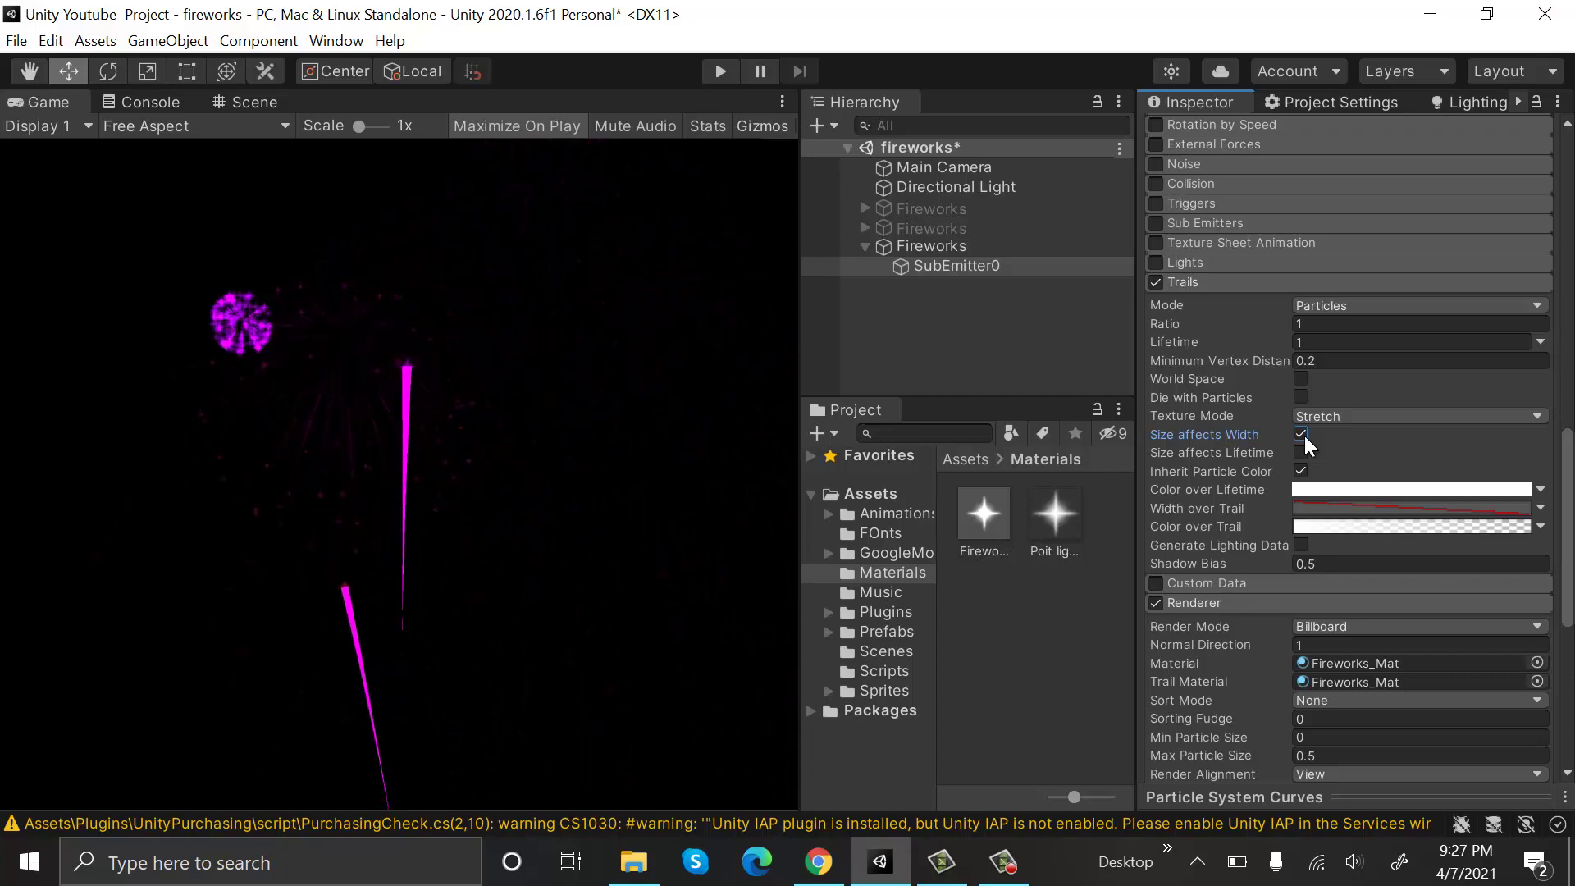
# Raise SubEmitter0's Start Size from 3 to about 3.69
pyautogui.scroll(20, 1424, 415)
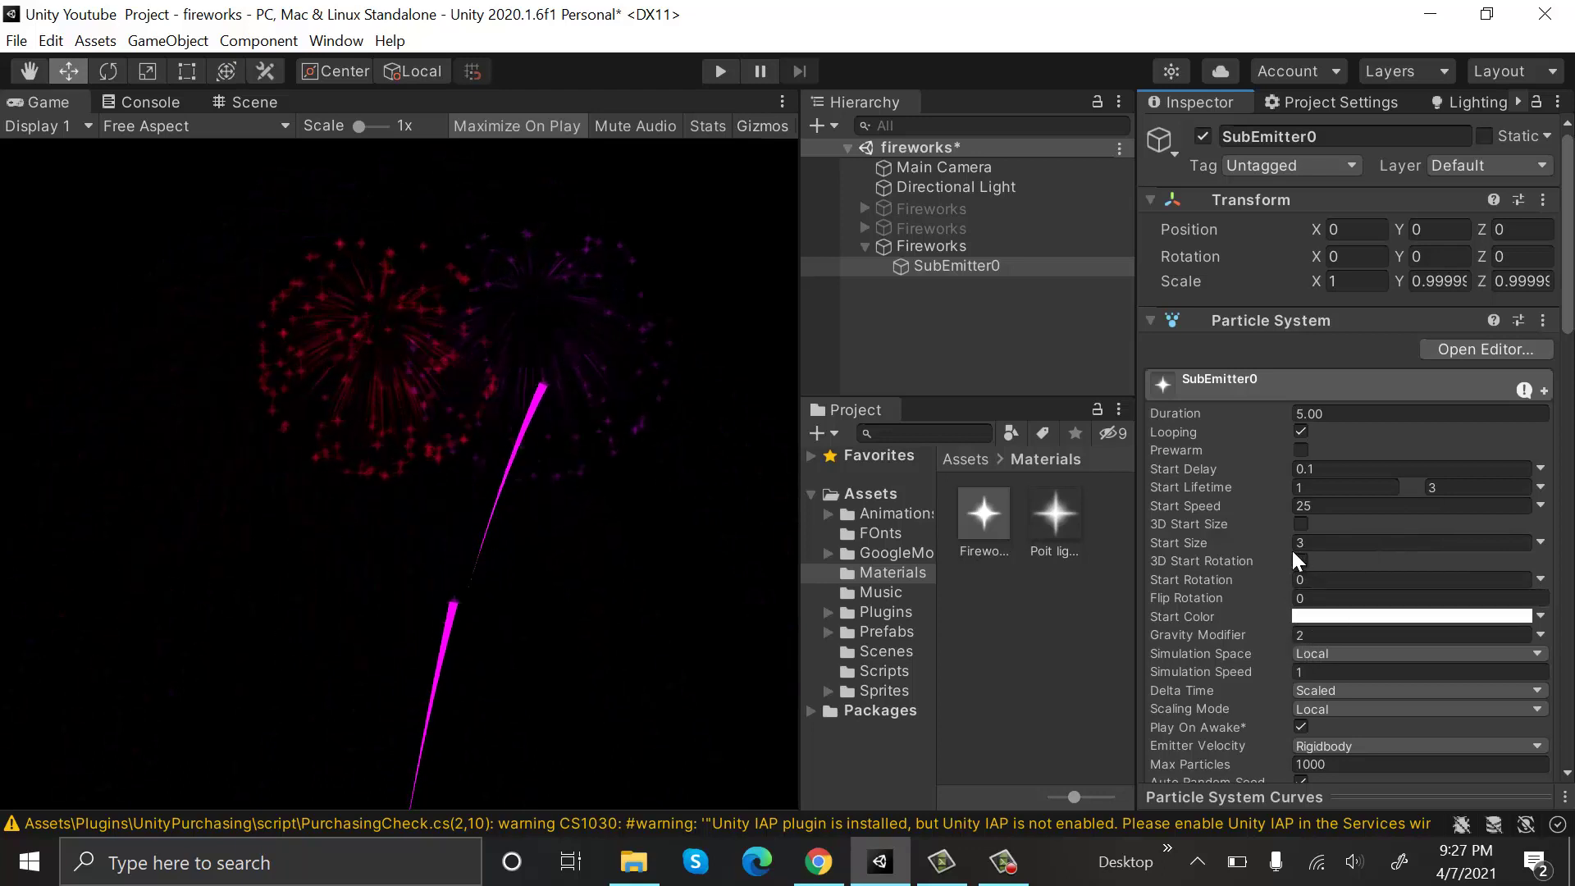
pyautogui.moveTo(1283, 543); pyautogui.dragTo(1342, 542)
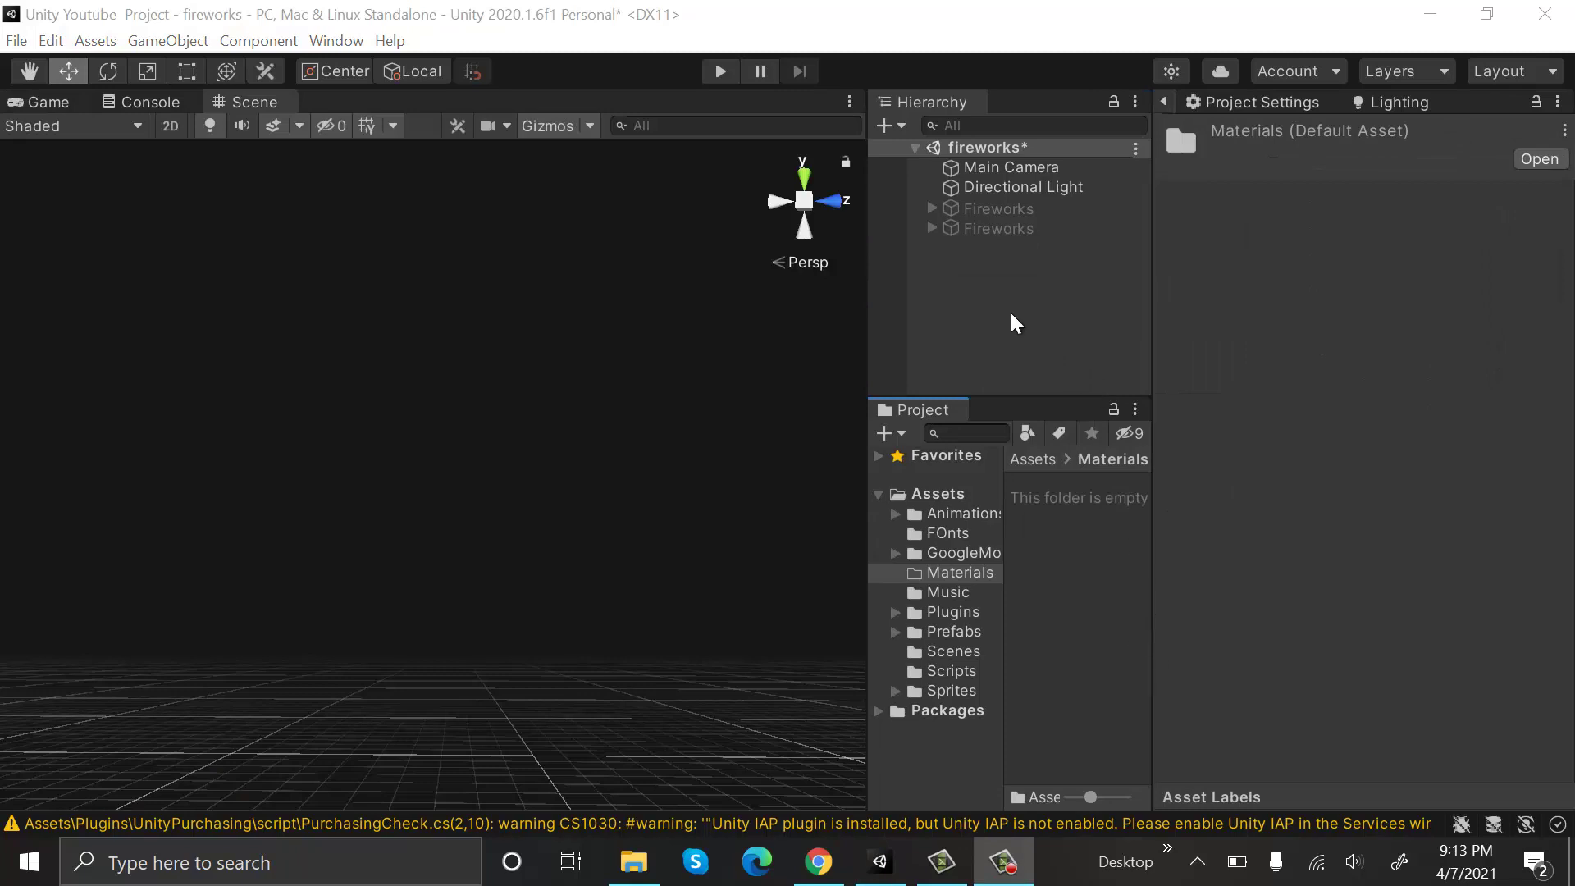
# Add a new Effects particle system to the scene and reset its position to the origin
pyautogui.rightClick(998, 270)
pyautogui.moveTo(1142, 581)
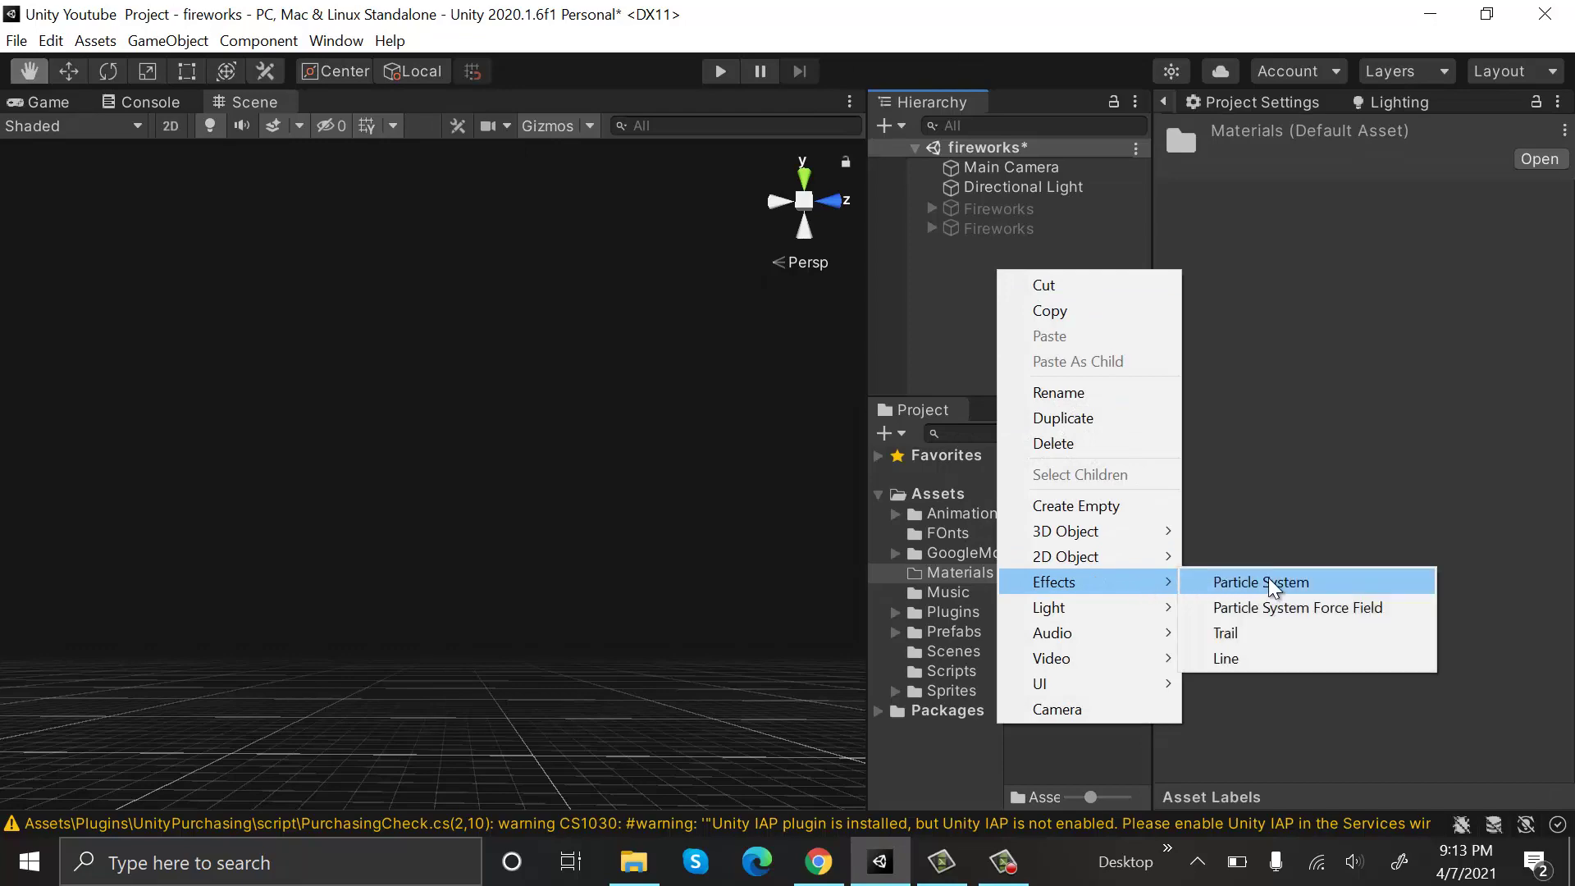
pyautogui.click(1268, 577)
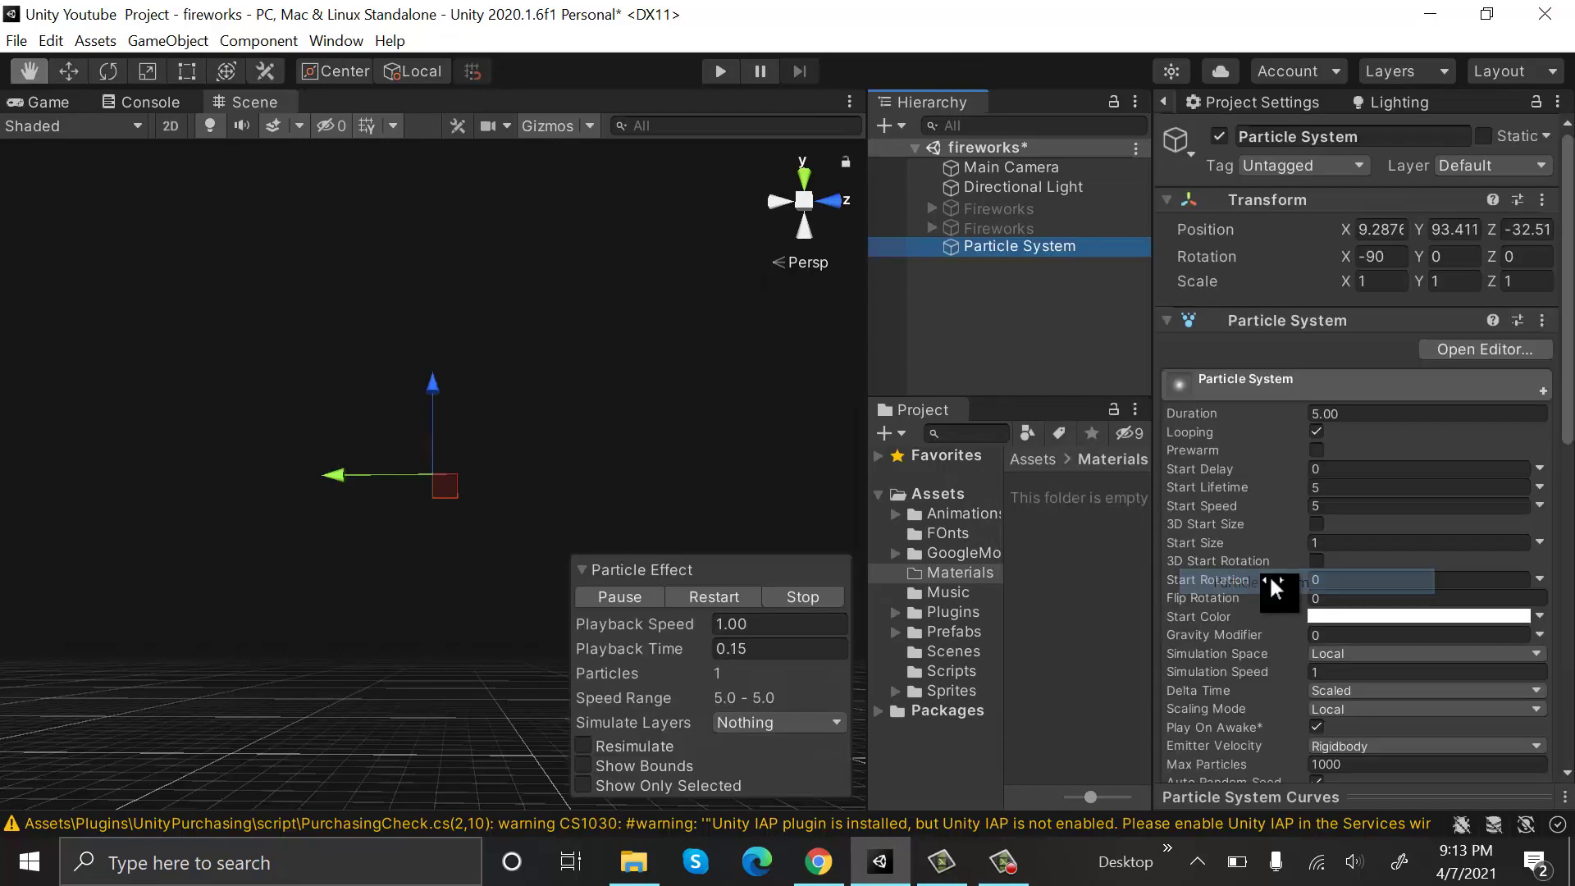
pyautogui.click(1540, 199)
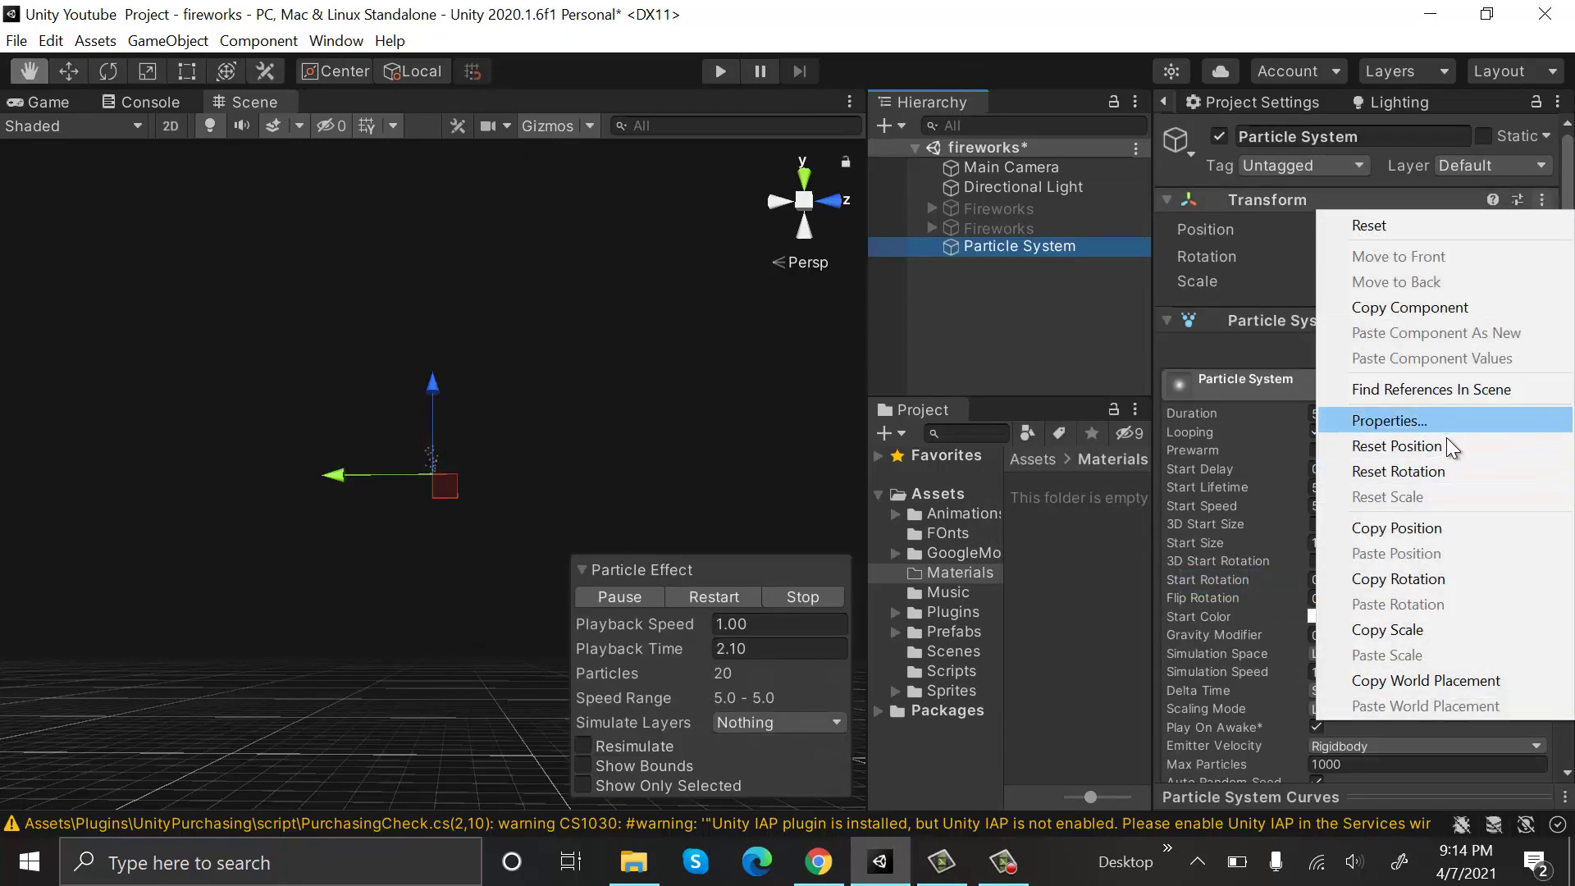
pyautogui.click(1442, 445)
# Rename the new particle system to Fireworks
pyautogui.click(1416, 145)
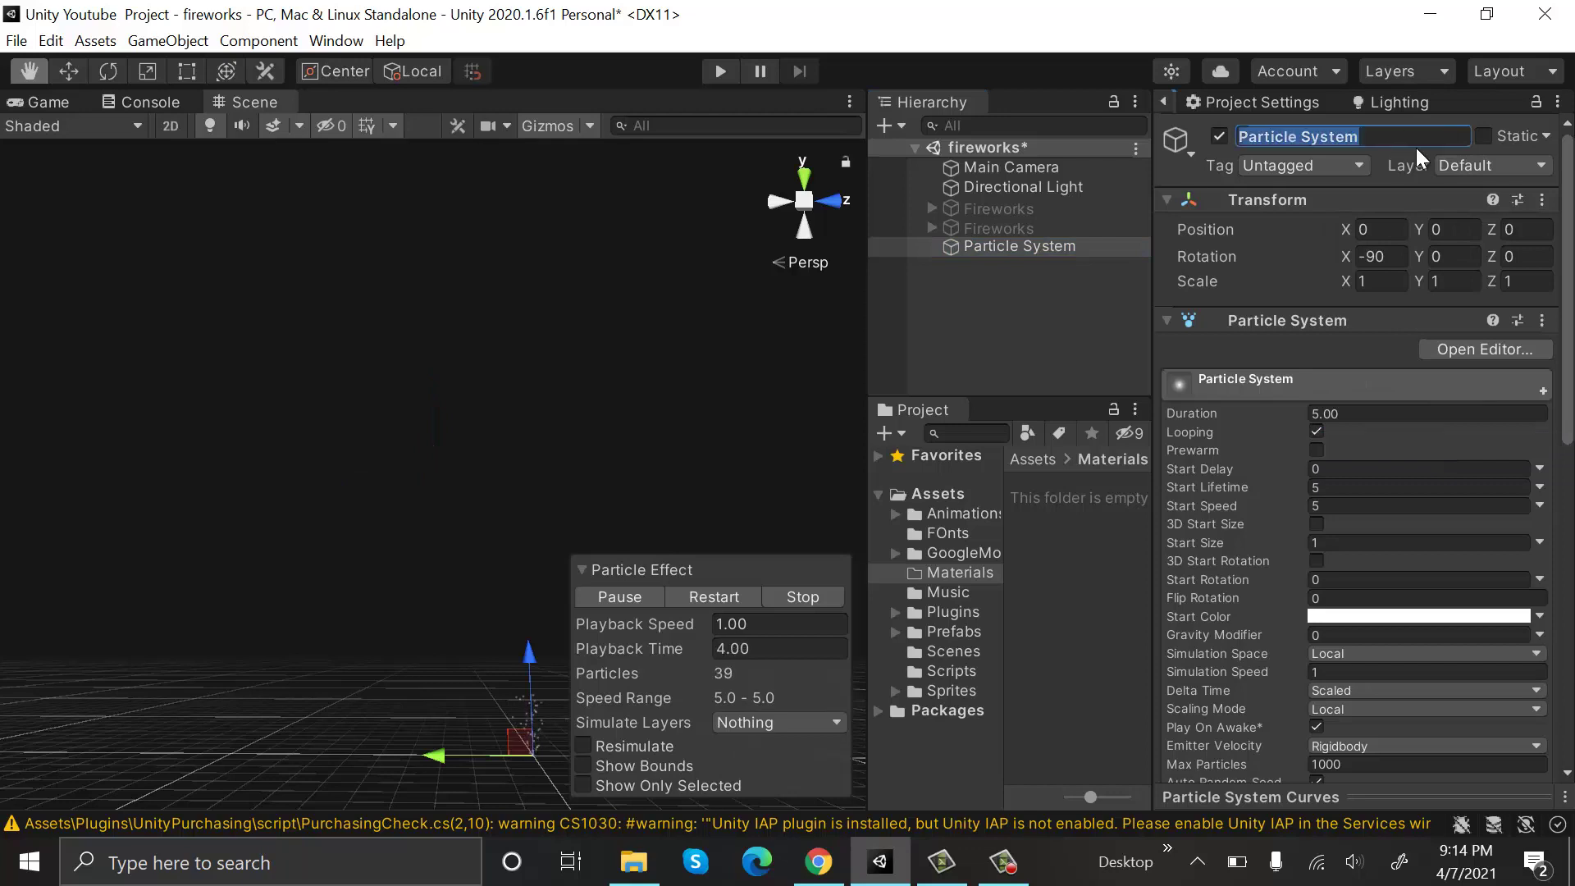
pyautogui.write('Firewoe')
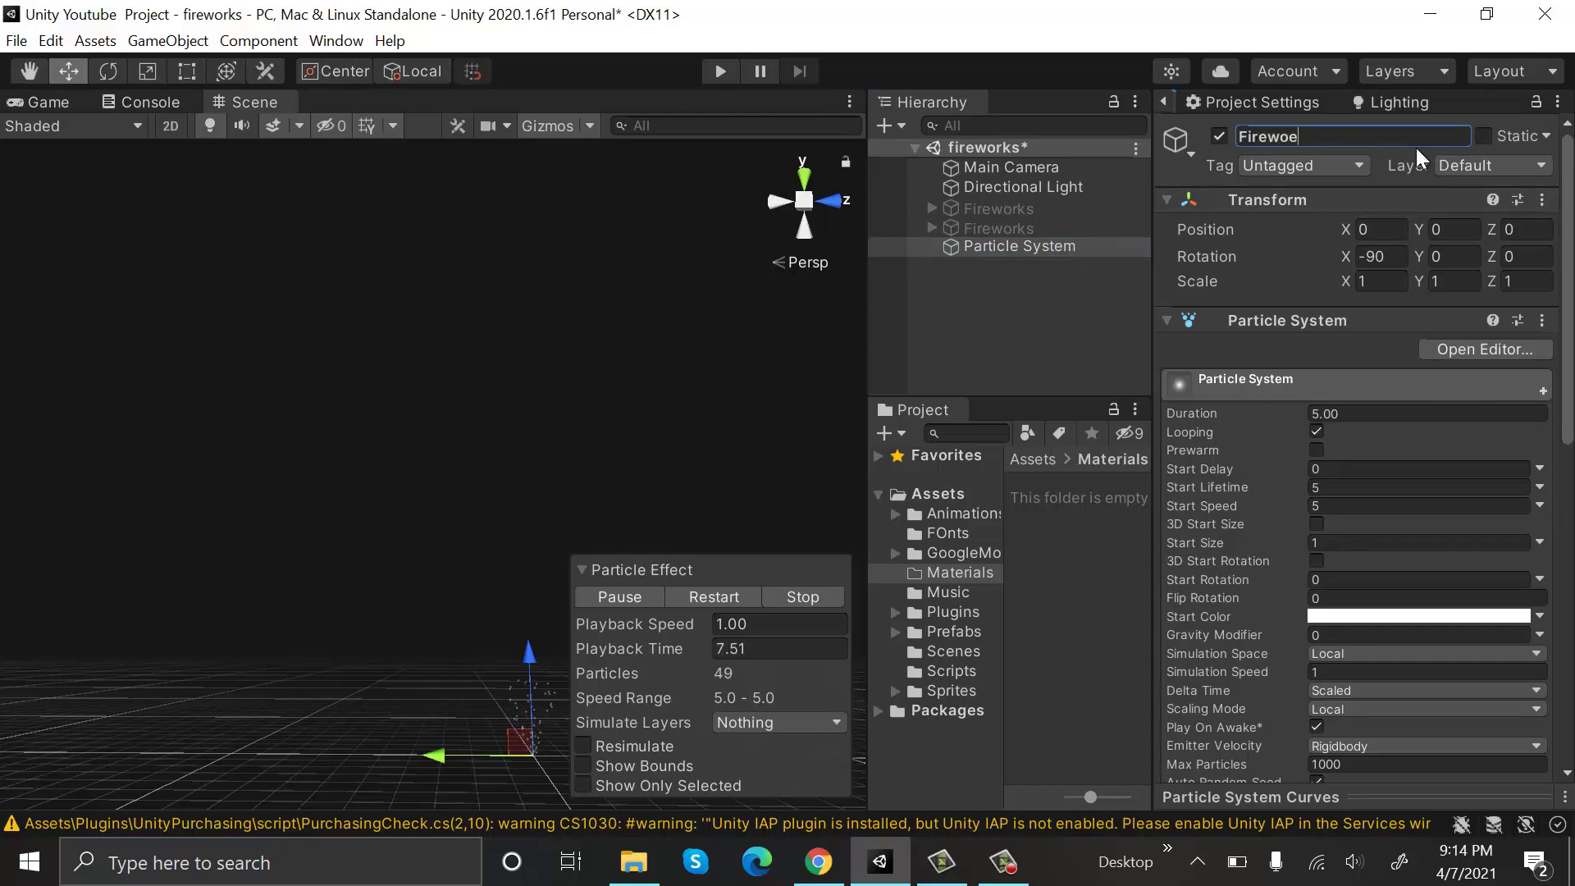
pyautogui.press('BackSpace')
pyautogui.write('rks')
pyautogui.press('Return')
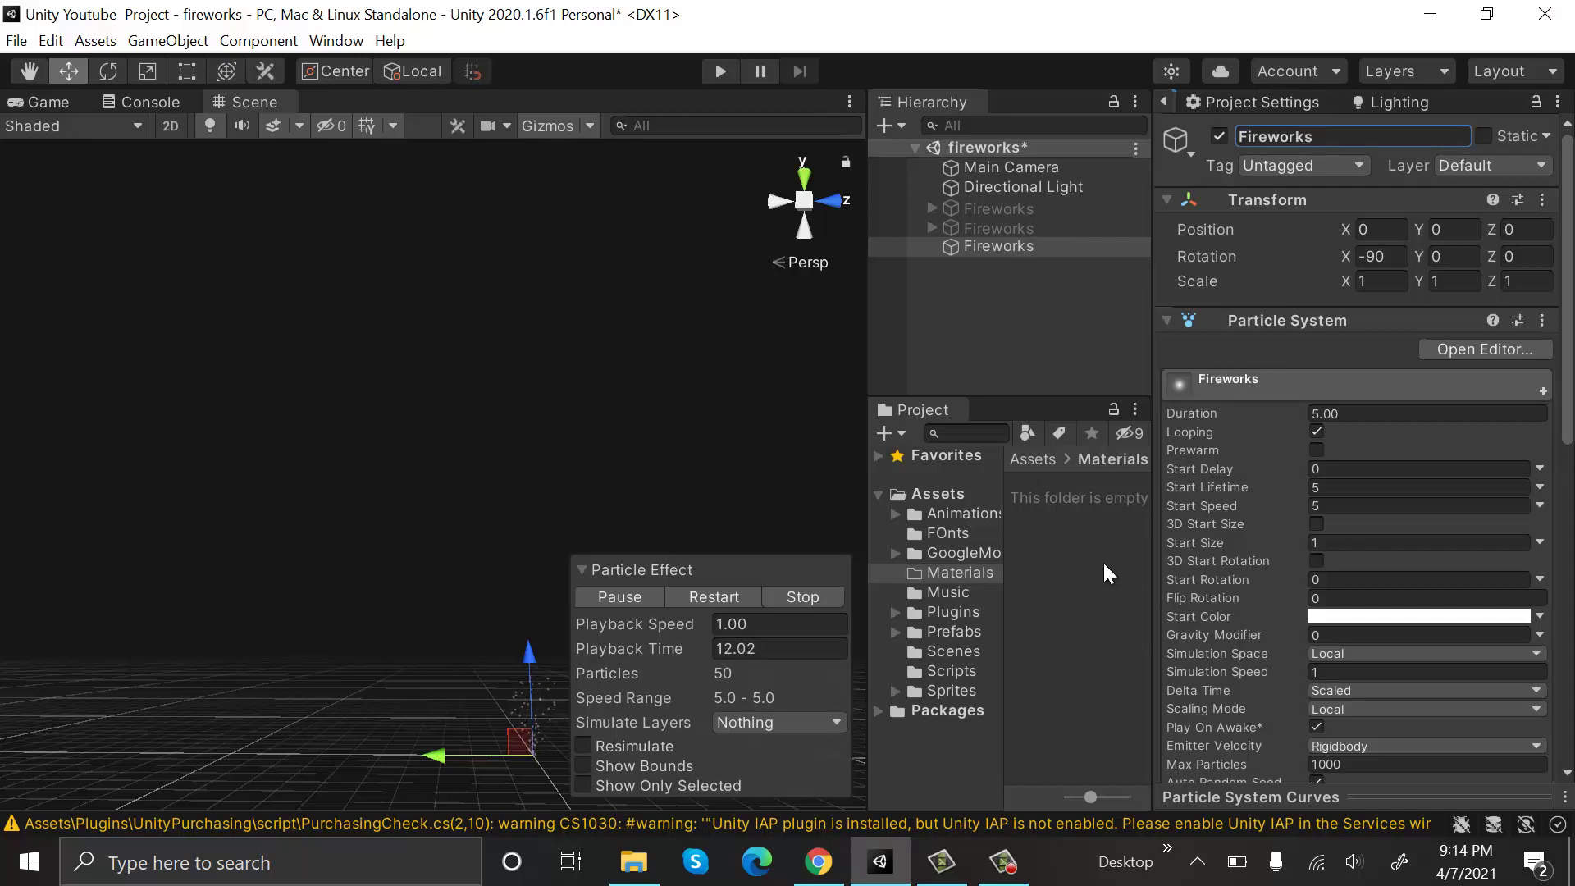
# Create a new material named Fireworks_Mat in the Materials folder
pyautogui.rightClick(1062, 541)
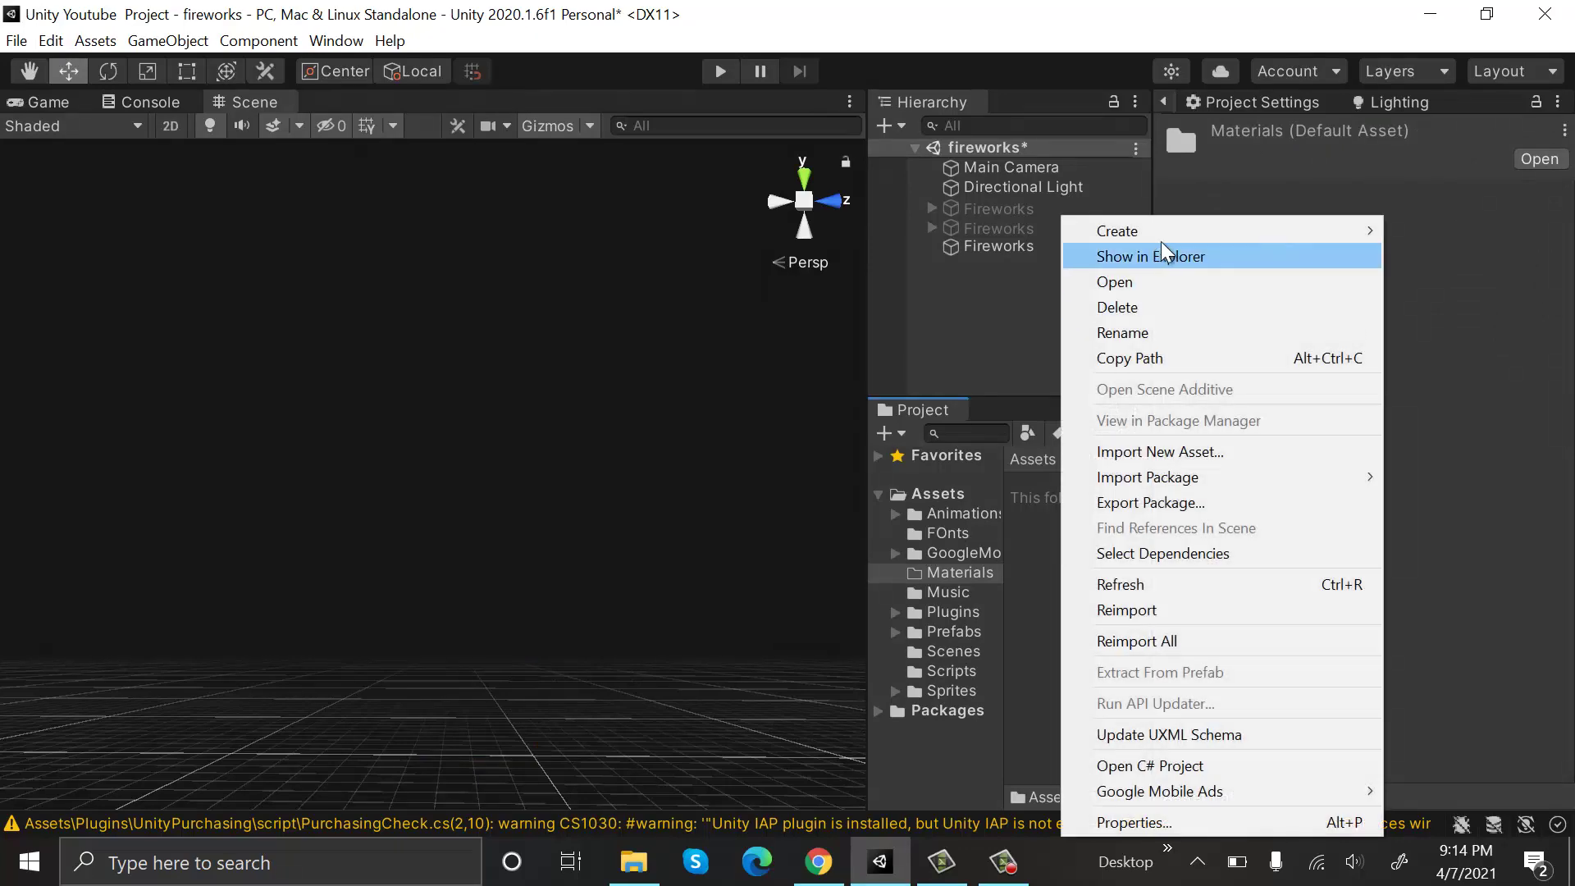
pyautogui.moveTo(1170, 236)
pyautogui.click(884, 361)
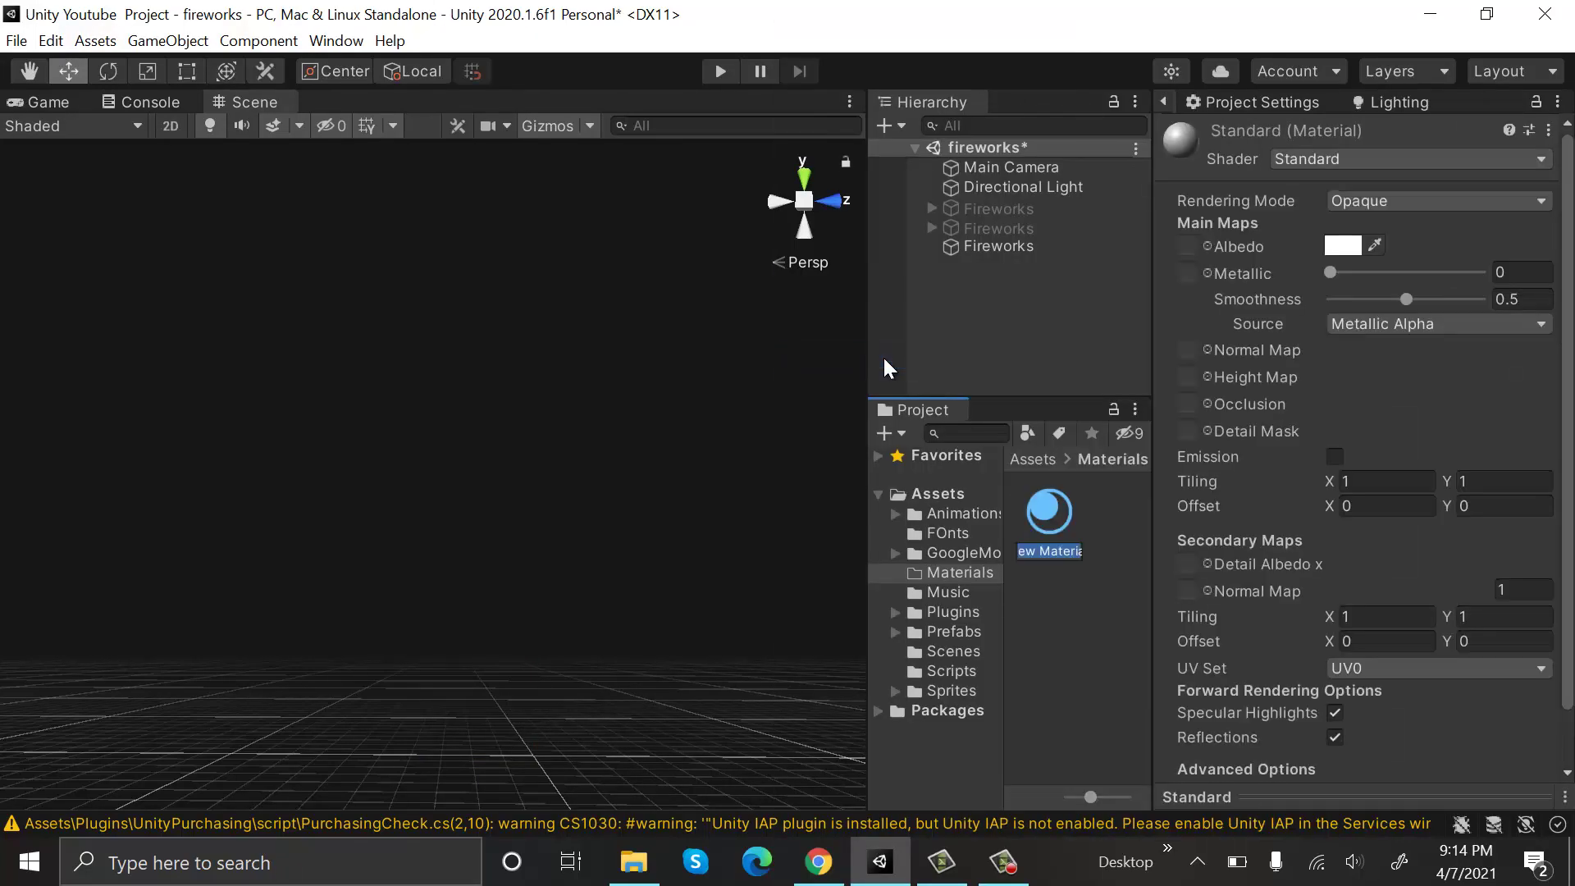
pyautogui.write('Firew')
pyautogui.write('orks_Ma')
pyautogui.write('t')
pyautogui.press('Return')
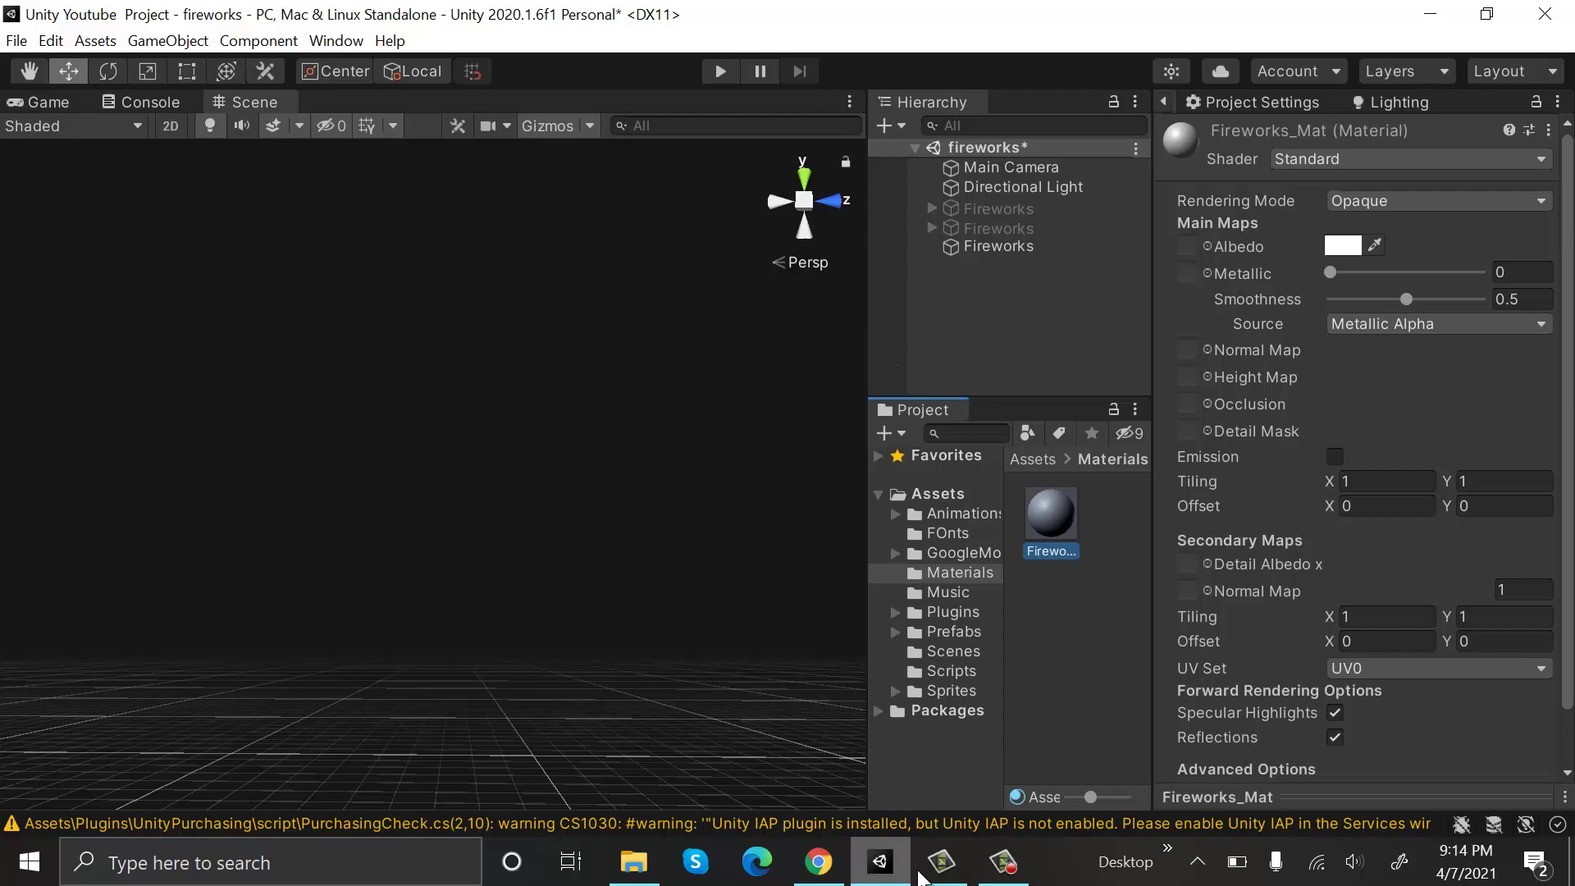
# Import Poit light spark.png from the desktop into the Materials folder
pyautogui.click(879, 862)
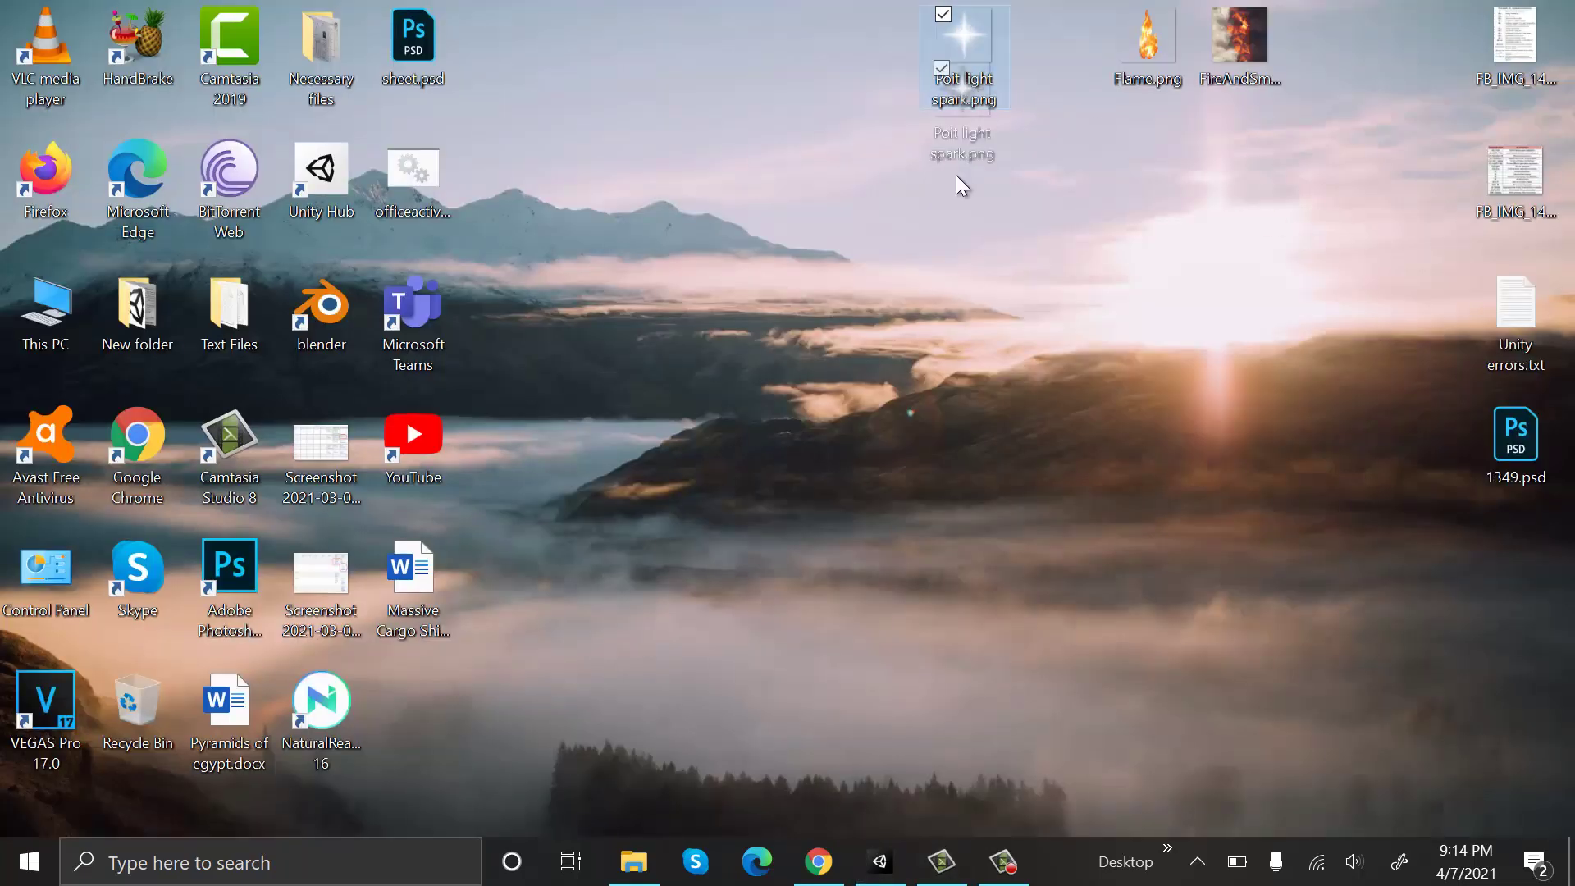
pyautogui.moveTo(957, 176); pyautogui.dragTo(939, 766)
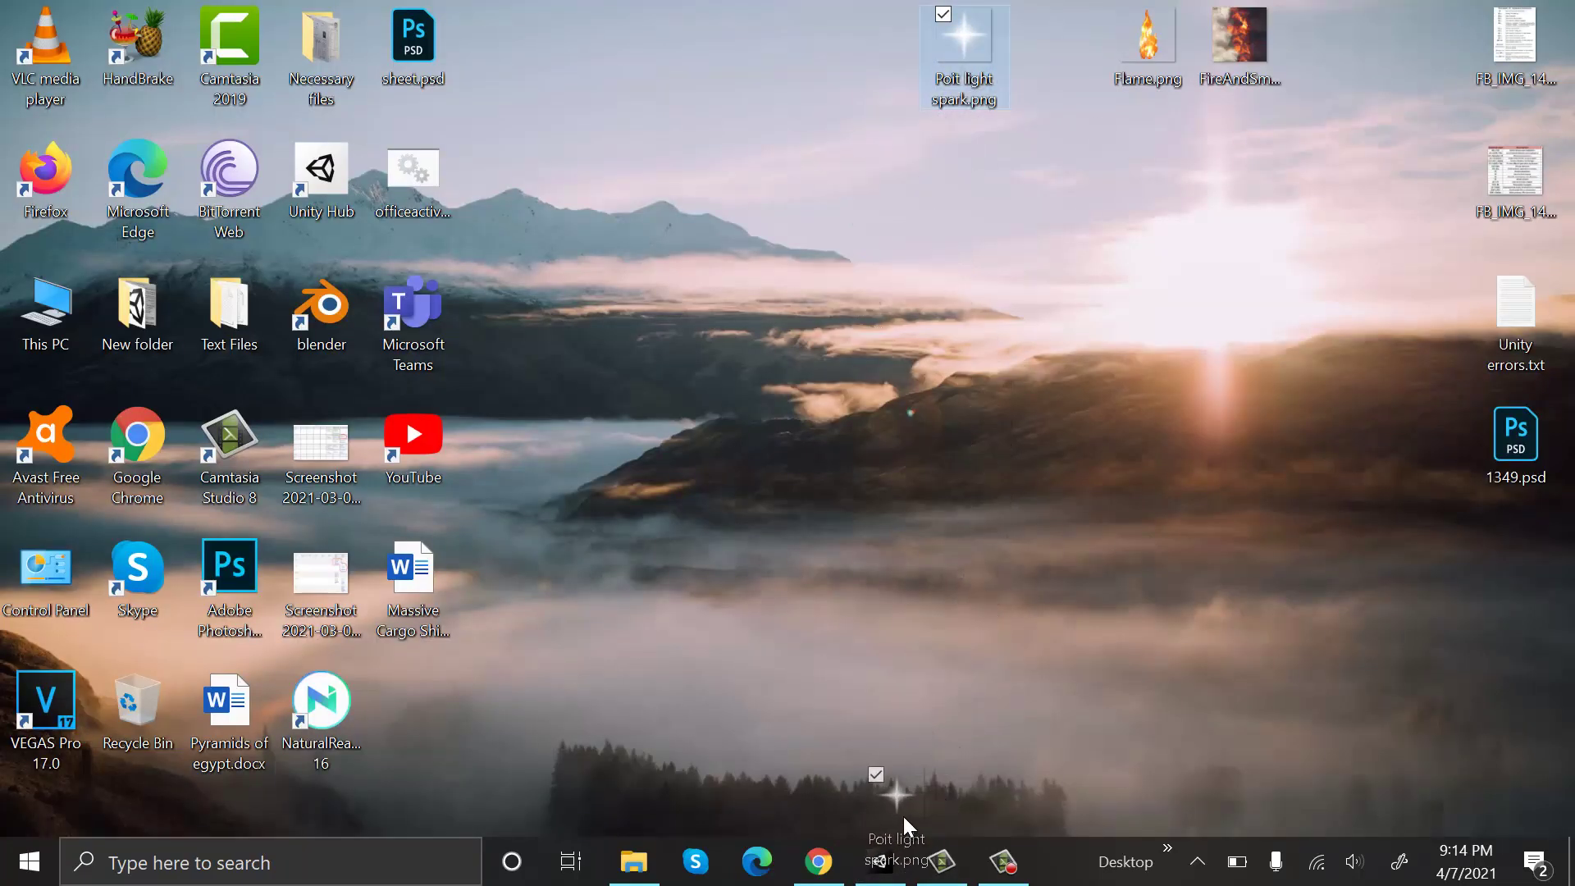
pyautogui.moveTo(903, 815); pyautogui.dragTo(1056, 609)
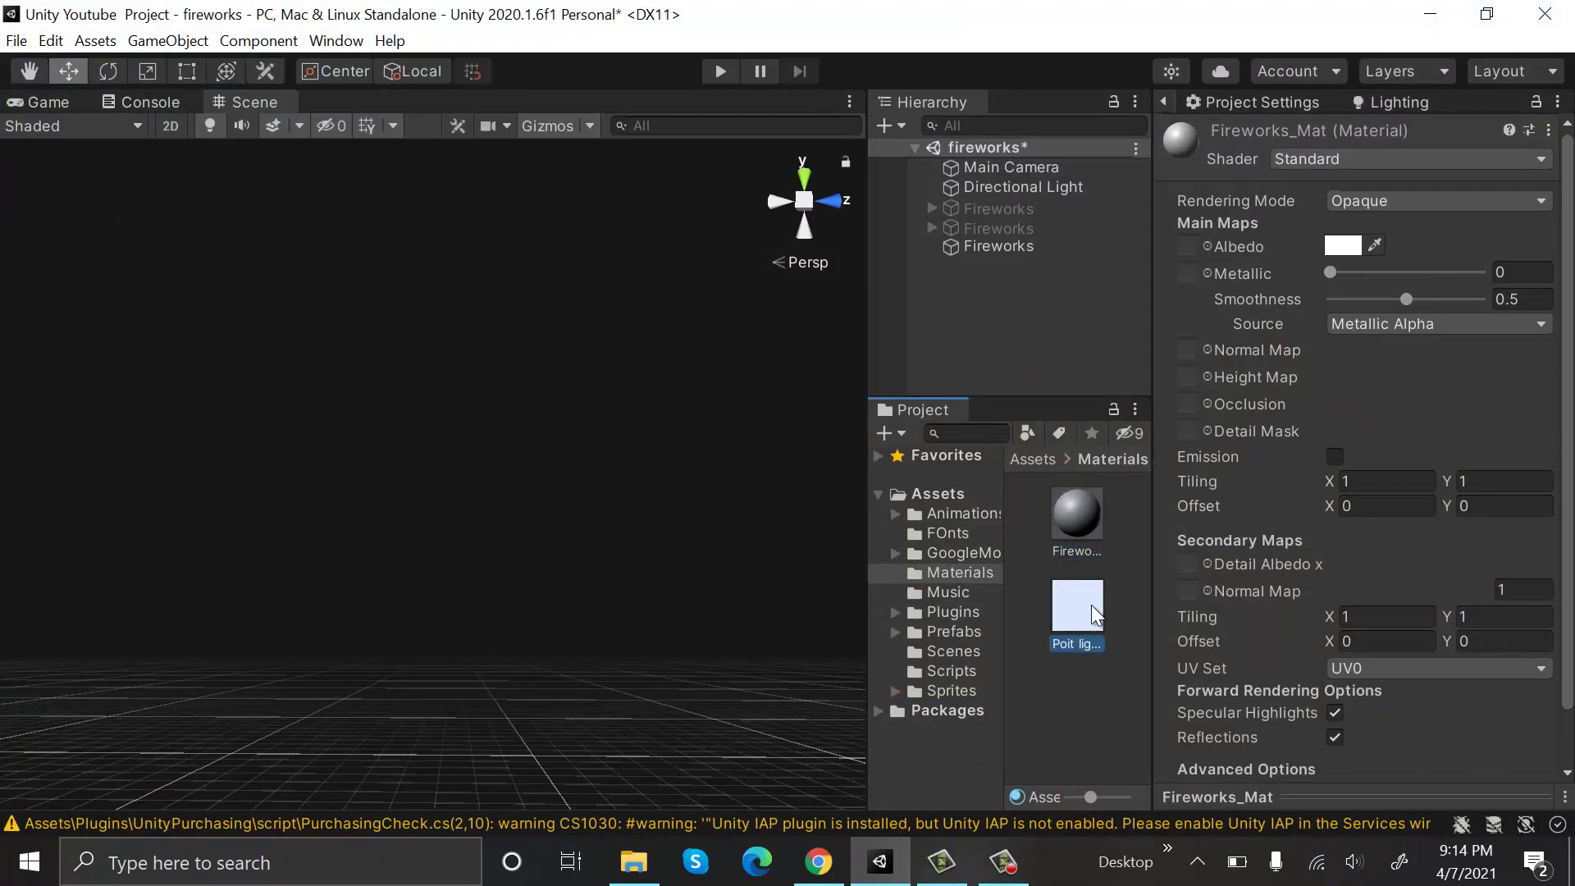
# Turn off Ignore PNG file gamma and turn on Alpha Is Transparency for the spark texture, applying both
pyautogui.click(1334, 338)
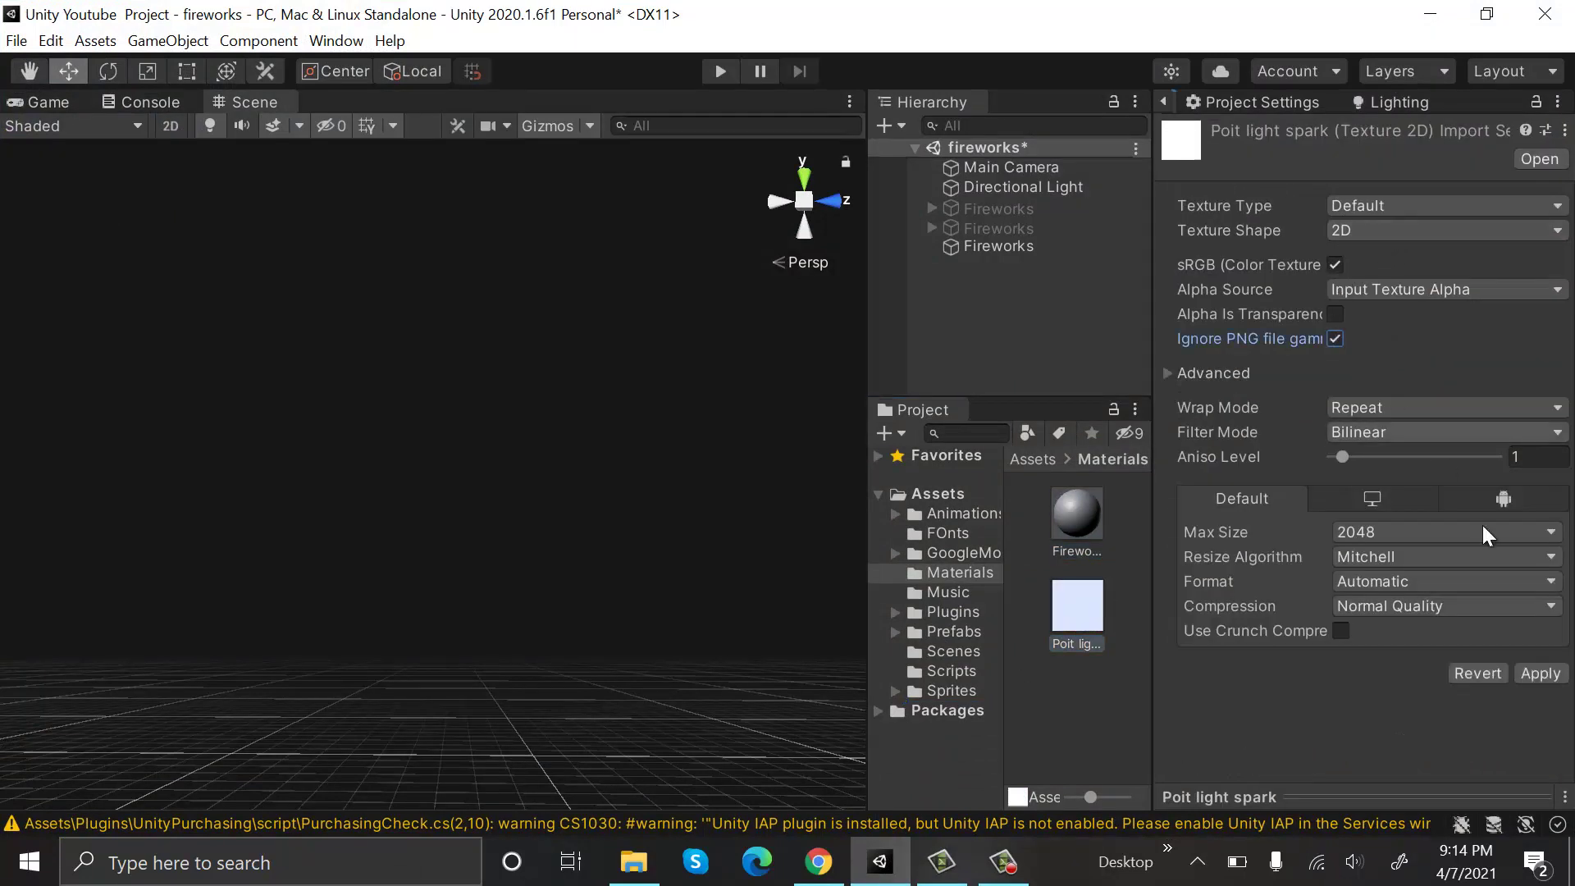
pyautogui.click(1540, 673)
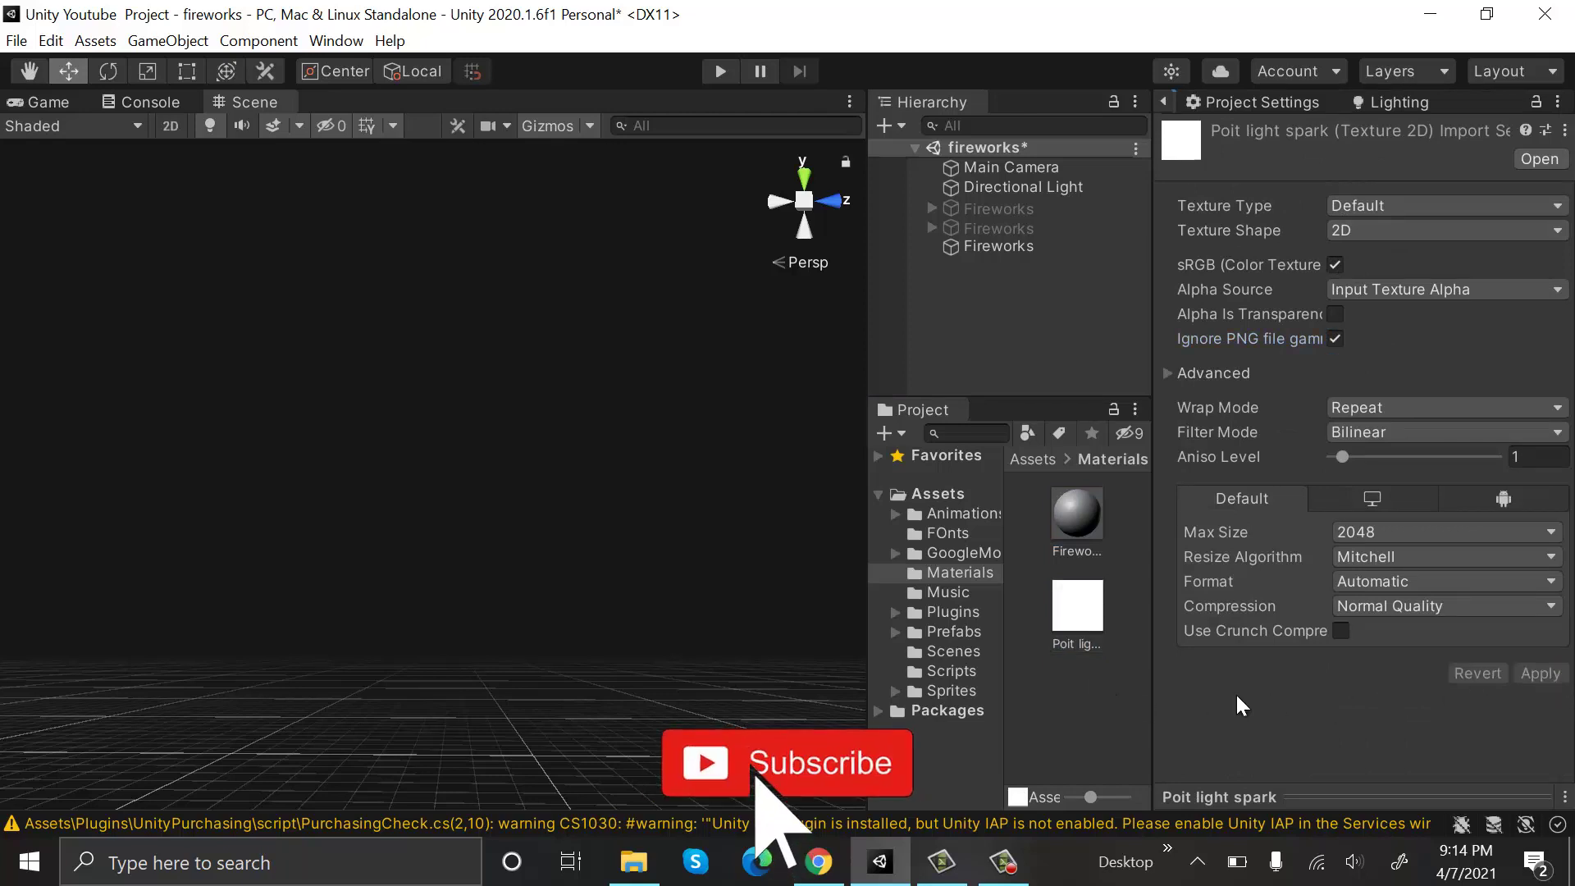
pyautogui.click(1335, 314)
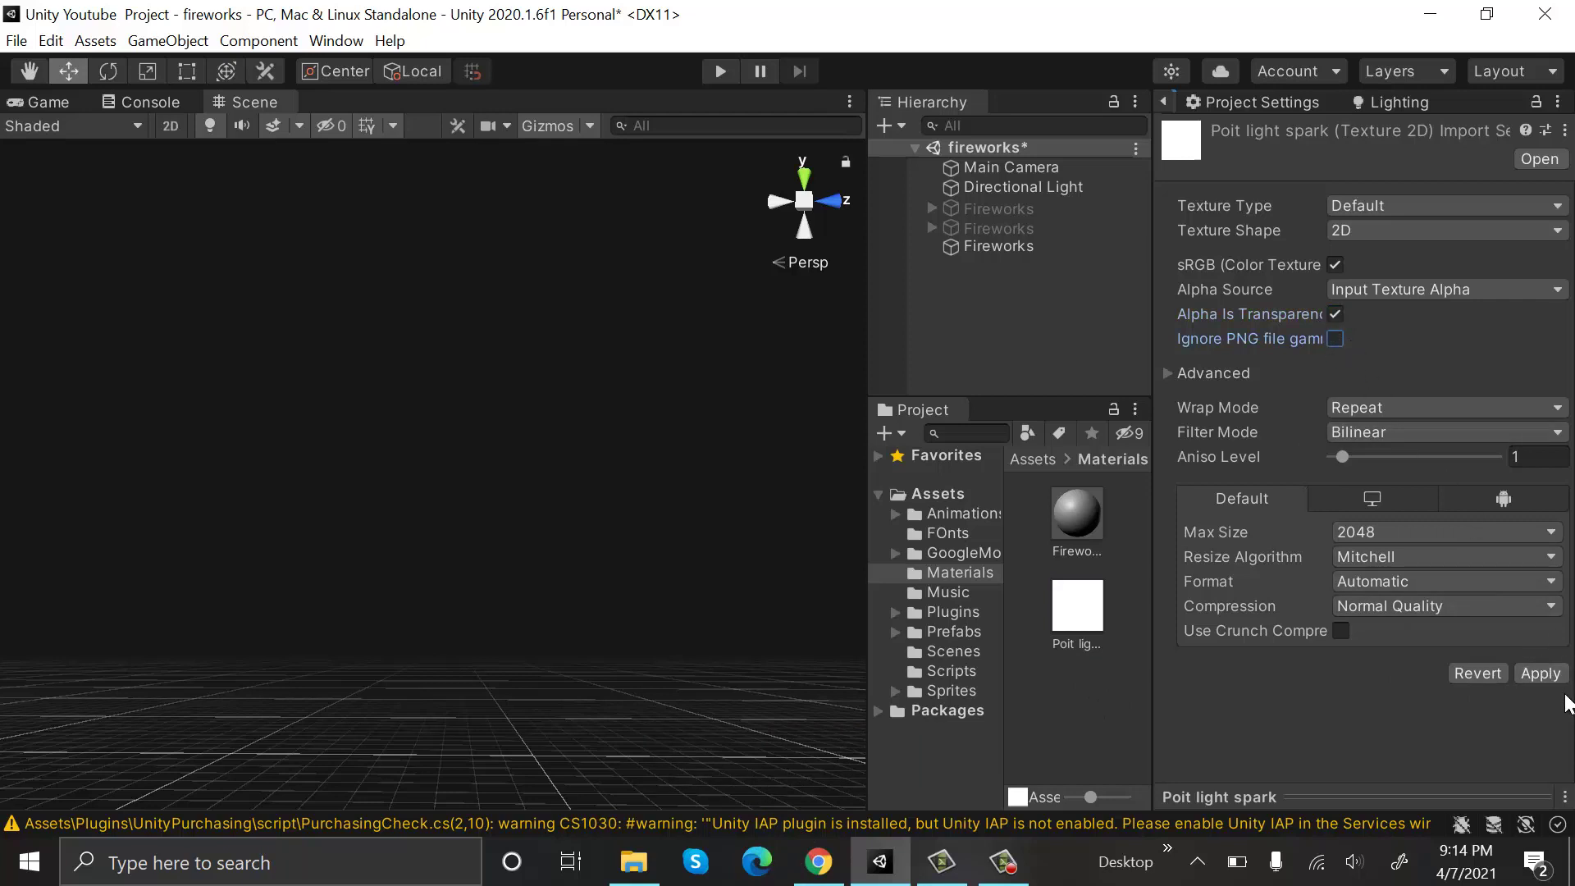
pyautogui.click(1539, 673)
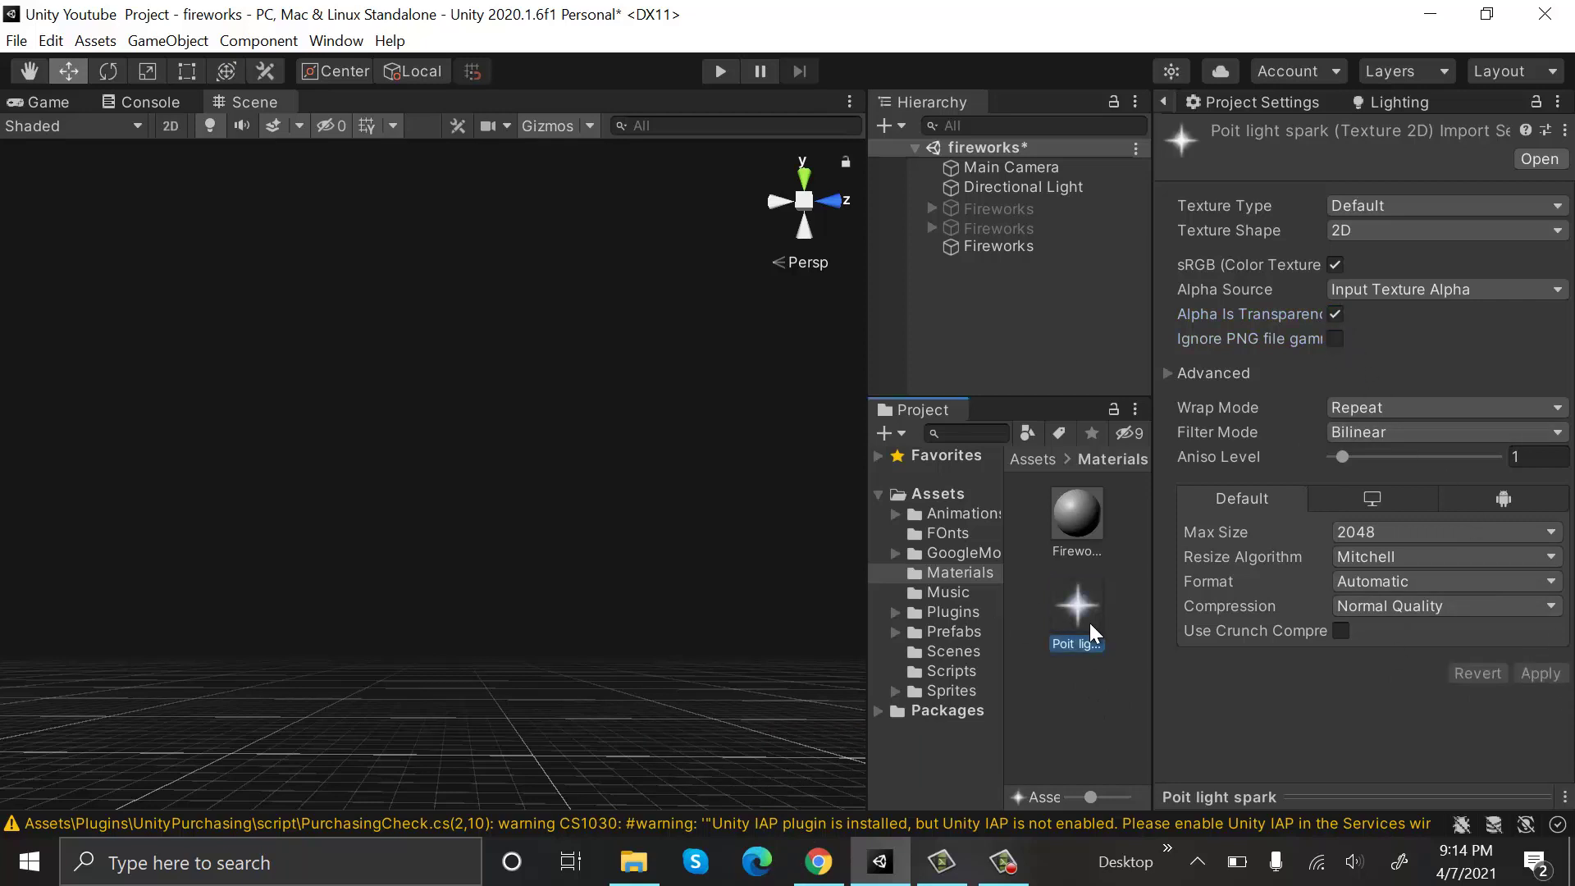
pyautogui.click(1079, 524)
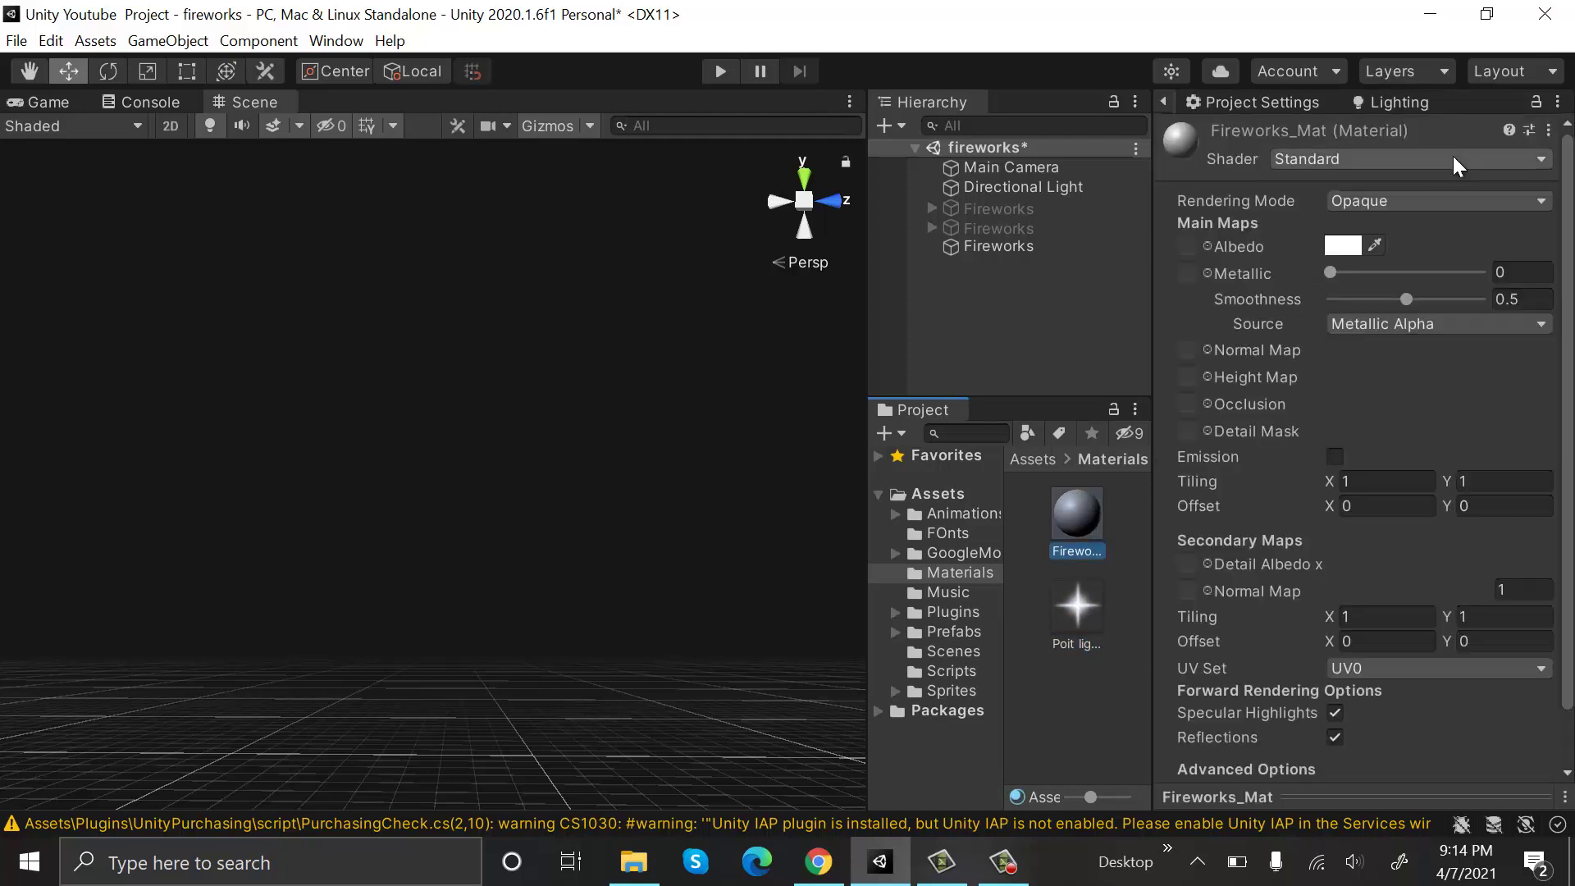
# Give Fireworks_Mat the Legacy Particles/Additive shader with the spark texture, and assign it to Fireworks
pyautogui.click(1453, 155)
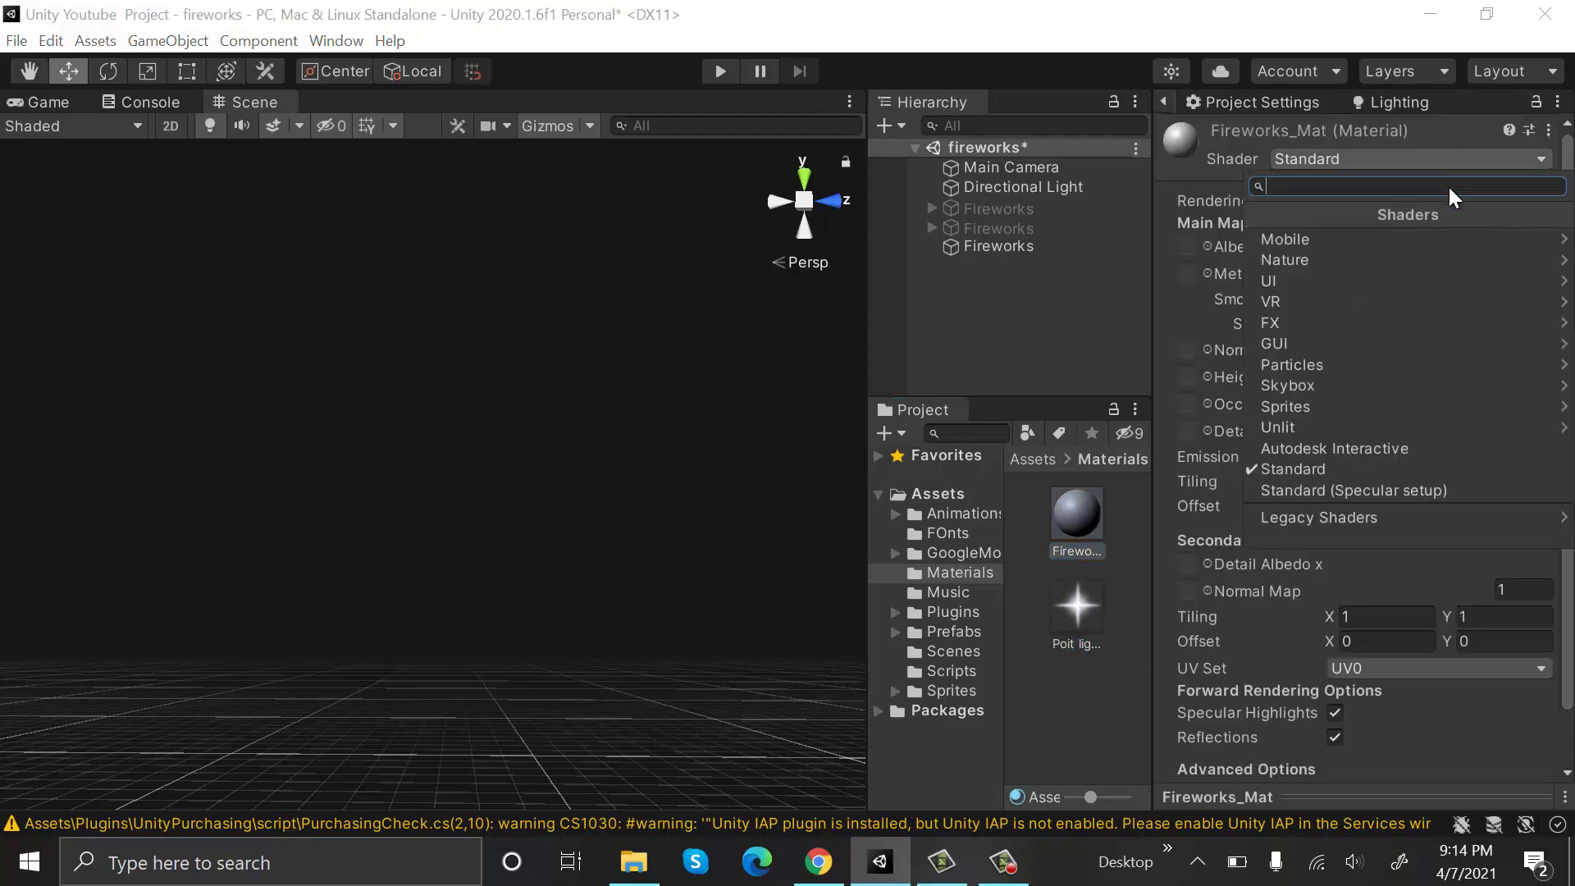
pyautogui.click(1368, 513)
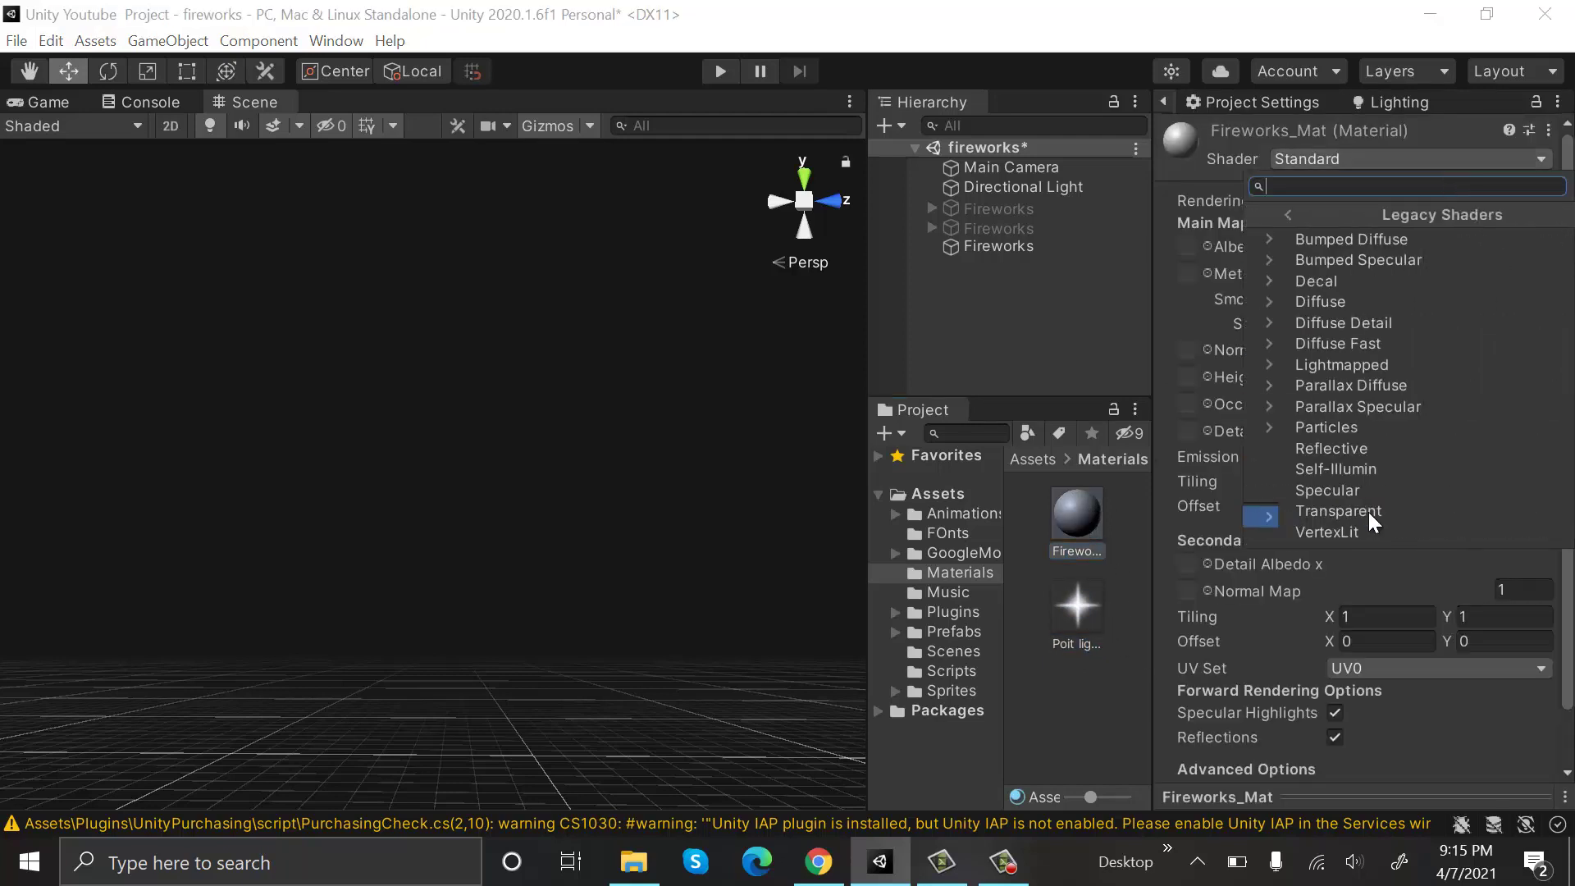
pyautogui.click(1386, 427)
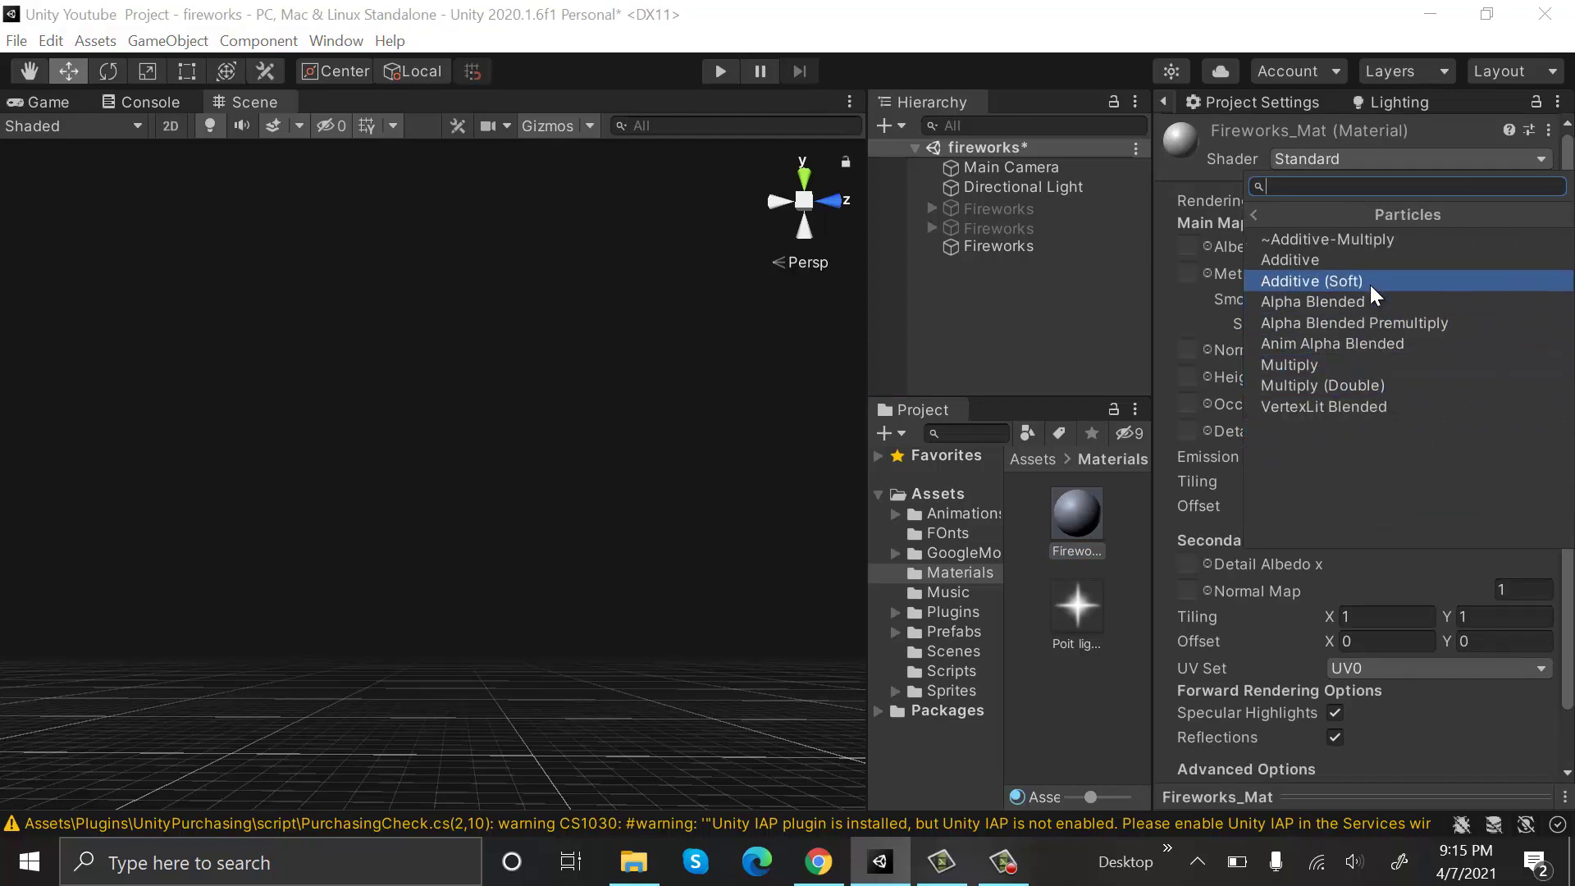
pyautogui.click(1368, 260)
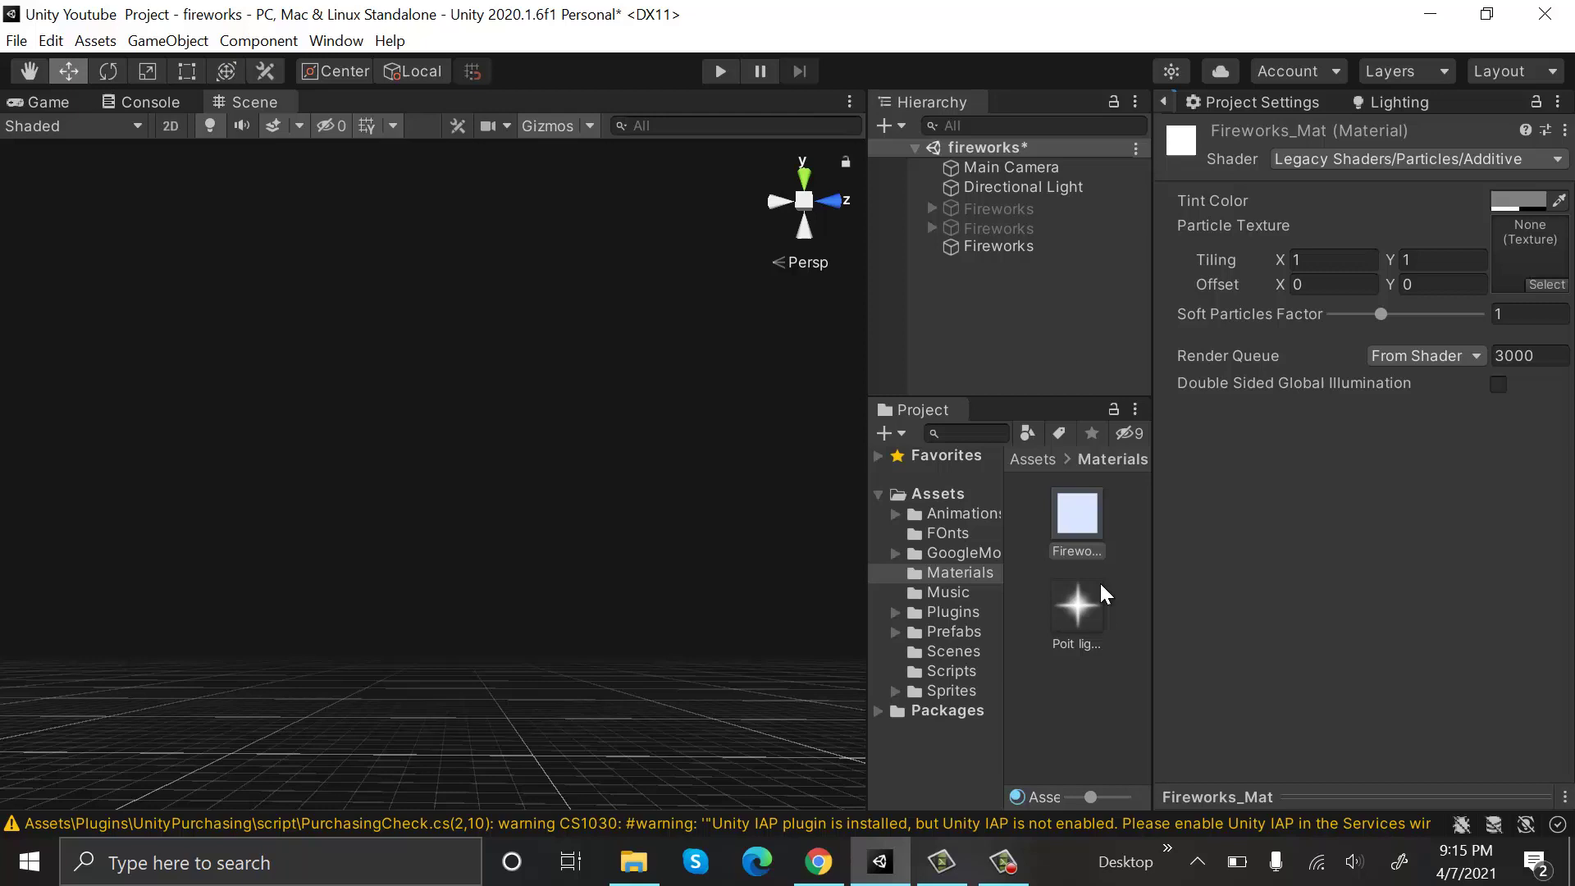
pyautogui.moveTo(1092, 594); pyautogui.dragTo(1518, 233)
pyautogui.moveTo(1088, 522); pyautogui.dragTo(1011, 248)
pyautogui.click(1016, 246)
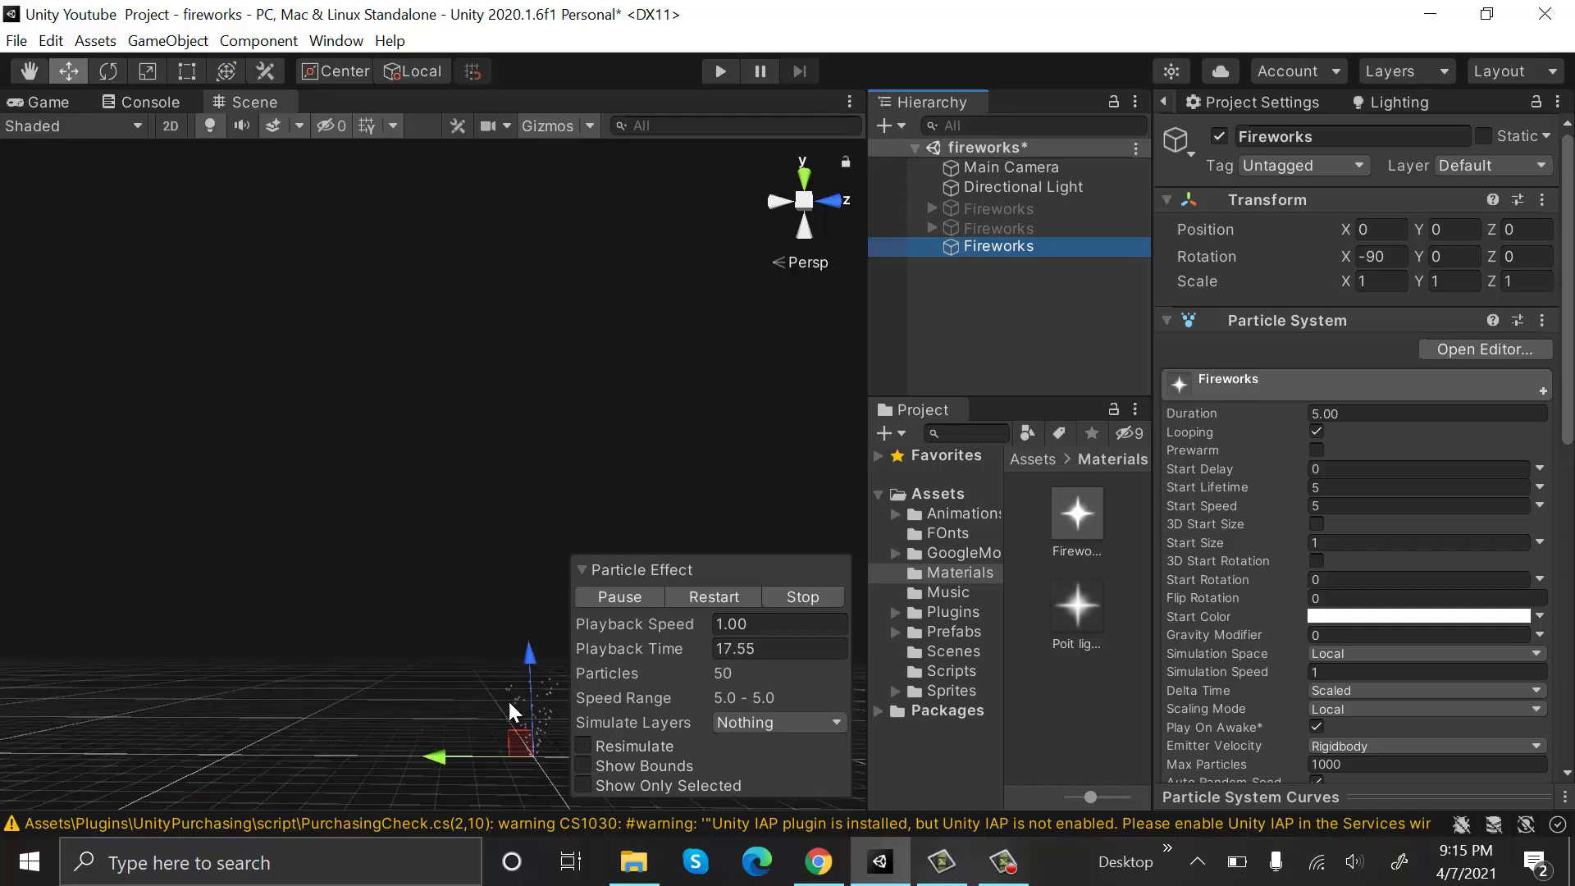
# Re-centre the Scene view on the emitter, adjust its X rotation and set Duration to 7
pyautogui.press('alt')
pyautogui.moveTo(492, 694); pyautogui.dragTo(361, 638)
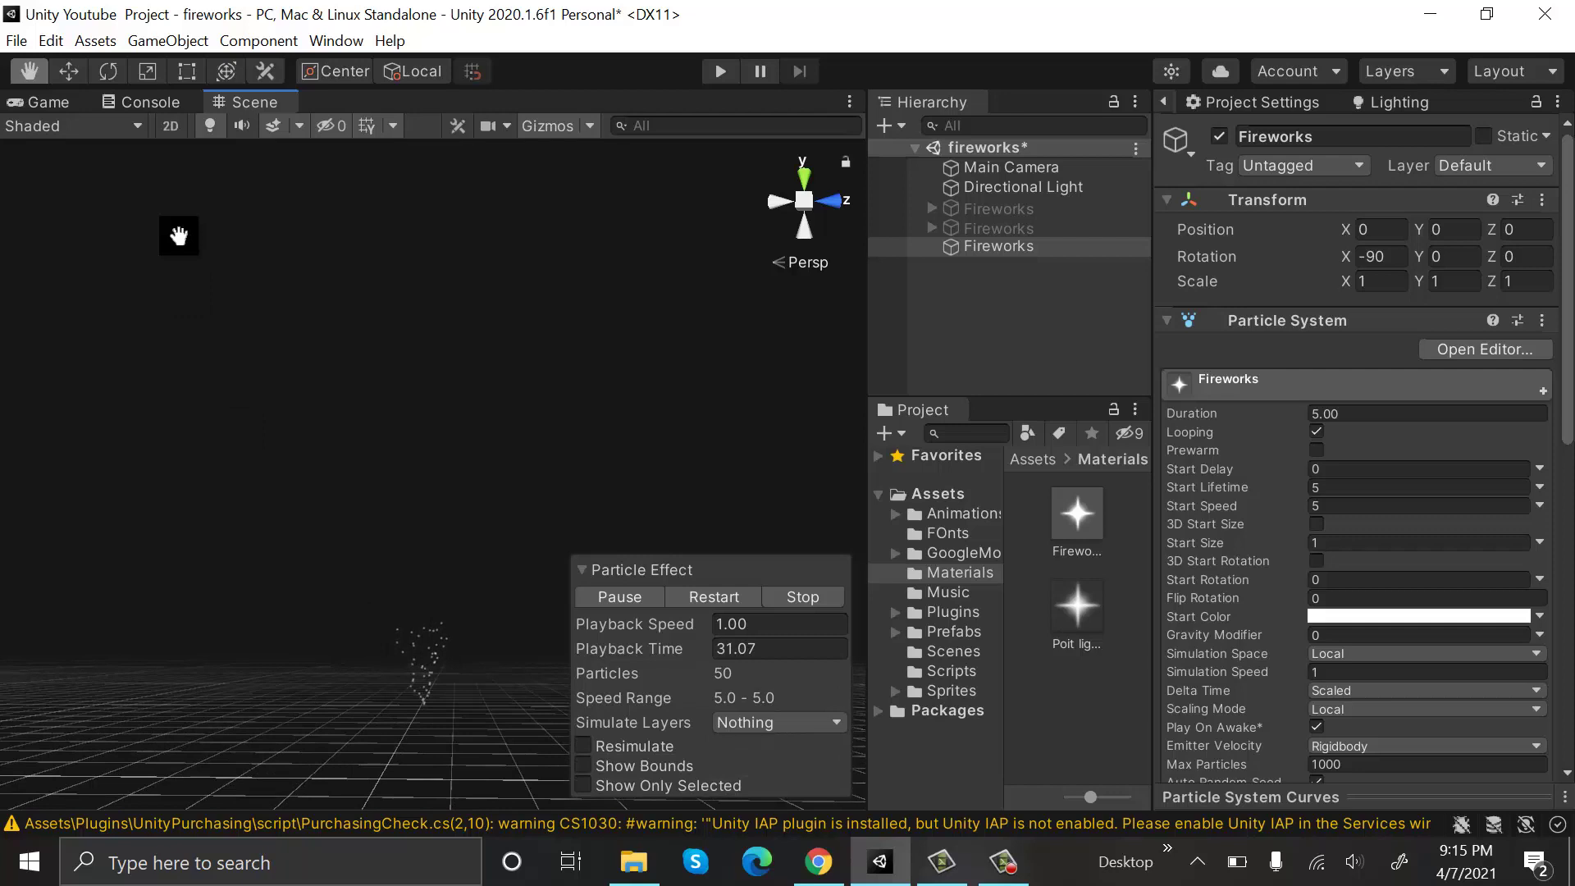
pyautogui.click(82, 70)
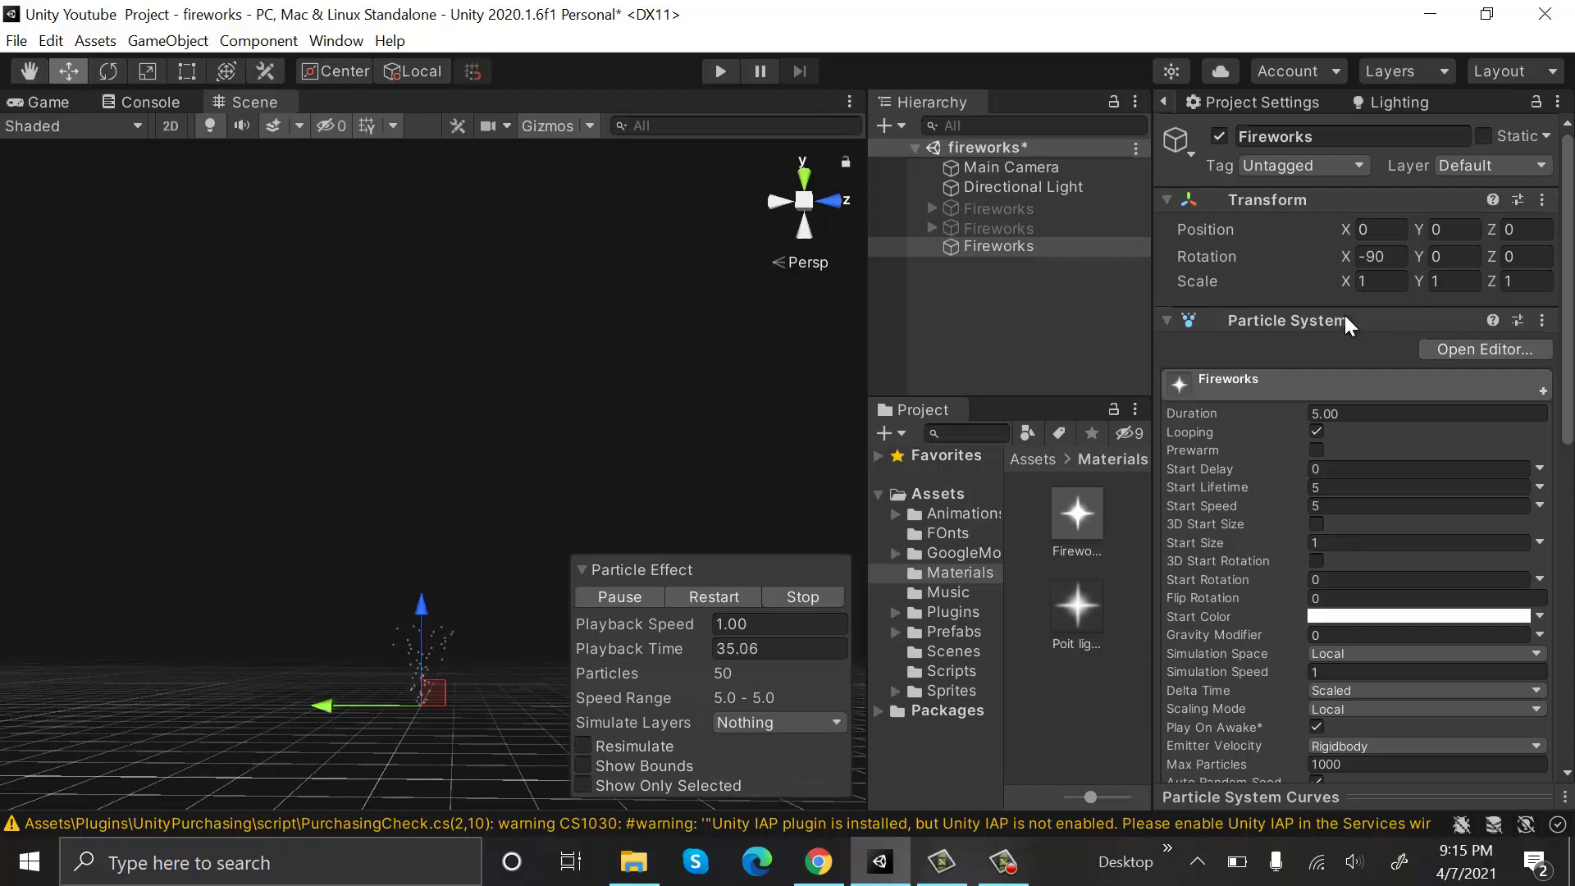
pyautogui.click(1342, 256)
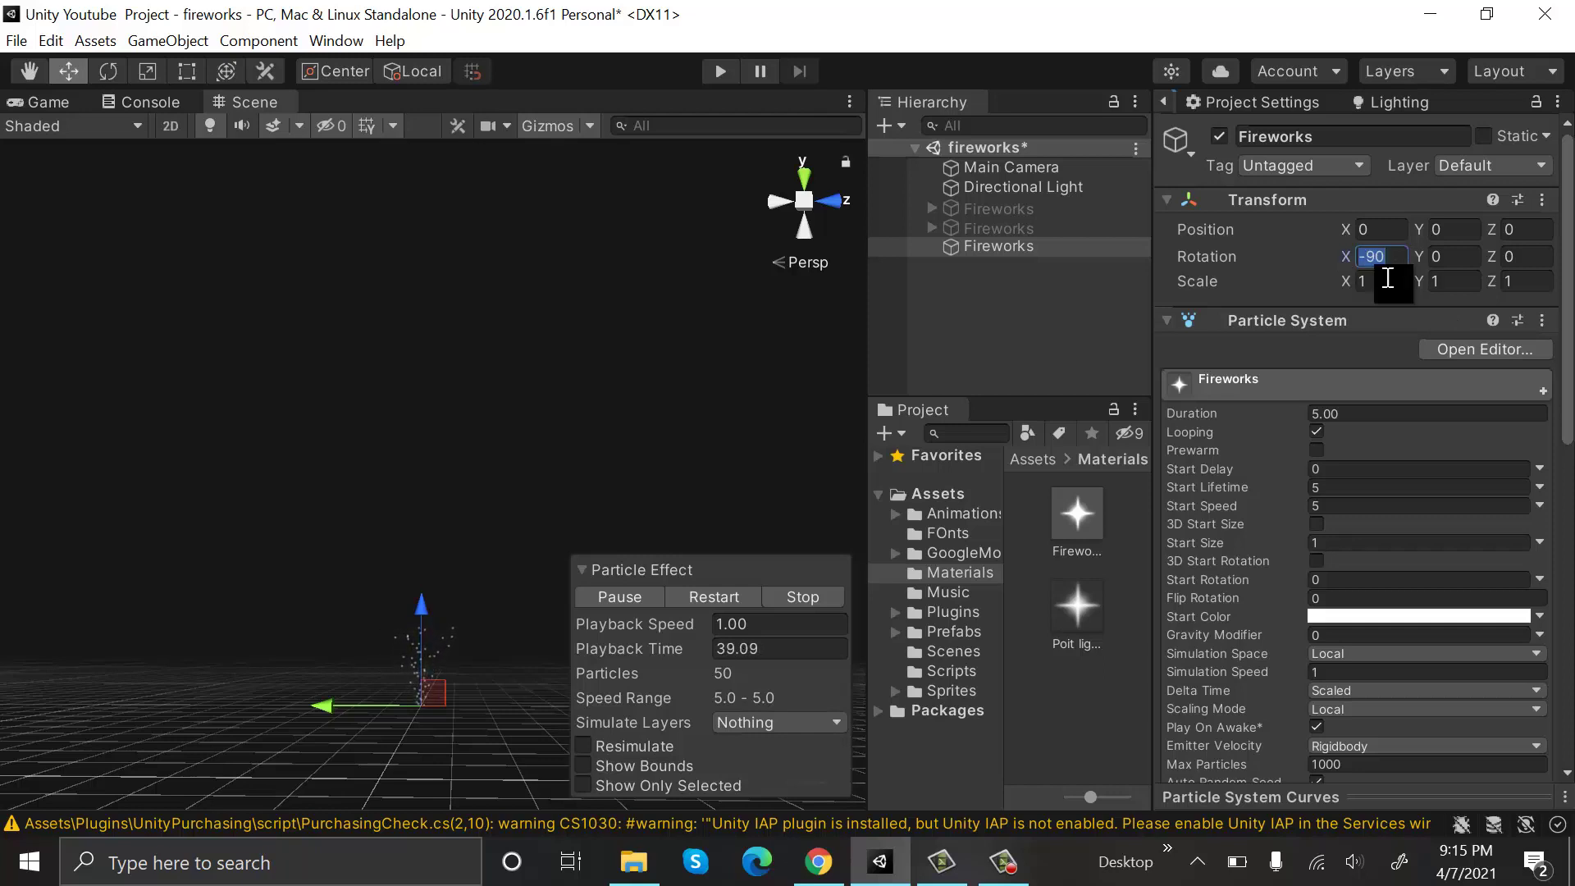
pyautogui.click(1430, 414)
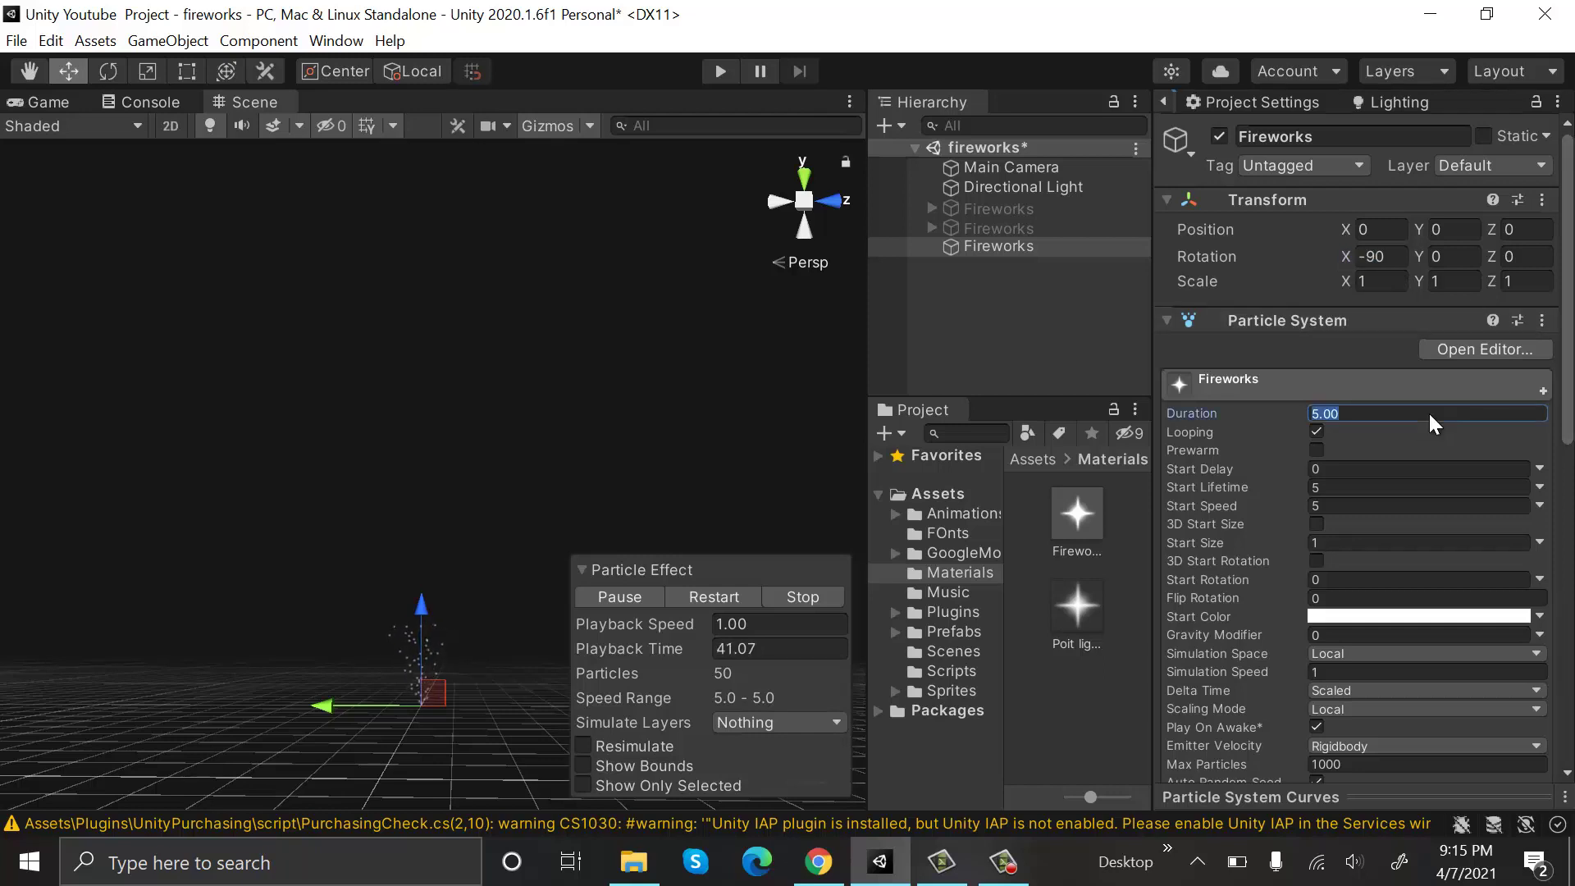
pyautogui.write('7')
# Set Start Lifetime to a random 2–3, Start Speed to 70 and Start Size to 4
pyautogui.click(1539, 487)
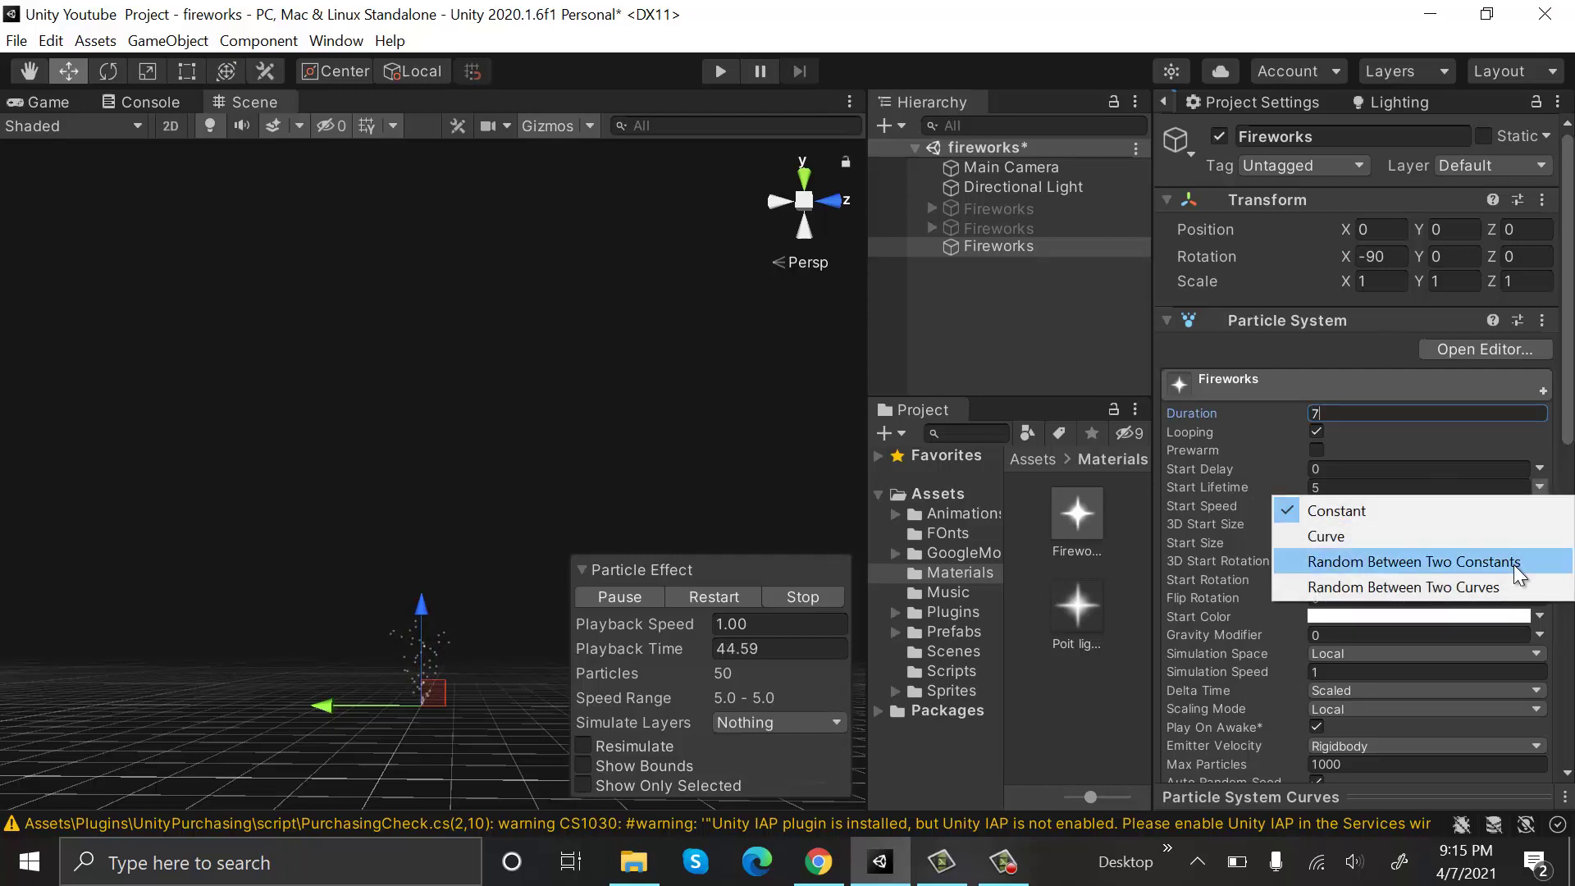
pyautogui.click(1511, 566)
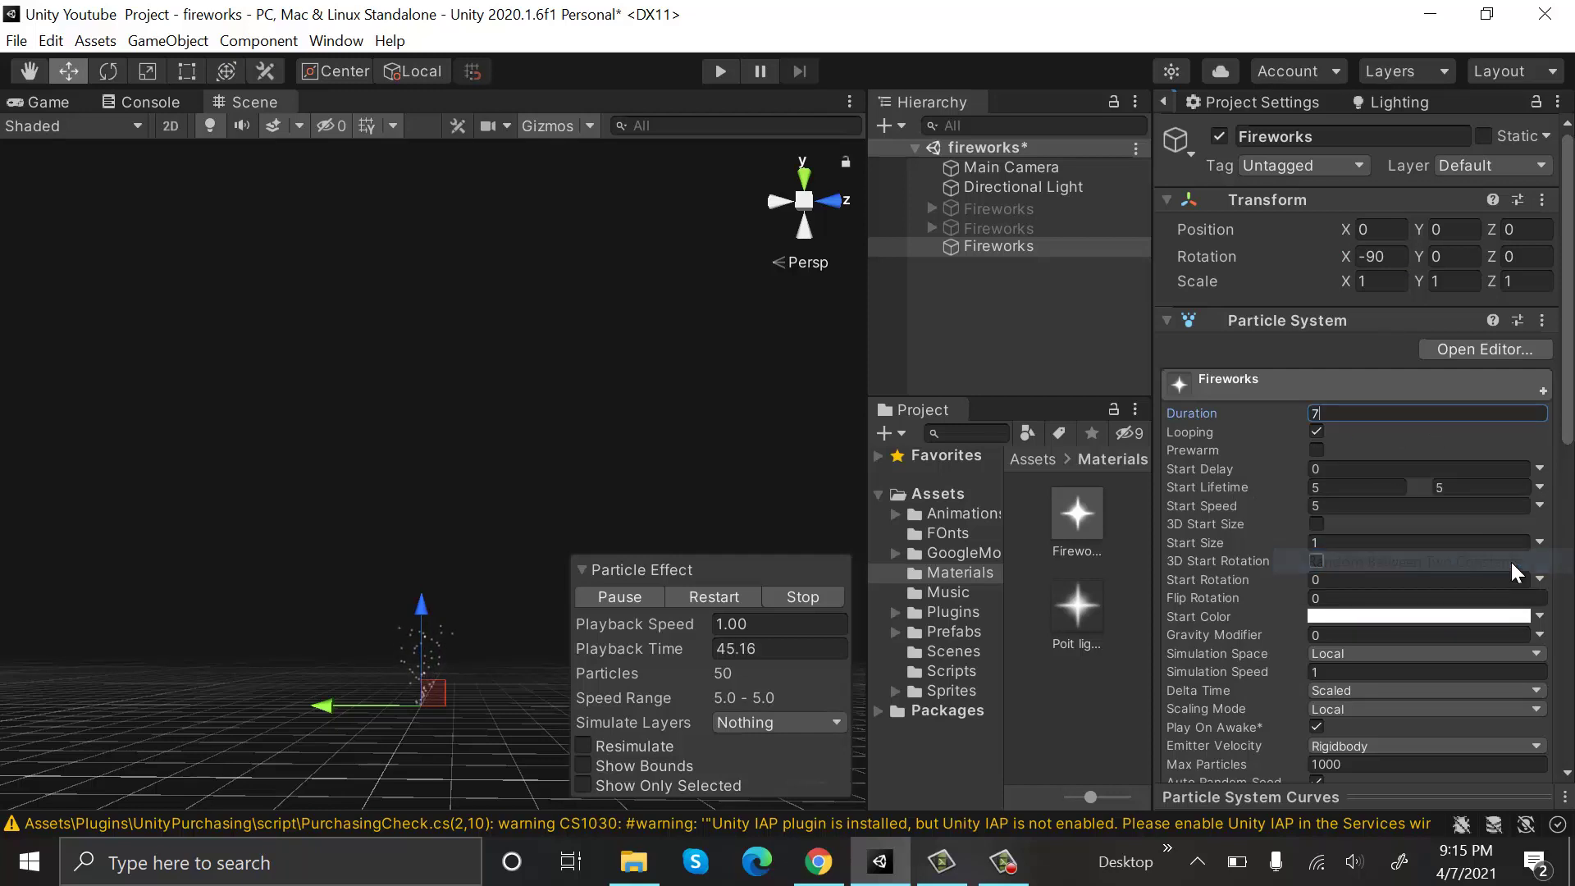
pyautogui.click(1371, 491)
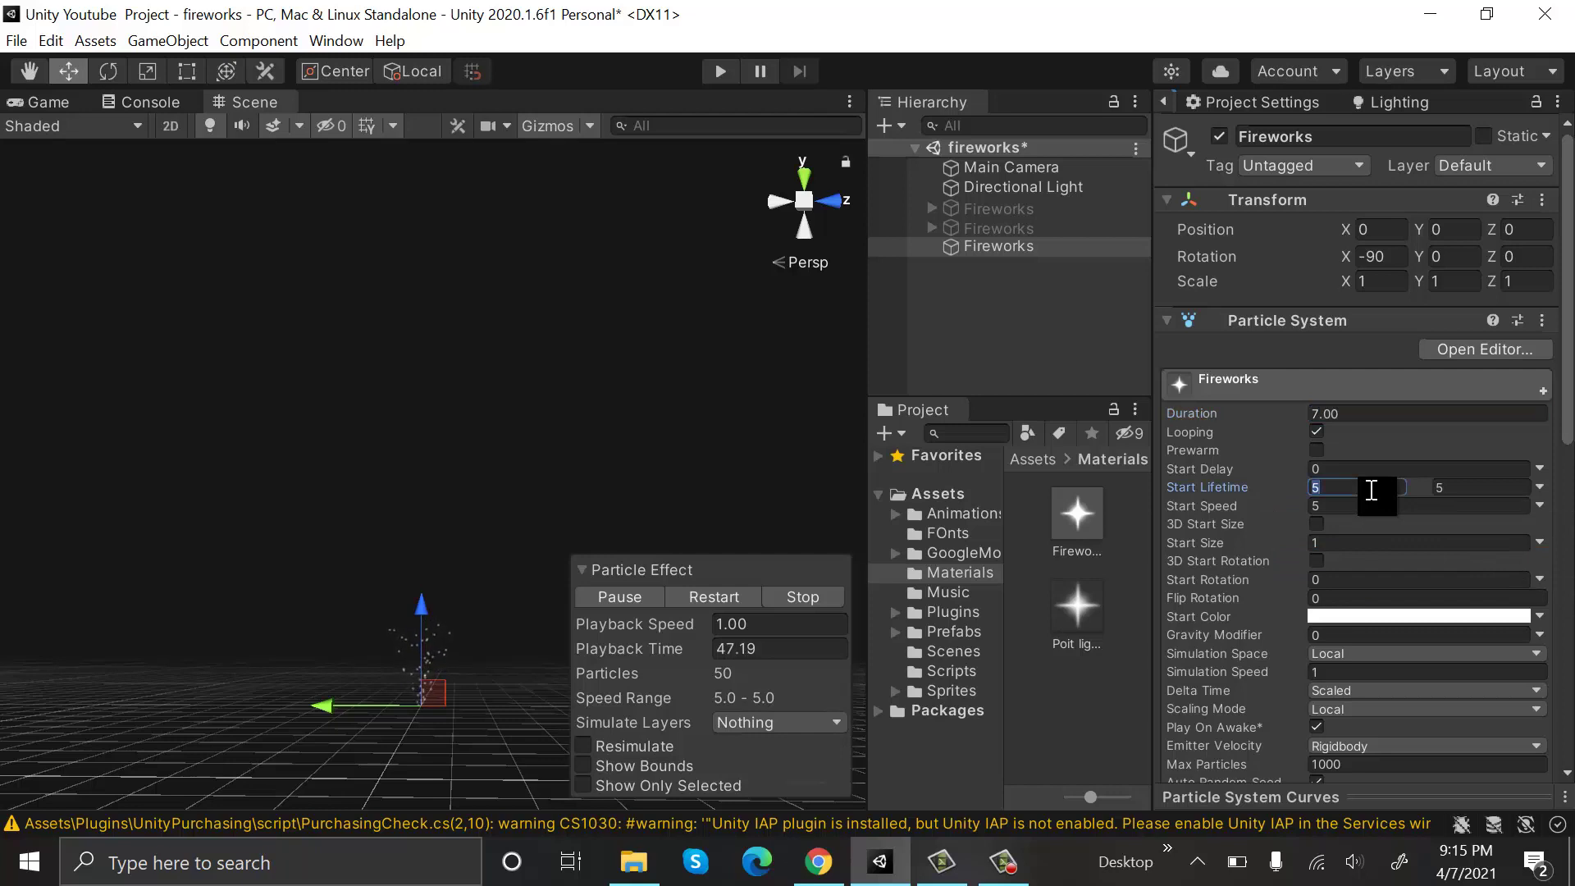
pyautogui.click(1503, 490)
pyautogui.write('3')
pyautogui.click(1352, 506)
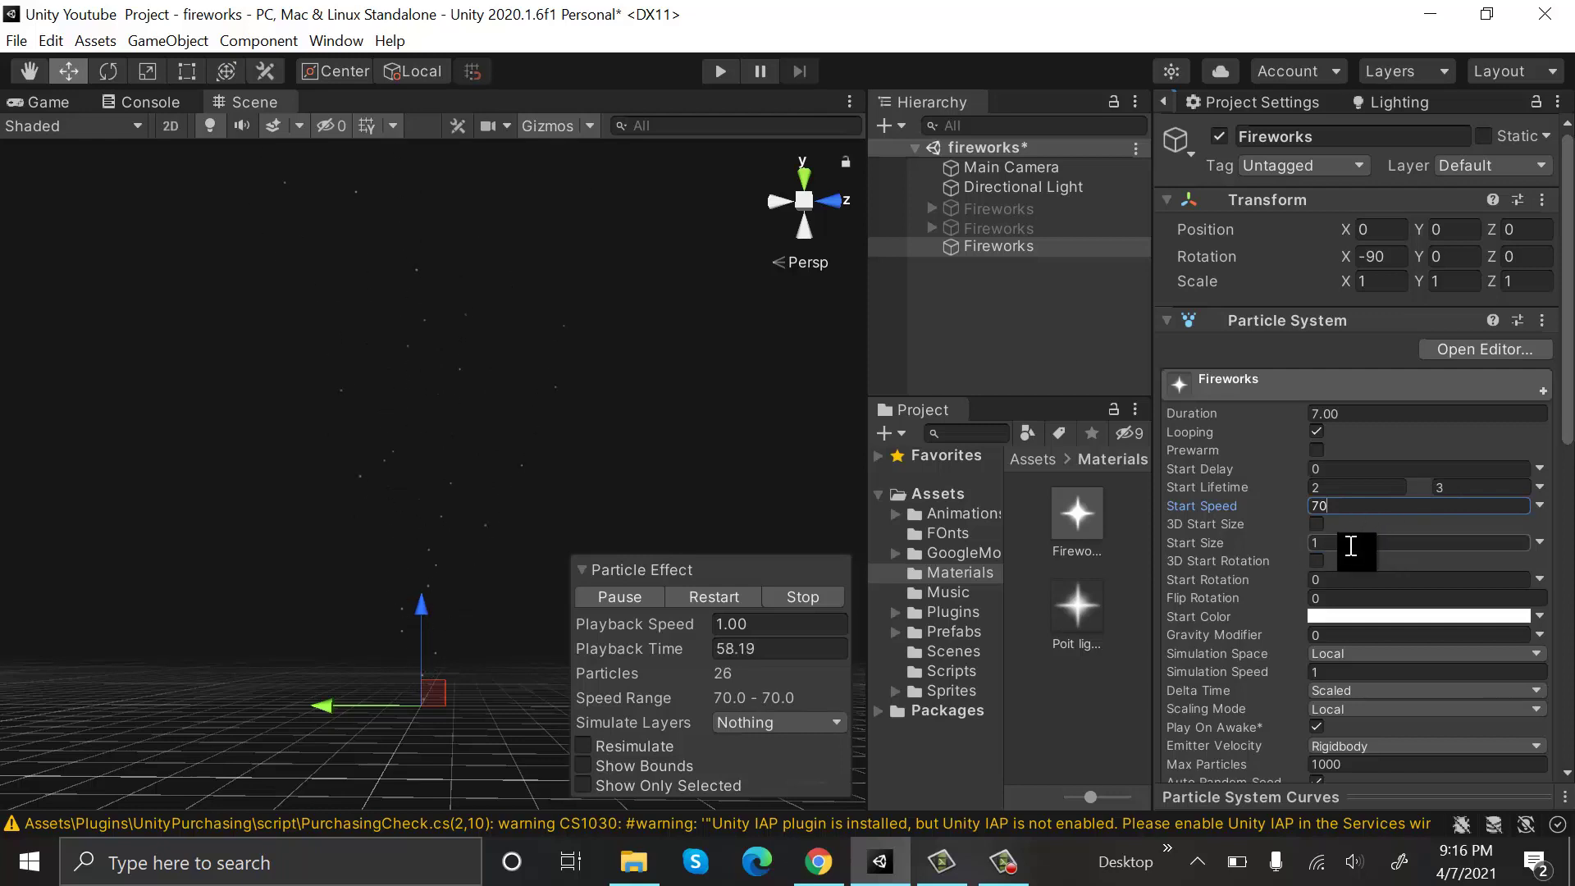
pyautogui.click(1353, 541)
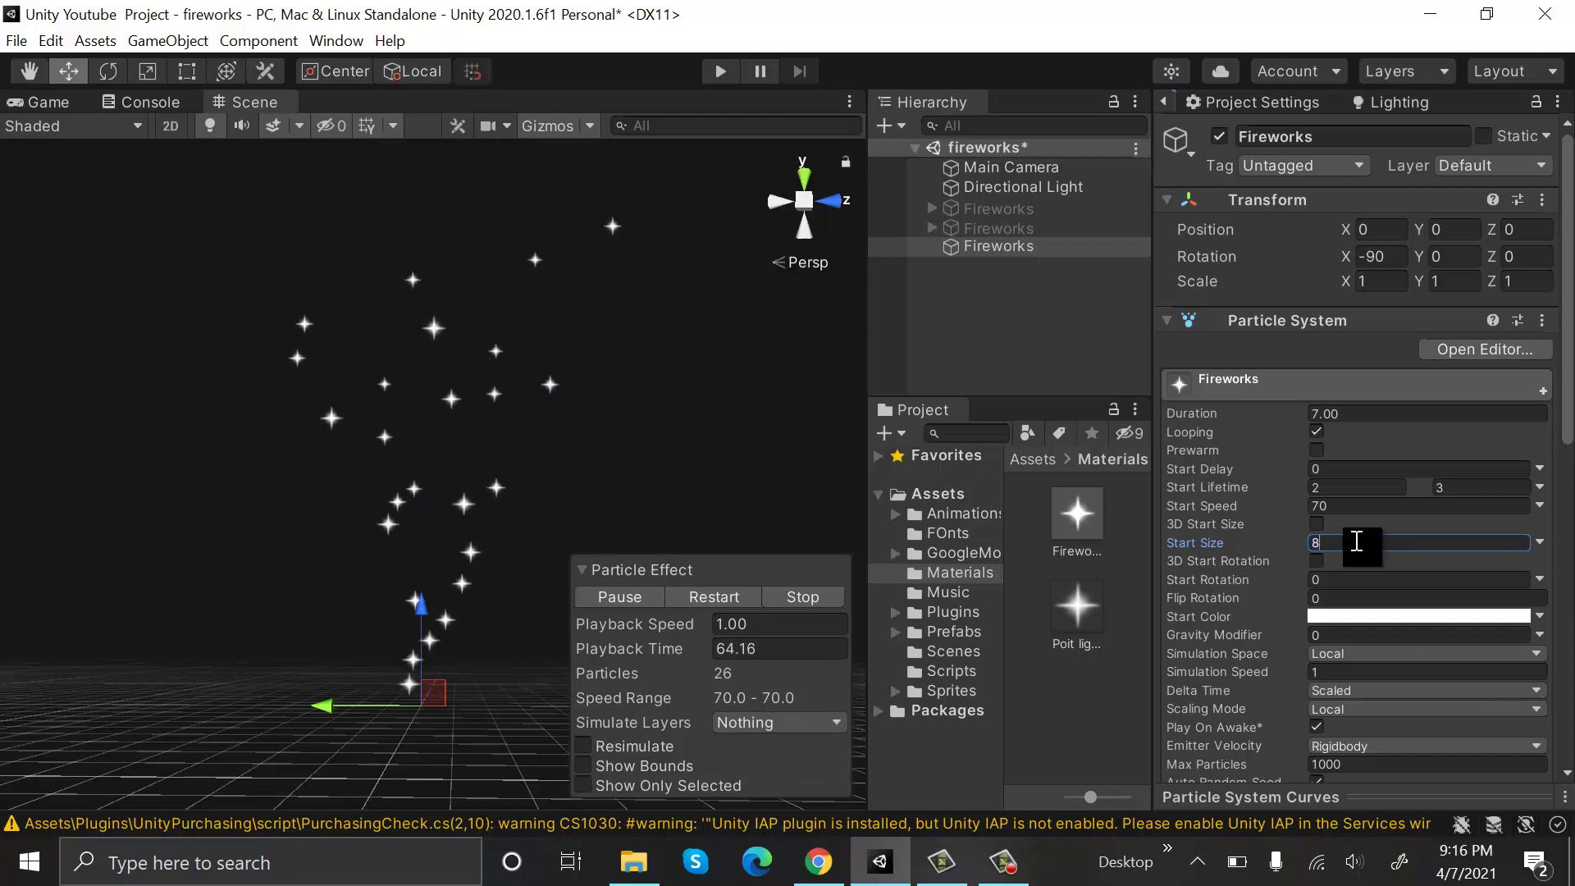
pyautogui.press('BackSpace')
pyautogui.write('4')
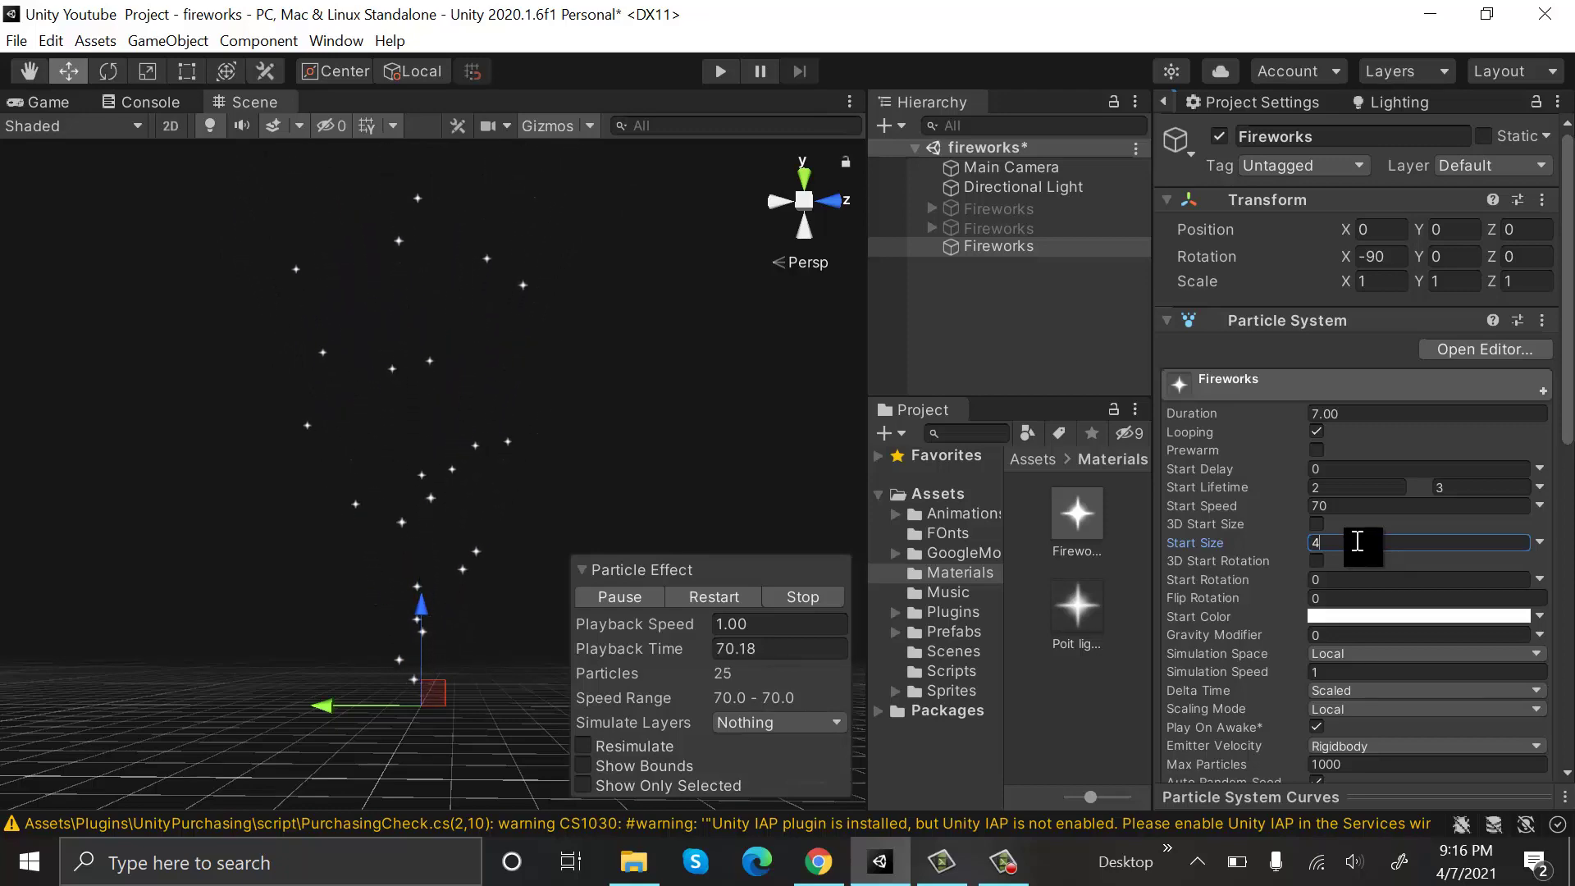
# Switch Fireworks' Start Color mode to Random Between Two Colors
pyautogui.scroll(-10, 1378, 548)
pyautogui.click(1398, 617)
pyautogui.scroll(-8, 1406, 608)
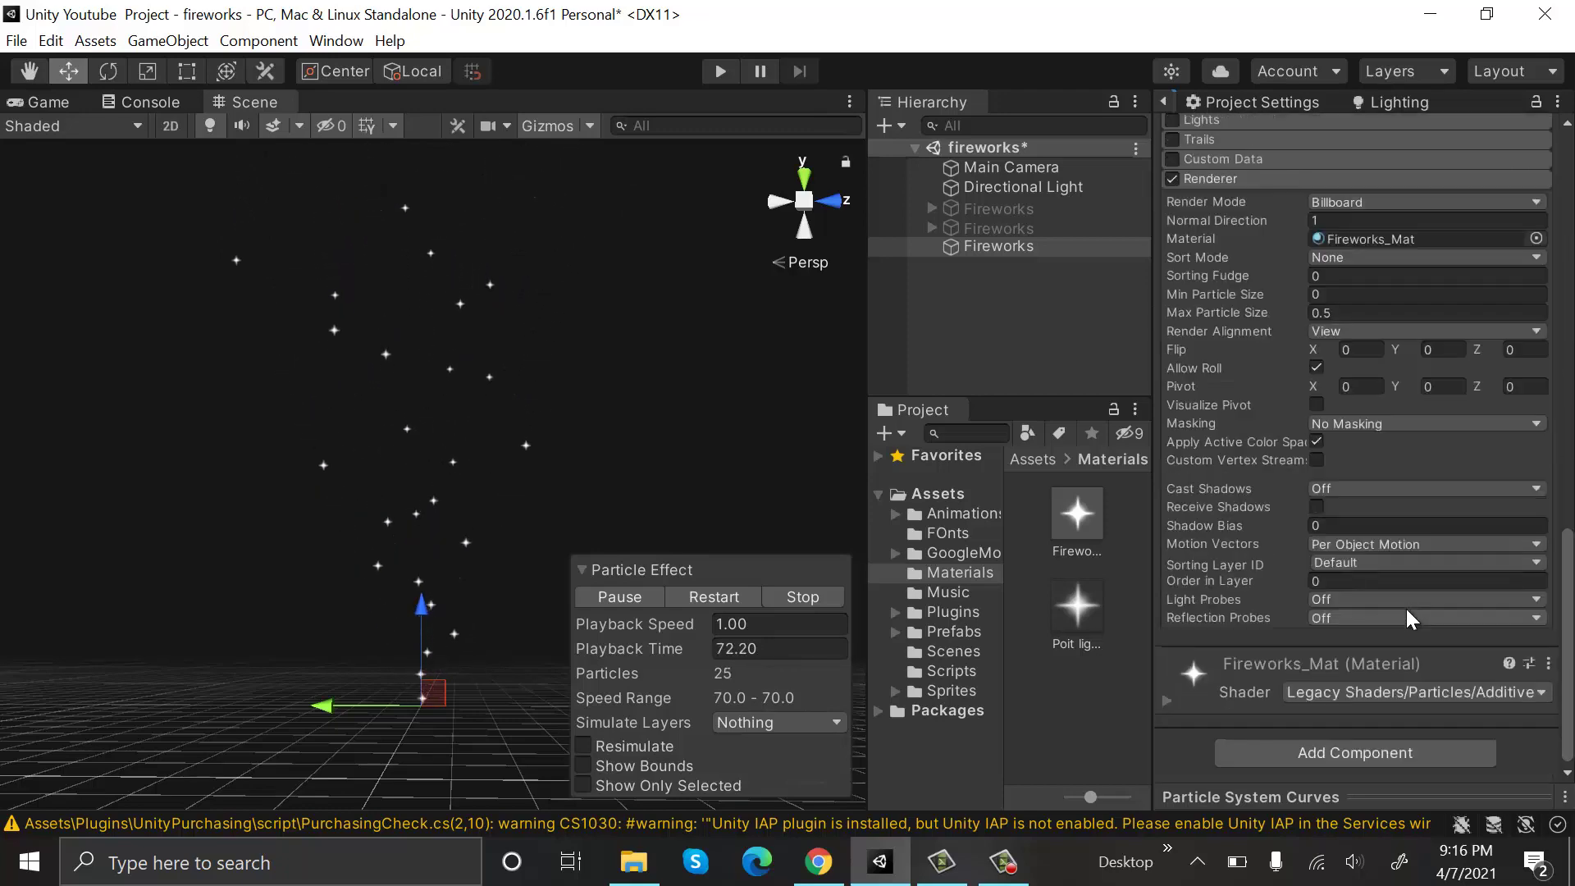
pyautogui.scroll(15, 1378, 414)
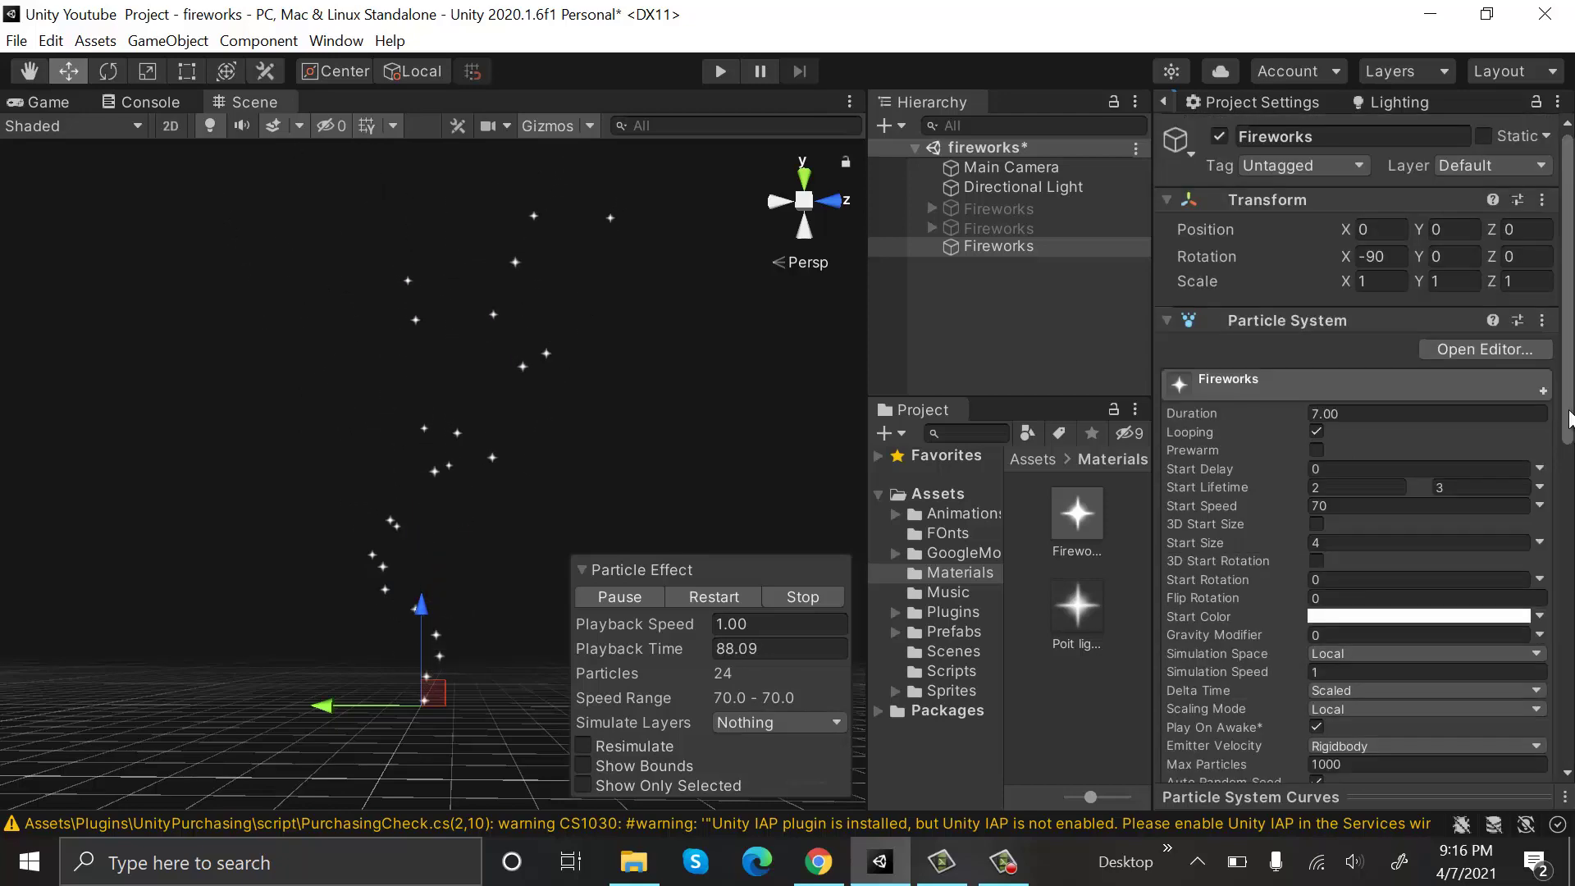
pyautogui.scroll(-5, 1381, 421)
pyautogui.click(1539, 394)
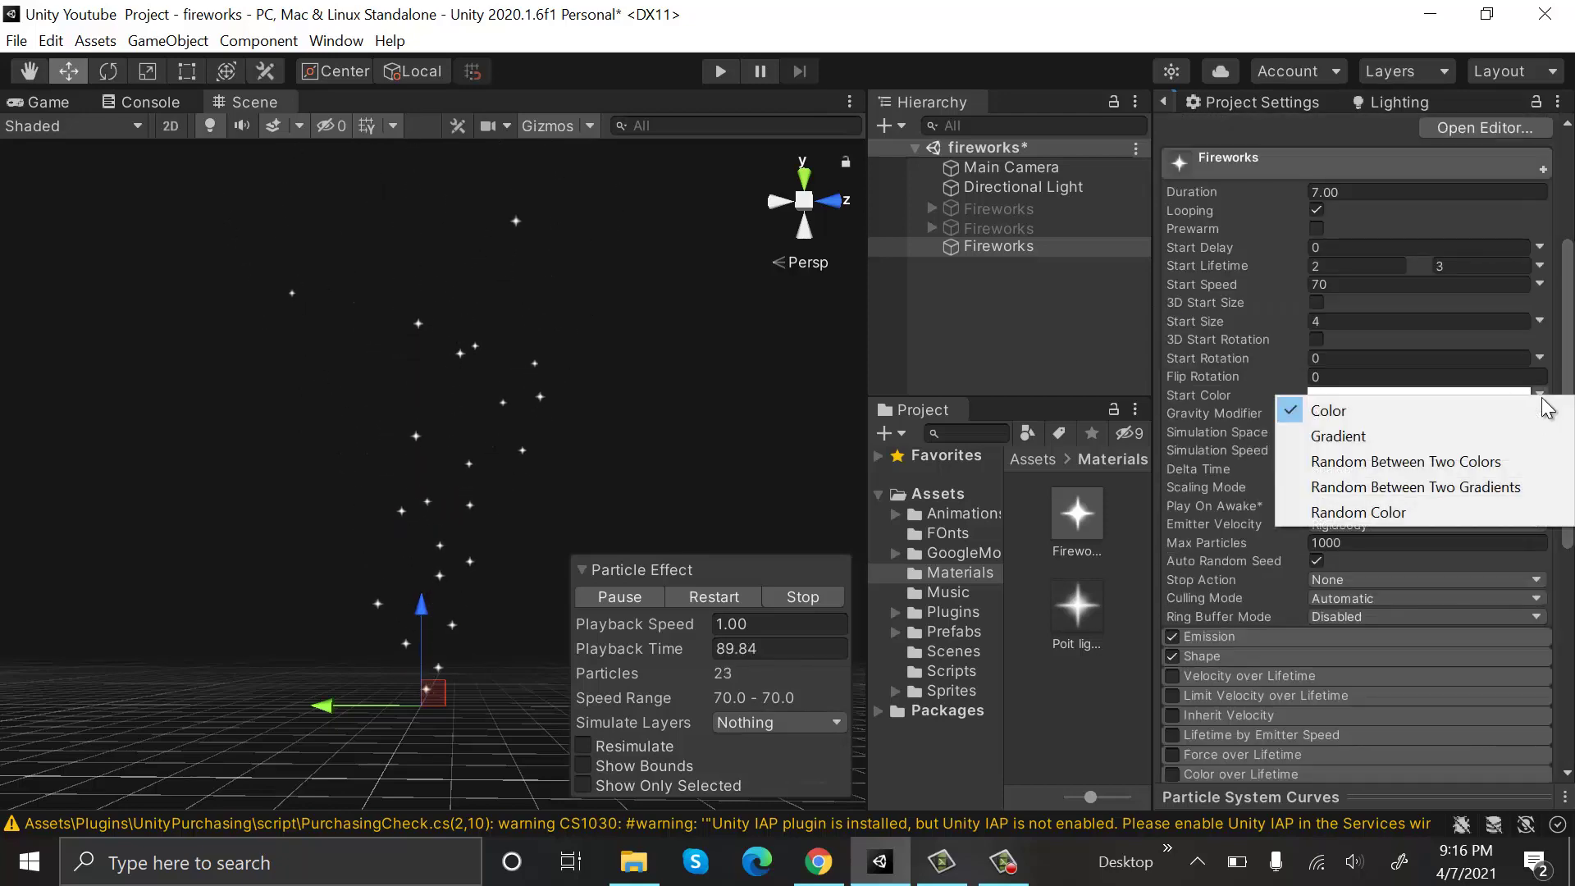
pyautogui.click(1516, 462)
# Make the first start colour red with alpha 60
pyautogui.click(1503, 400)
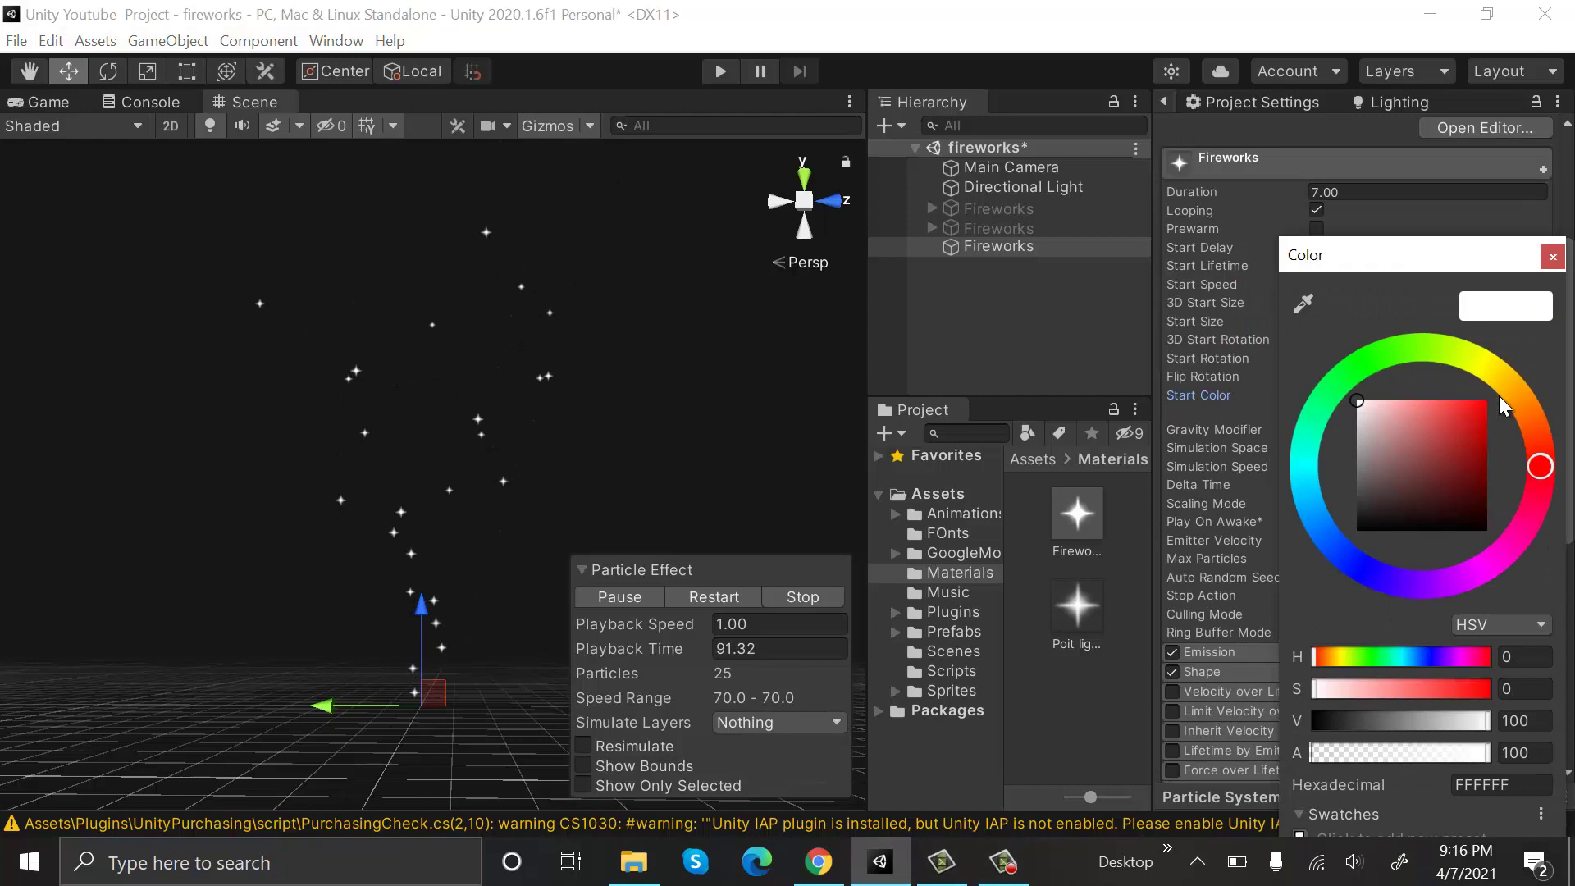
pyautogui.moveTo(1473, 421); pyautogui.dragTo(1502, 388)
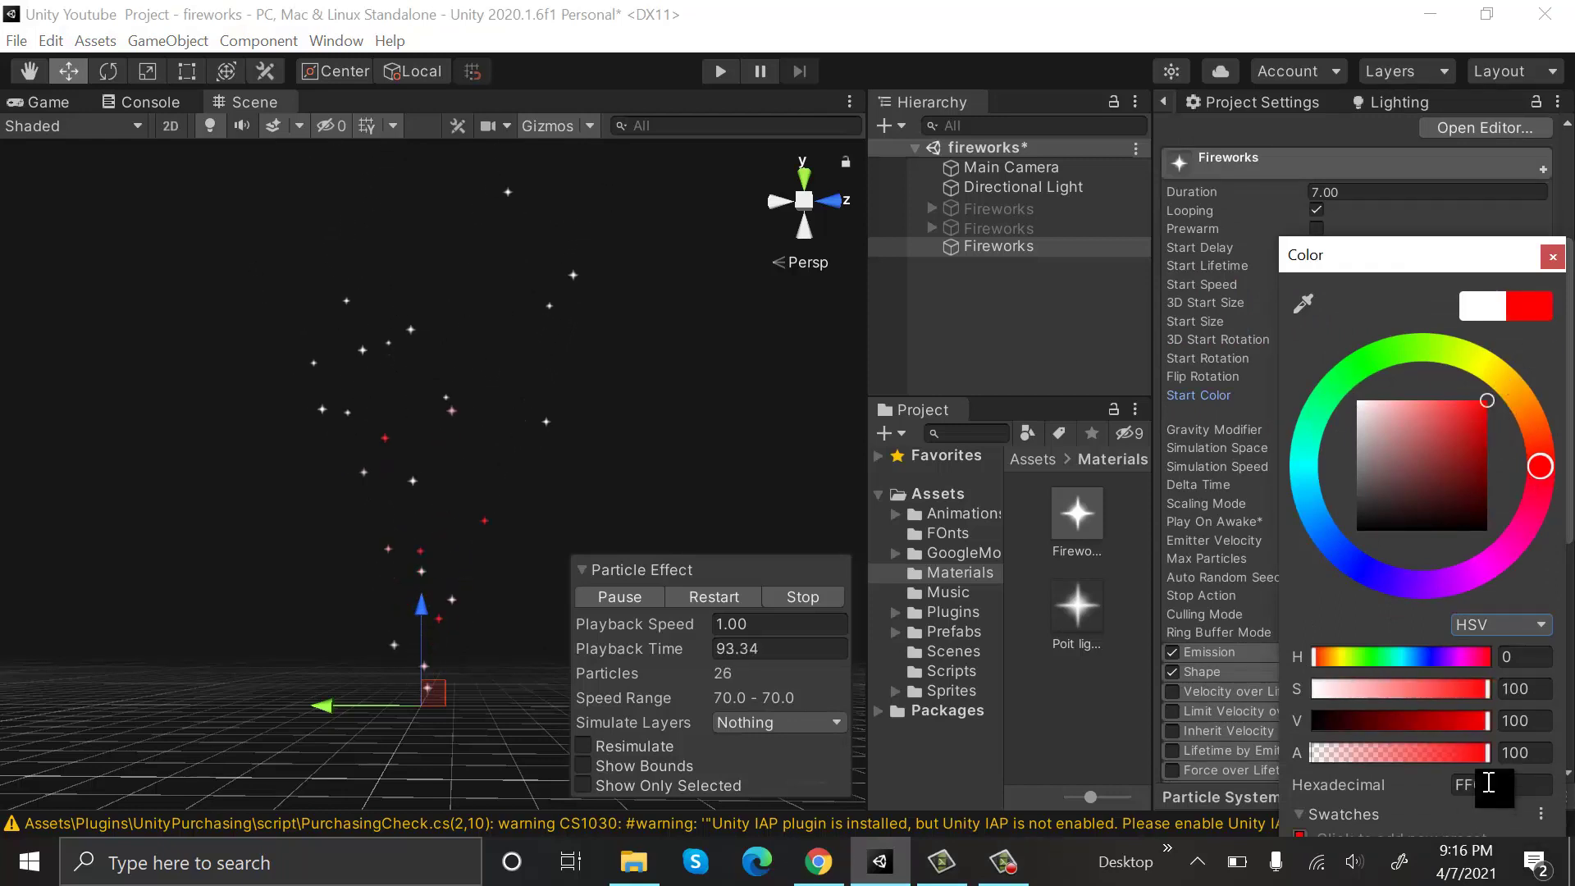
pyautogui.moveTo(1484, 756); pyautogui.dragTo(1431, 765)
pyautogui.click(1530, 752)
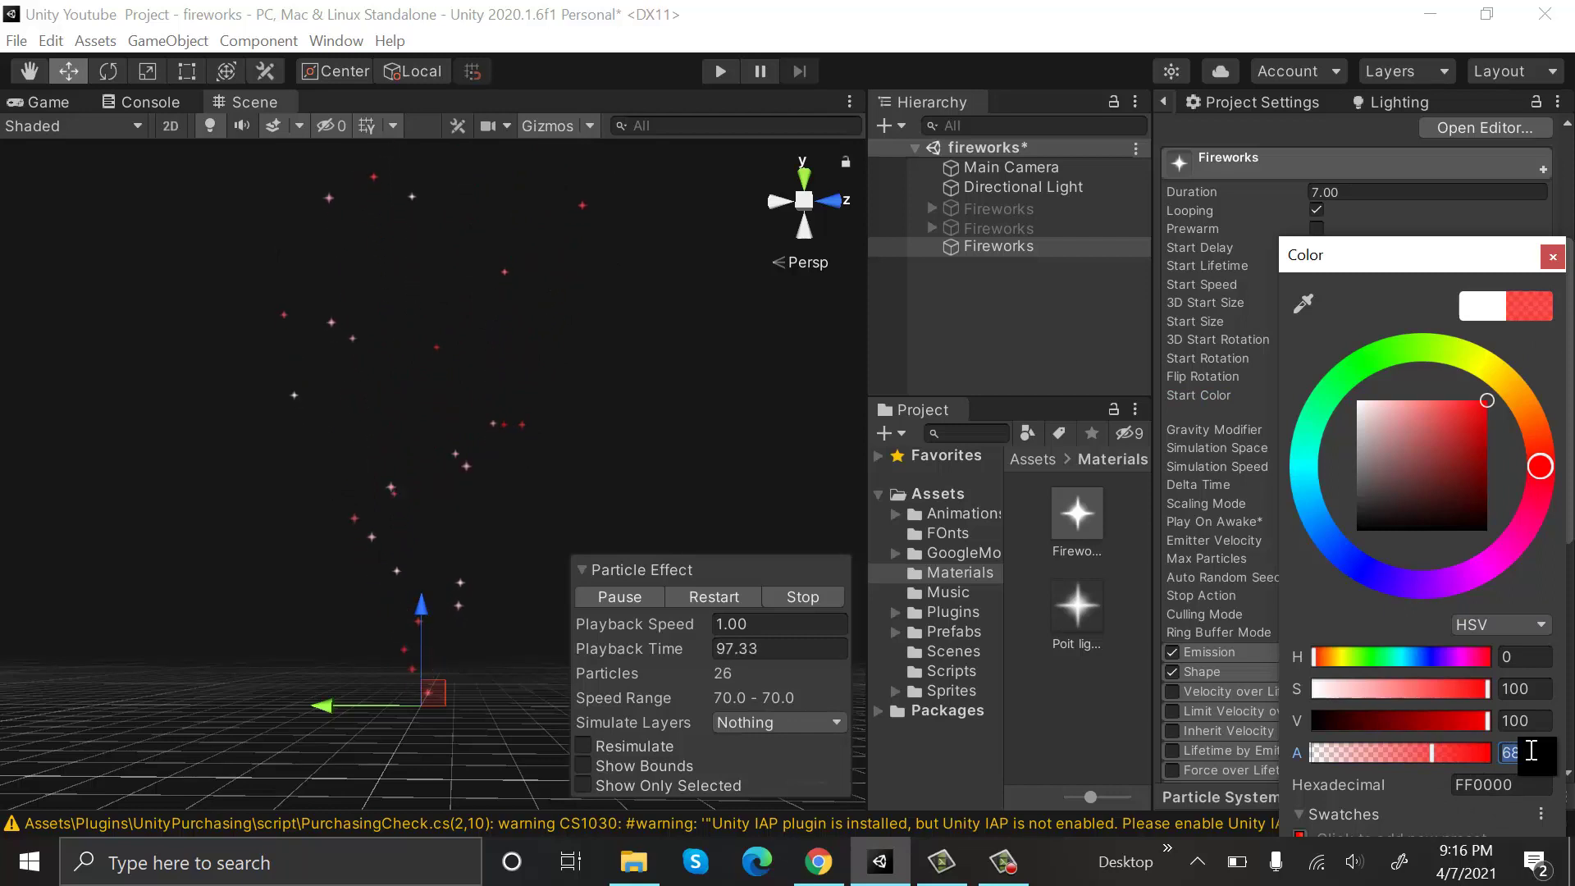
pyautogui.write('60')
pyautogui.press('Return')
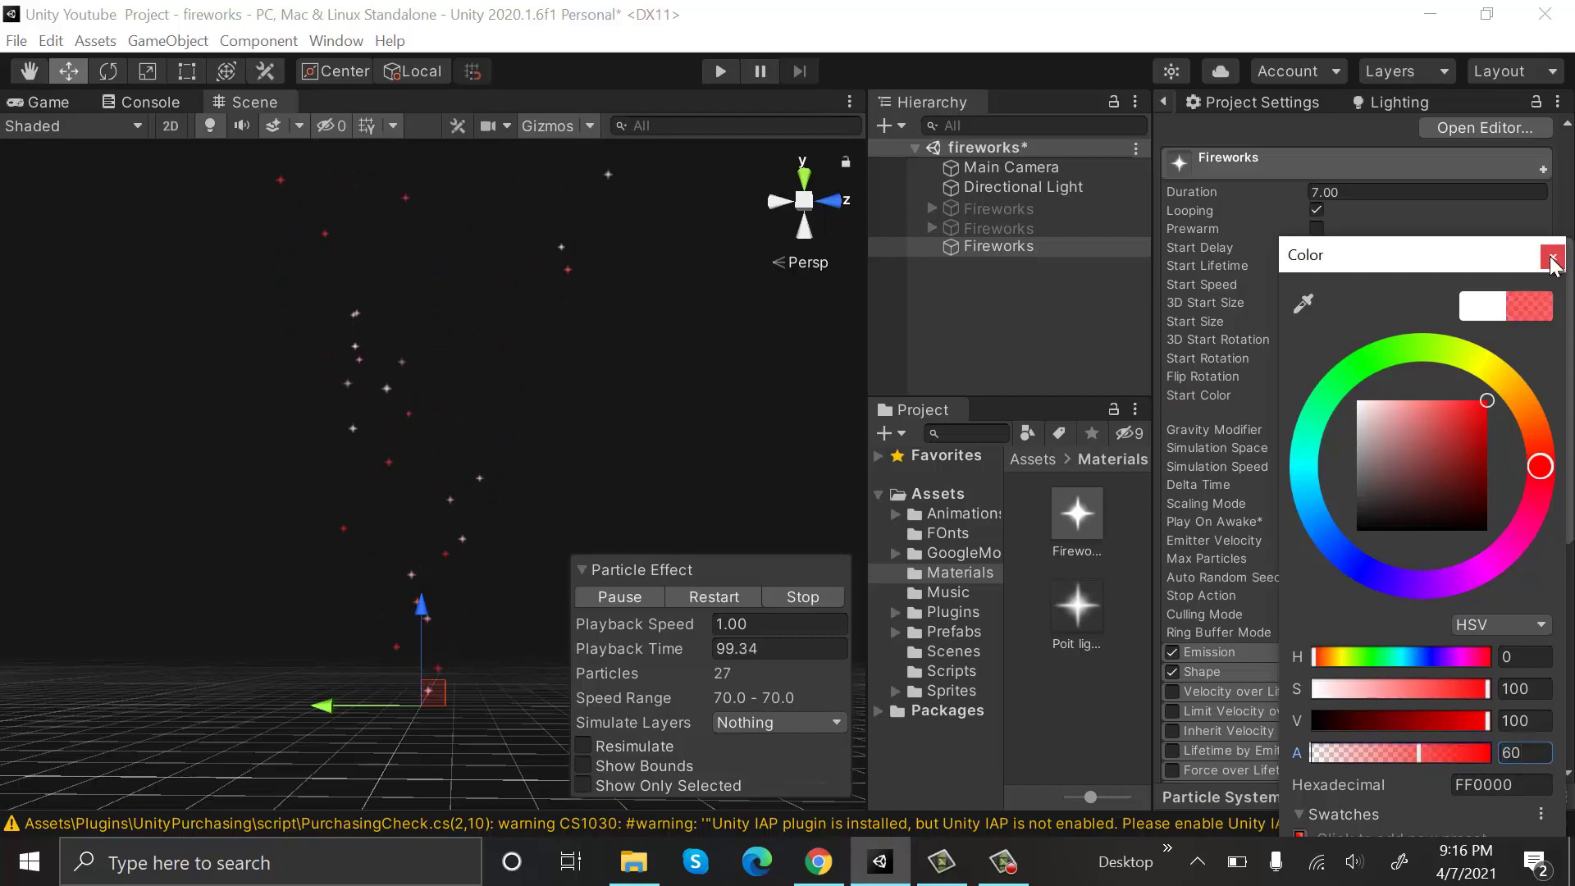
pyautogui.click(1550, 259)
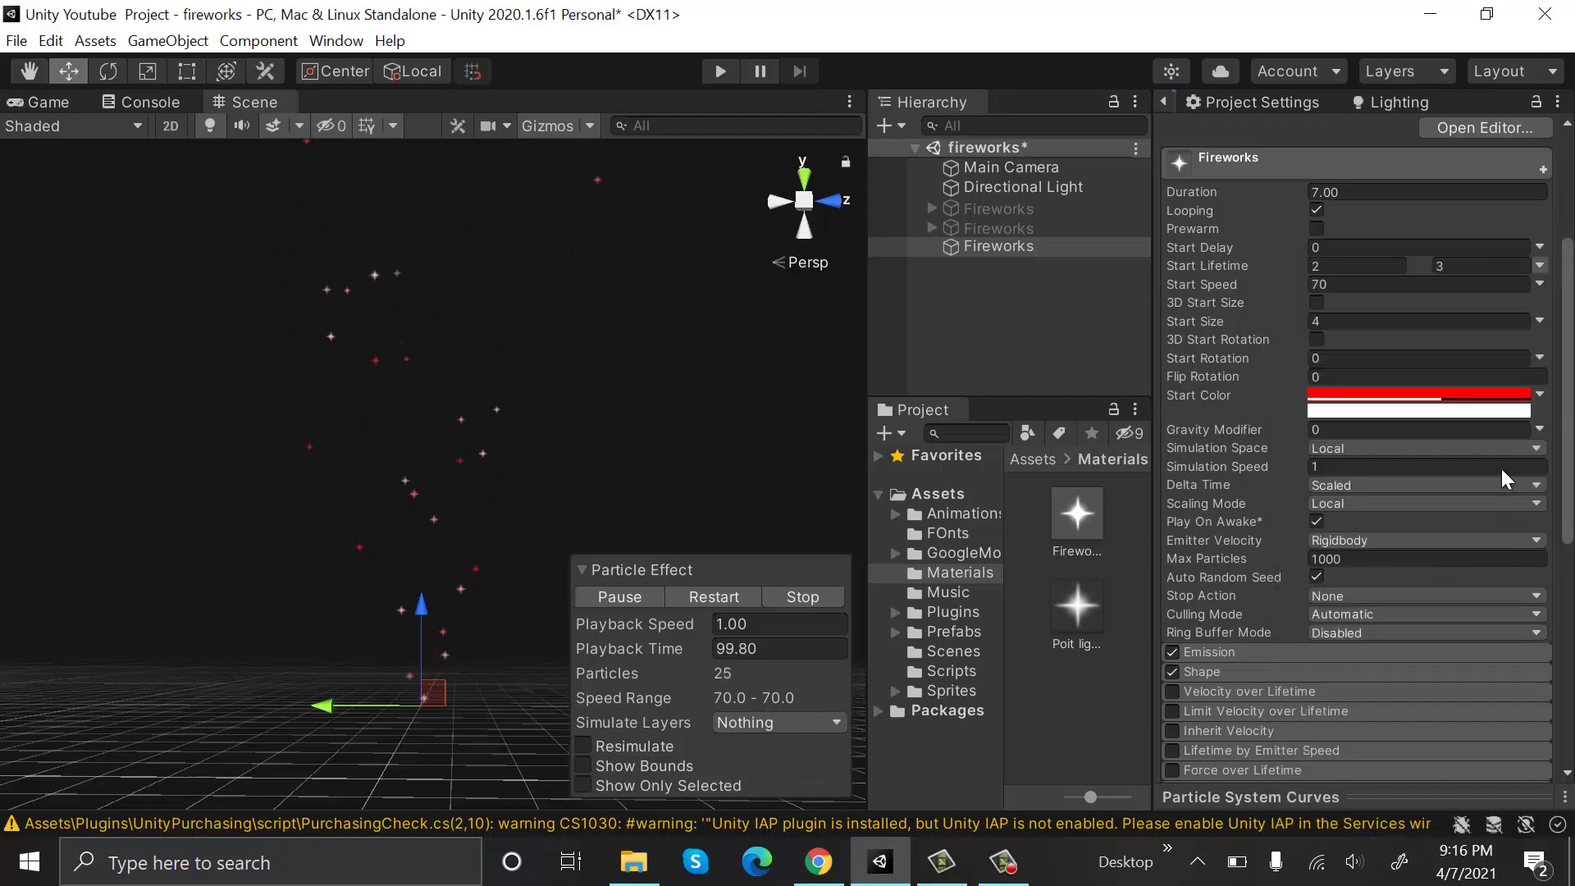
# Make the second start colour saturated purple with alpha 60
pyautogui.click(1476, 412)
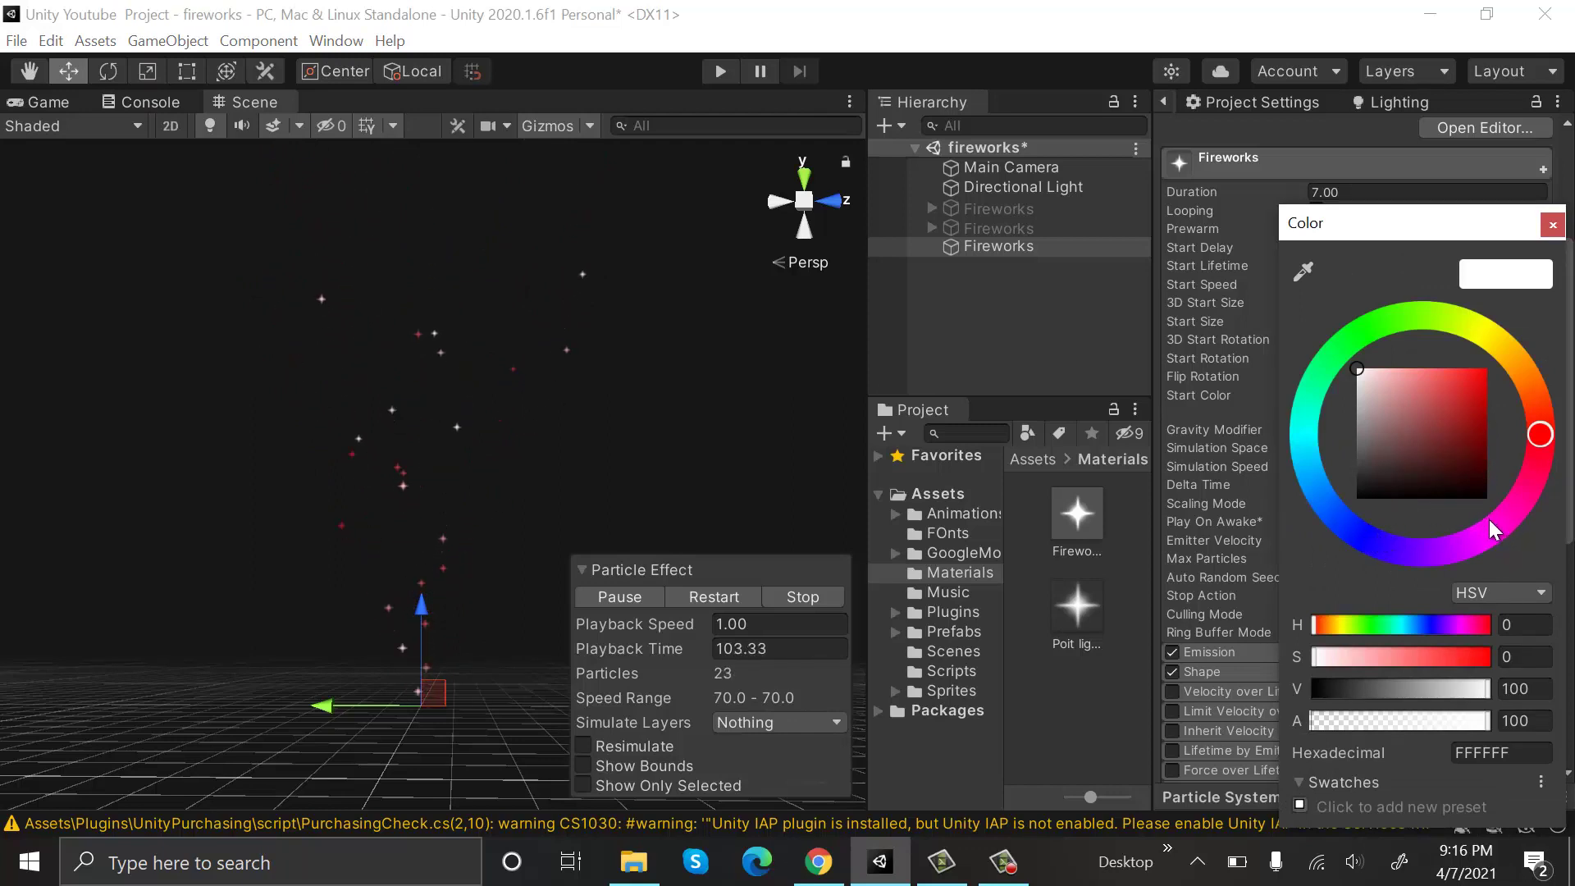
pyautogui.moveTo(1489, 519); pyautogui.dragTo(1450, 558)
pyautogui.click(1486, 369)
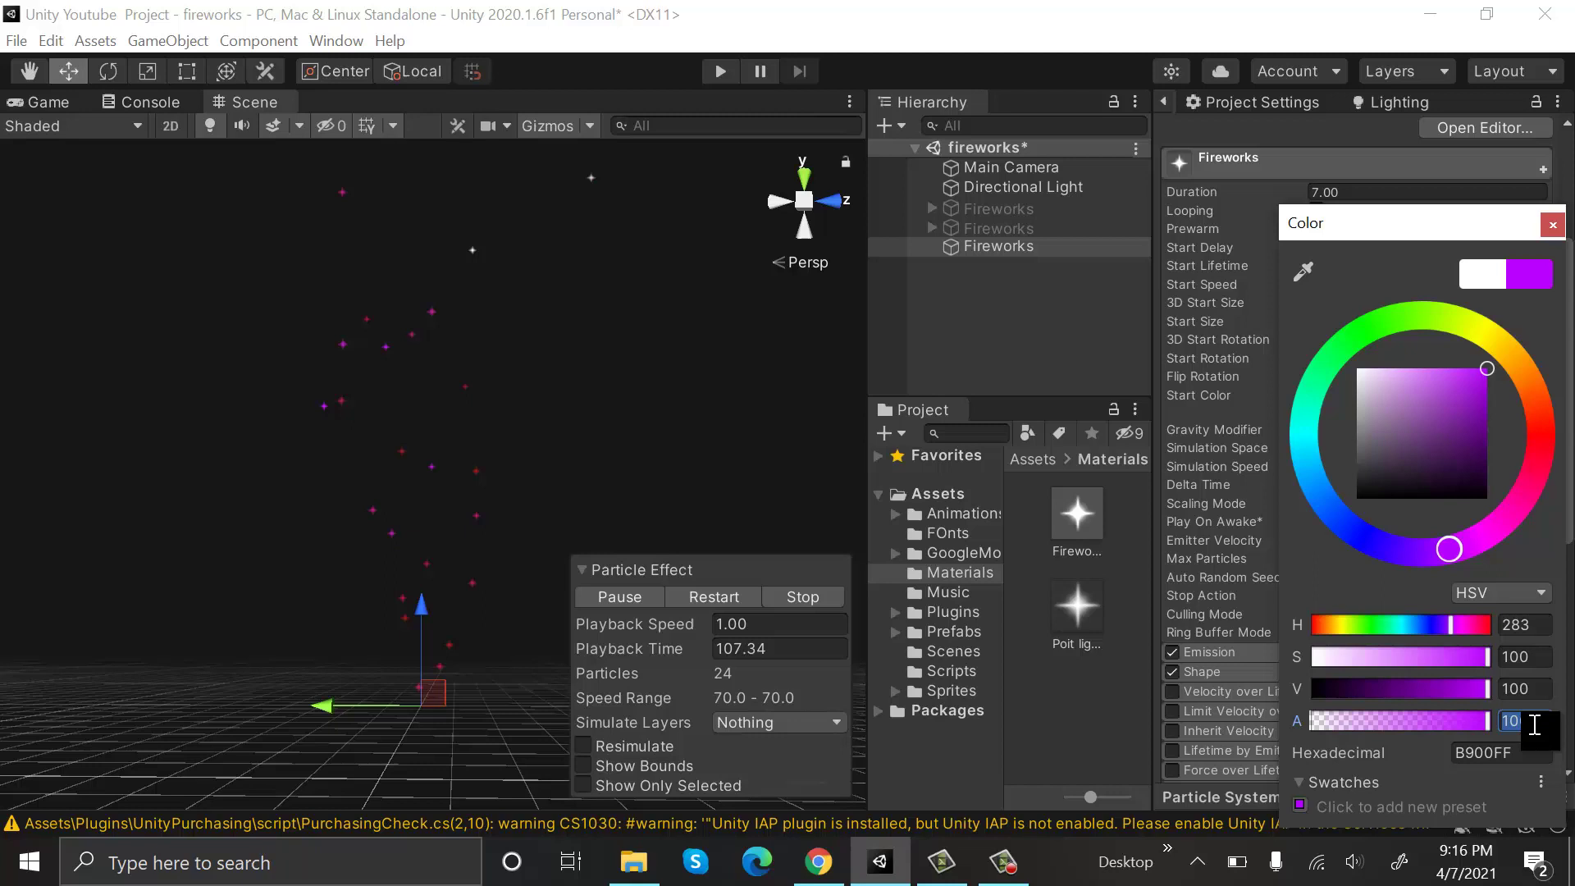
pyautogui.write('60')
pyautogui.press('Return')
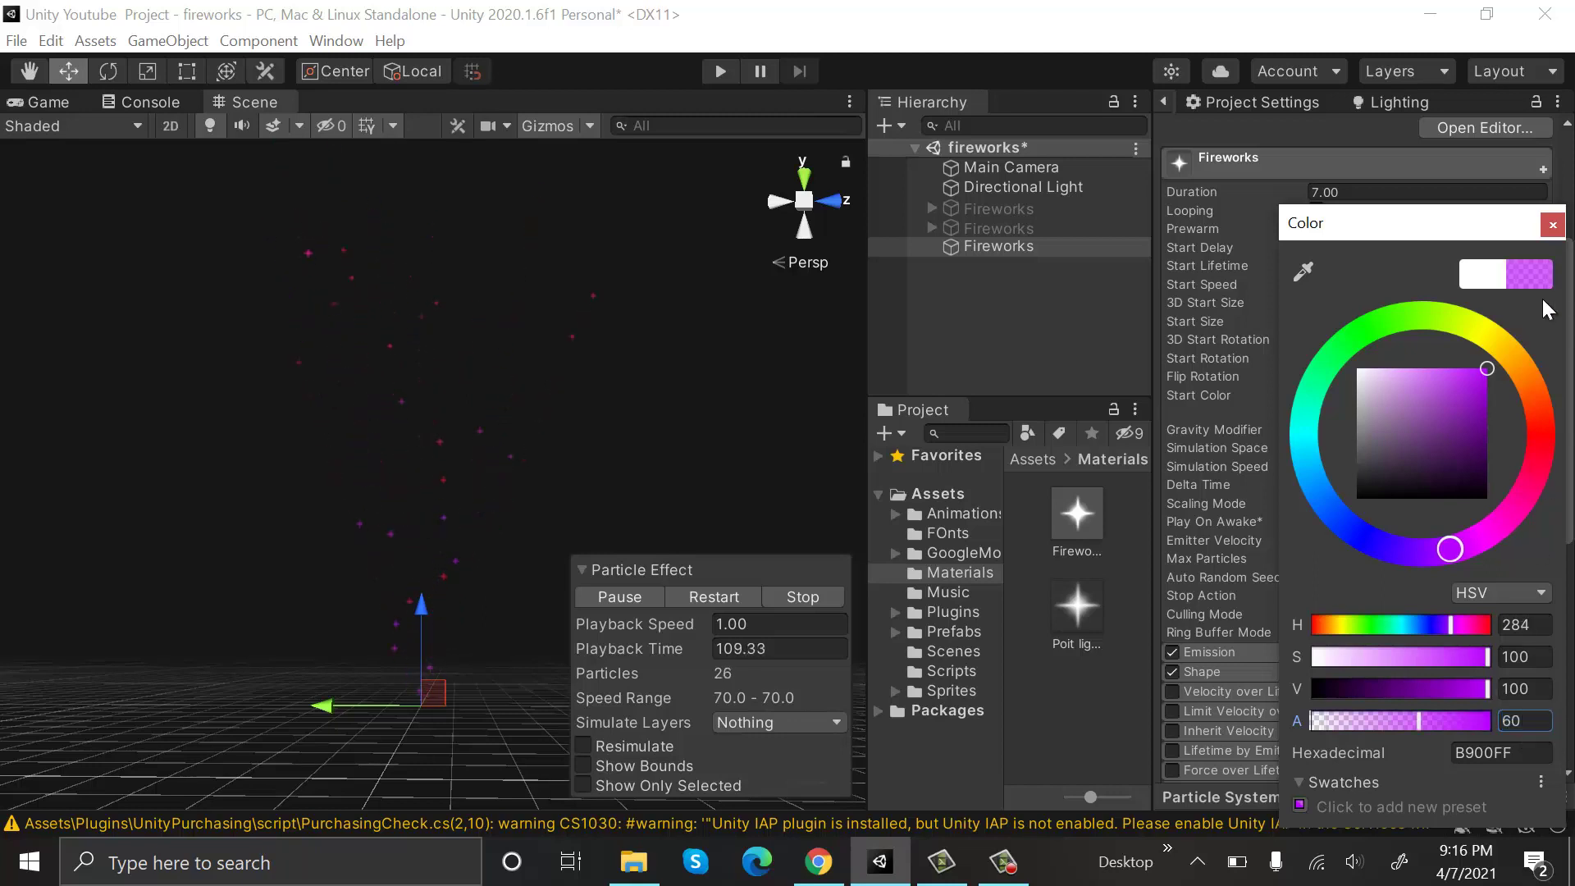
pyautogui.click(1553, 225)
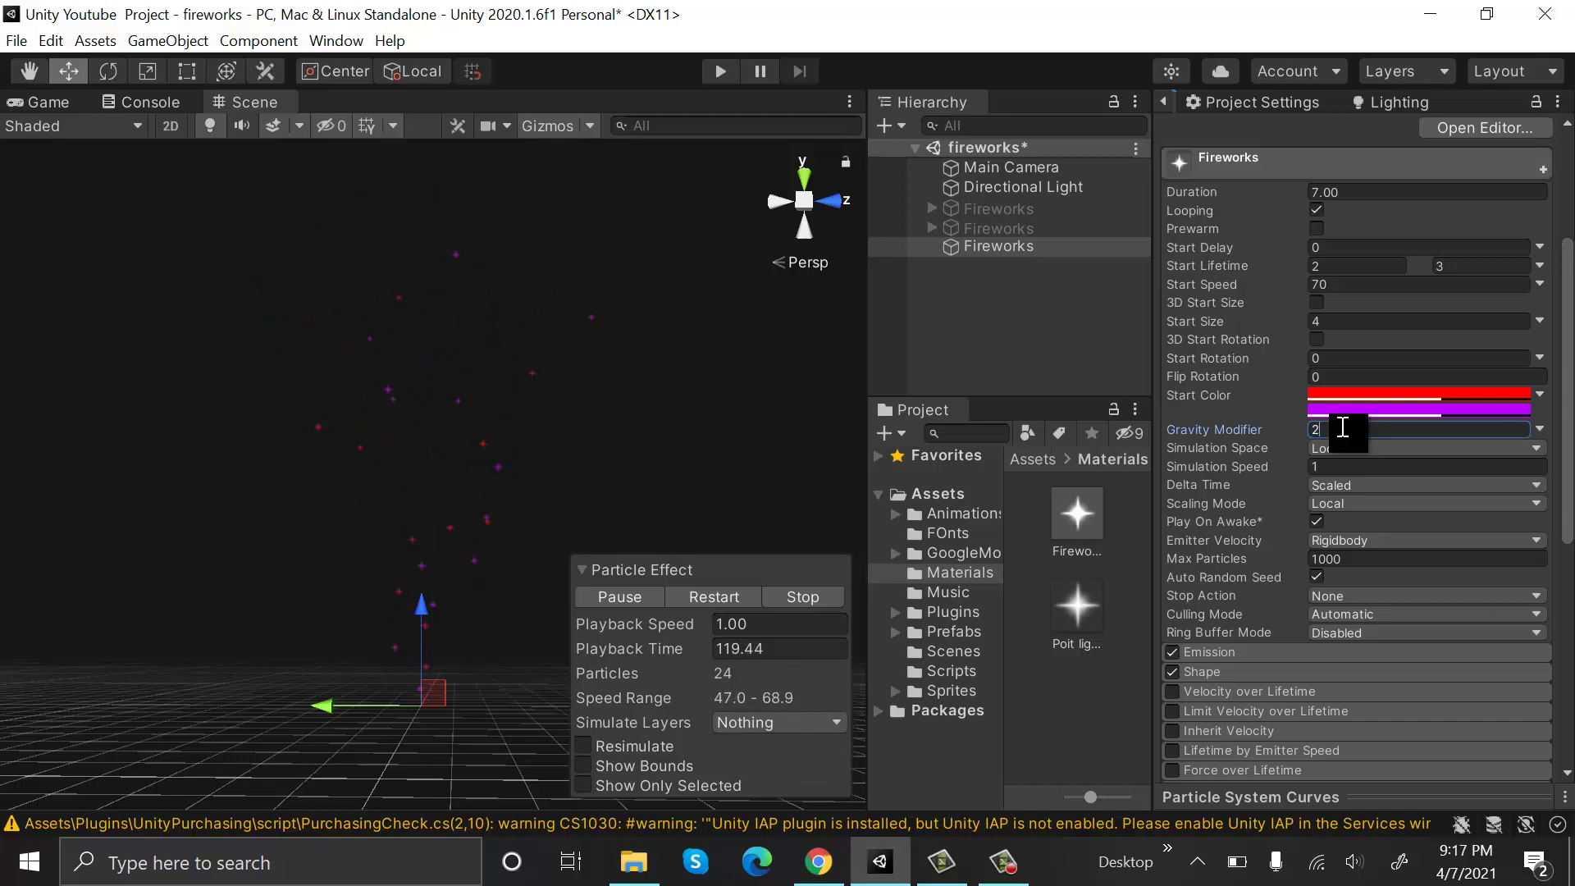
# Set Emission Rate over Time to 1 particle per second
pyautogui.scroll(-10, 1358, 310)
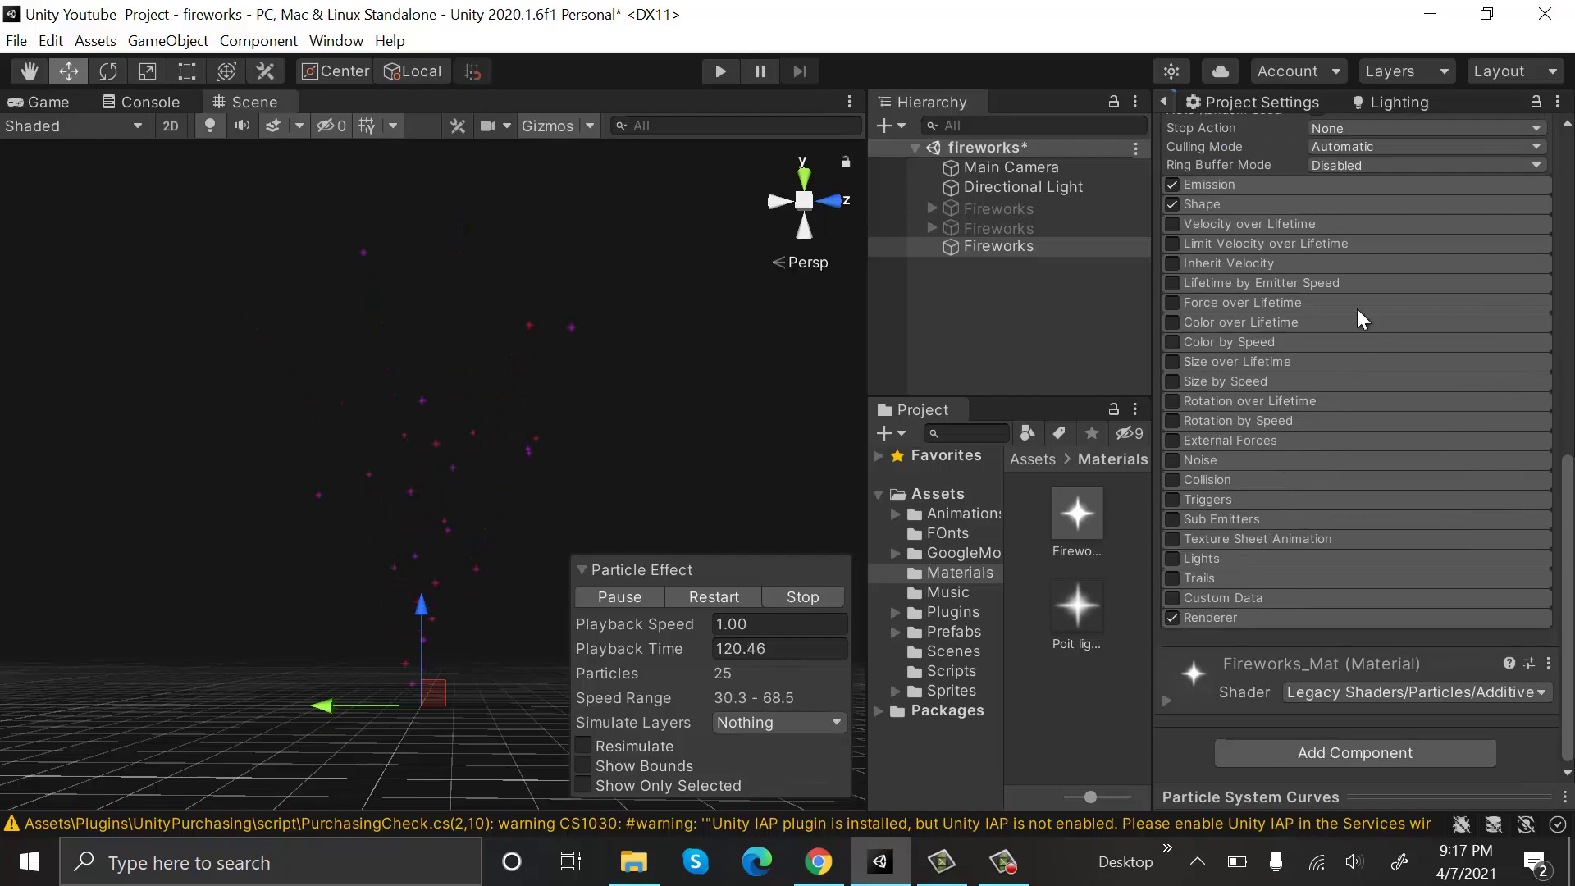
pyautogui.click(1326, 187)
pyautogui.click(1364, 209)
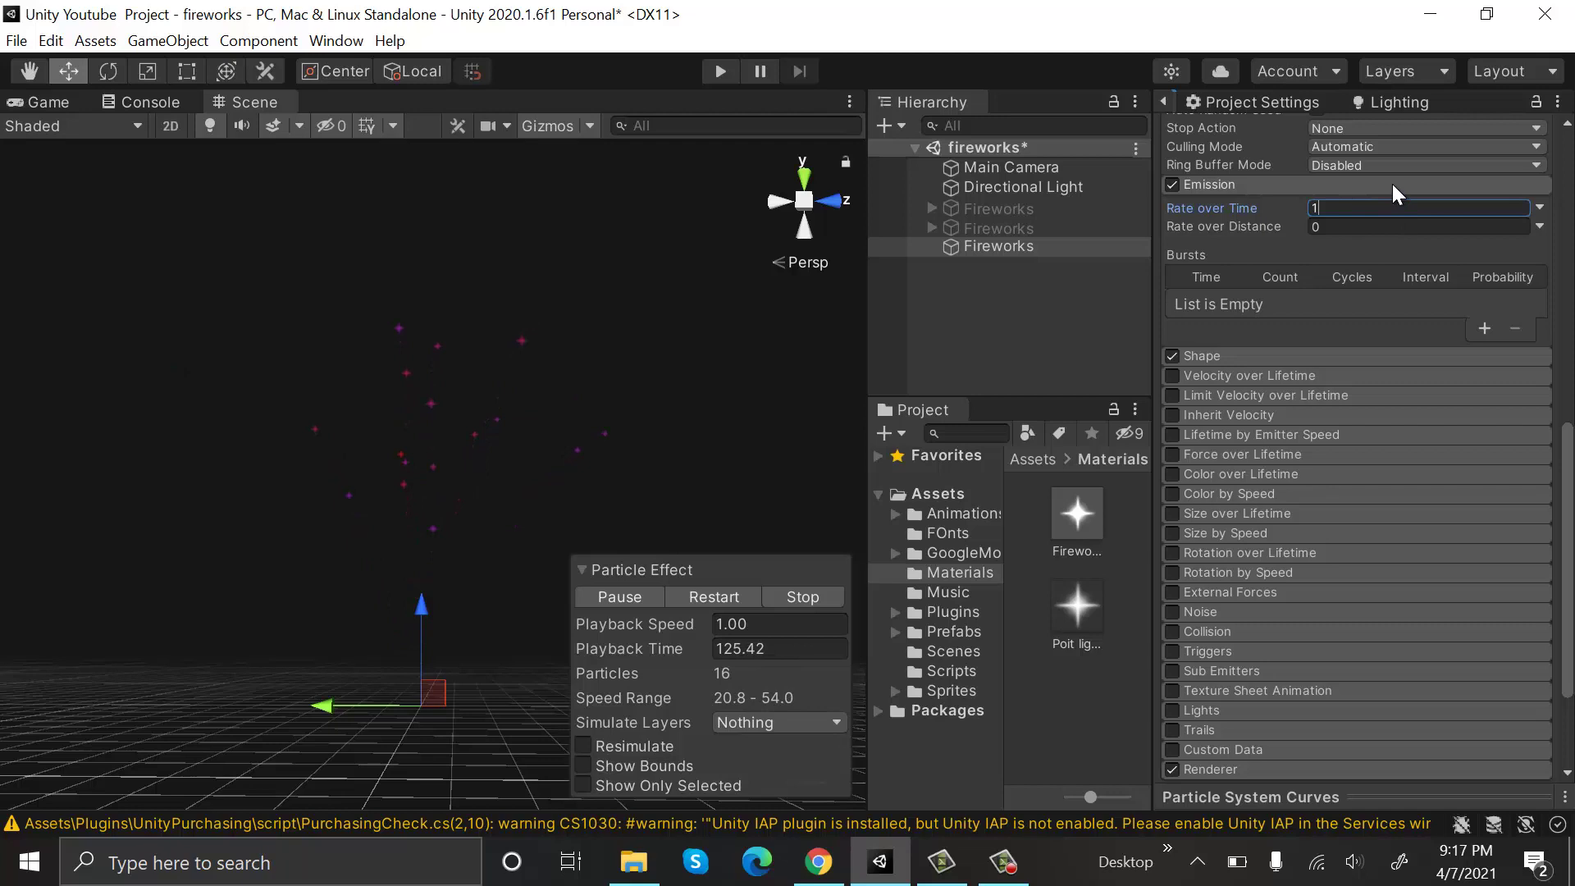
pyautogui.write('1')
pyautogui.click(1391, 183)
# Narrow the Shape cone to angle 14 with a radius of 0.0001
pyautogui.click(1296, 204)
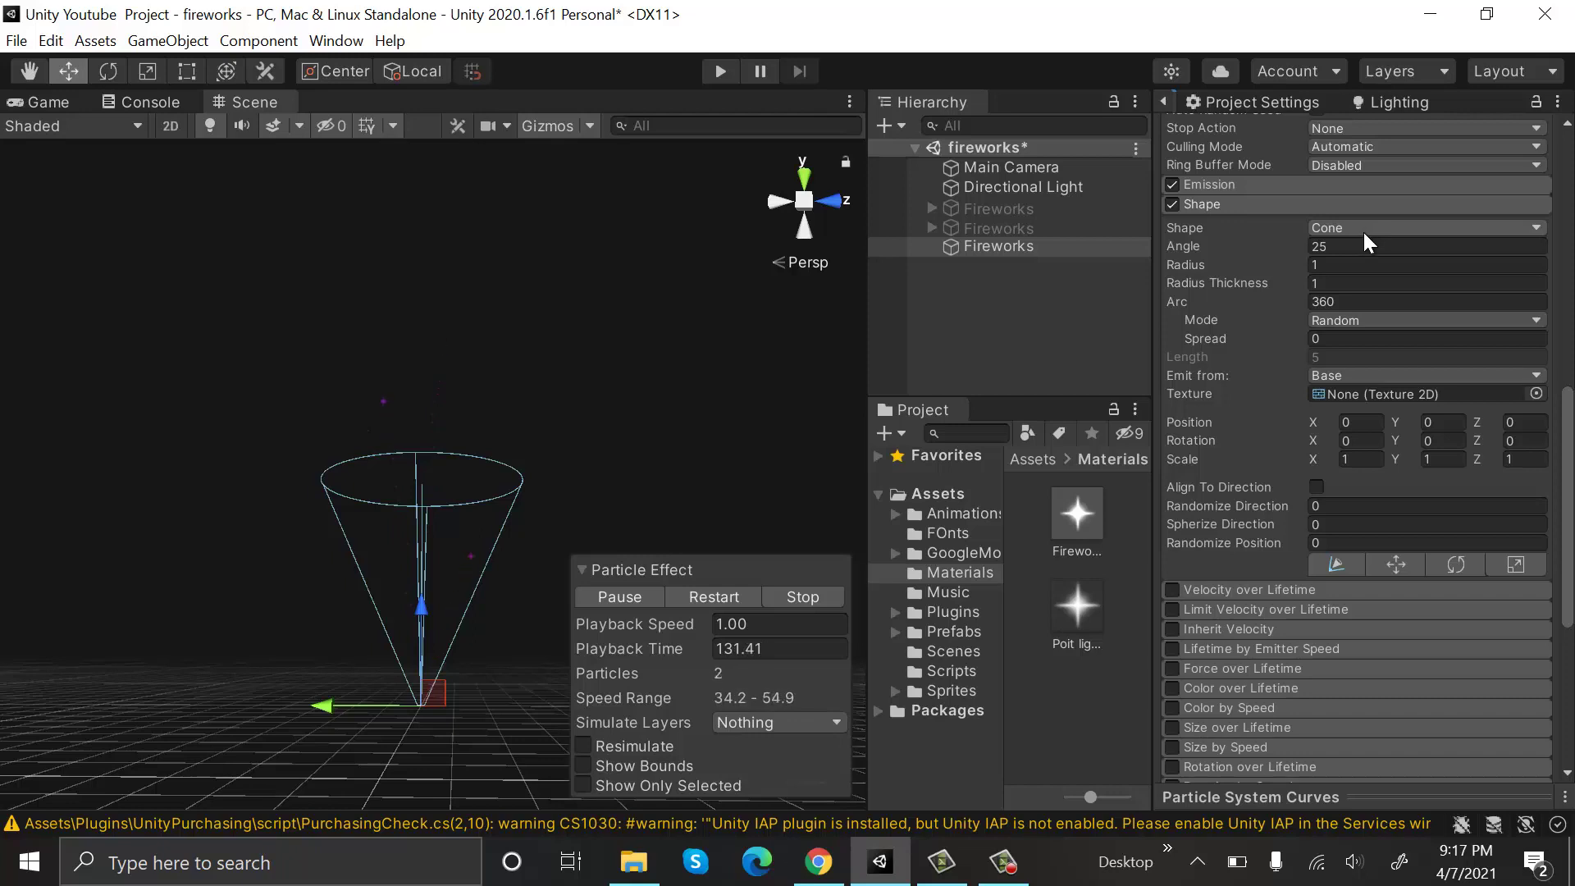
pyautogui.write('1')
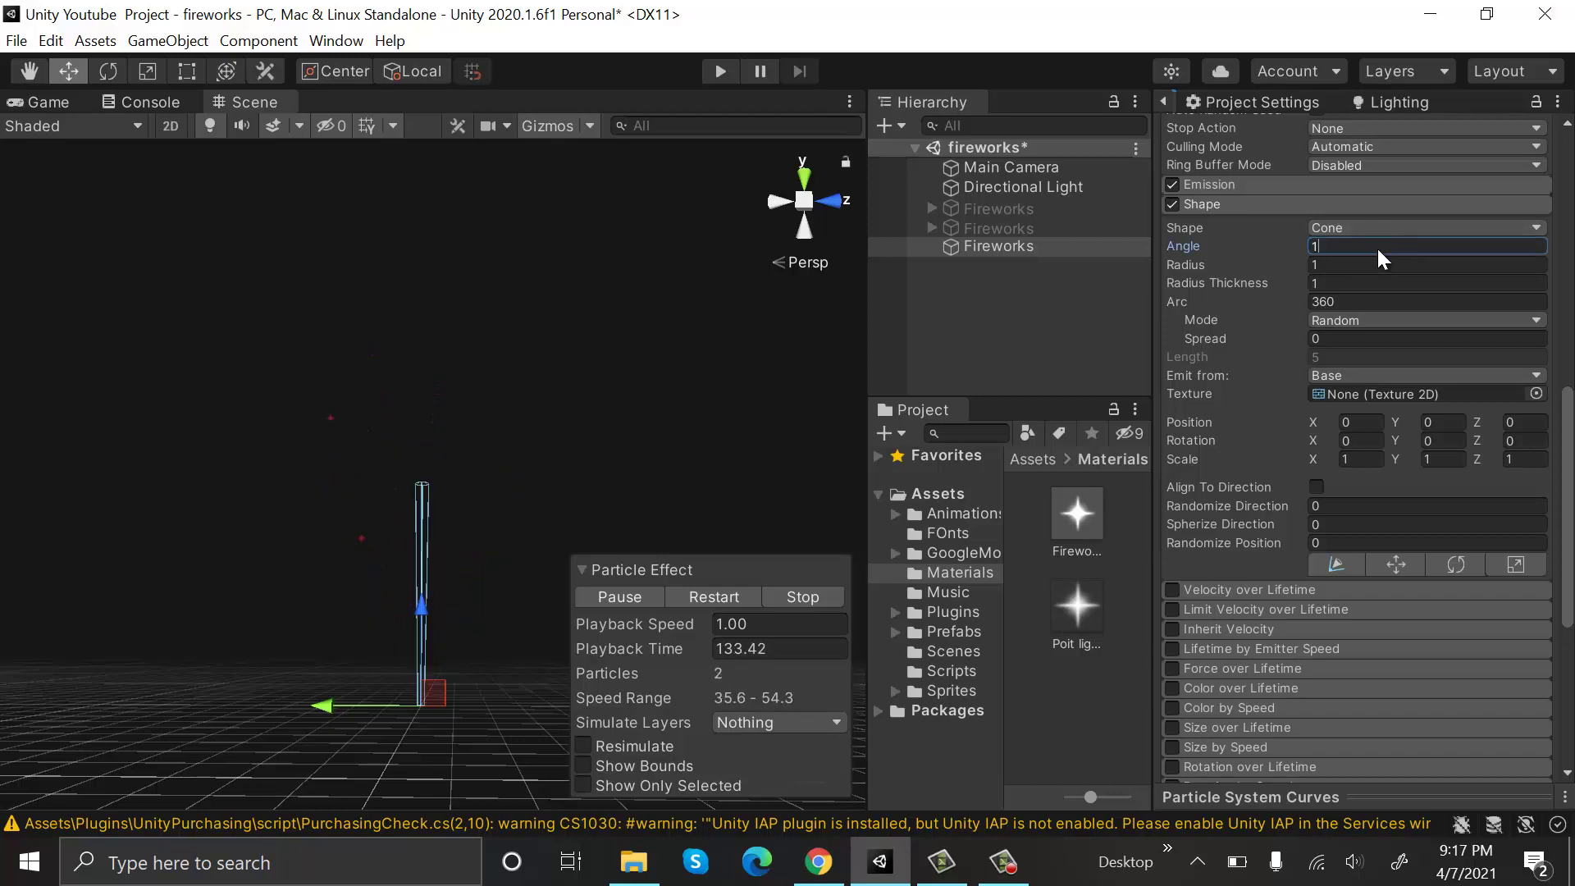
pyautogui.write('4')
pyautogui.press('Tab')
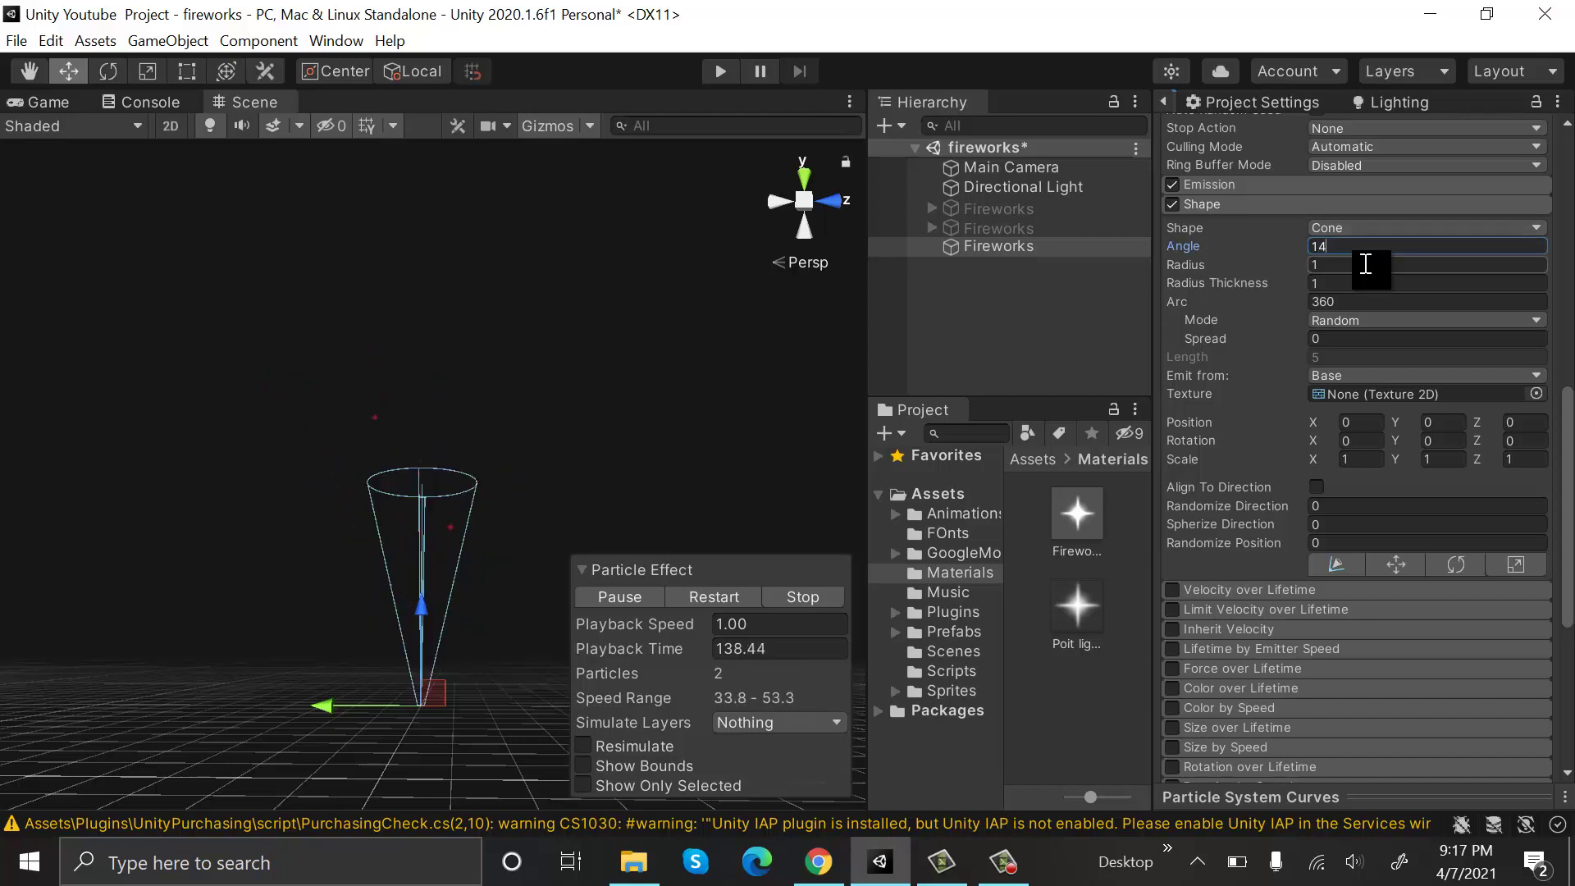
pyautogui.write('0')
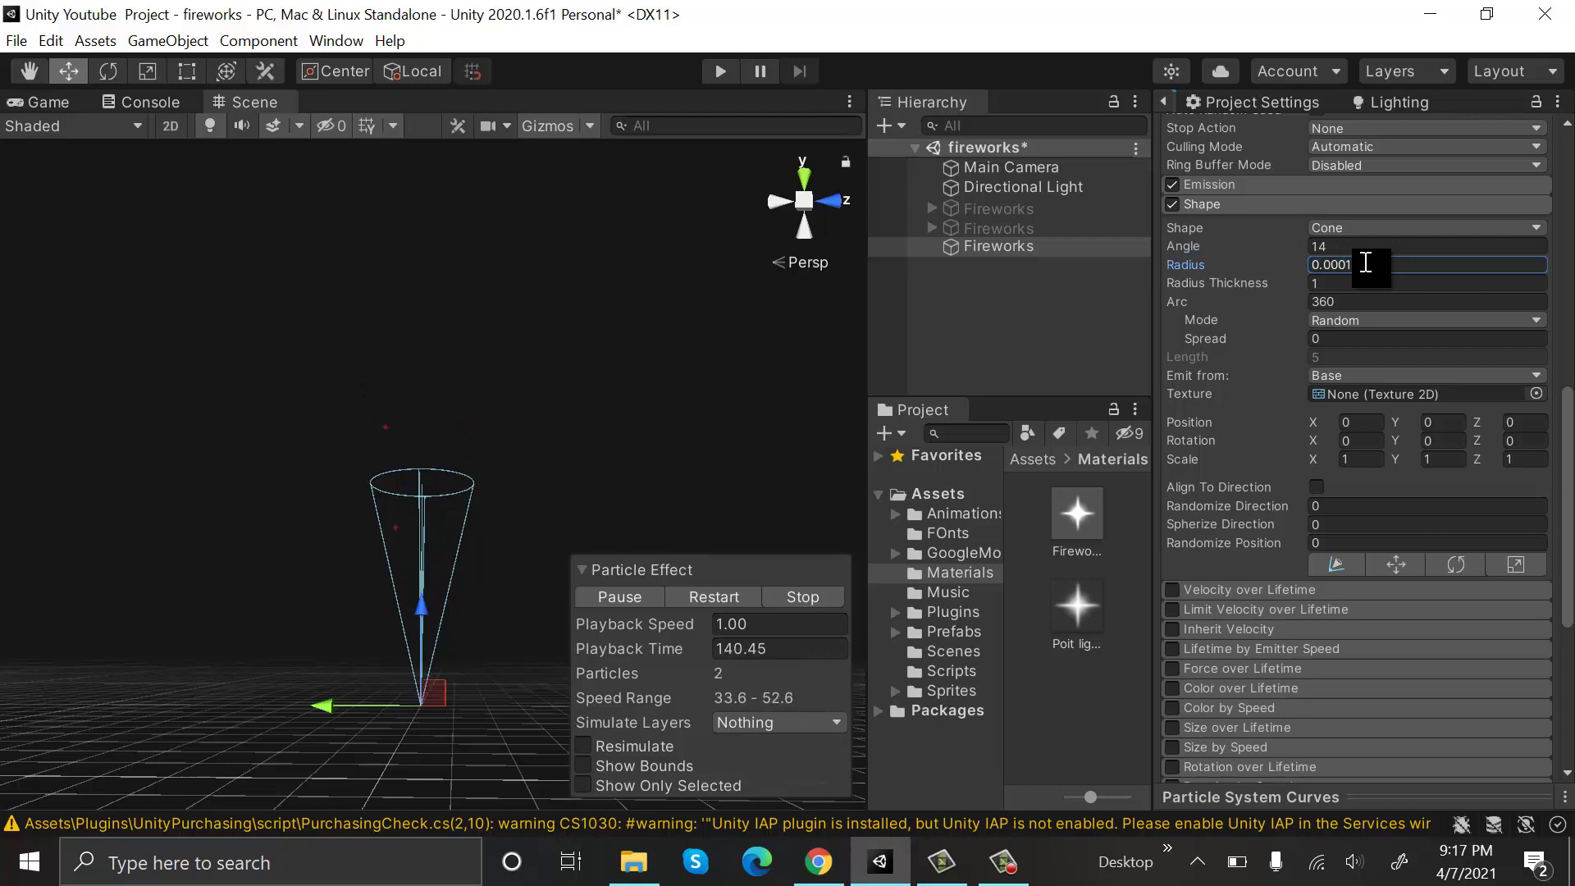
pyautogui.click(1376, 204)
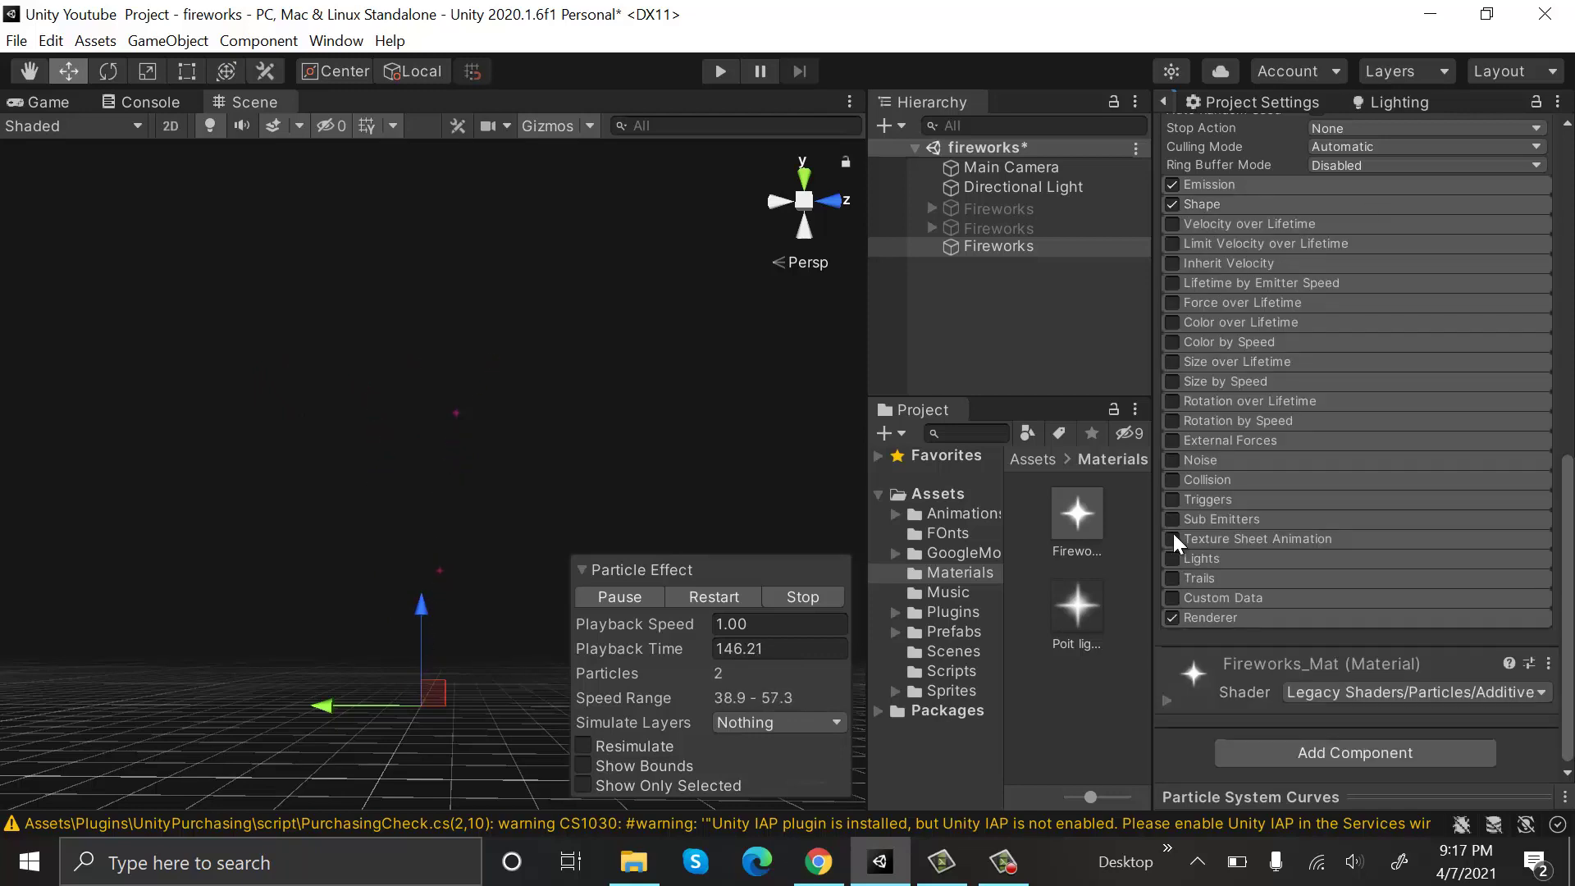
# Enable Trails with a 0.5 lifetime and set the trail Color over Lifetime alpha to 60
pyautogui.click(1173, 578)
pyautogui.click(1241, 573)
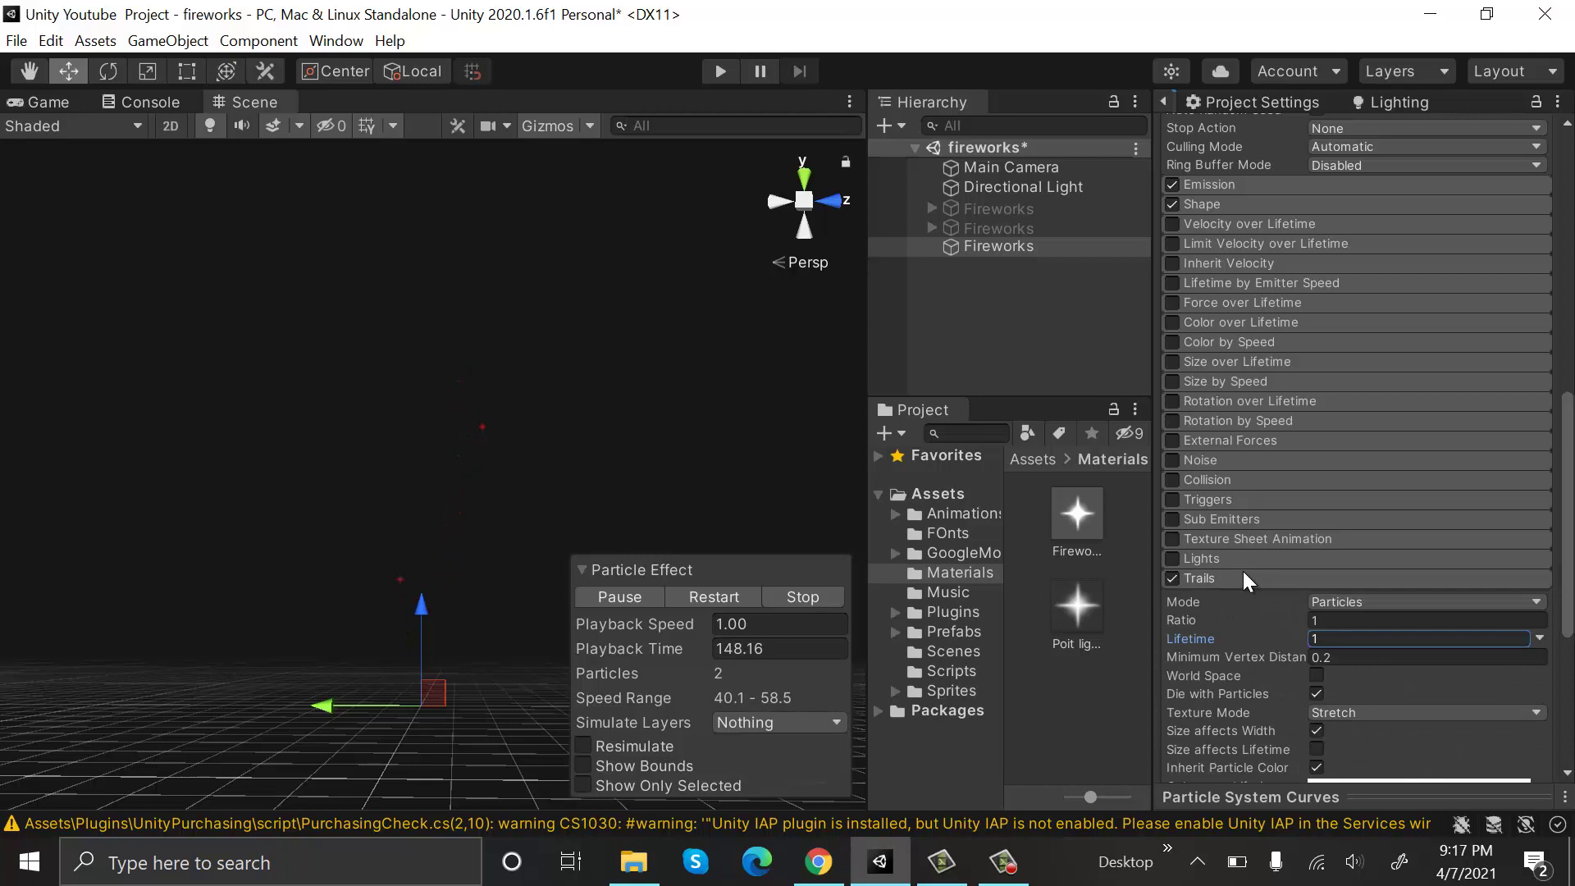
pyautogui.scroll(-5, 1409, 425)
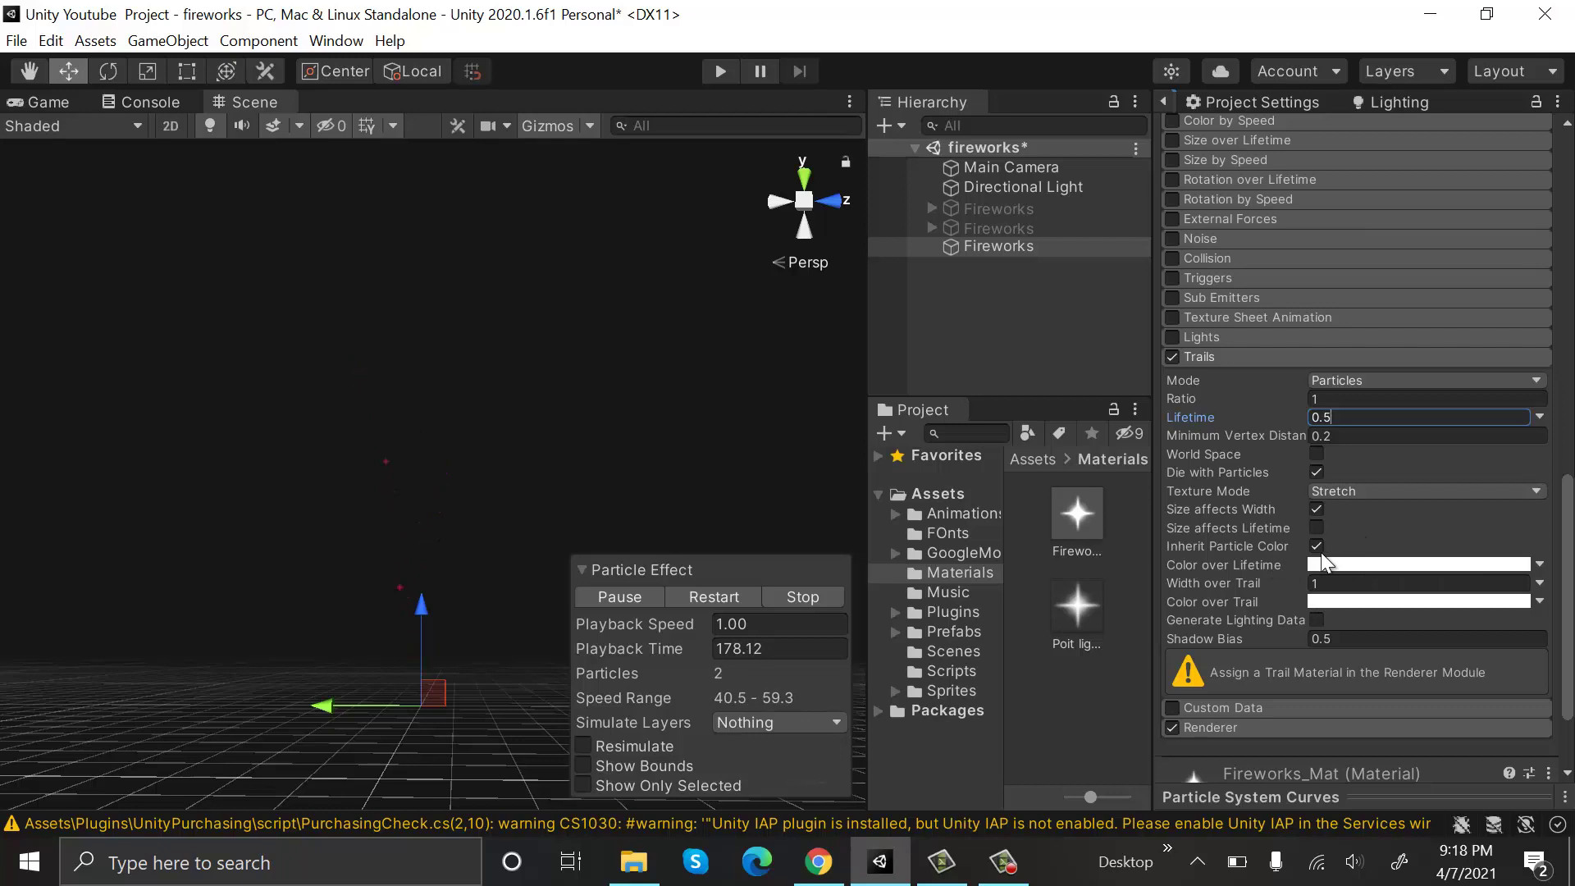
pyautogui.click(1387, 566)
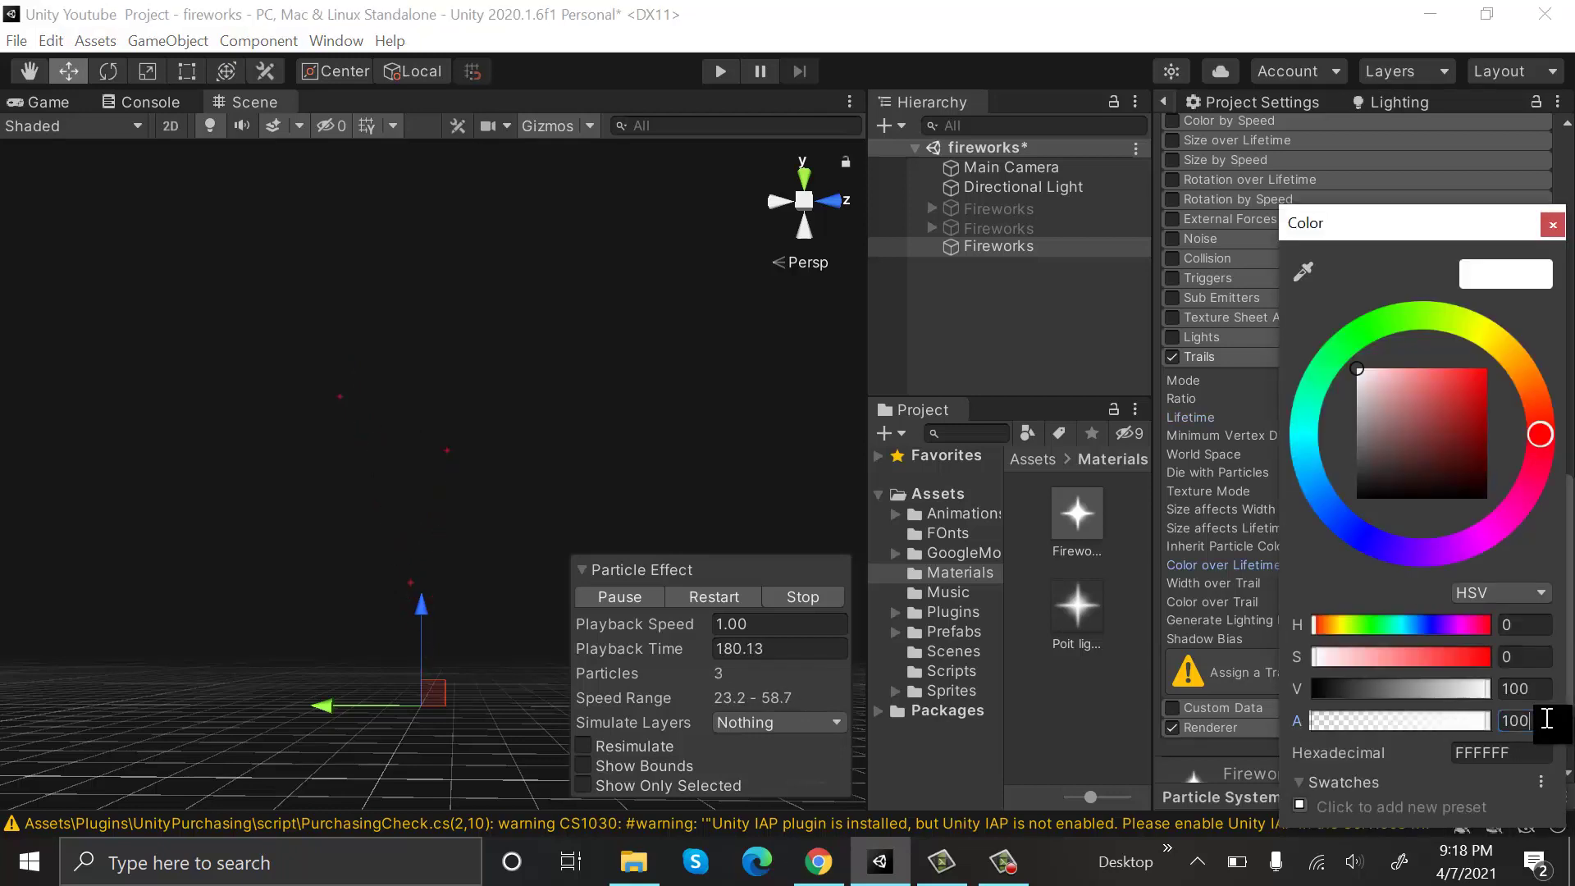
pyautogui.write('60')
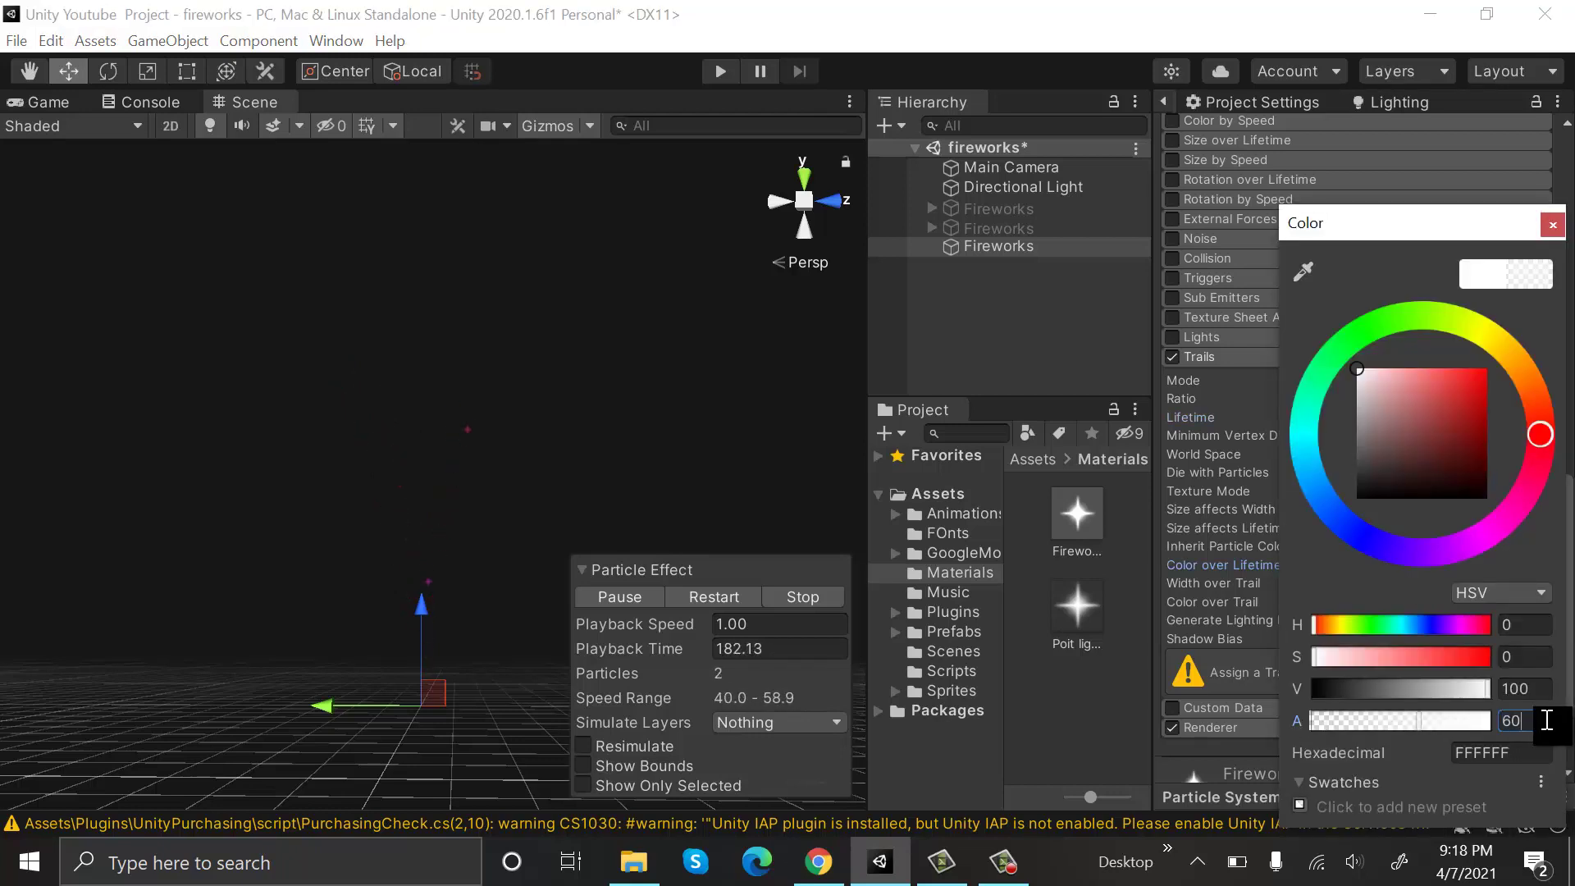
pyautogui.click(1553, 225)
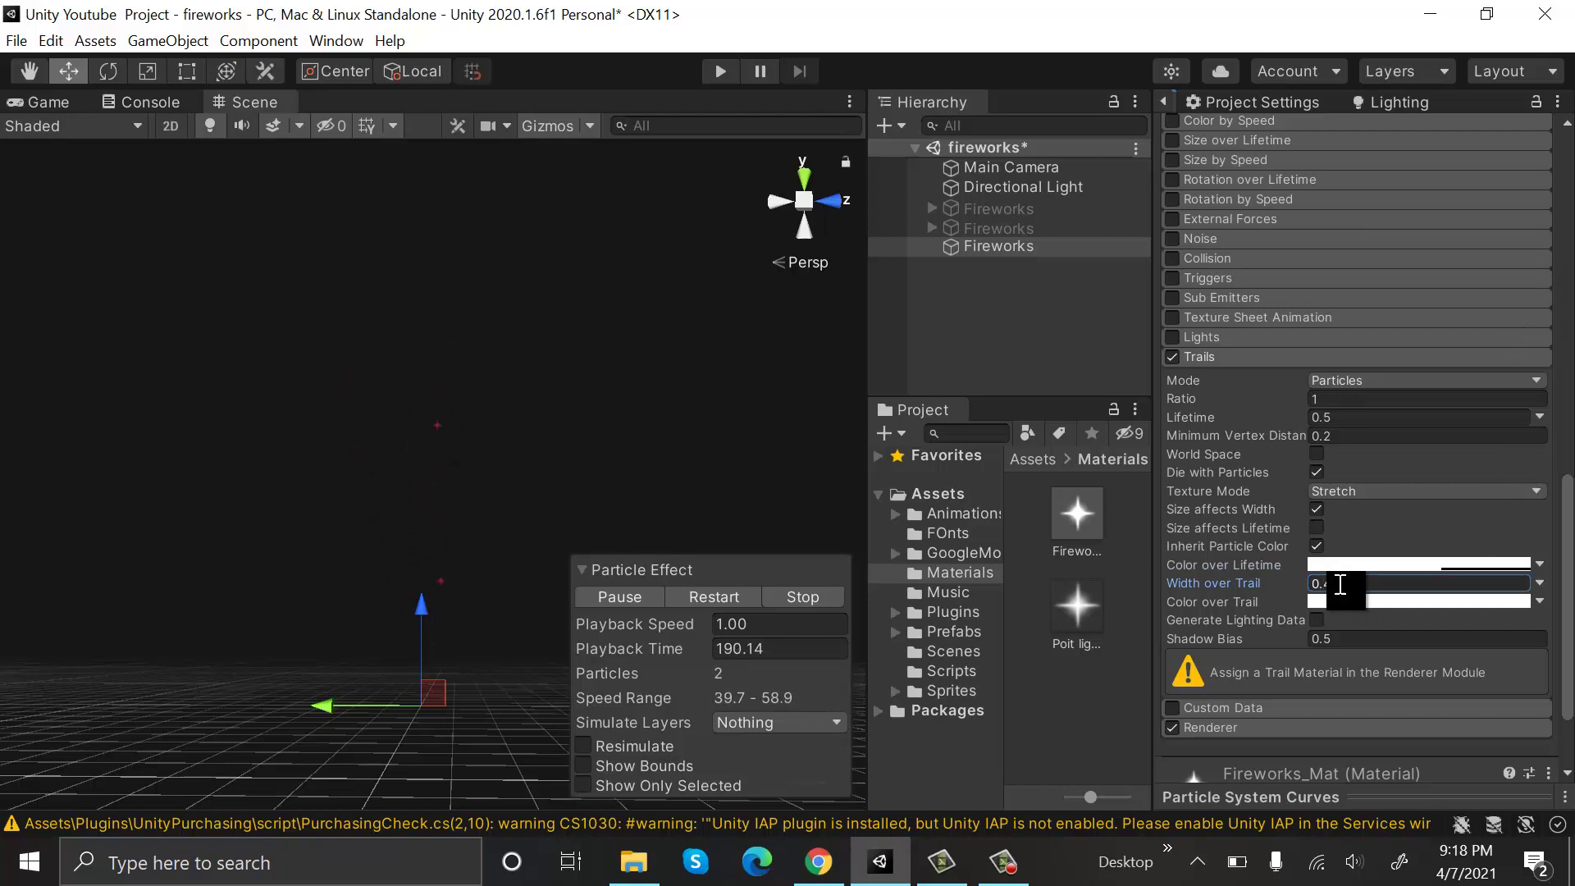
# Set Width over Trail to a curve tapering from 0.40 down to zero
pyautogui.click(1540, 583)
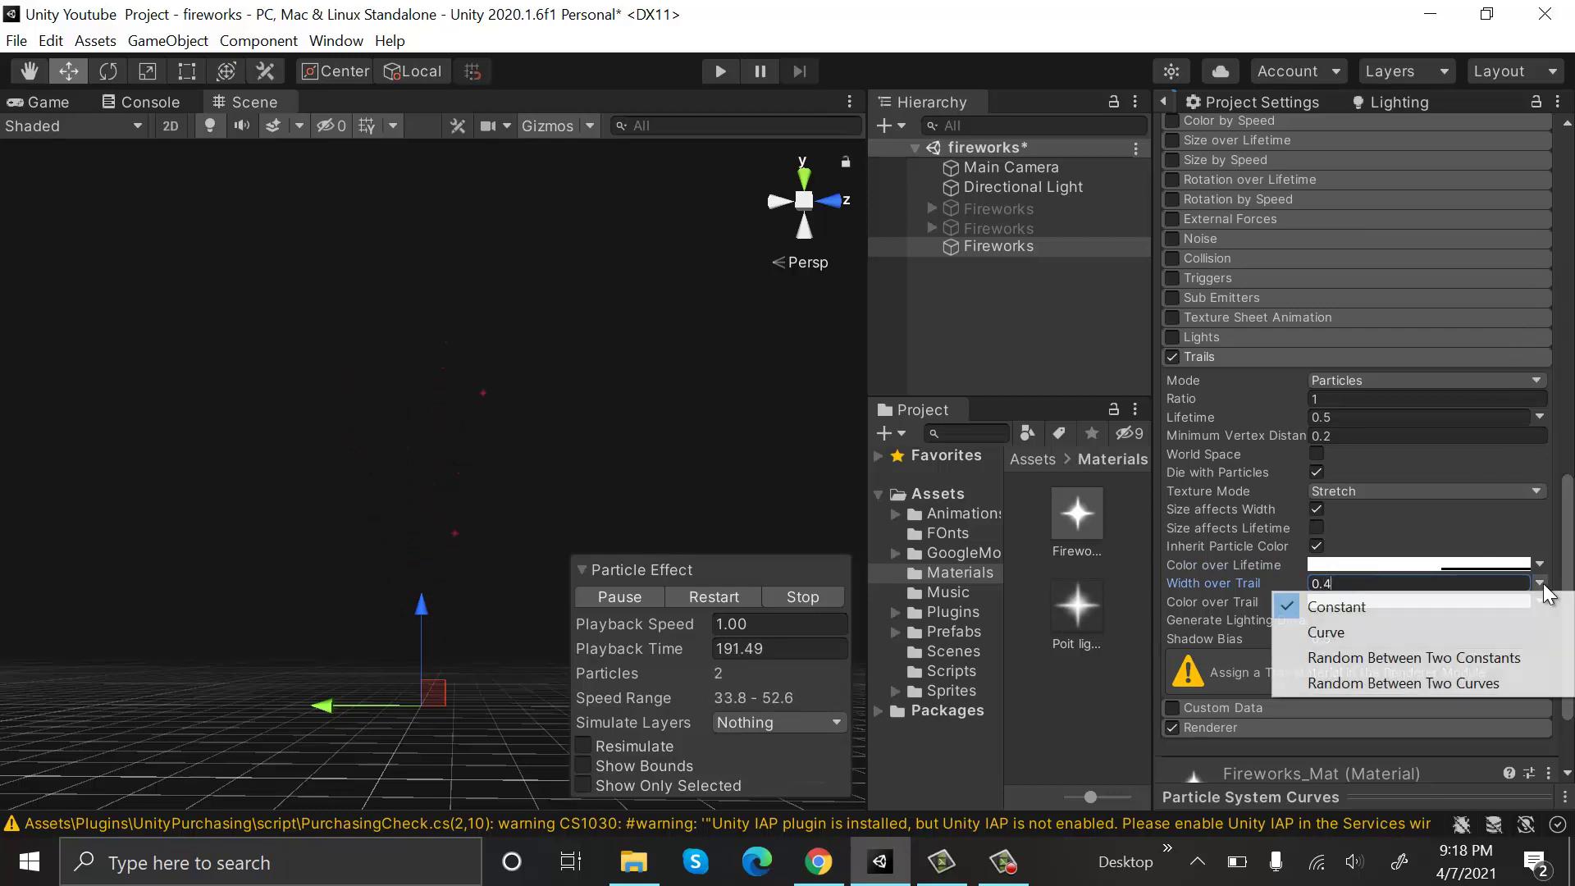
pyautogui.click(1476, 630)
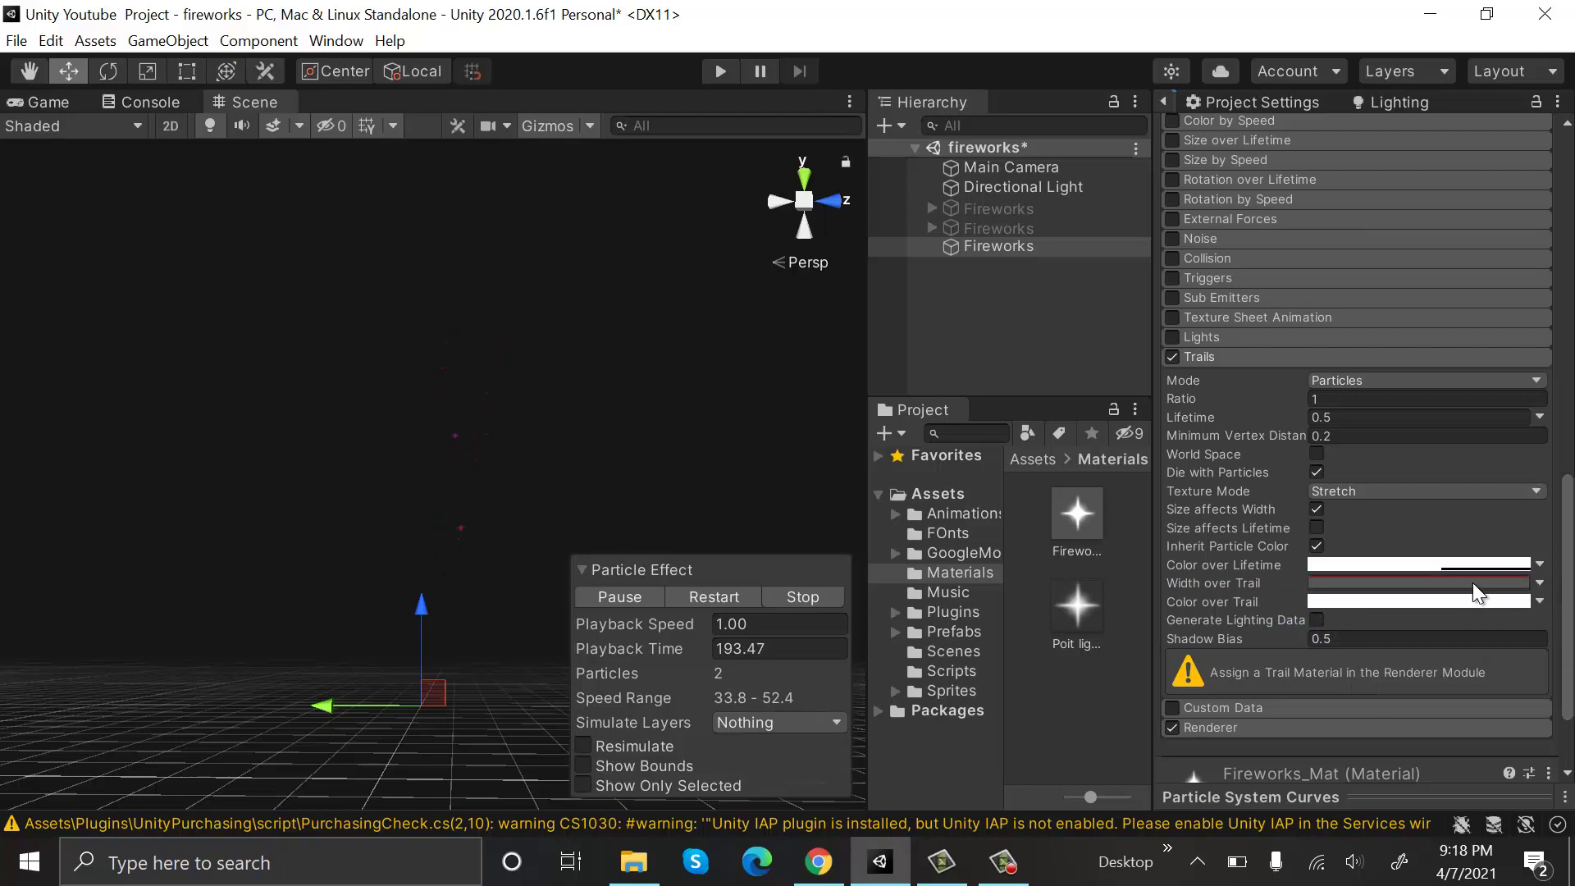
pyautogui.moveTo(1471, 801); pyautogui.dragTo(1471, 474)
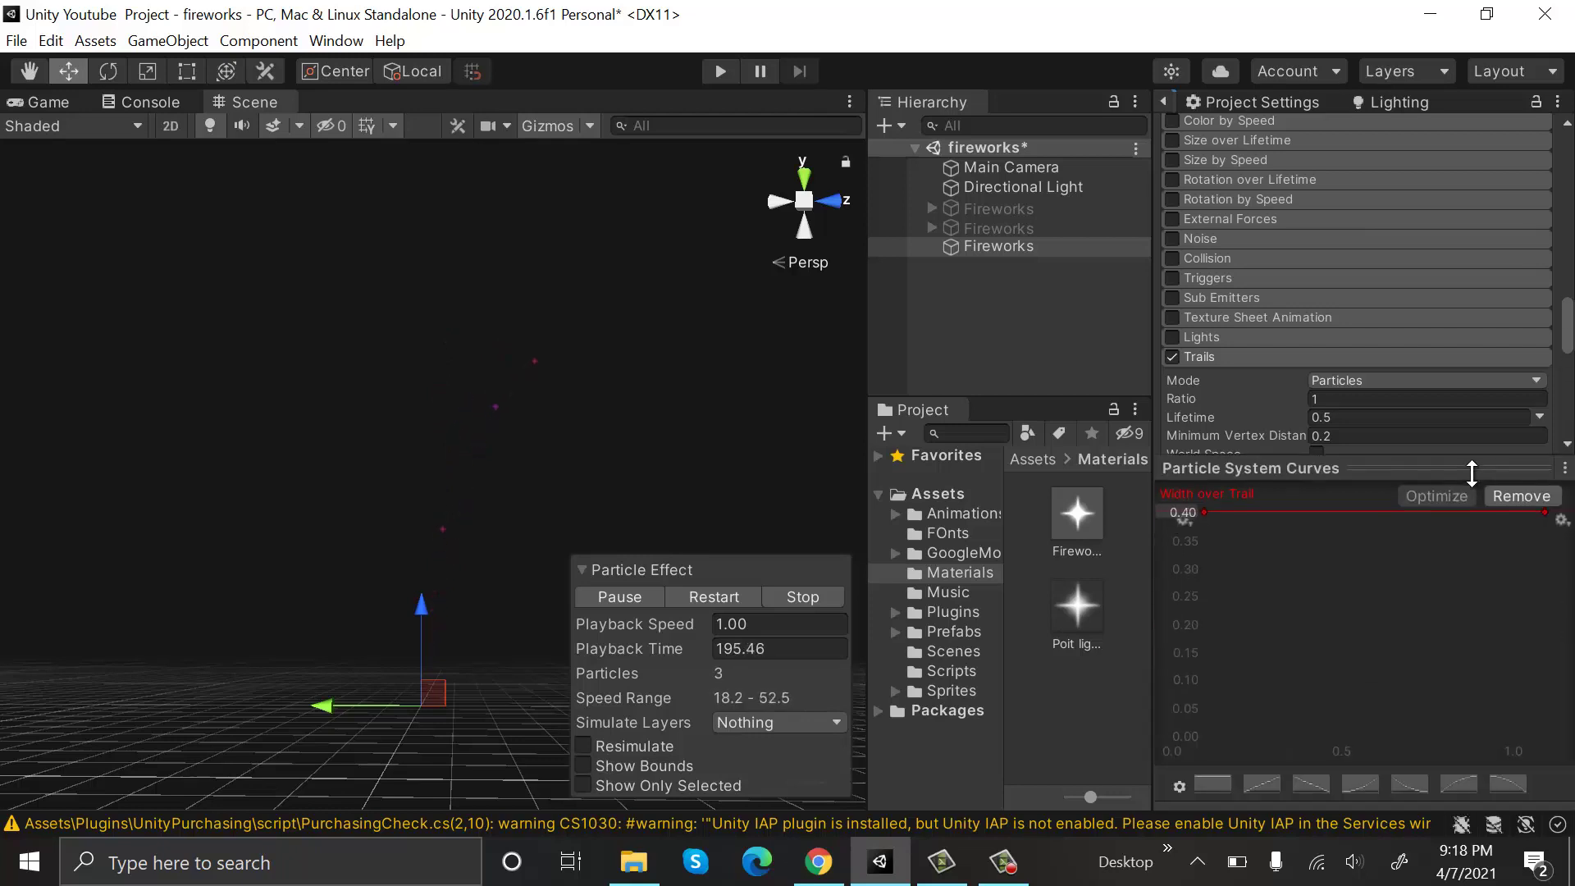
pyautogui.click(1415, 785)
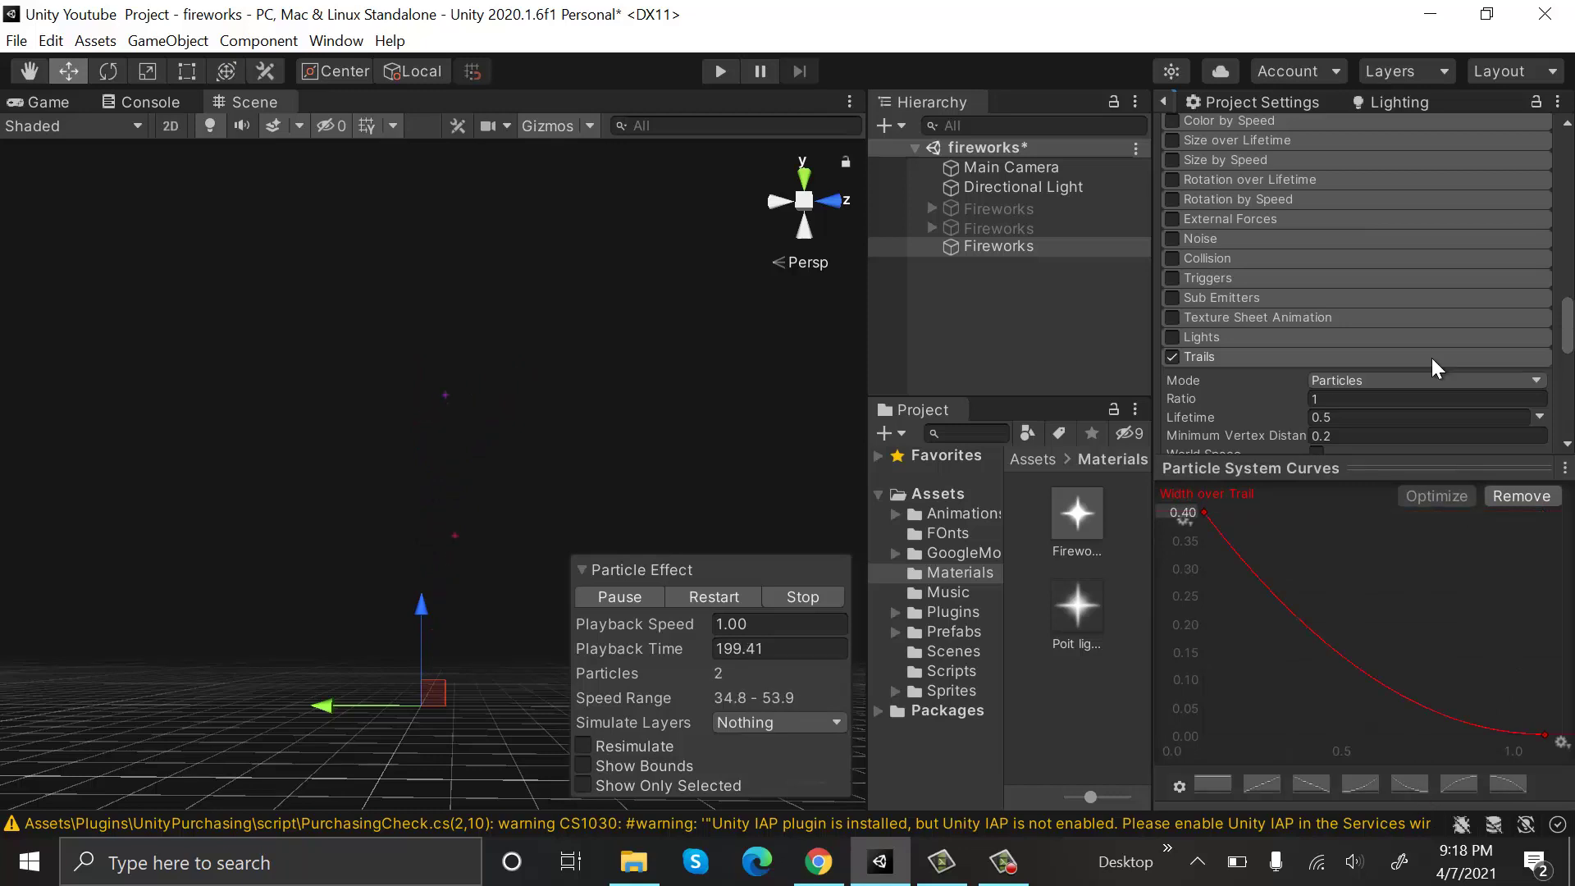
pyautogui.moveTo(1451, 470); pyautogui.dragTo(1448, 794)
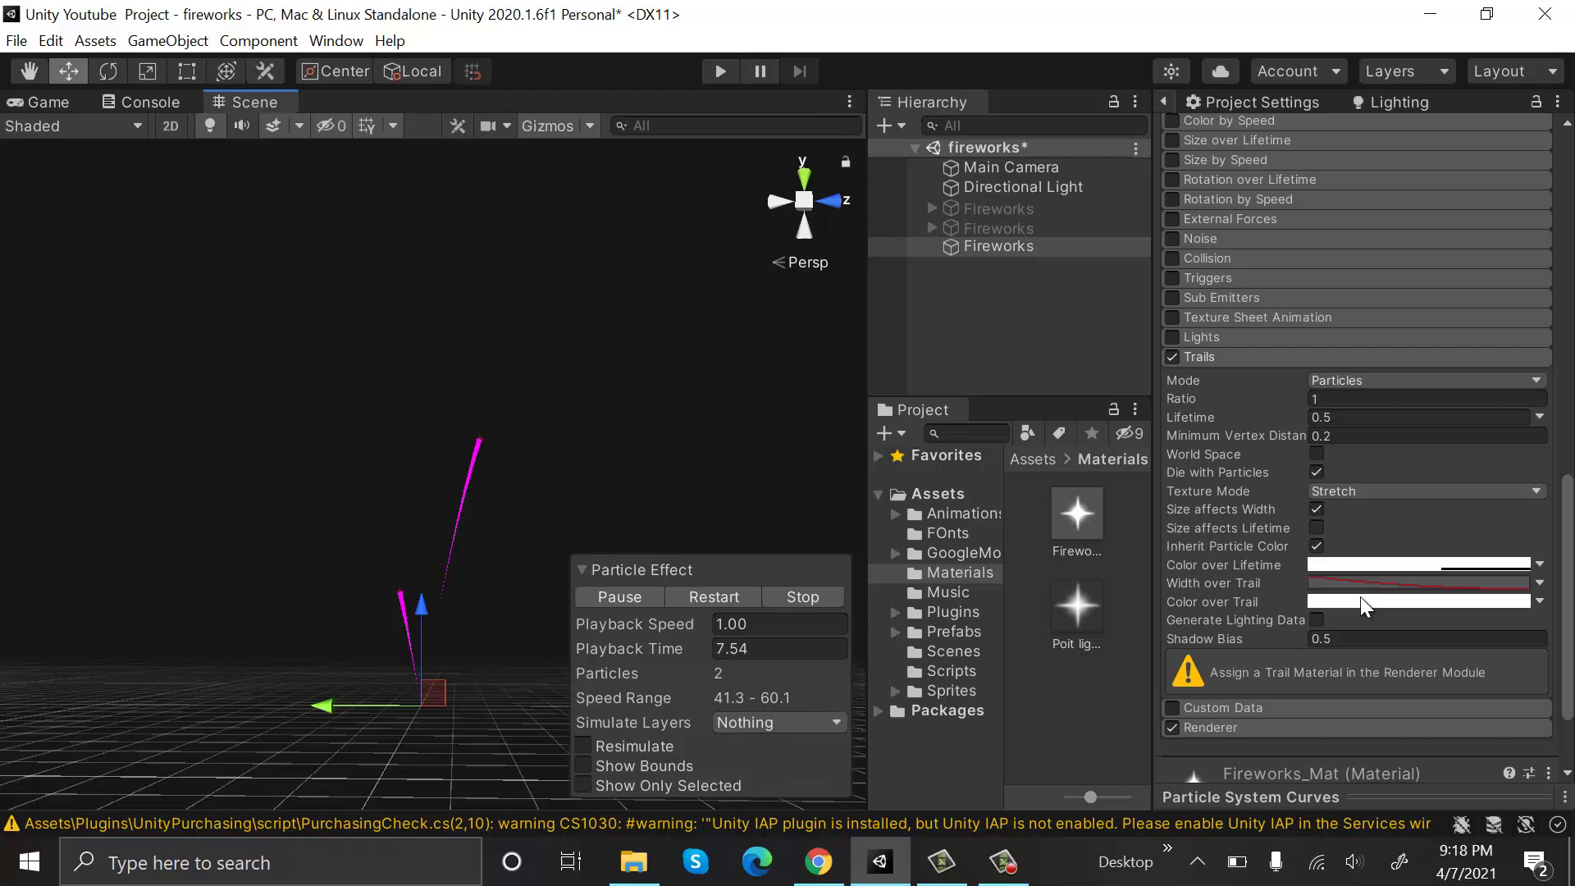
# Switch Color over Trail to a white gradient with end alpha 4, then collapse Trails
pyautogui.click(1386, 603)
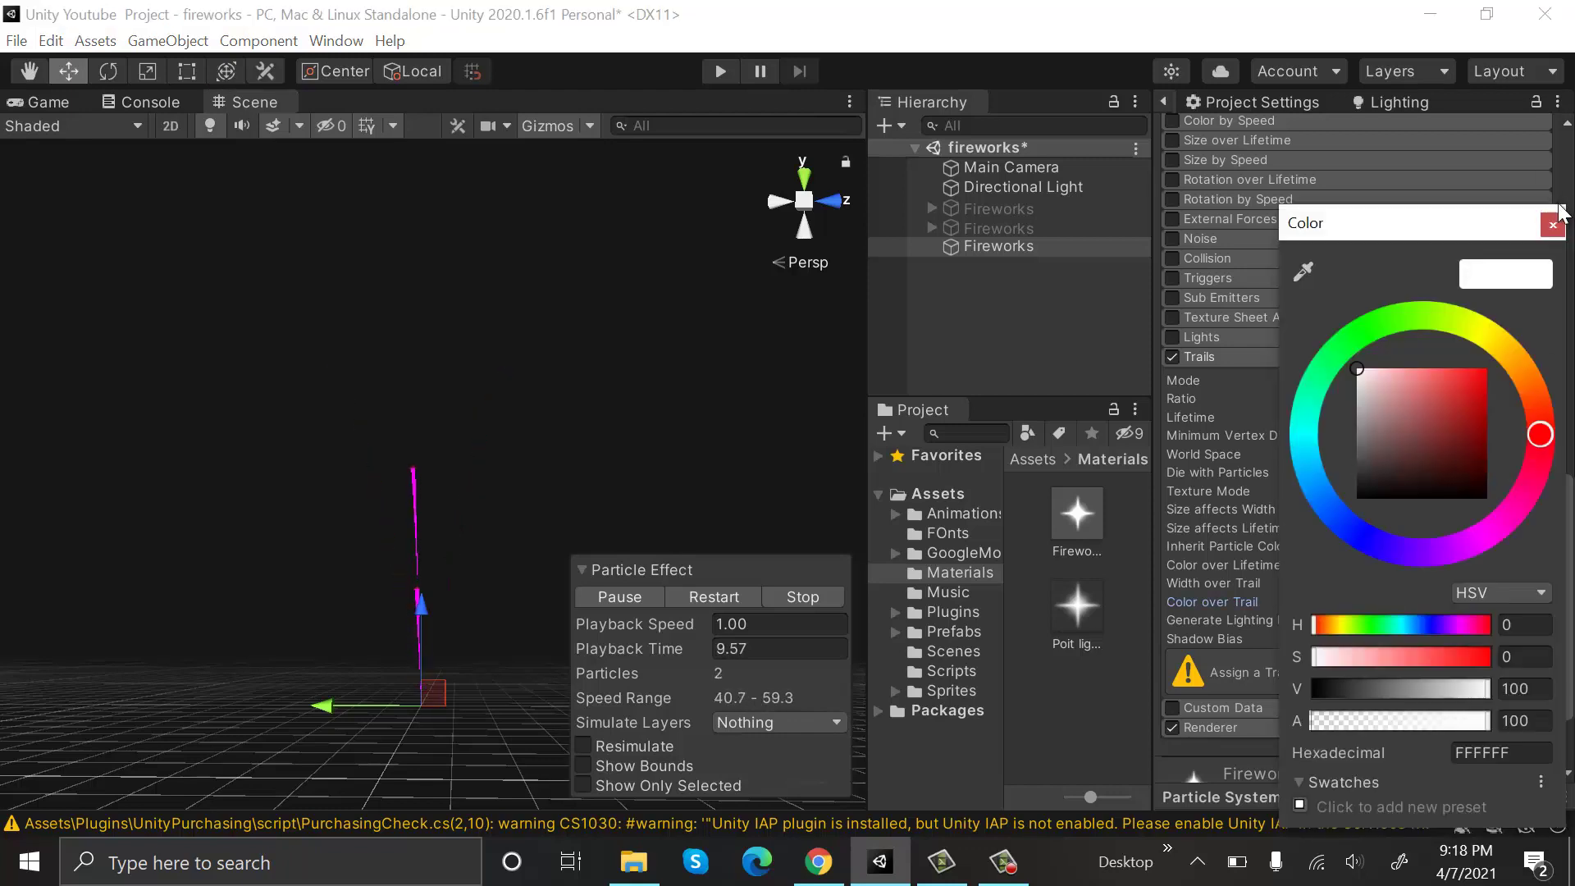
pyautogui.click(1553, 224)
pyautogui.click(1539, 599)
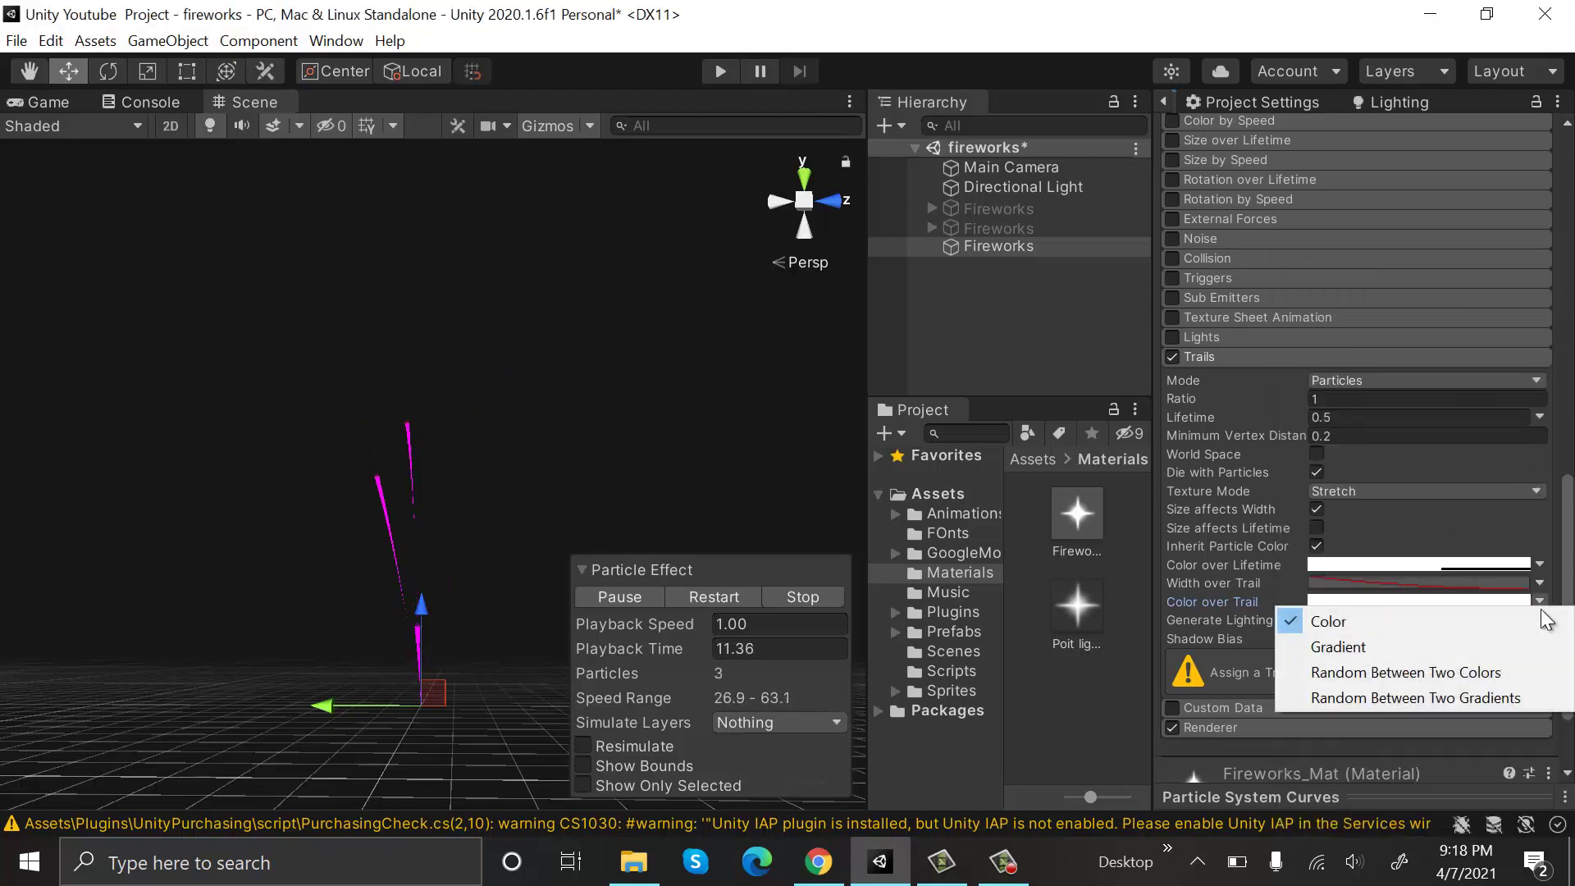
pyautogui.click(1489, 647)
pyautogui.click(1483, 604)
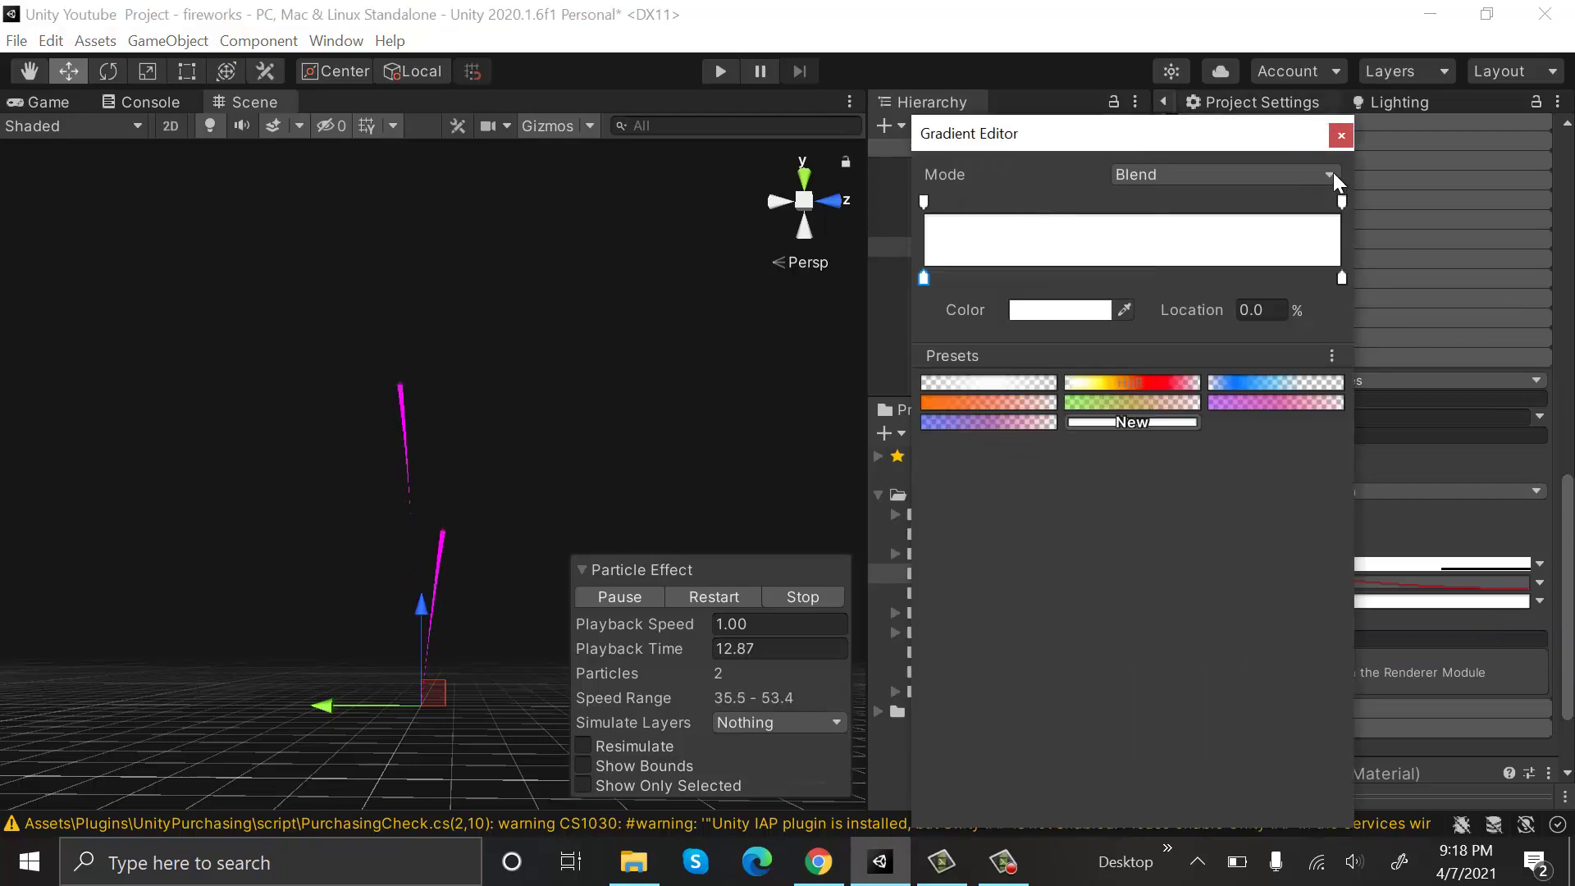
pyautogui.click(1344, 202)
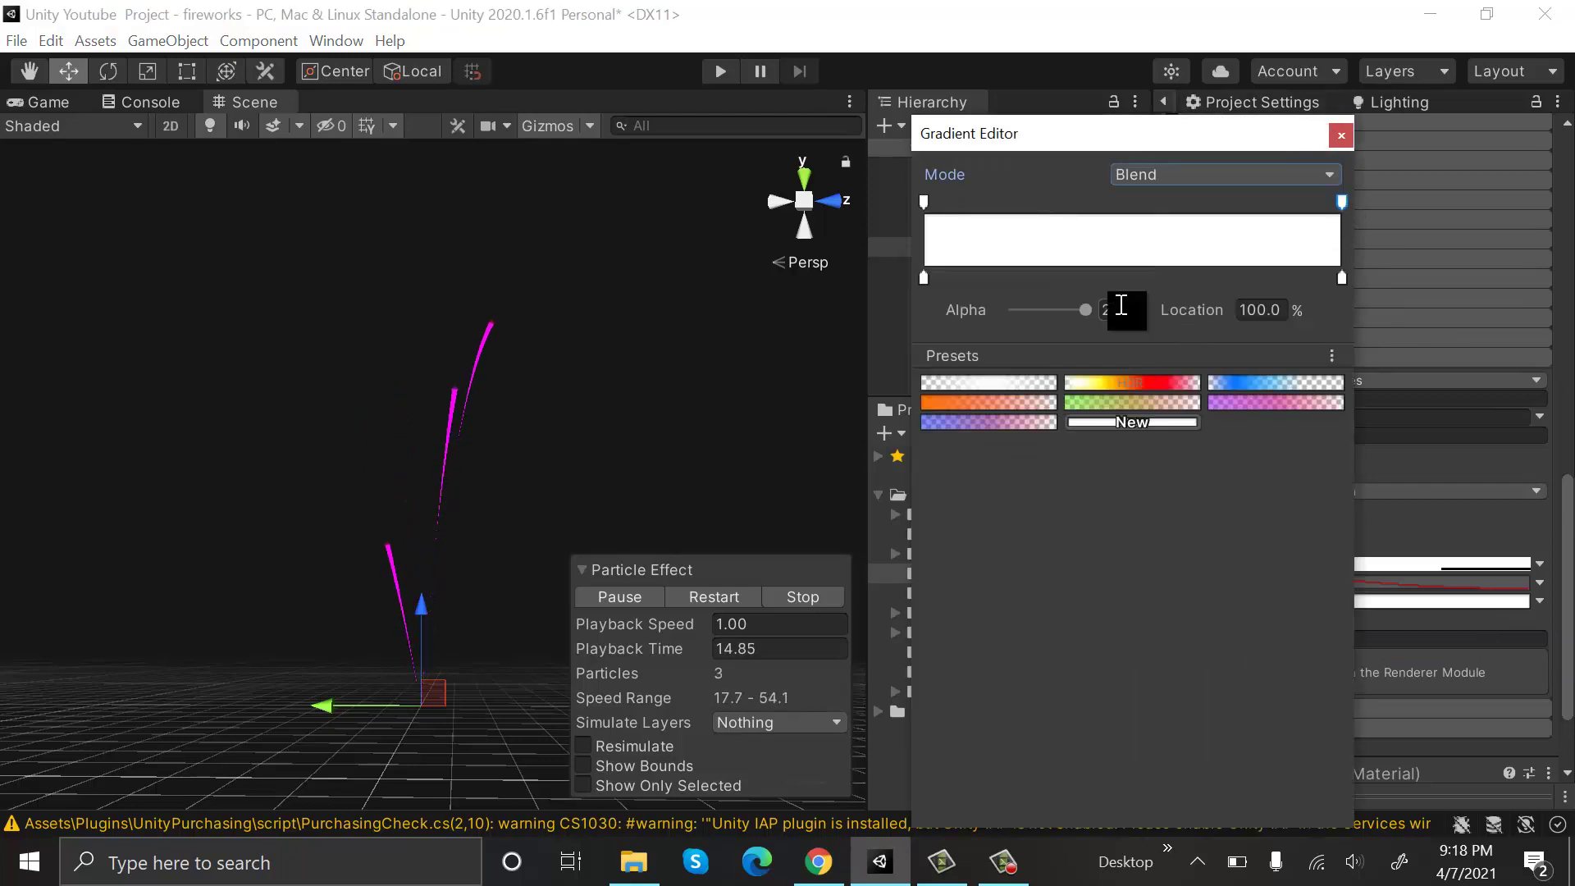
pyautogui.moveTo(1090, 312); pyautogui.dragTo(964, 319)
pyautogui.click(1340, 134)
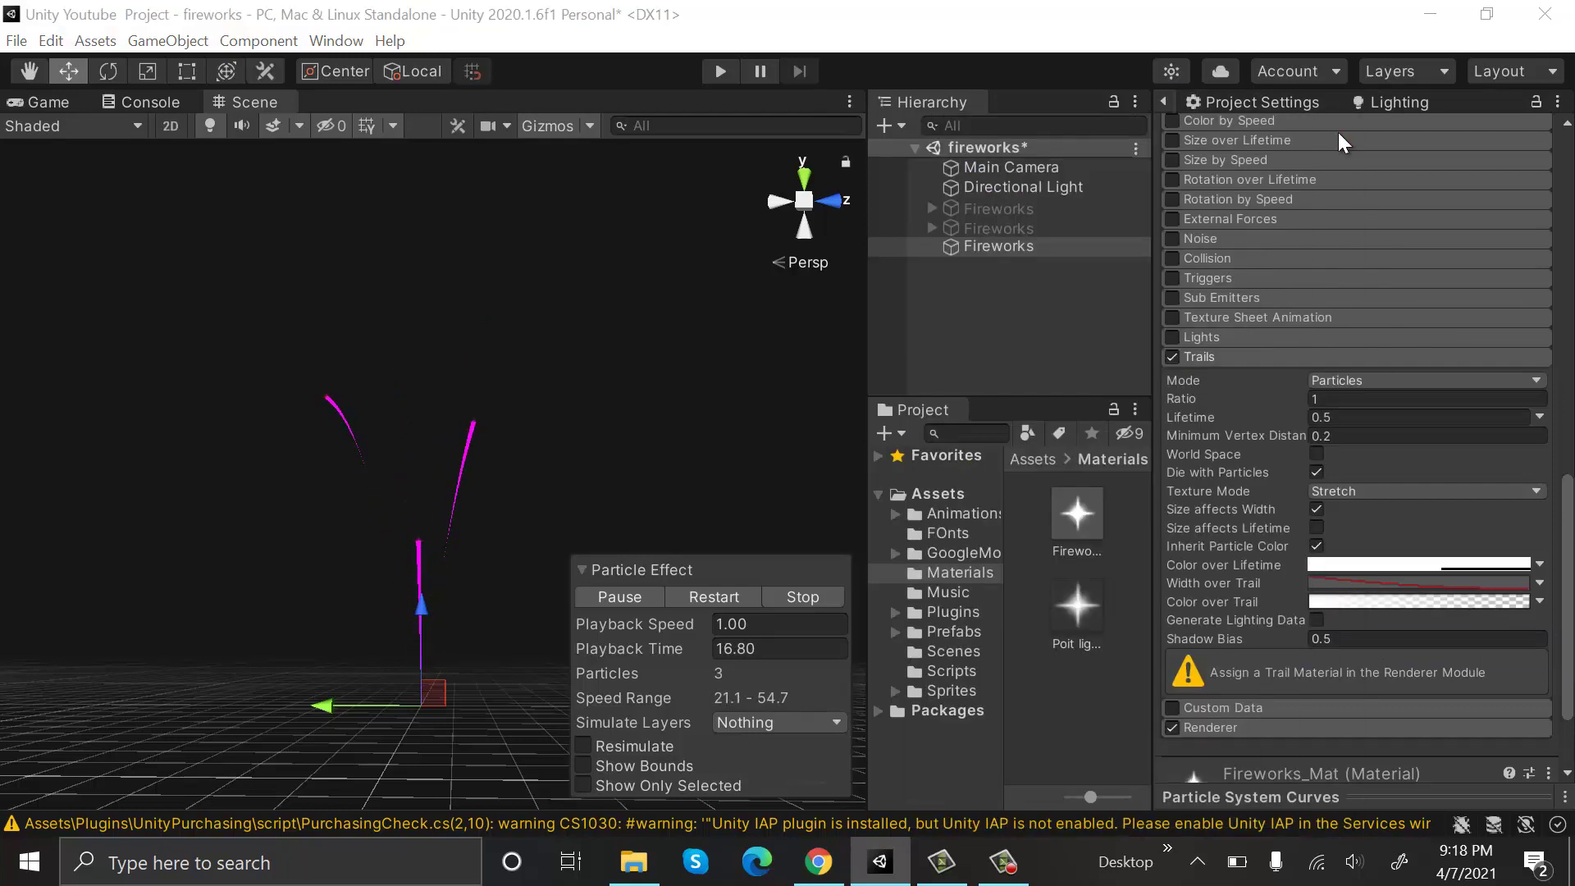
pyautogui.click(1296, 357)
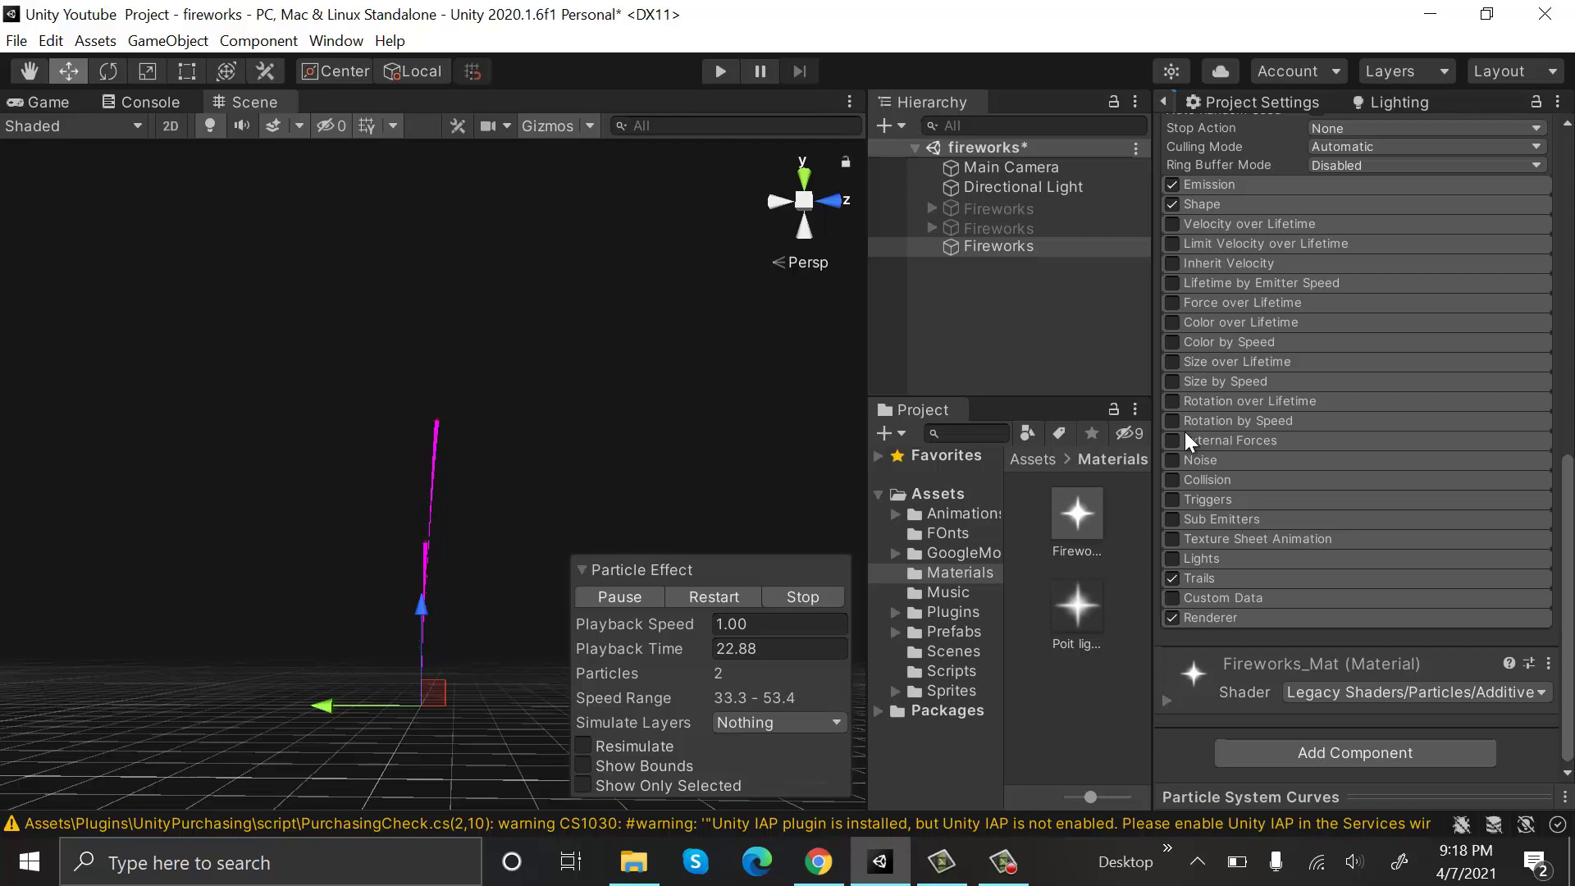
# Enable Sub Emitters and add a new SubEmitter0 triggered on each rocket's Death
pyautogui.click(1173, 520)
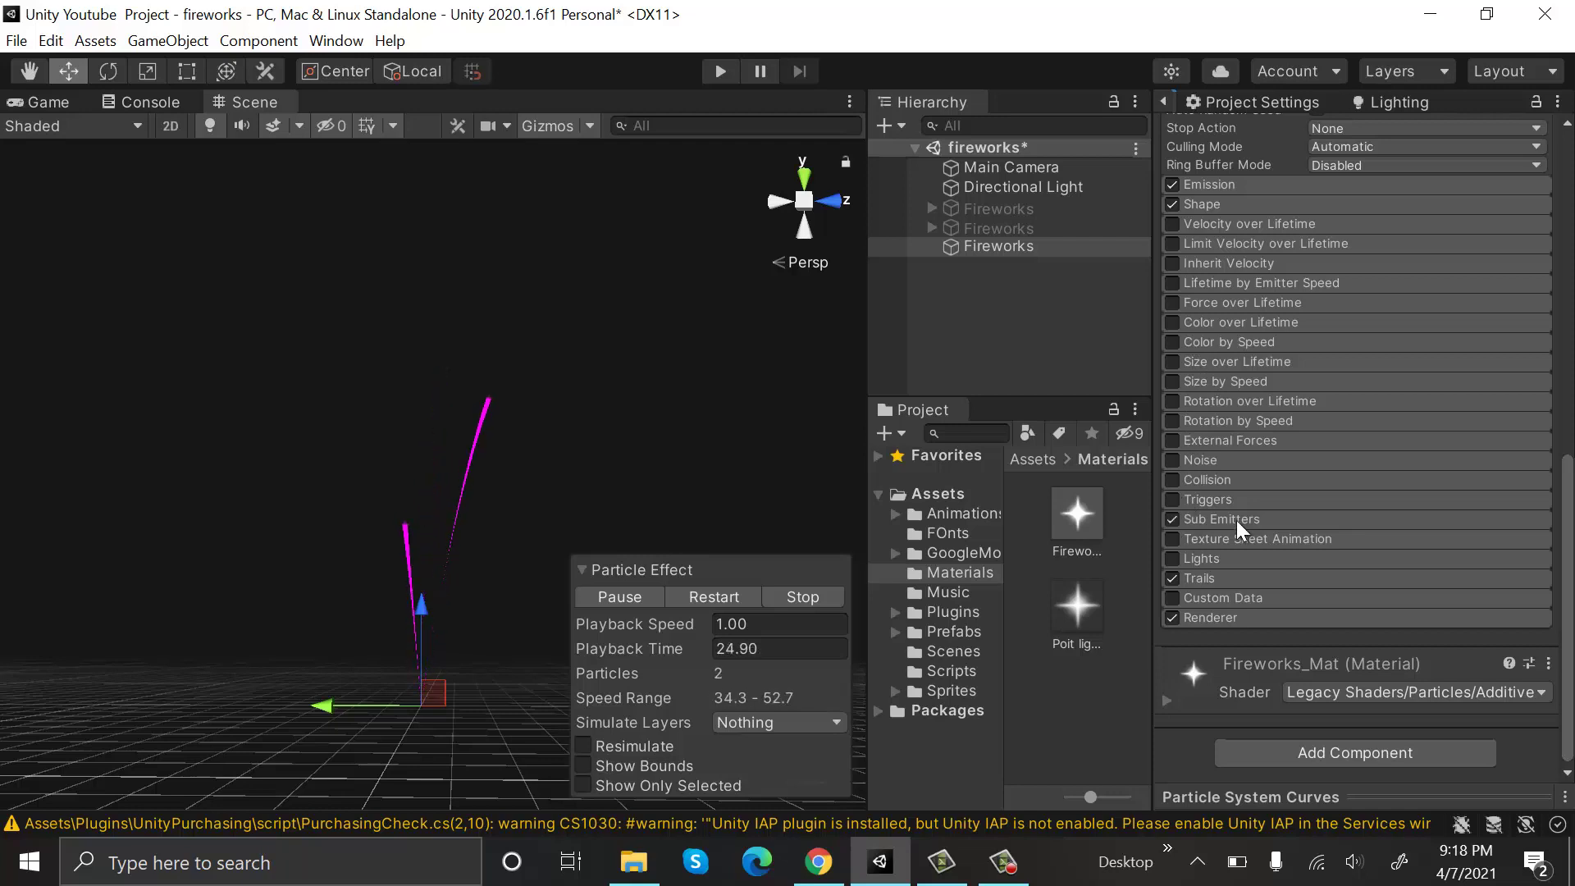
pyautogui.click(1236, 520)
pyautogui.scroll(-3, 1468, 400)
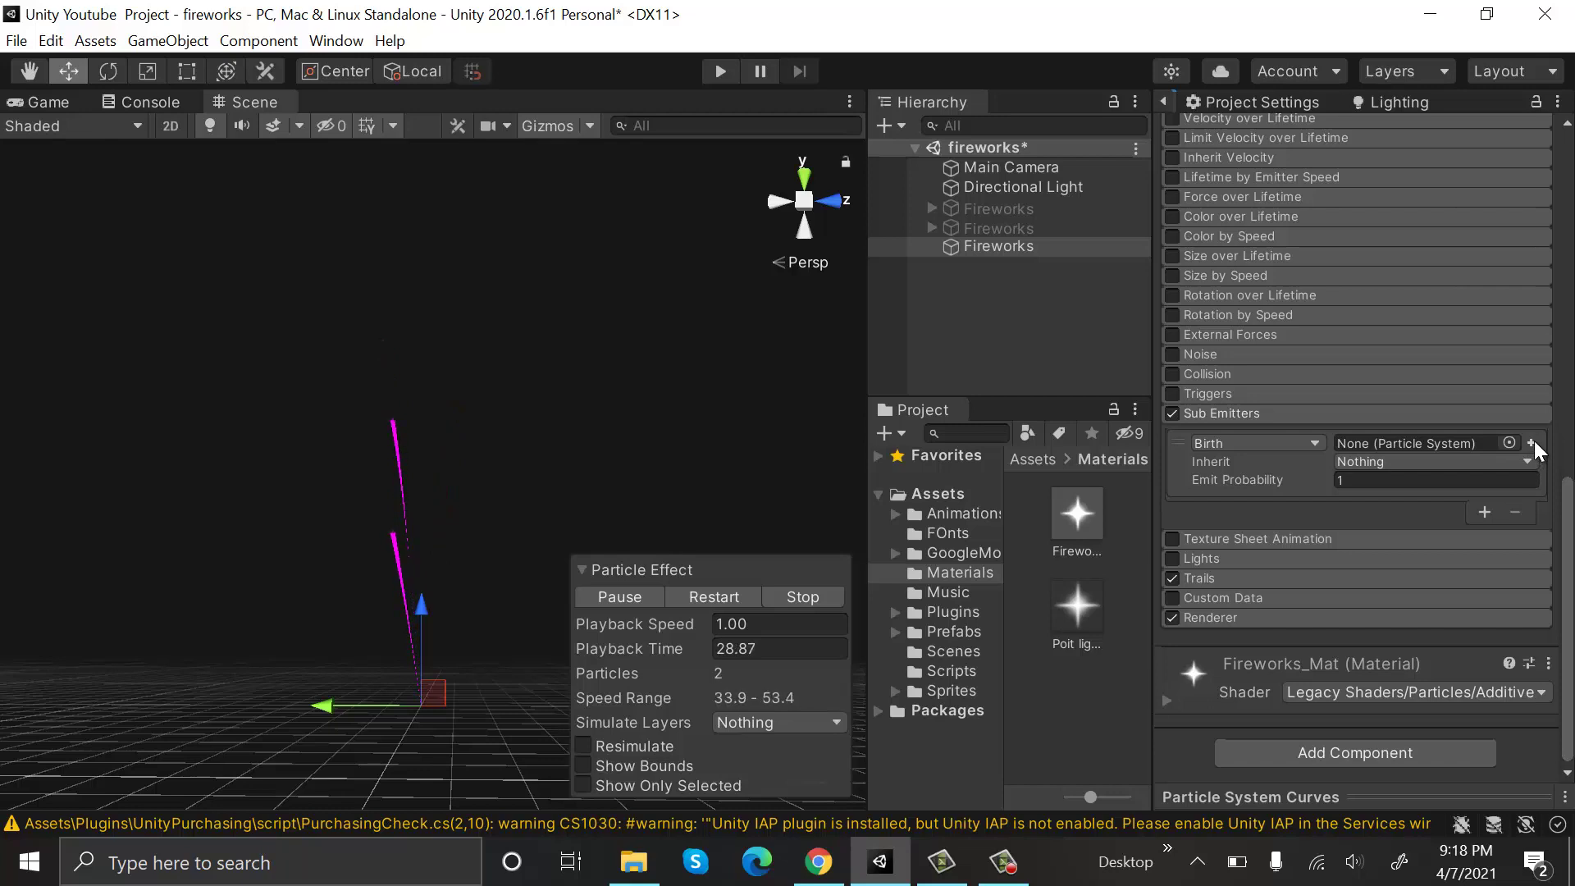
pyautogui.click(1531, 443)
pyautogui.click(1263, 443)
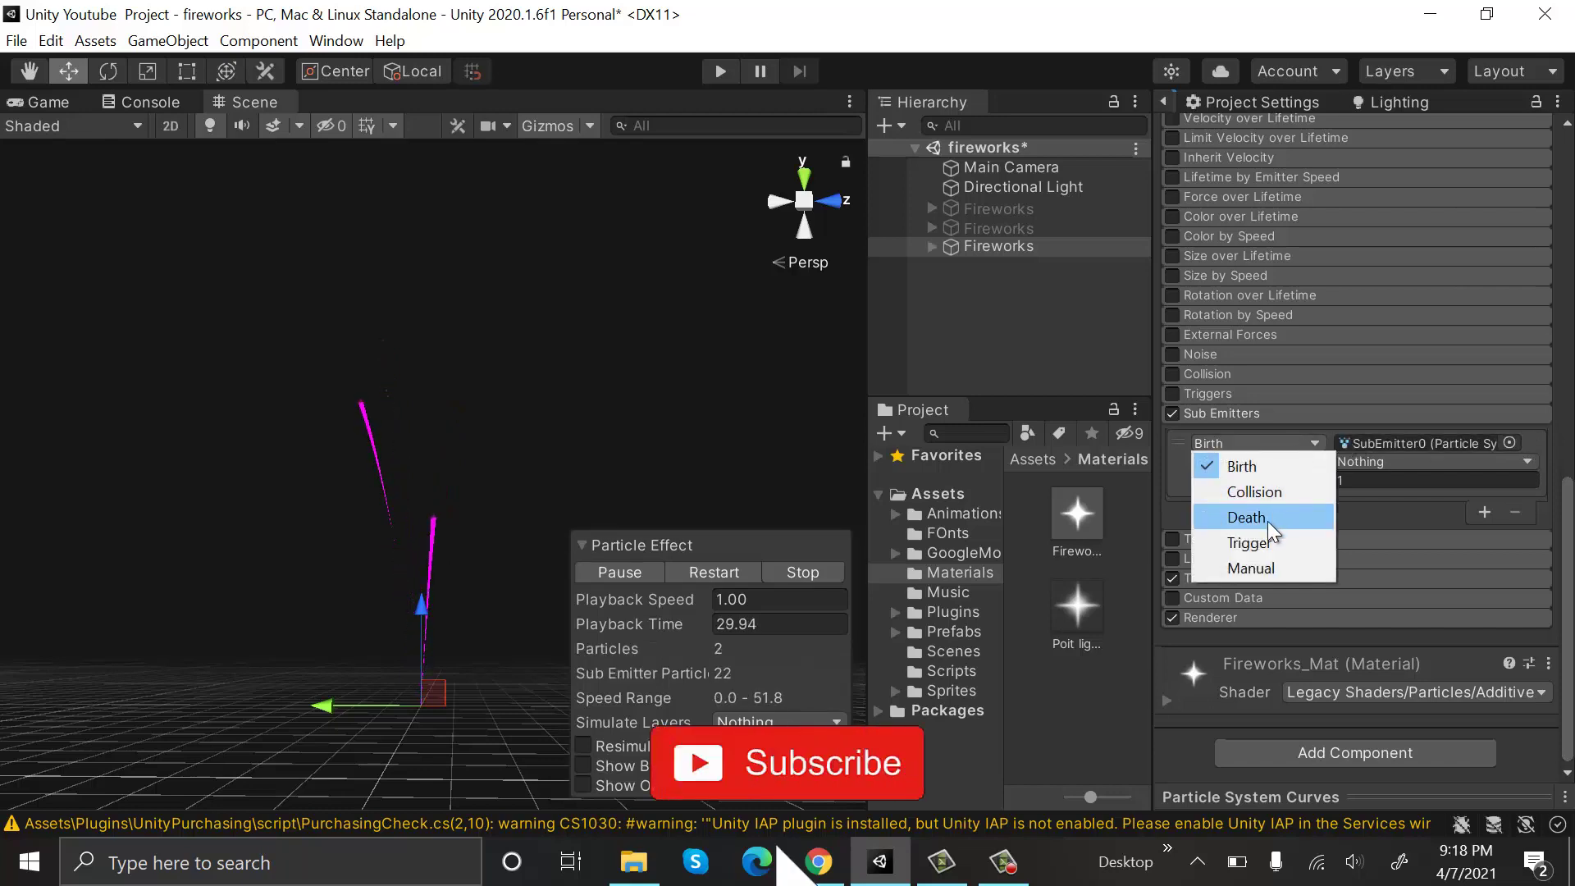
pyautogui.click(1268, 519)
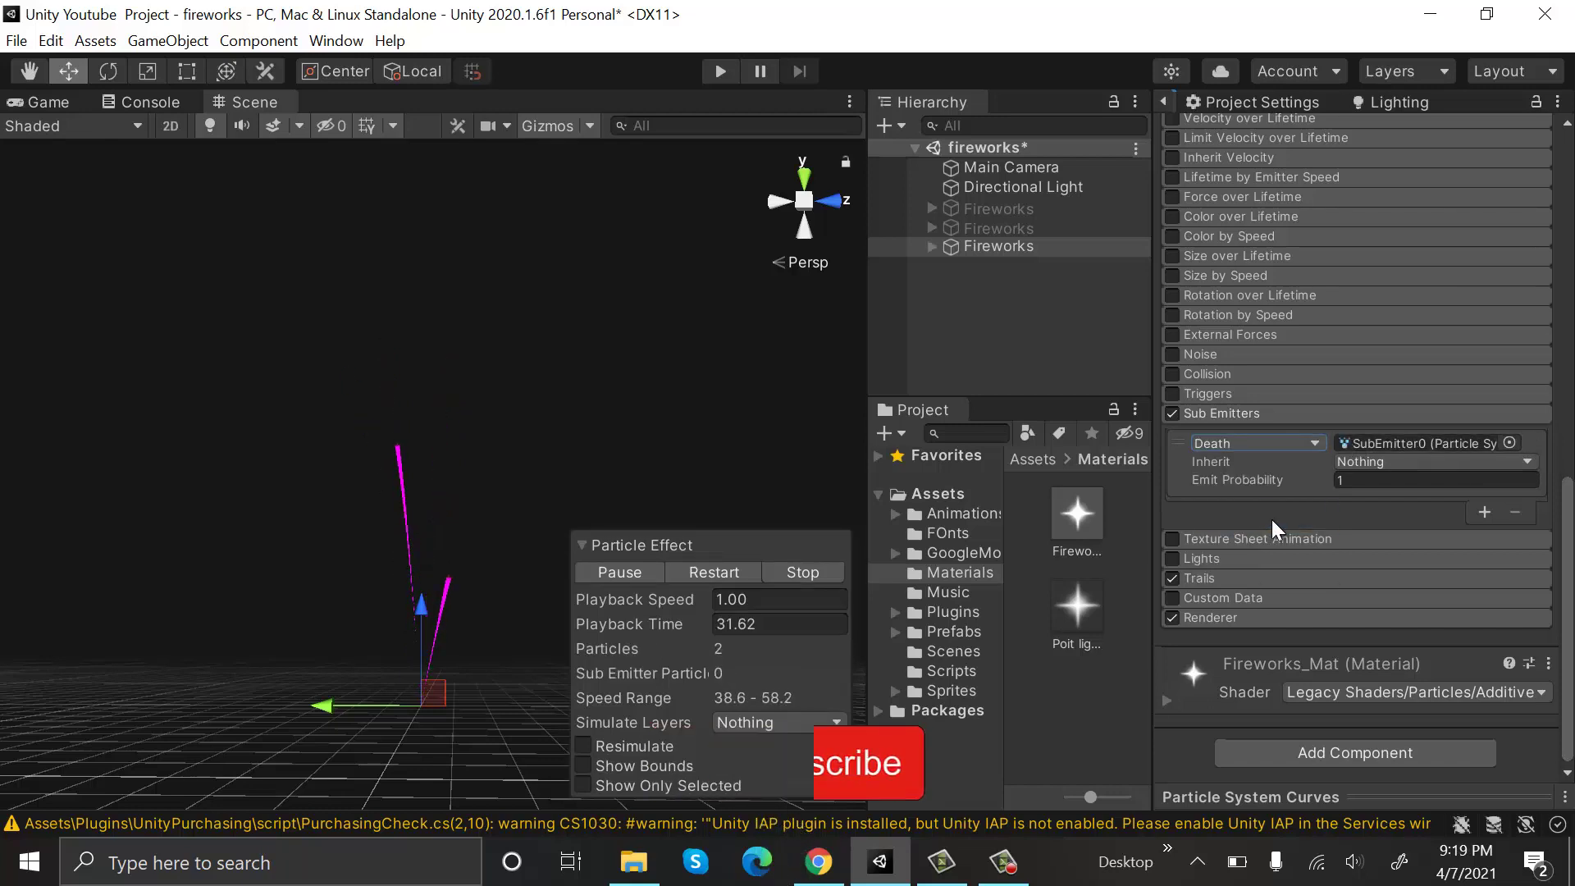
# Make the sub-emitter inherit Color, then select SubEmitter0 in the Hierarchy
pyautogui.click(937, 247)
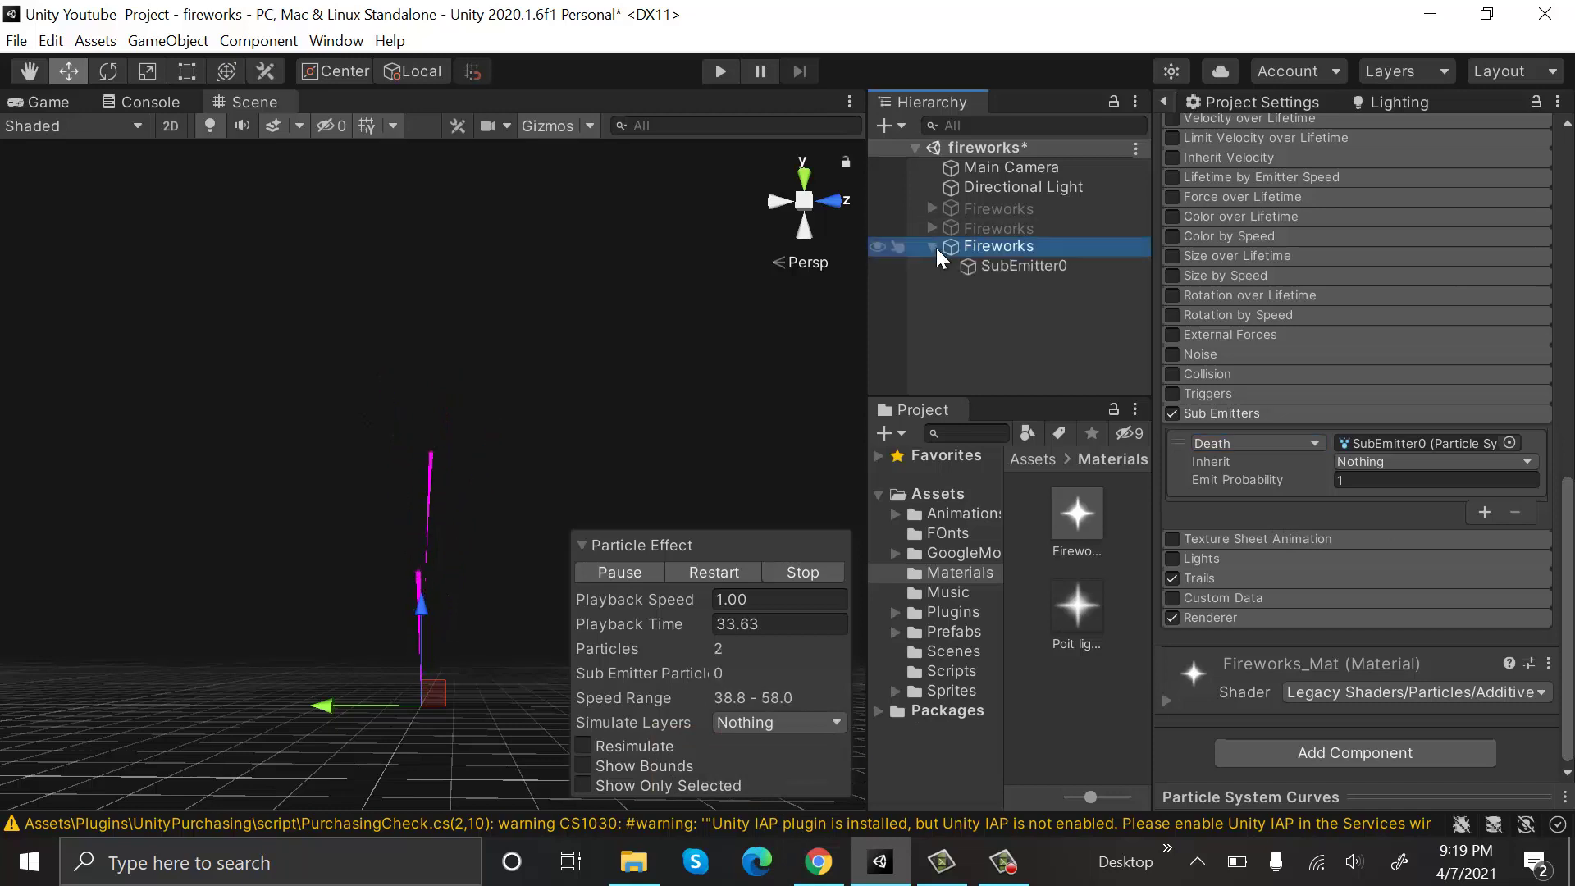
pyautogui.click(991, 266)
pyautogui.click(1022, 249)
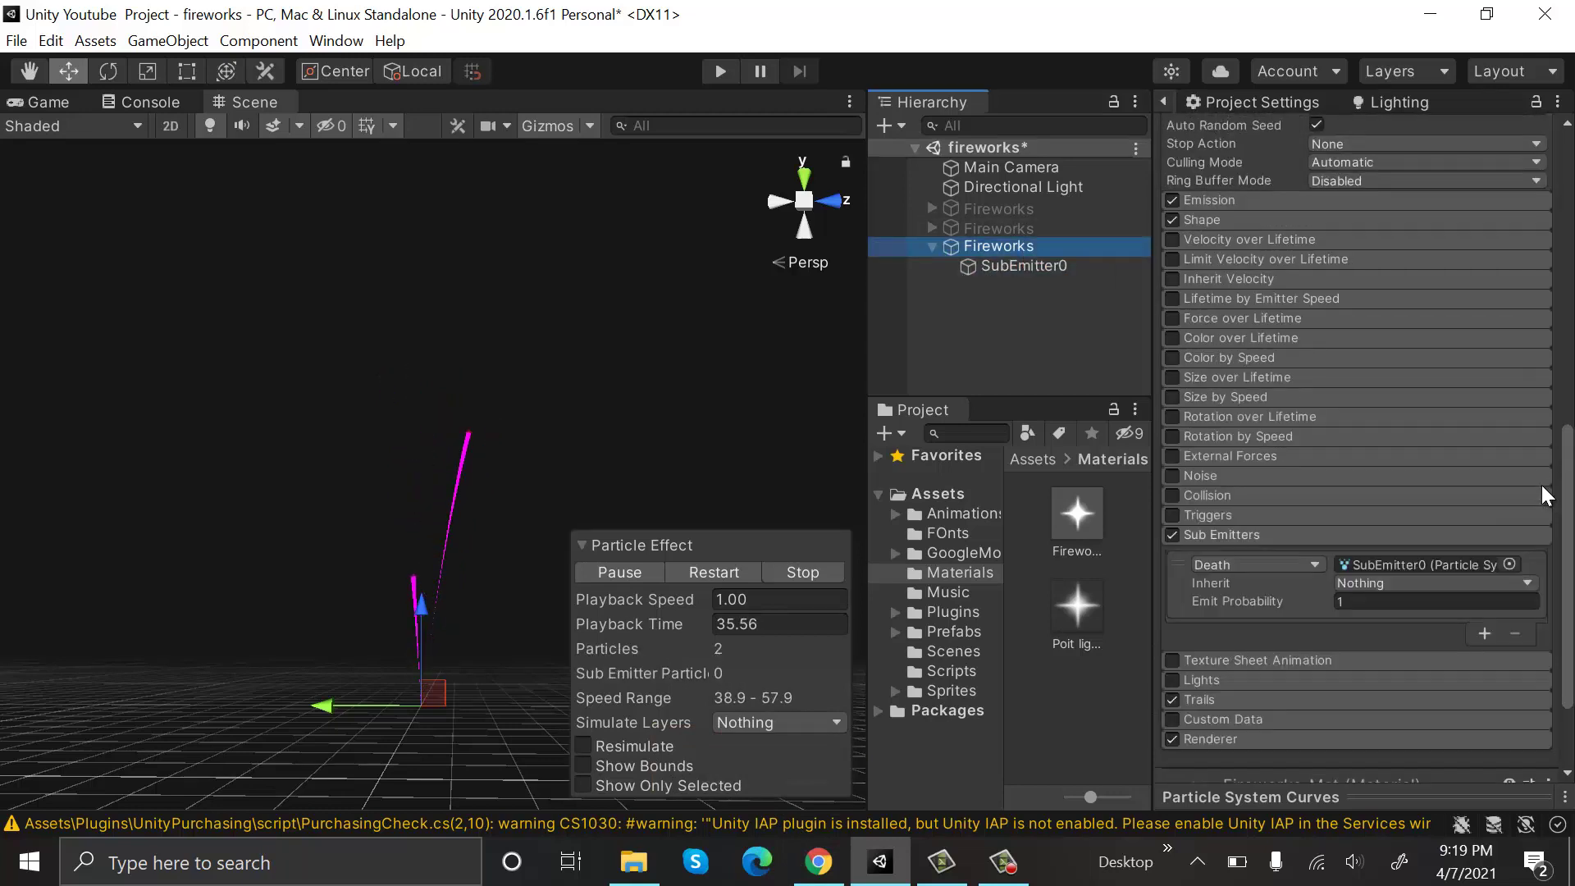
pyautogui.click(1472, 583)
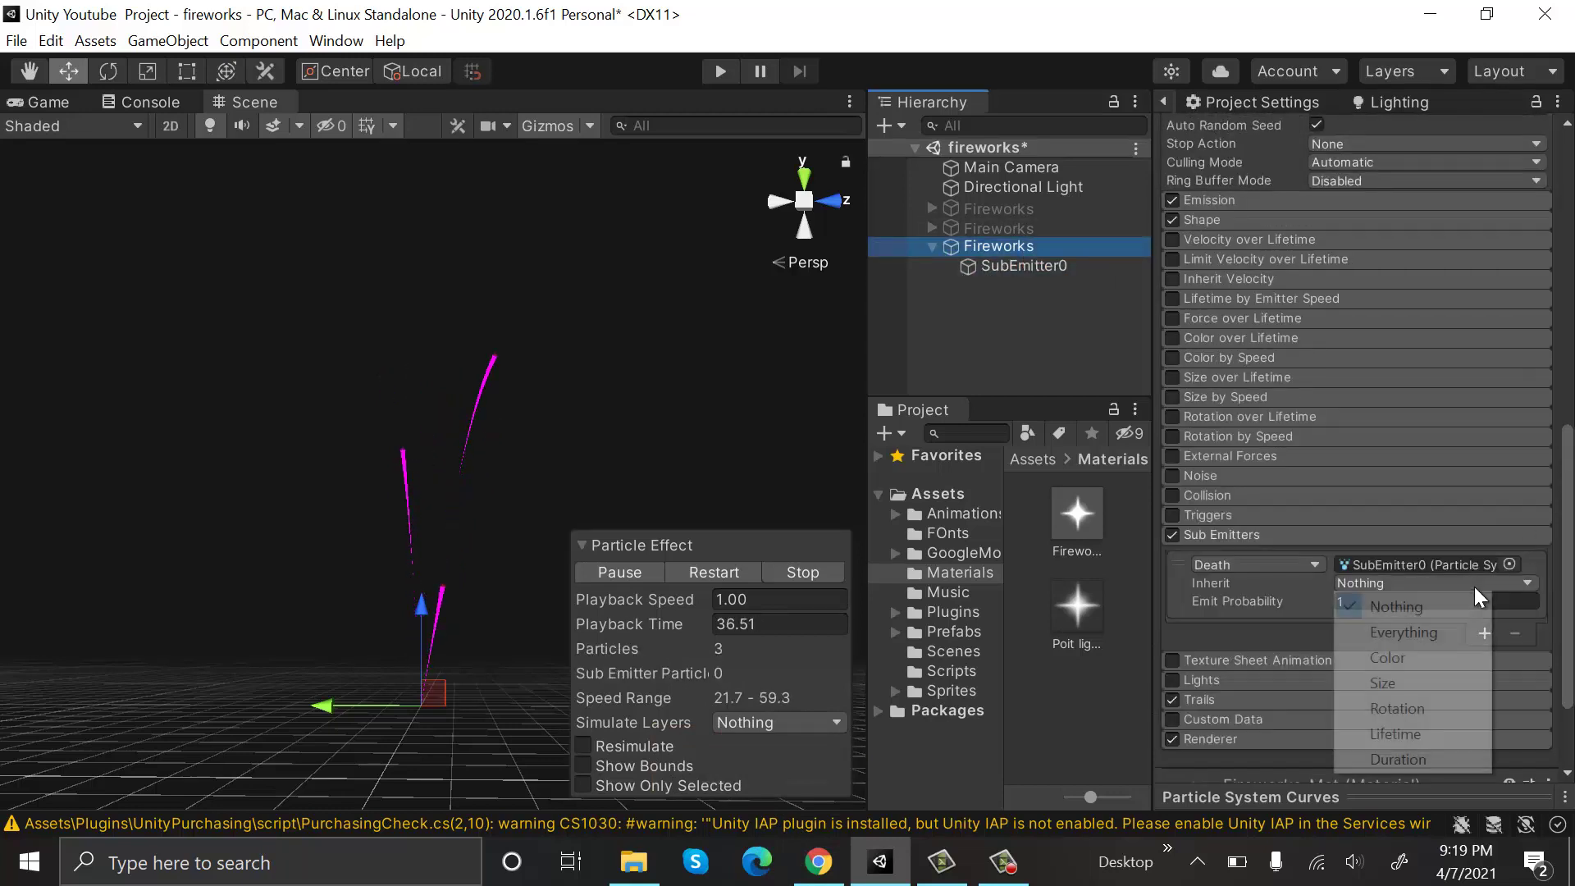
pyautogui.click(1447, 655)
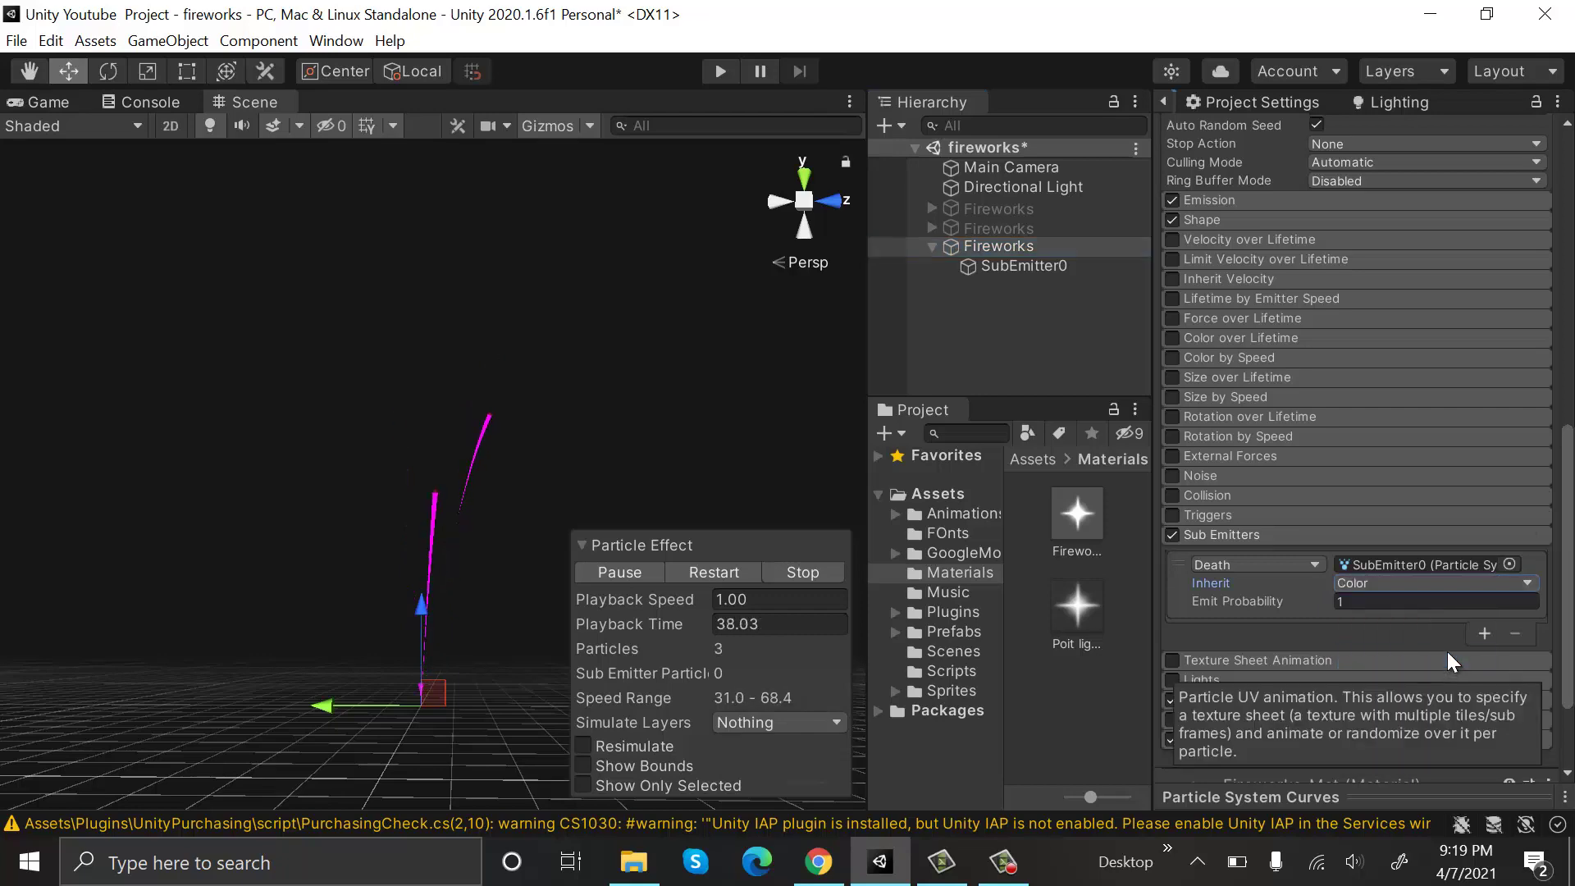
pyautogui.click(1099, 268)
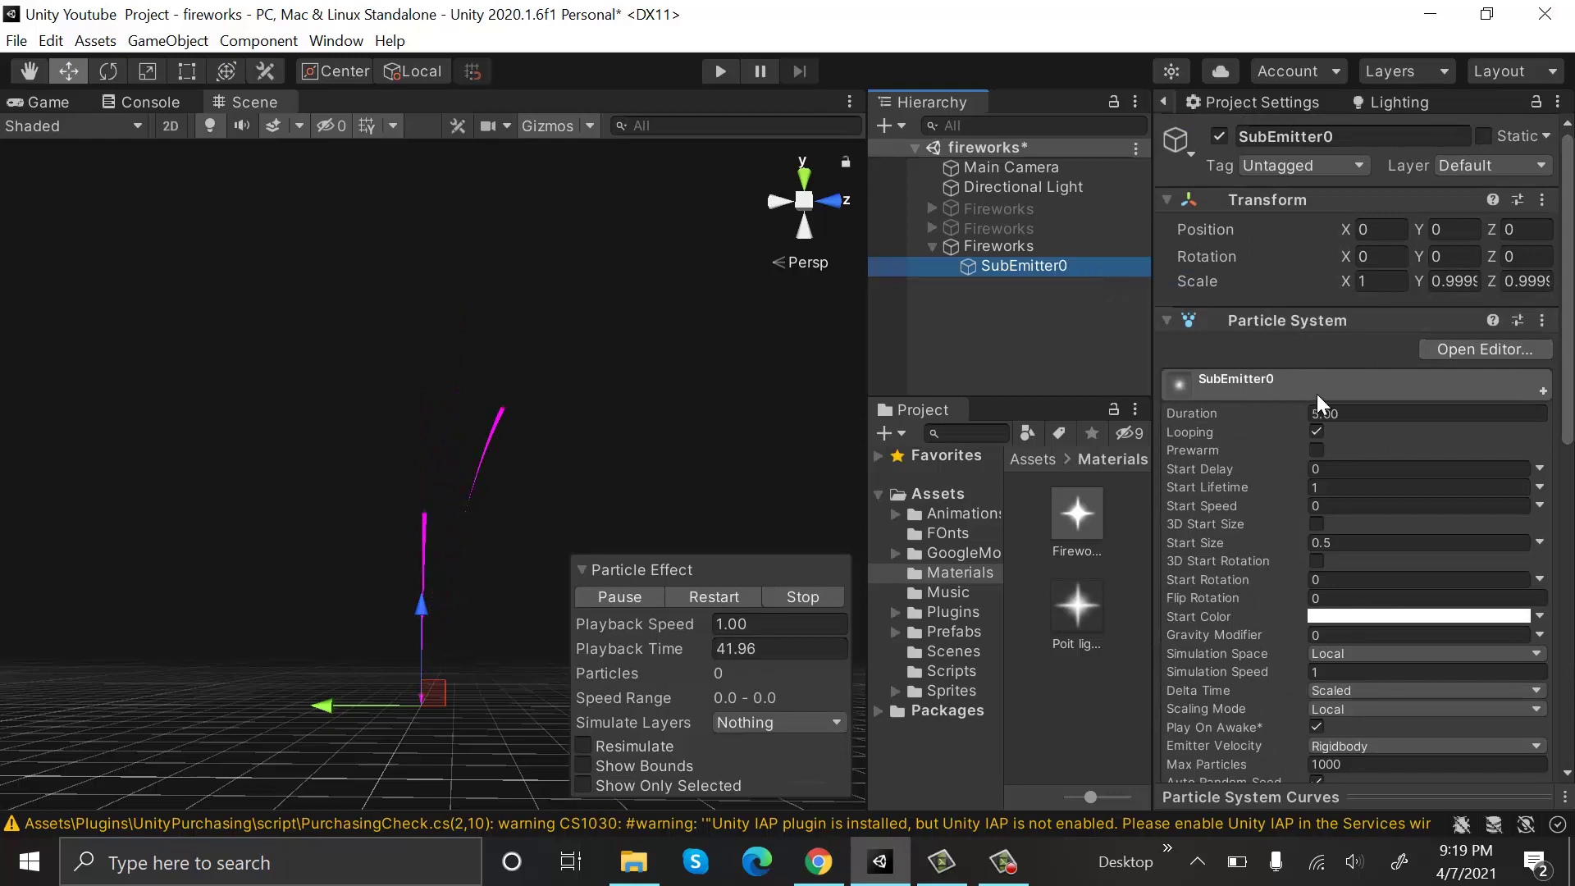
# Set SubEmitter0's Start Delay to 0.1 and Start Lifetime to random between 1 and 3
pyautogui.click(1379, 413)
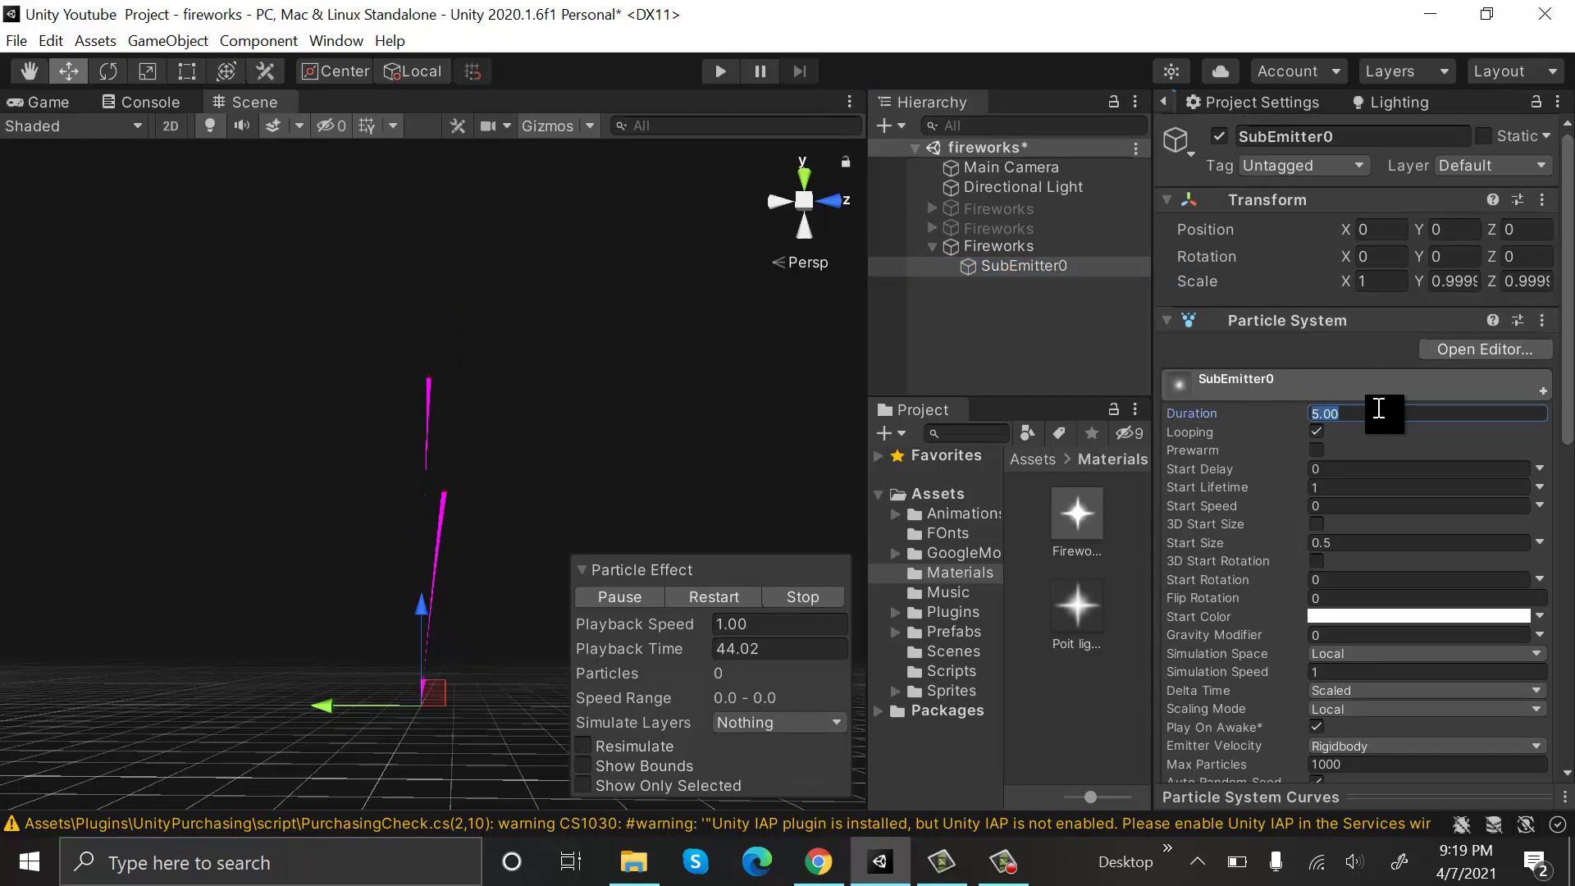
pyautogui.click(1354, 470)
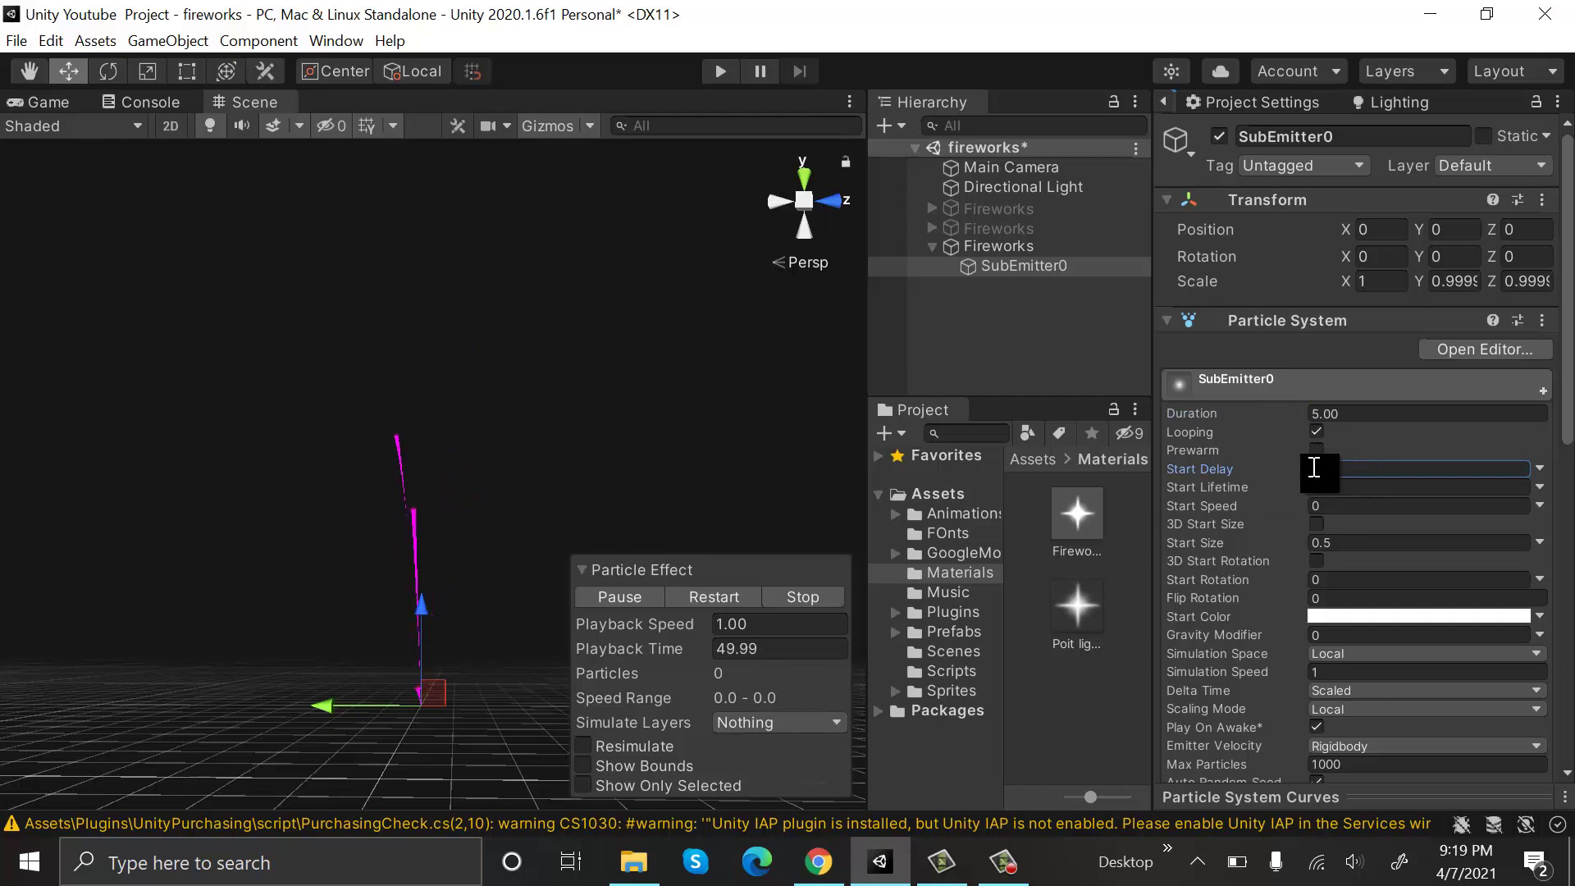
pyautogui.click(1539, 487)
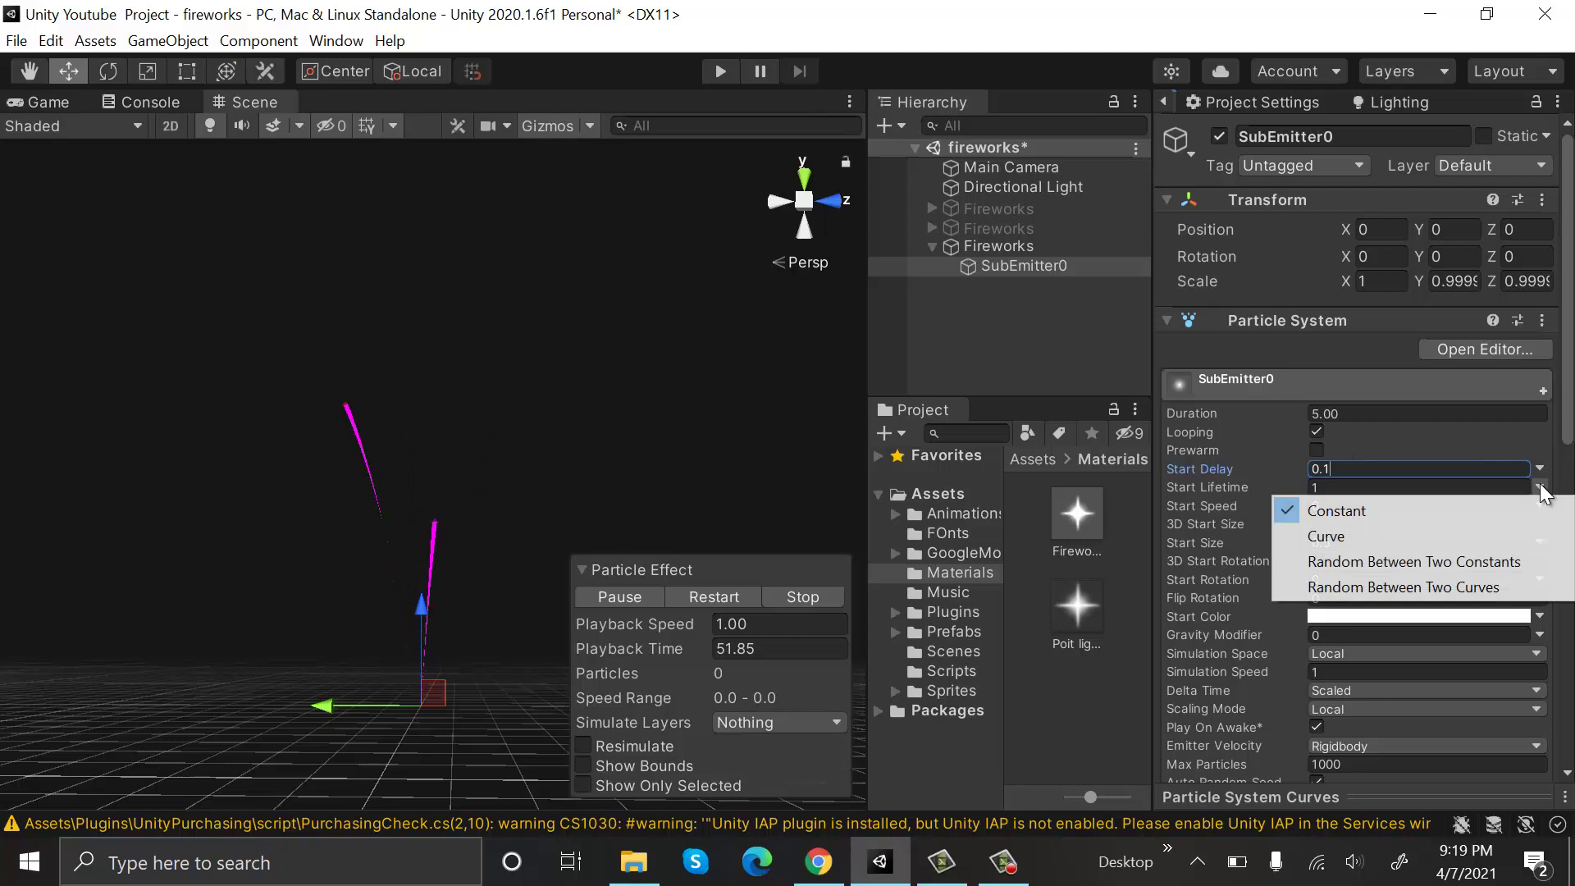
pyautogui.click(1501, 559)
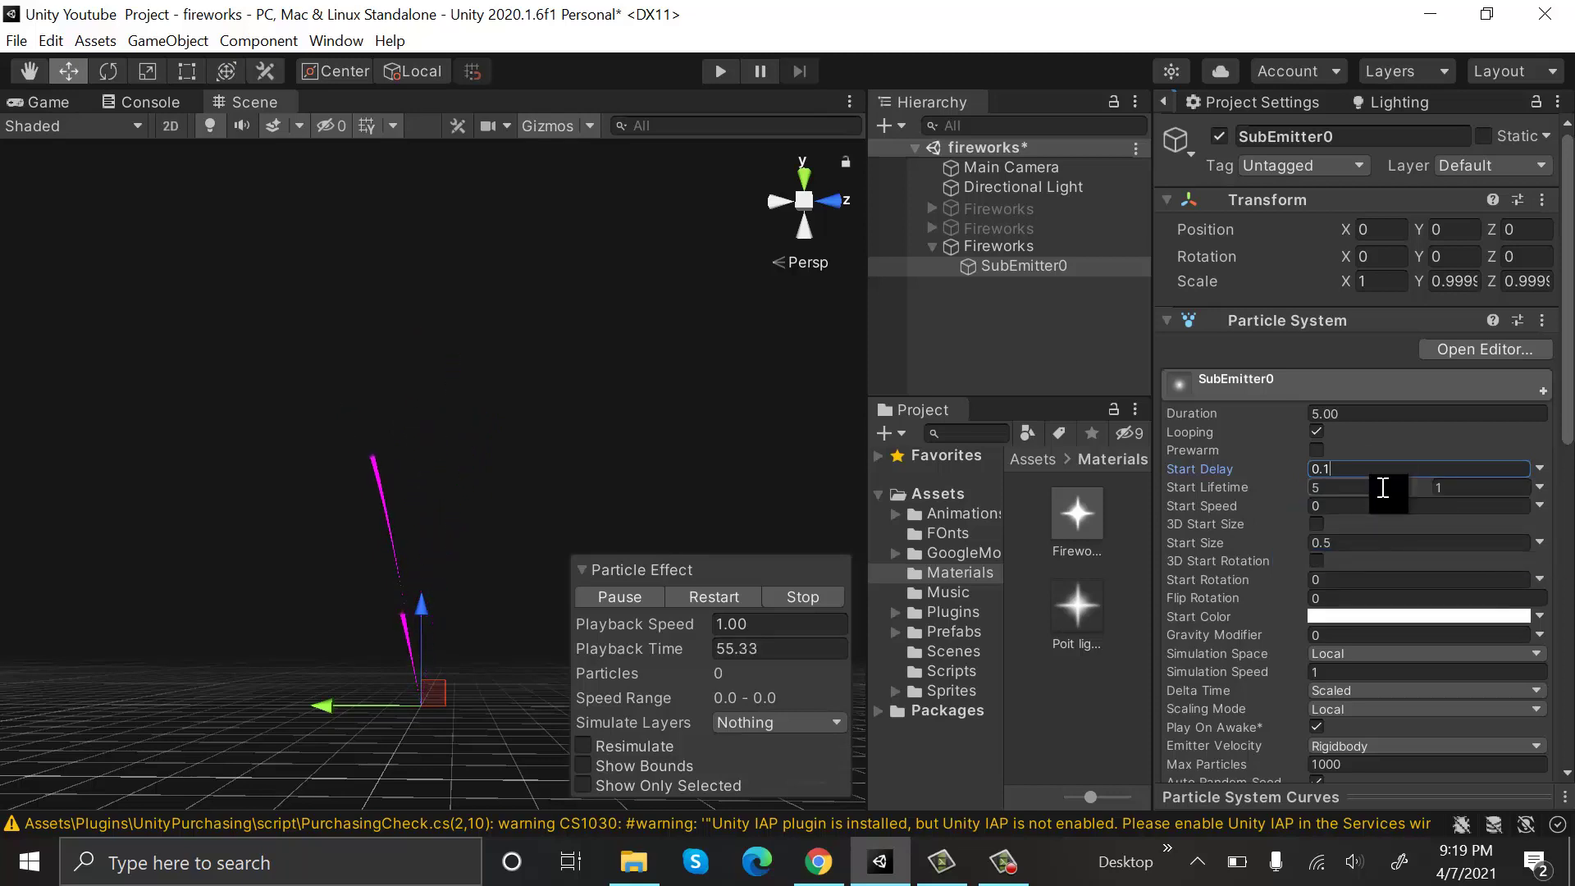
pyautogui.press('Tab')
pyautogui.write('1')
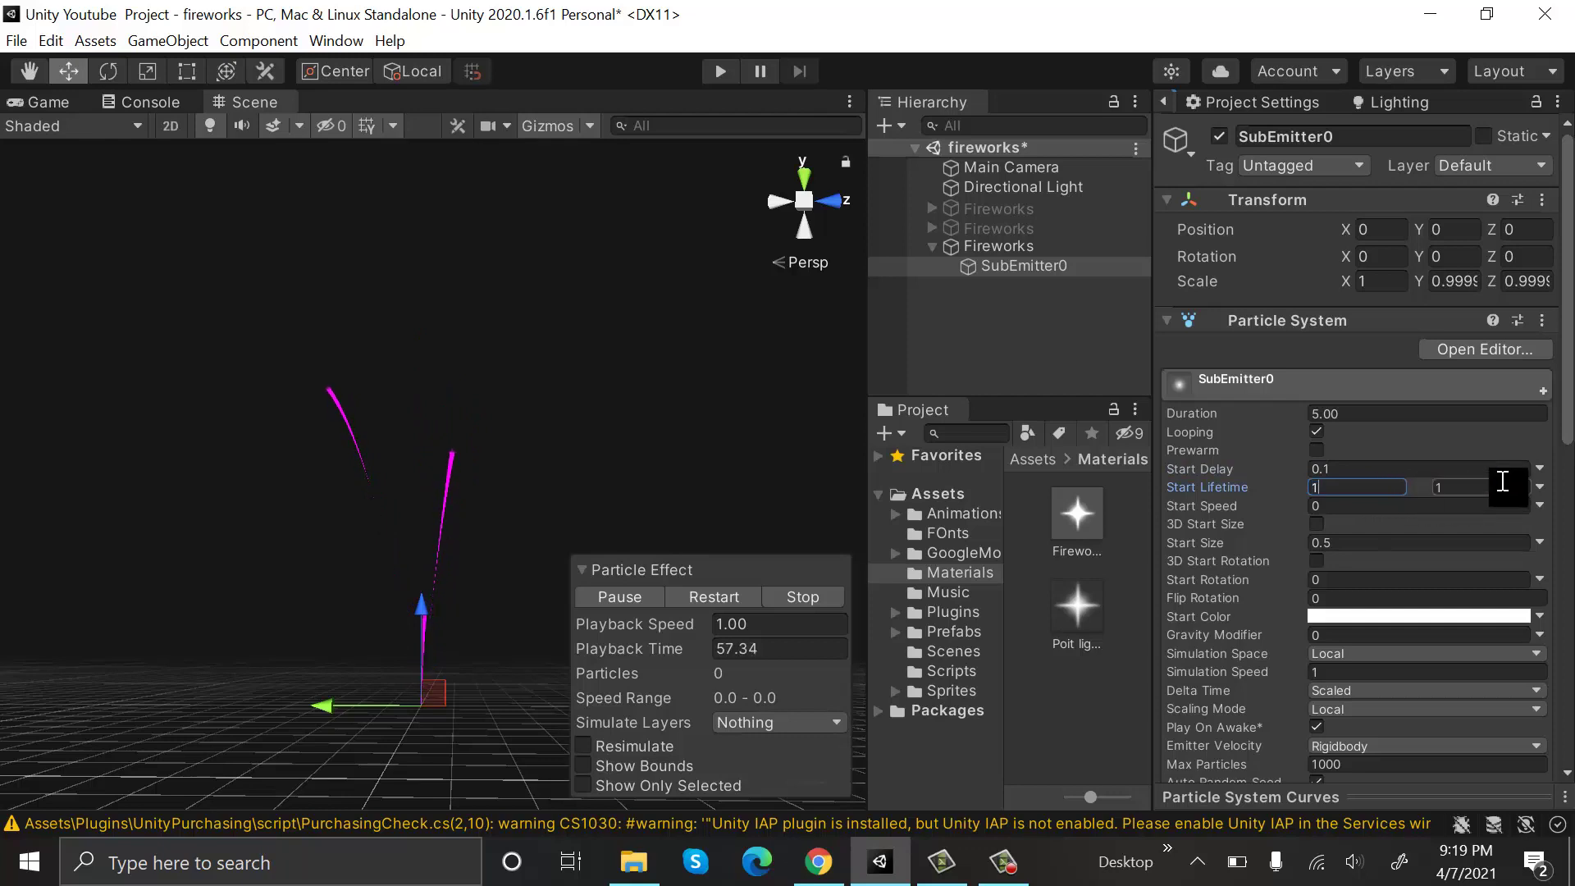
pyautogui.press('Tab')
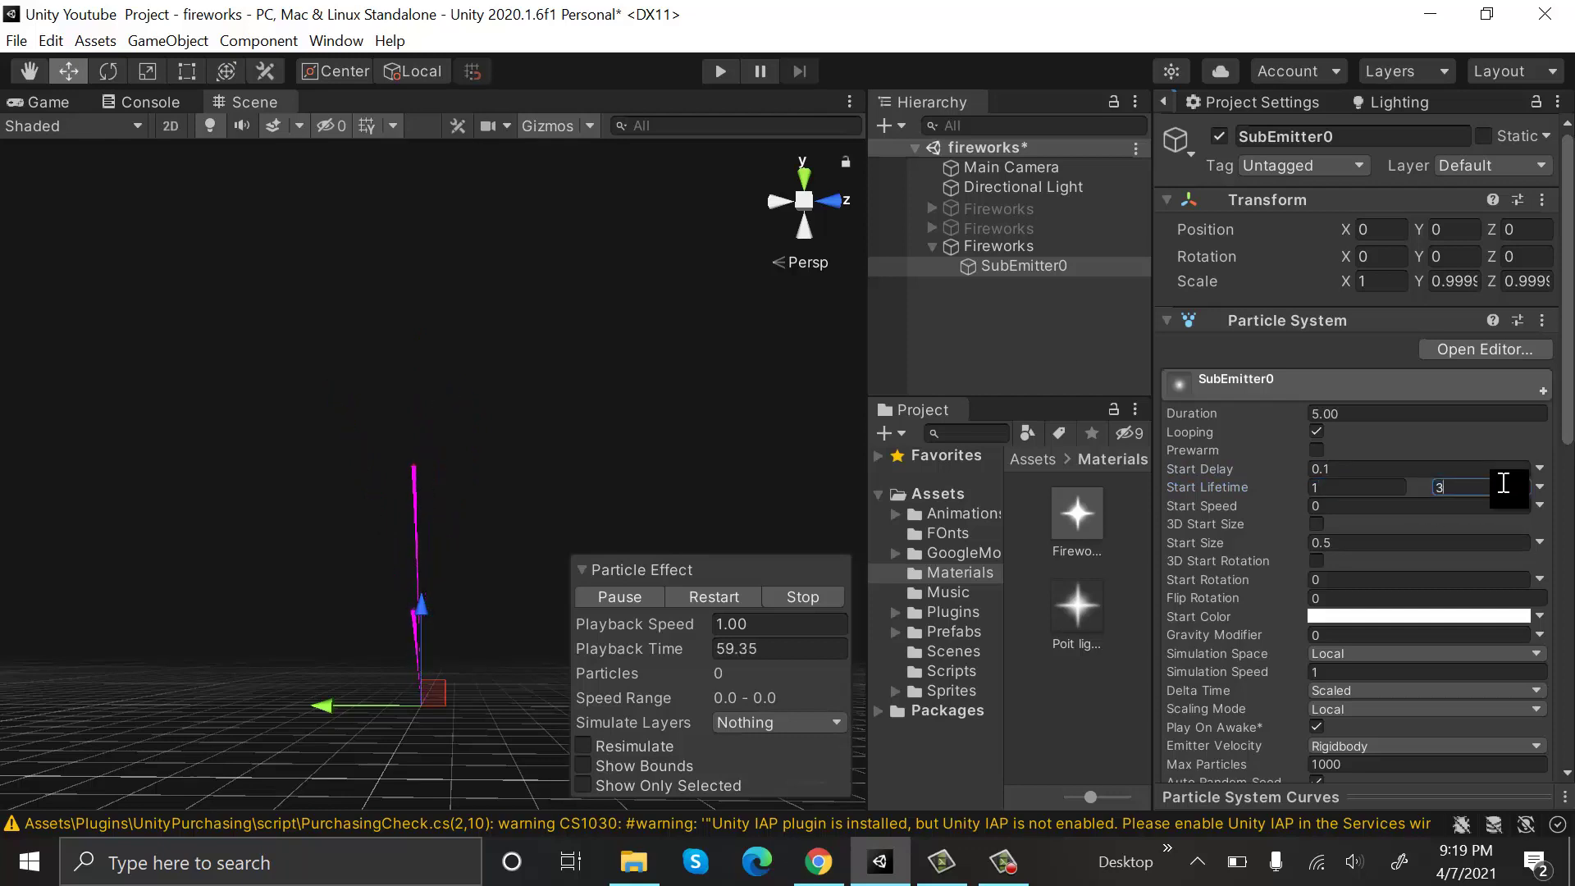
pyautogui.write('3')
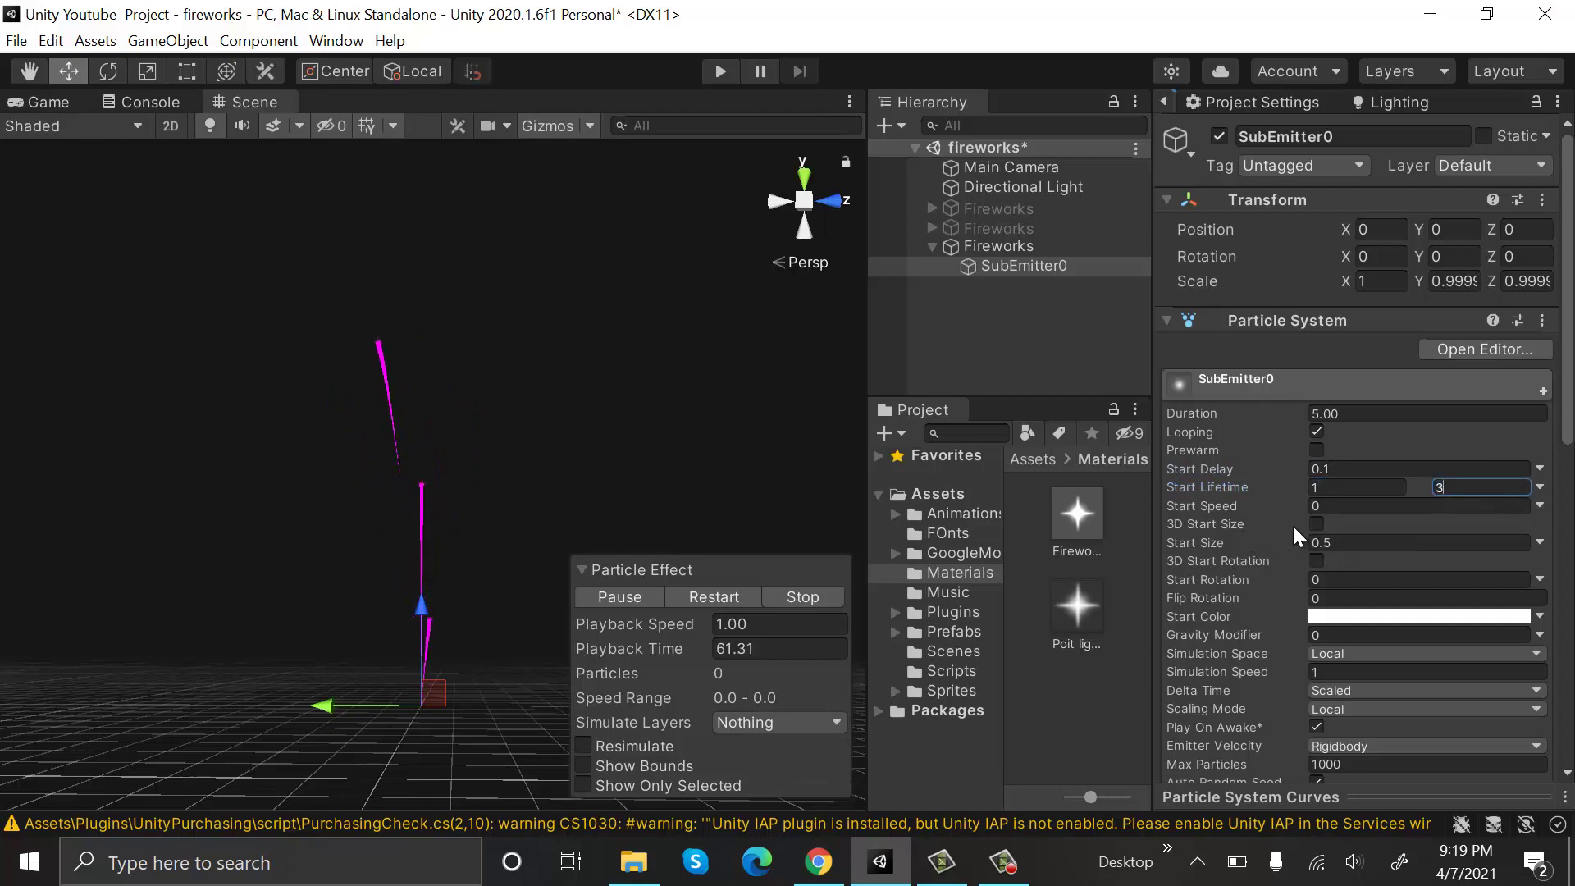
# Set Start Speed 25, Start Size 2 and Gravity Modifier 2, then restart the preview
pyautogui.click(1385, 510)
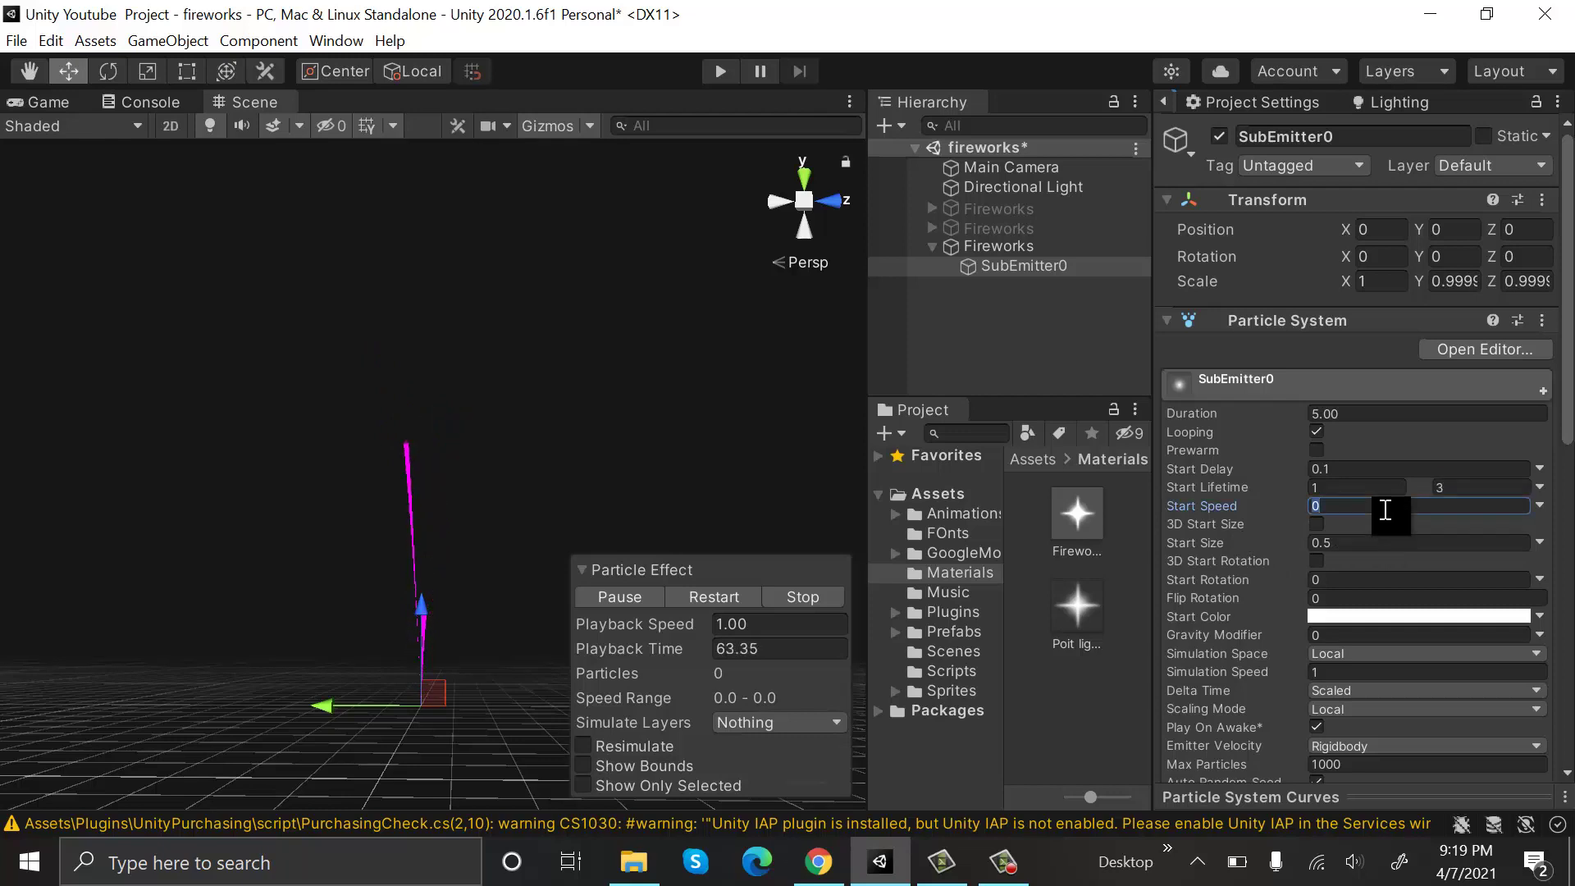
pyautogui.write('25')
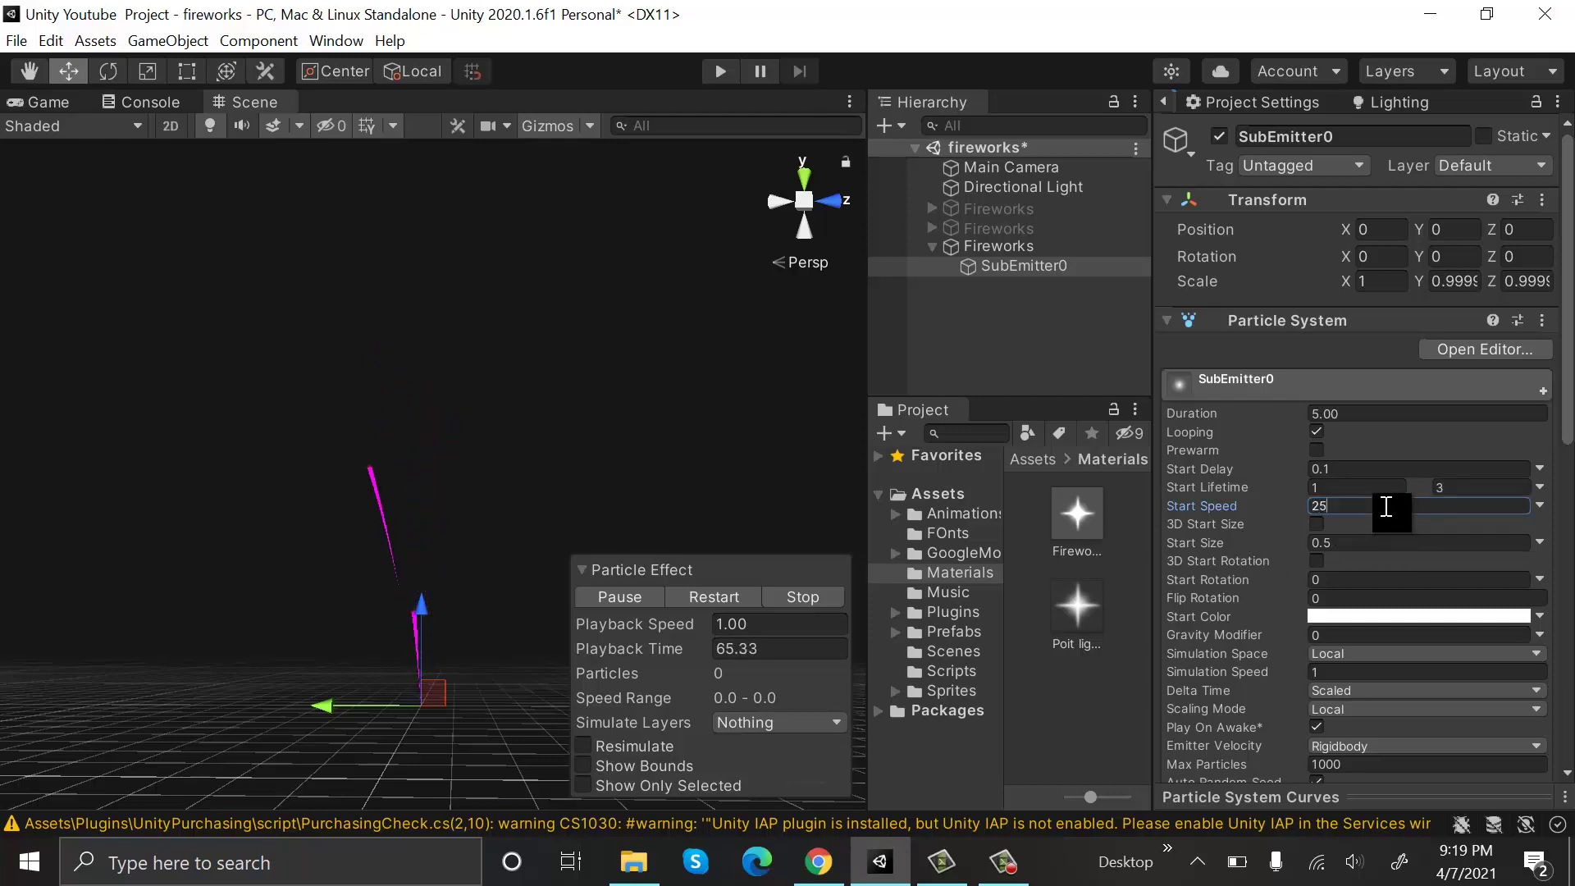
pyautogui.click(1353, 542)
pyautogui.write('2')
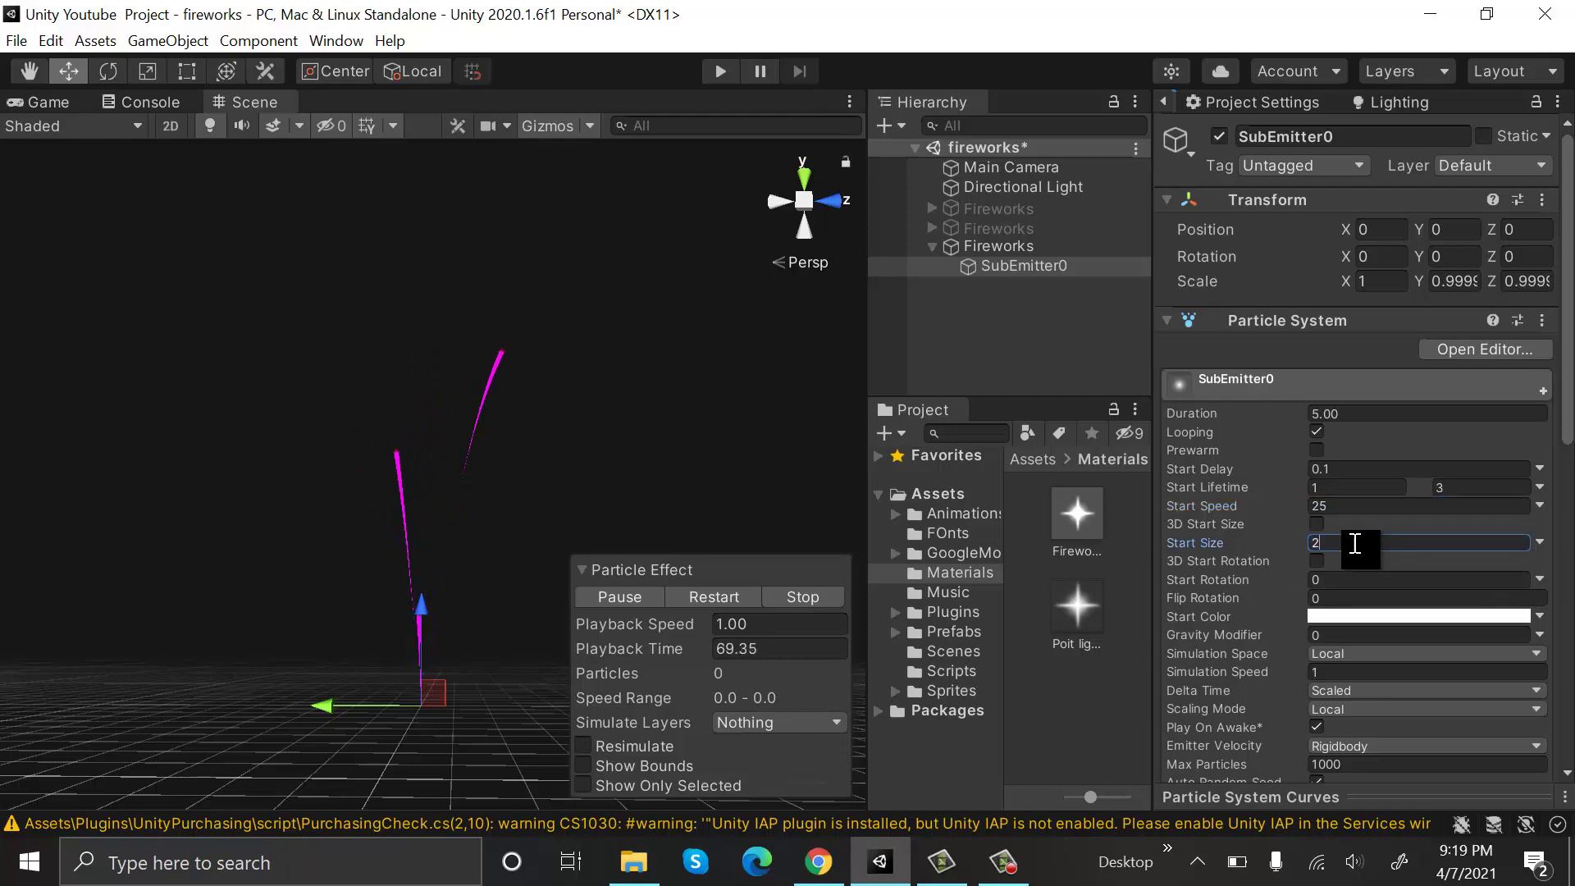
pyautogui.click(1351, 630)
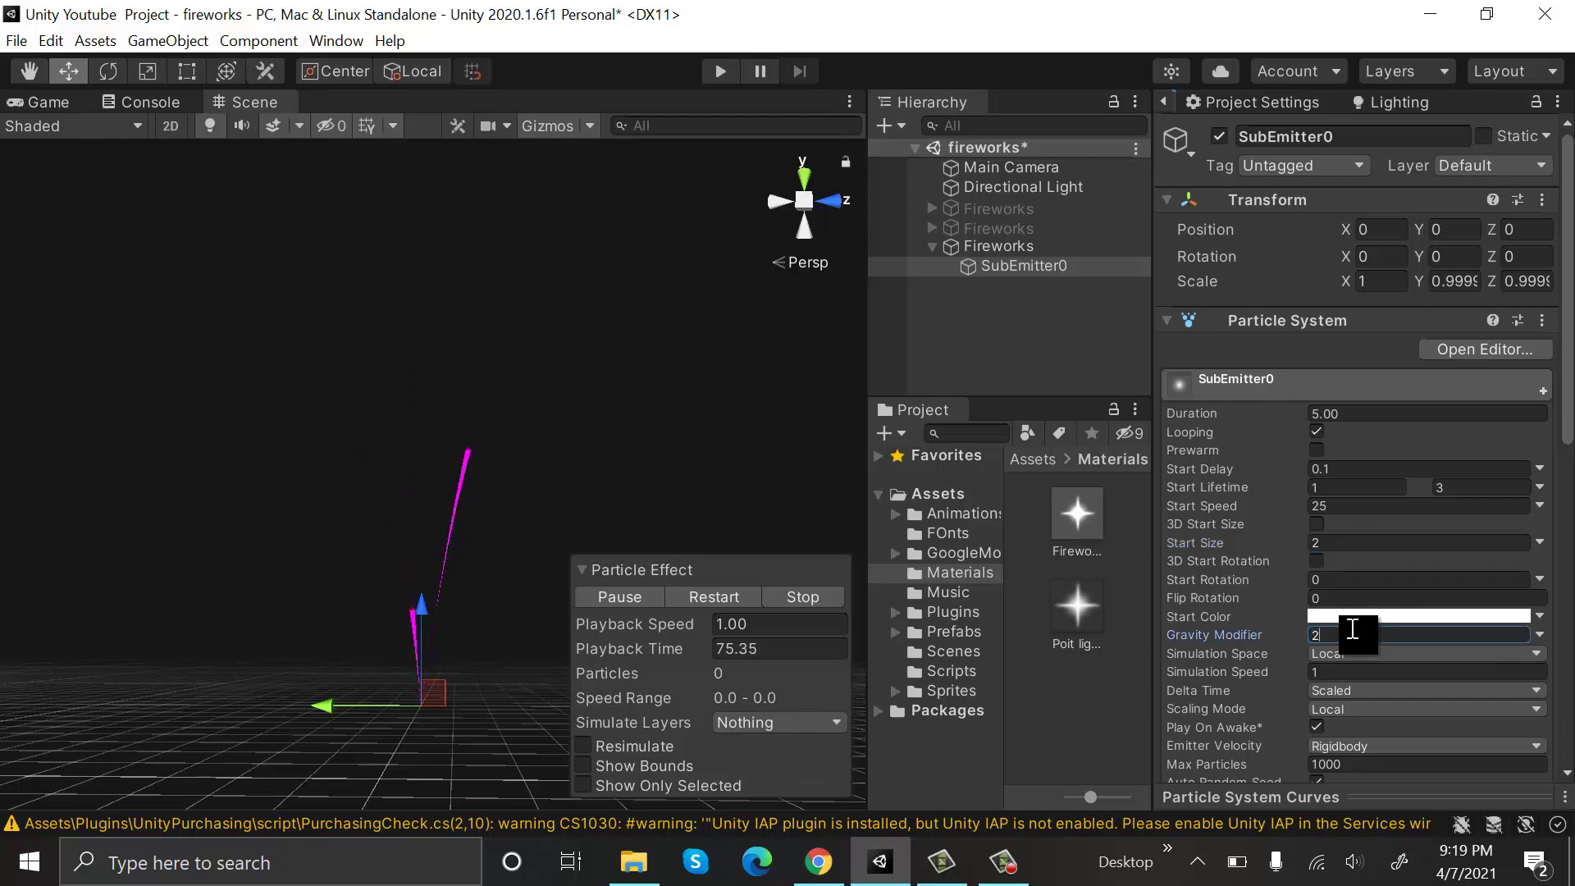
pyautogui.click(716, 596)
# Expand SubEmitter0's Emission and set Rate over Time to 0
pyautogui.scroll(-10, 1357, 533)
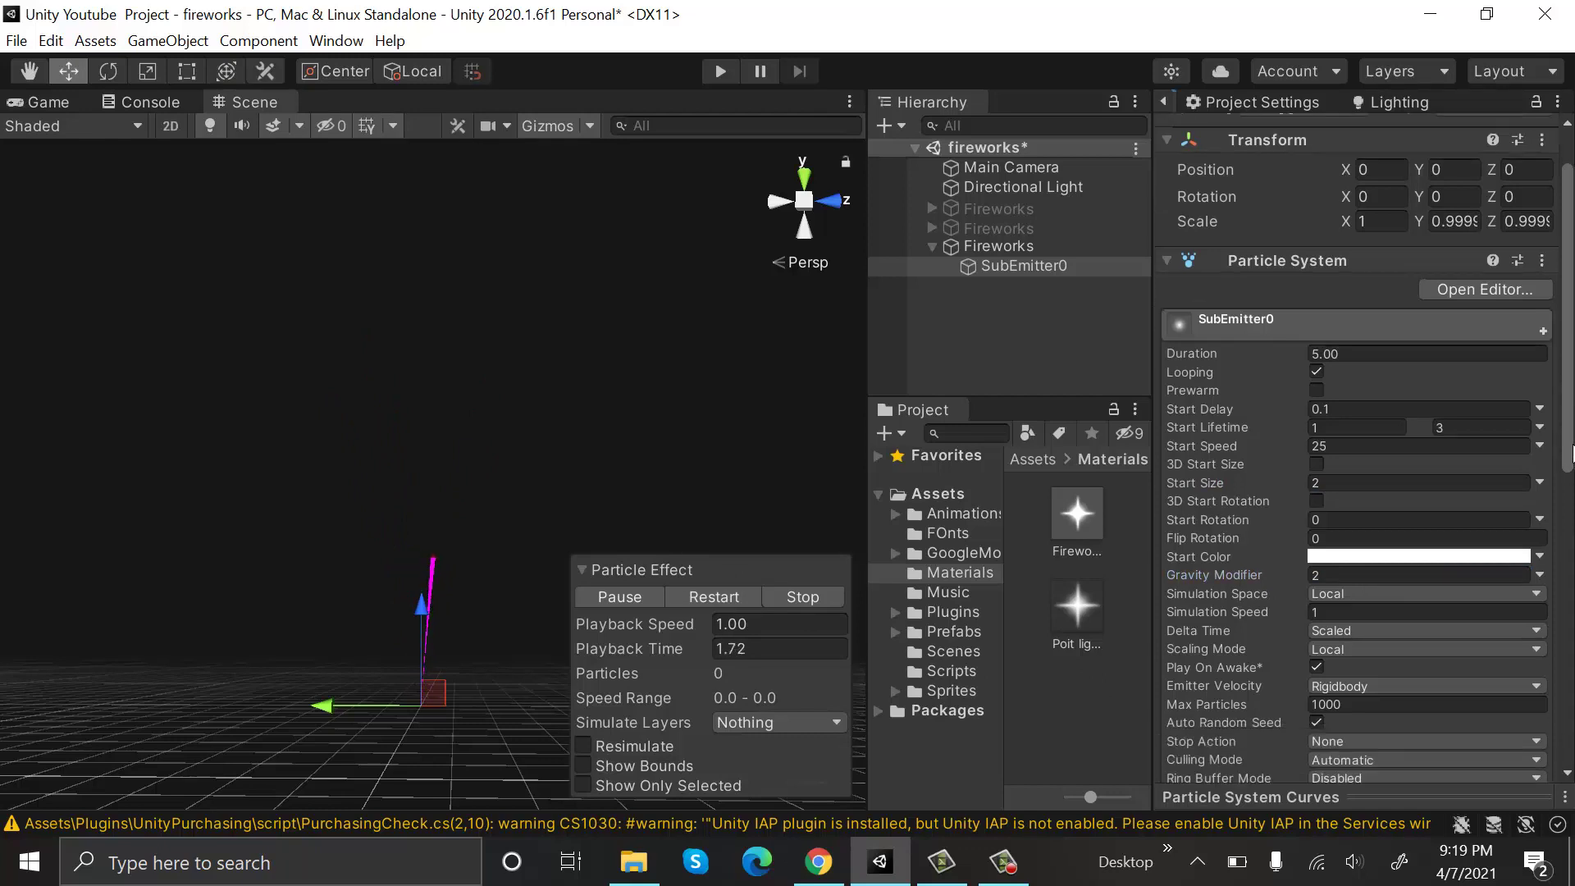
pyautogui.scroll(-2, 1357, 533)
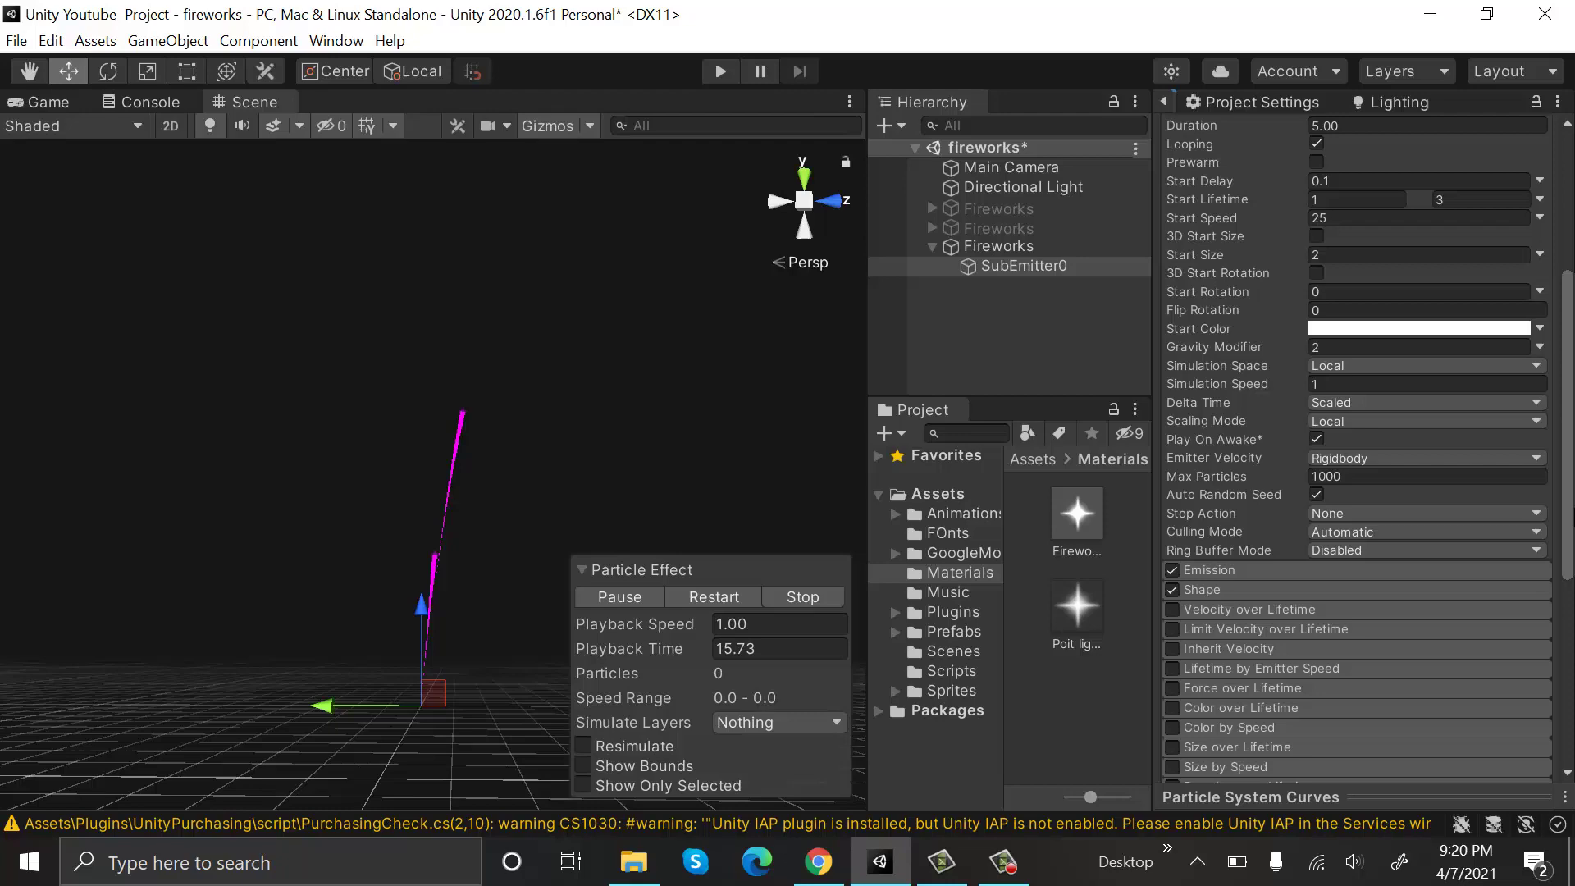
pyautogui.scroll(-15, 1428, 476)
pyautogui.scroll(9, 1424, 464)
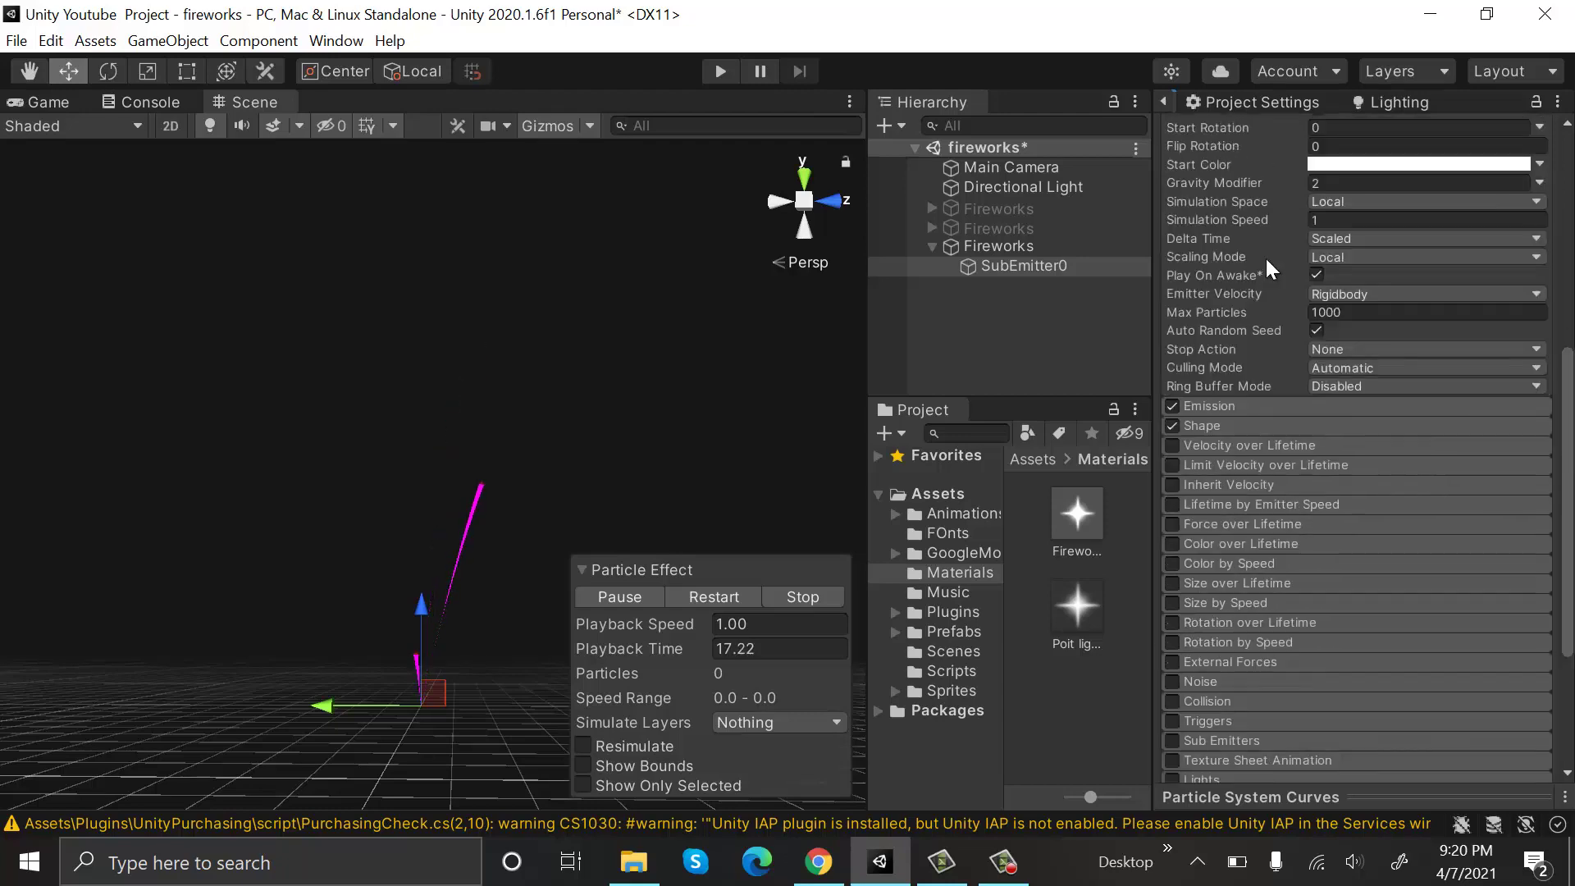
pyautogui.click(1272, 405)
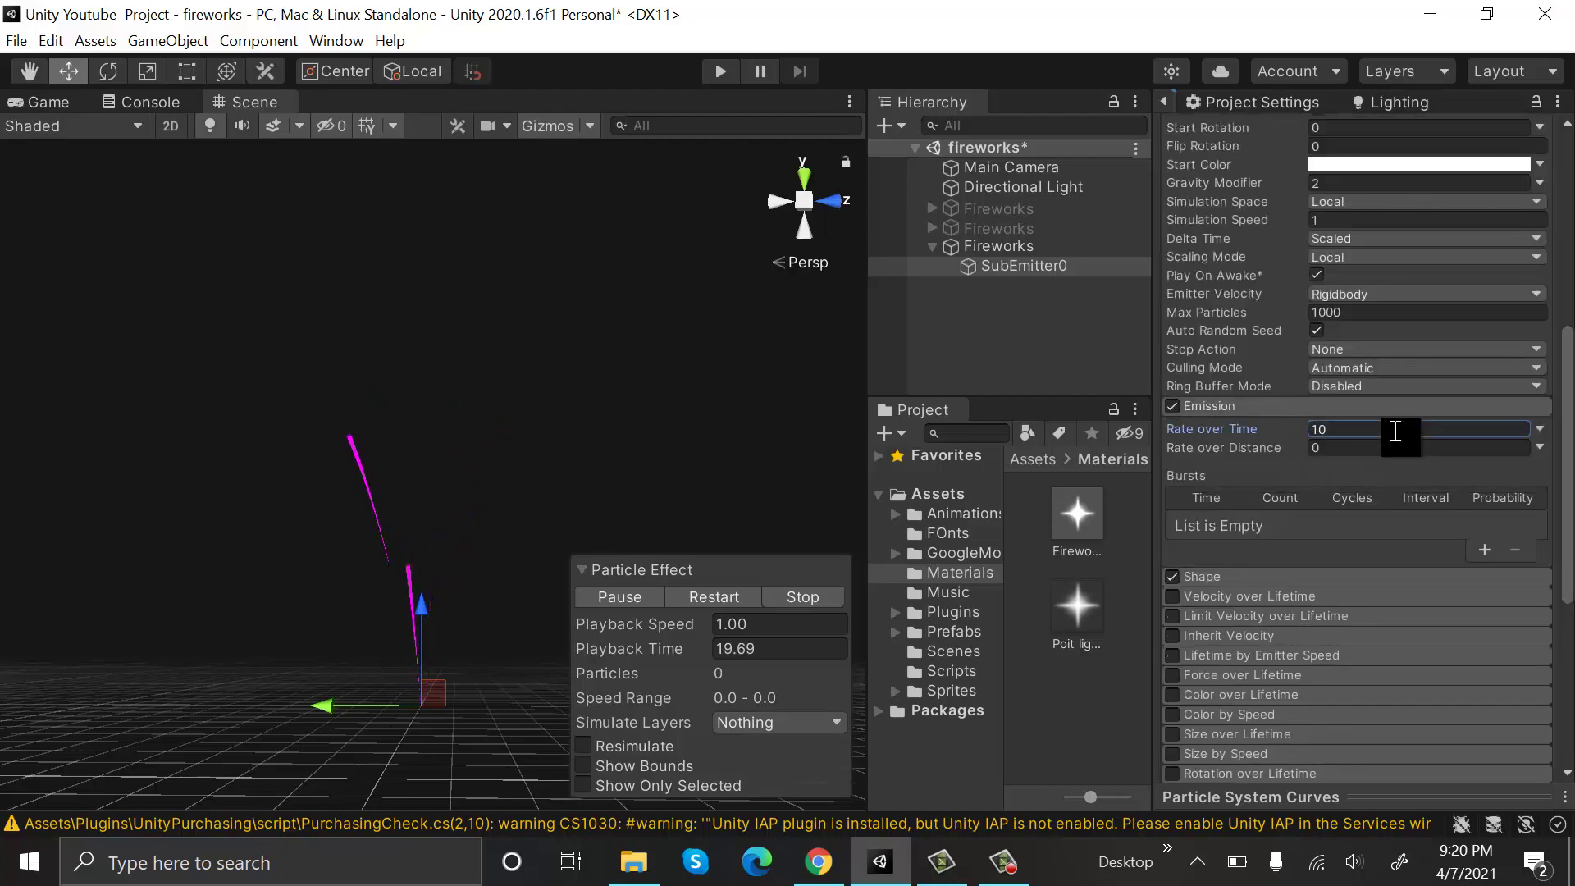
pyautogui.click(1394, 430)
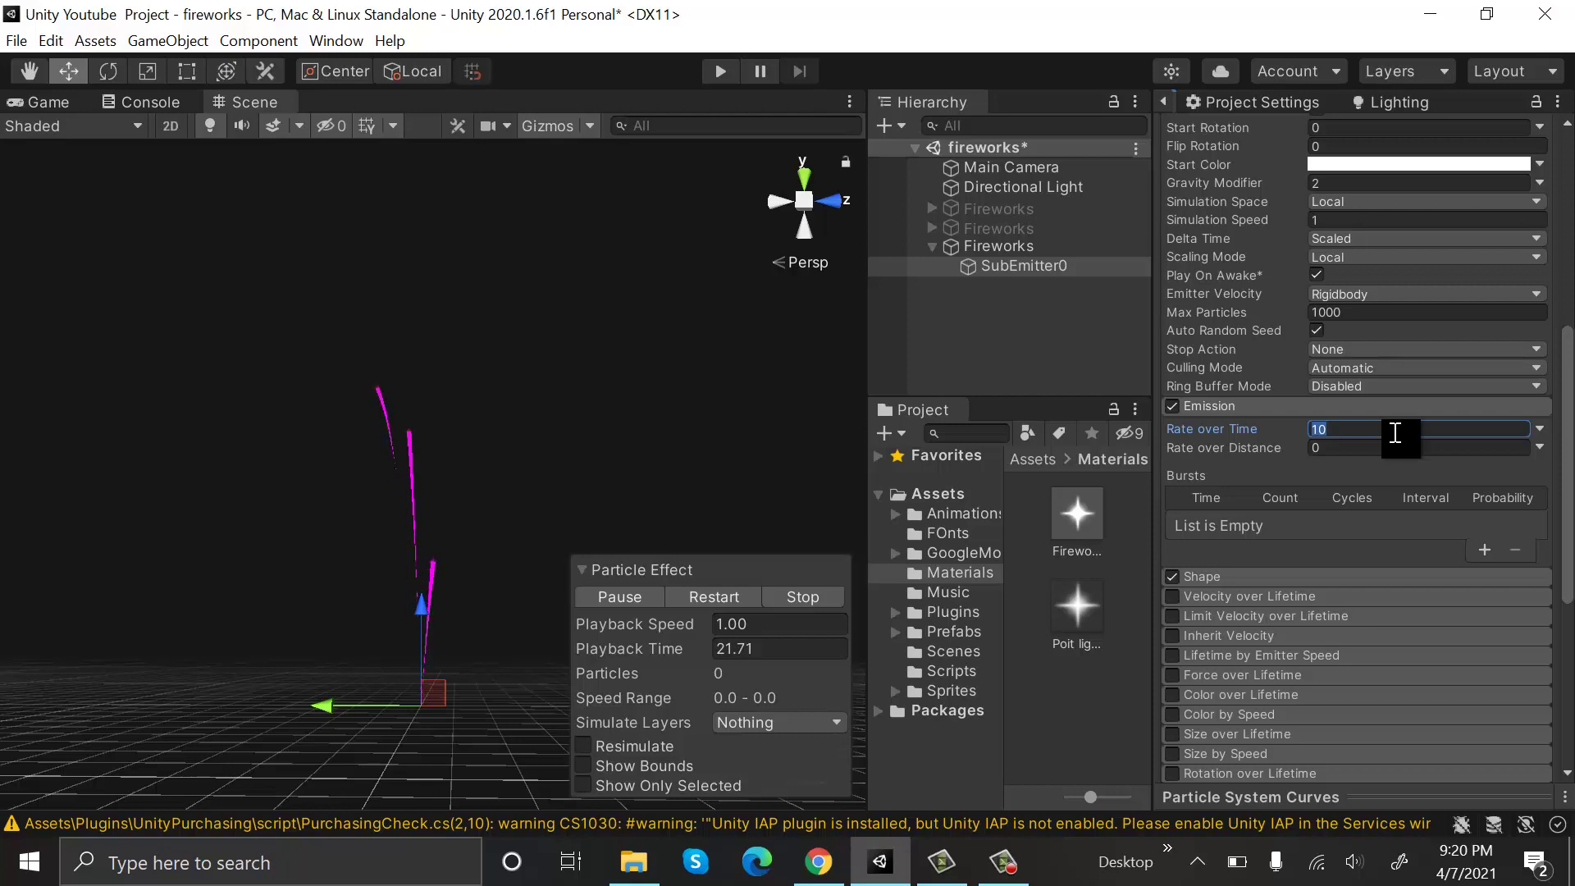
pyautogui.write('0')
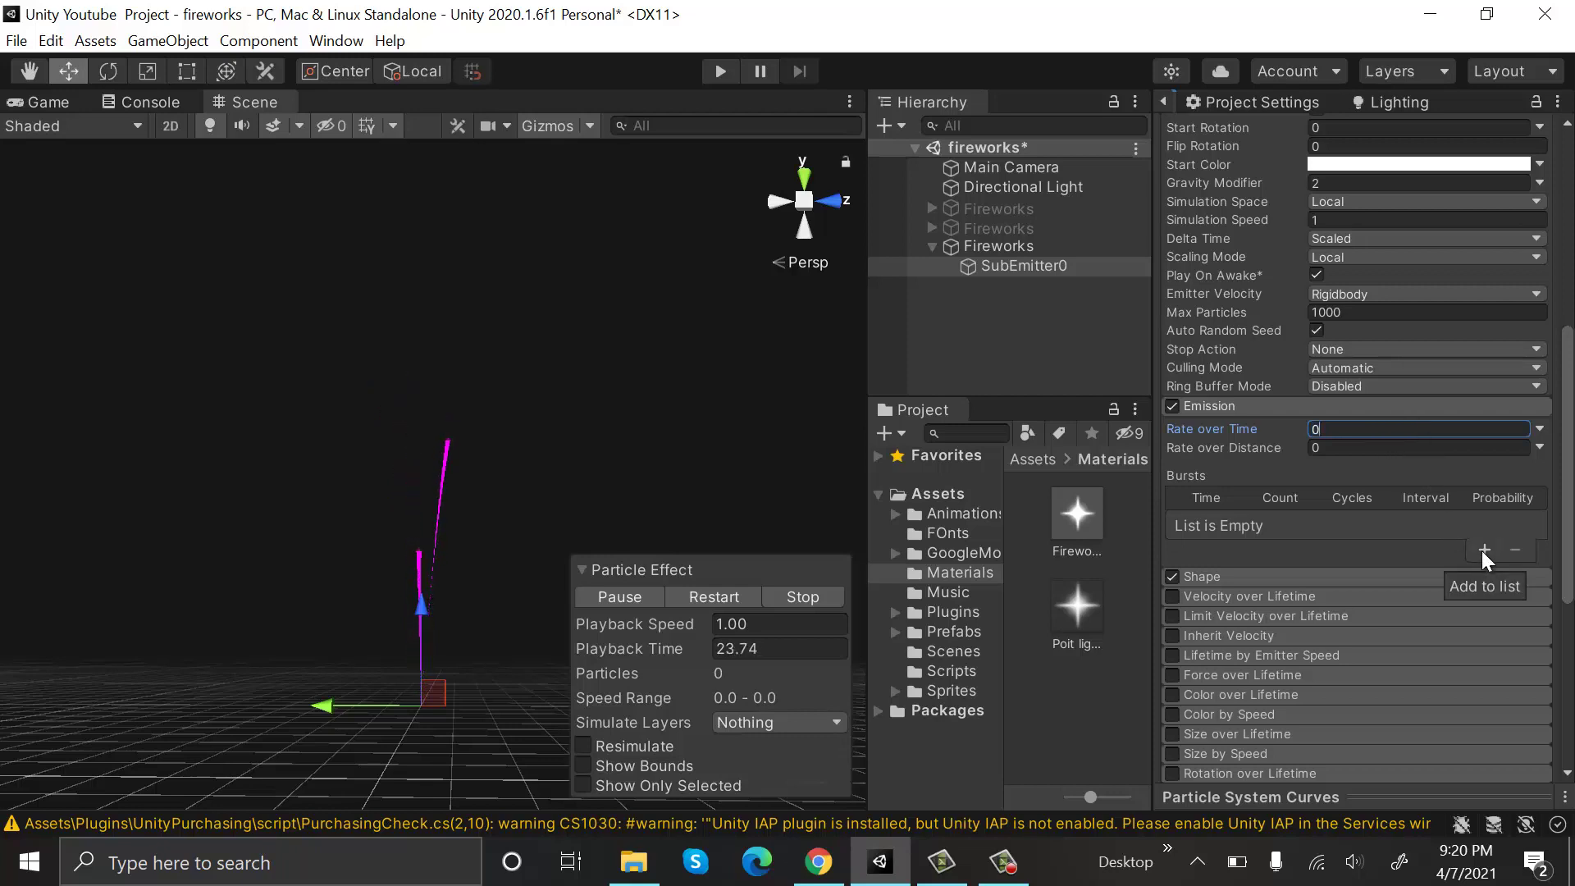
# Add a burst at time 0 with a random count between 50 and 150
pyautogui.click(1483, 550)
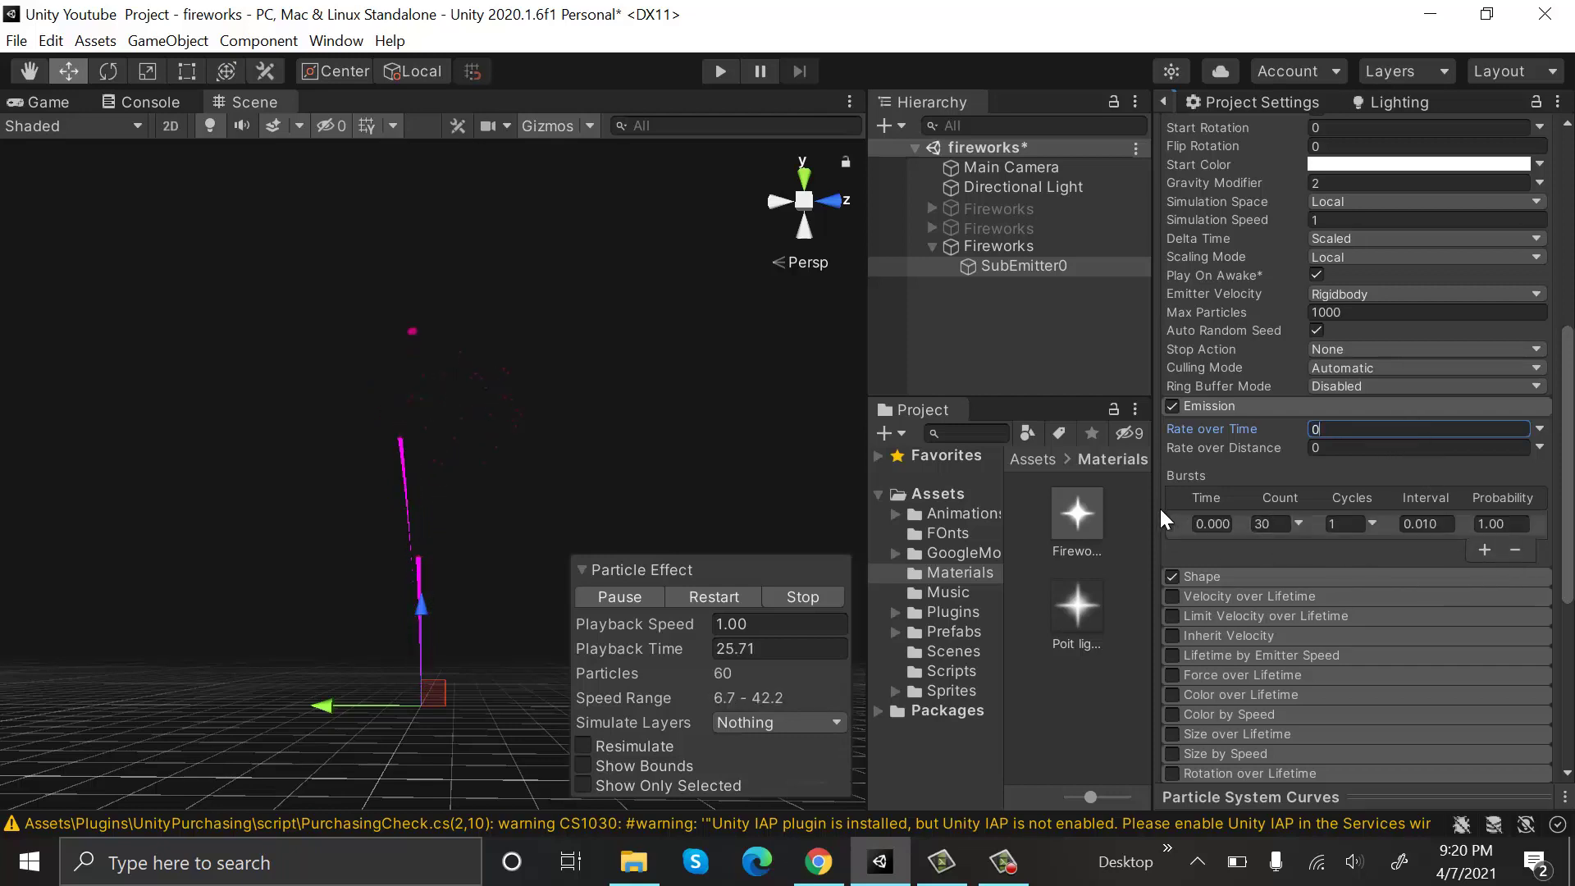
pyautogui.moveTo(1160, 508); pyautogui.dragTo(1119, 517)
pyautogui.click(1275, 523)
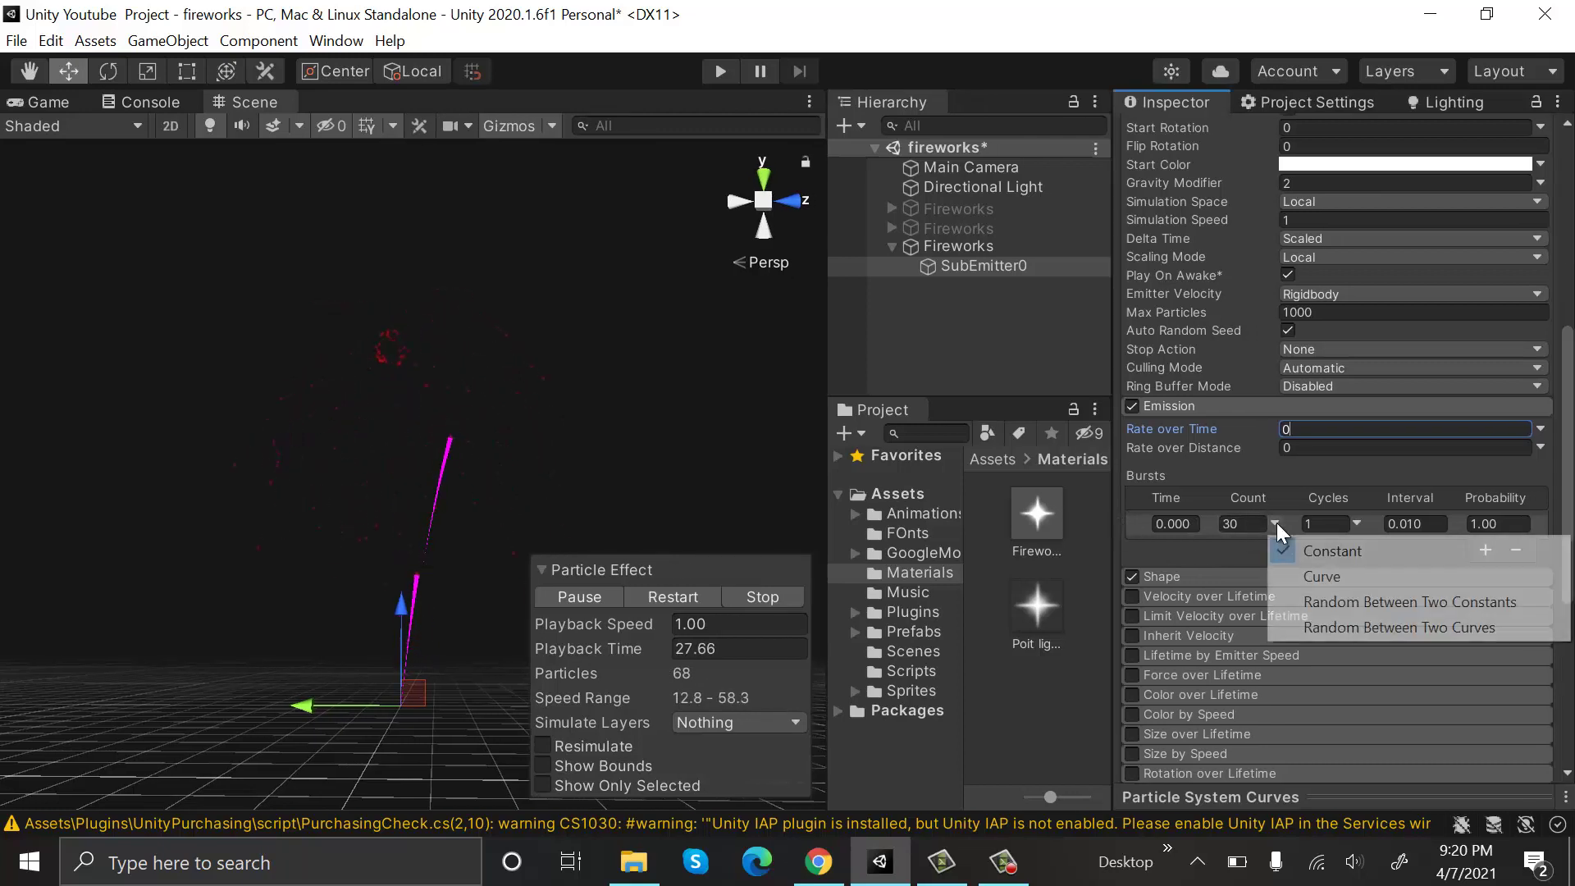
pyautogui.click(1403, 607)
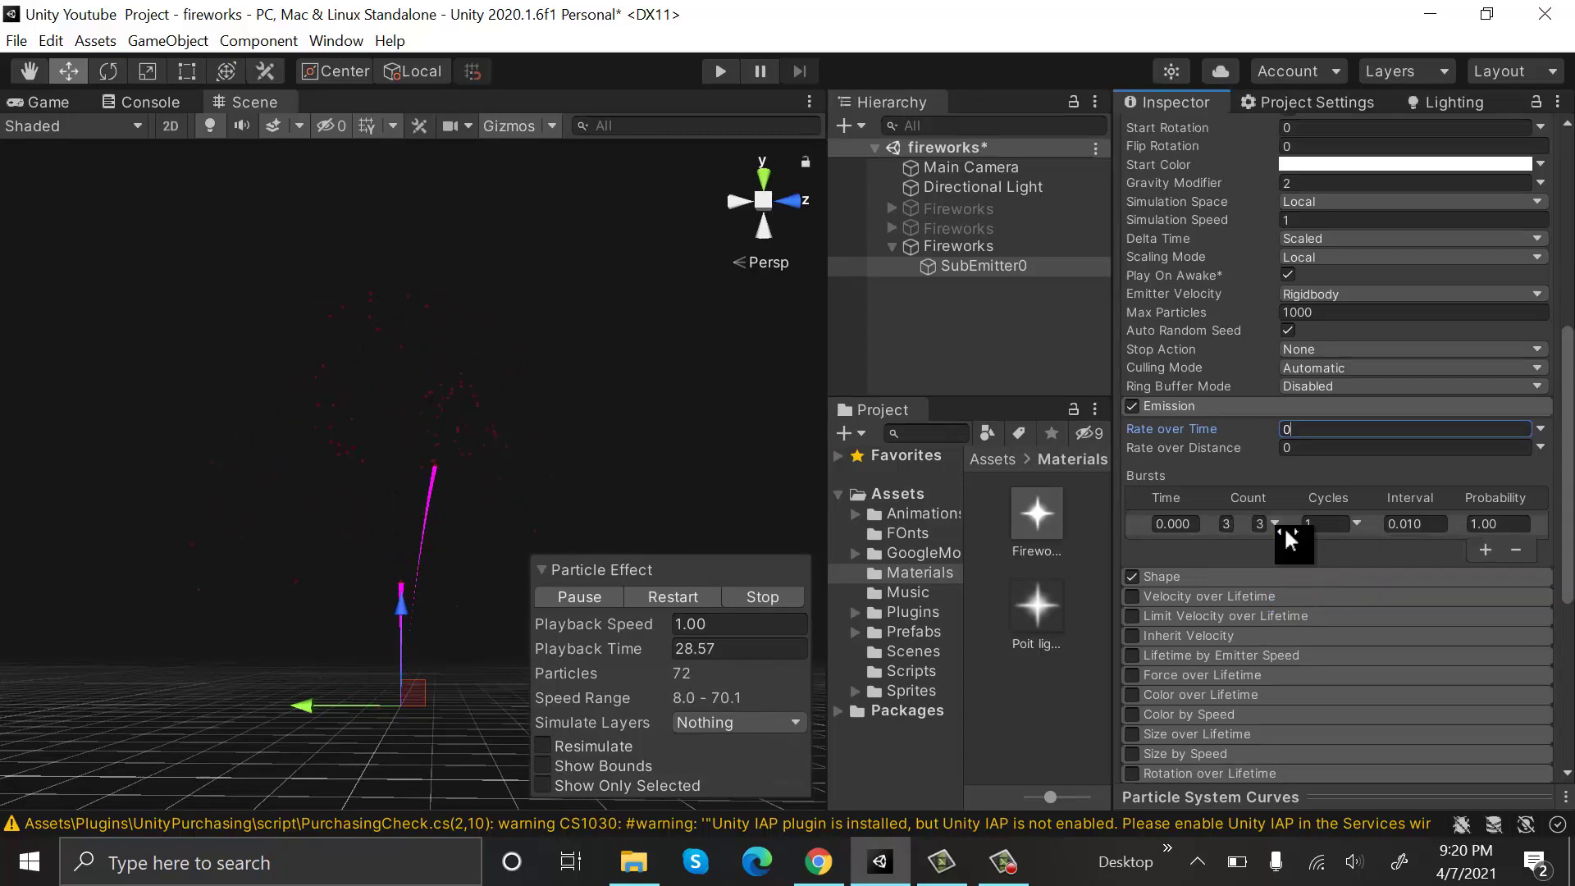
pyautogui.click(1231, 523)
pyautogui.write('30')
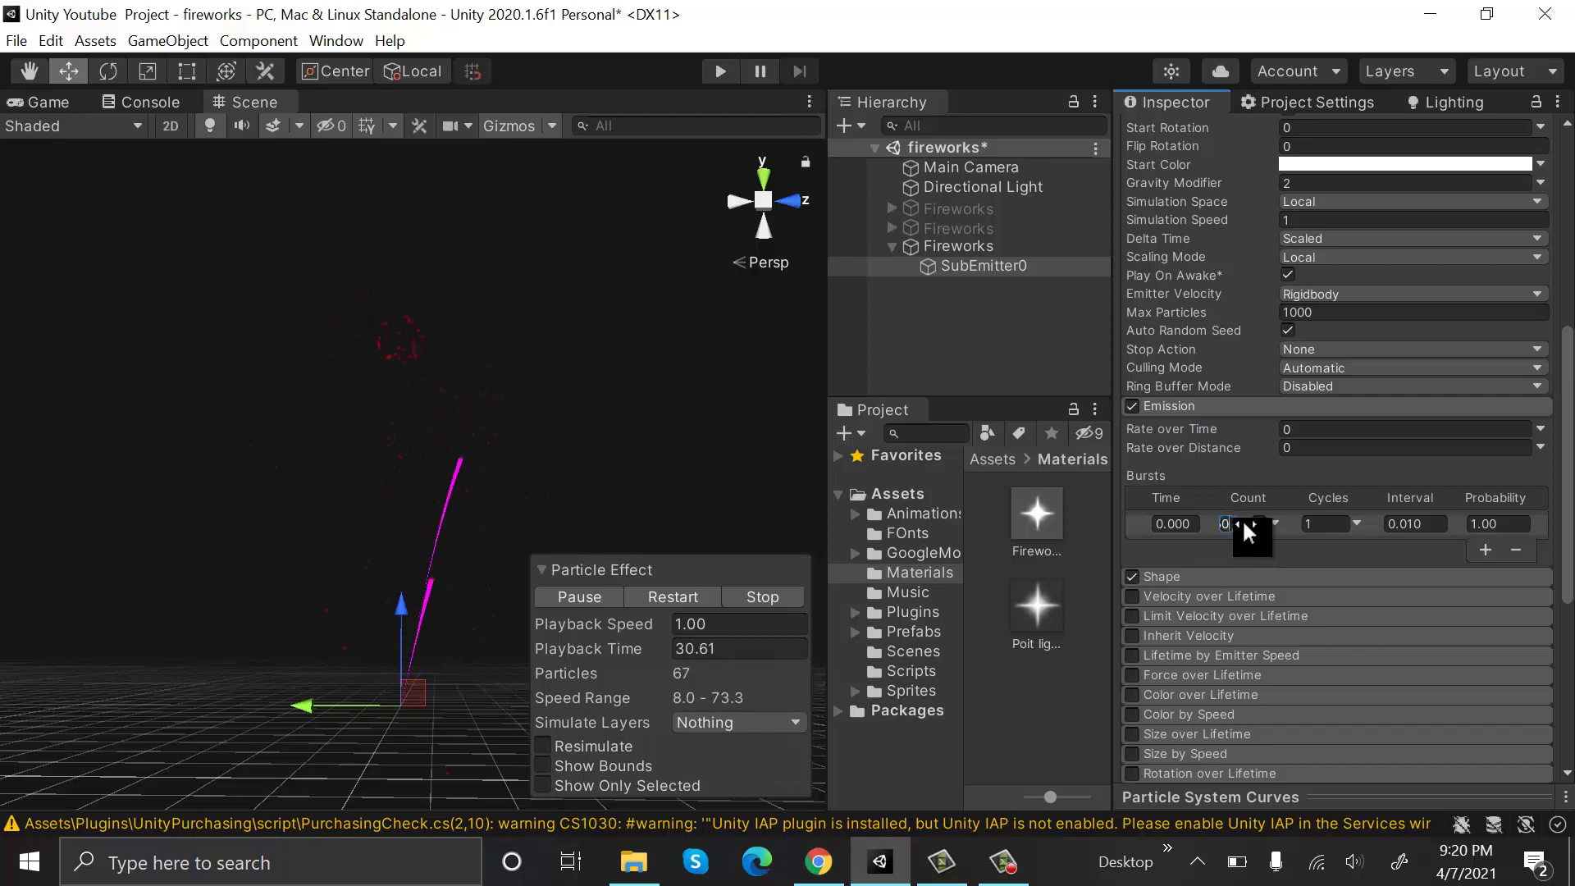
pyautogui.click(1261, 523)
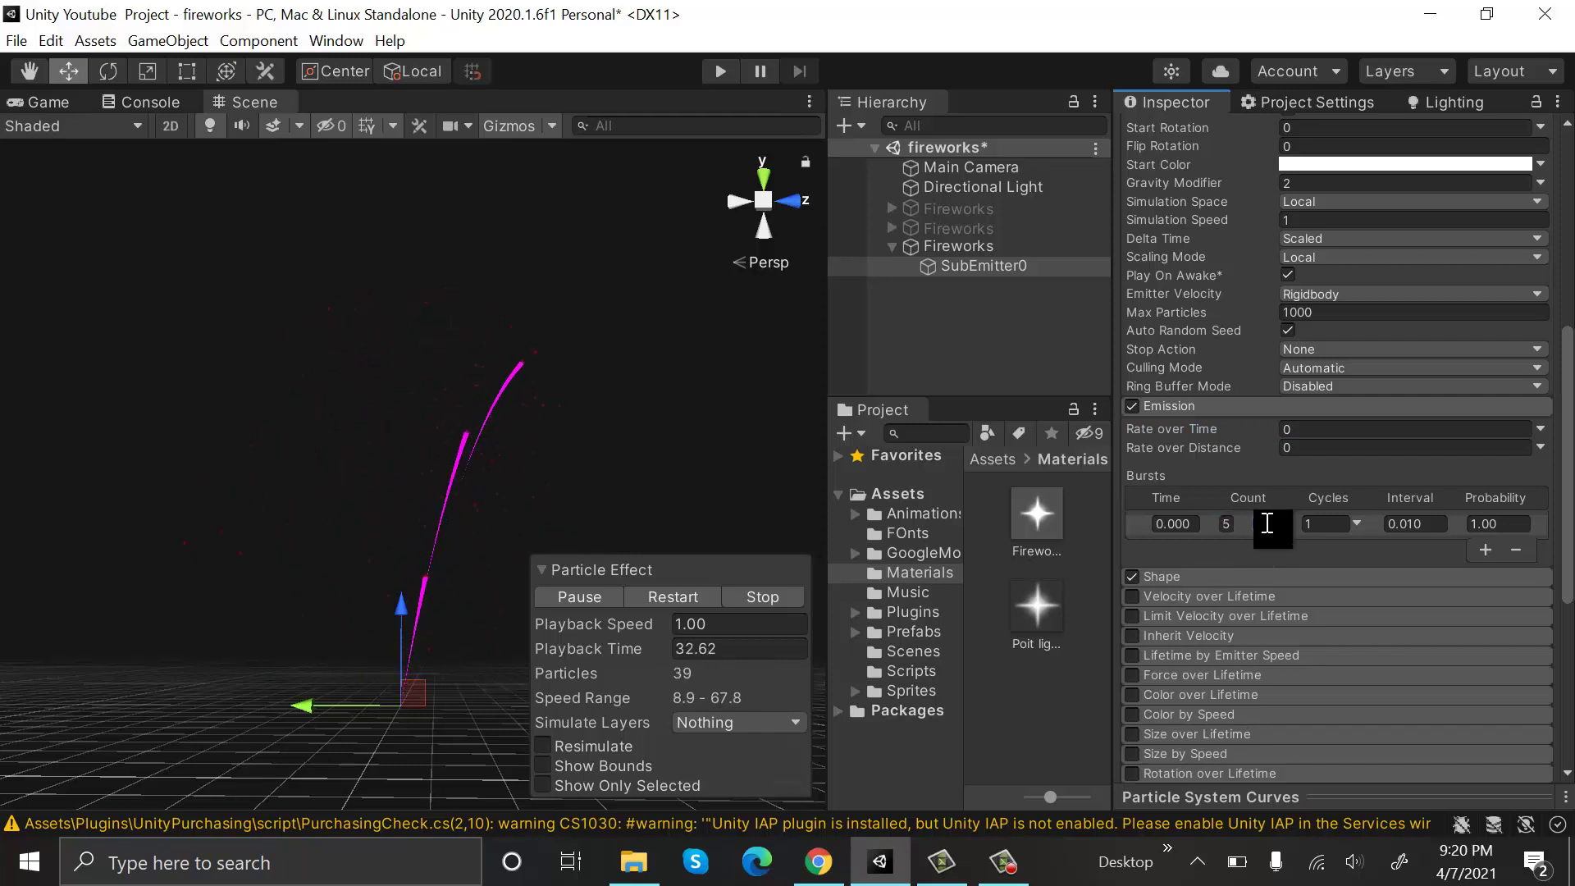
pyautogui.write('10')
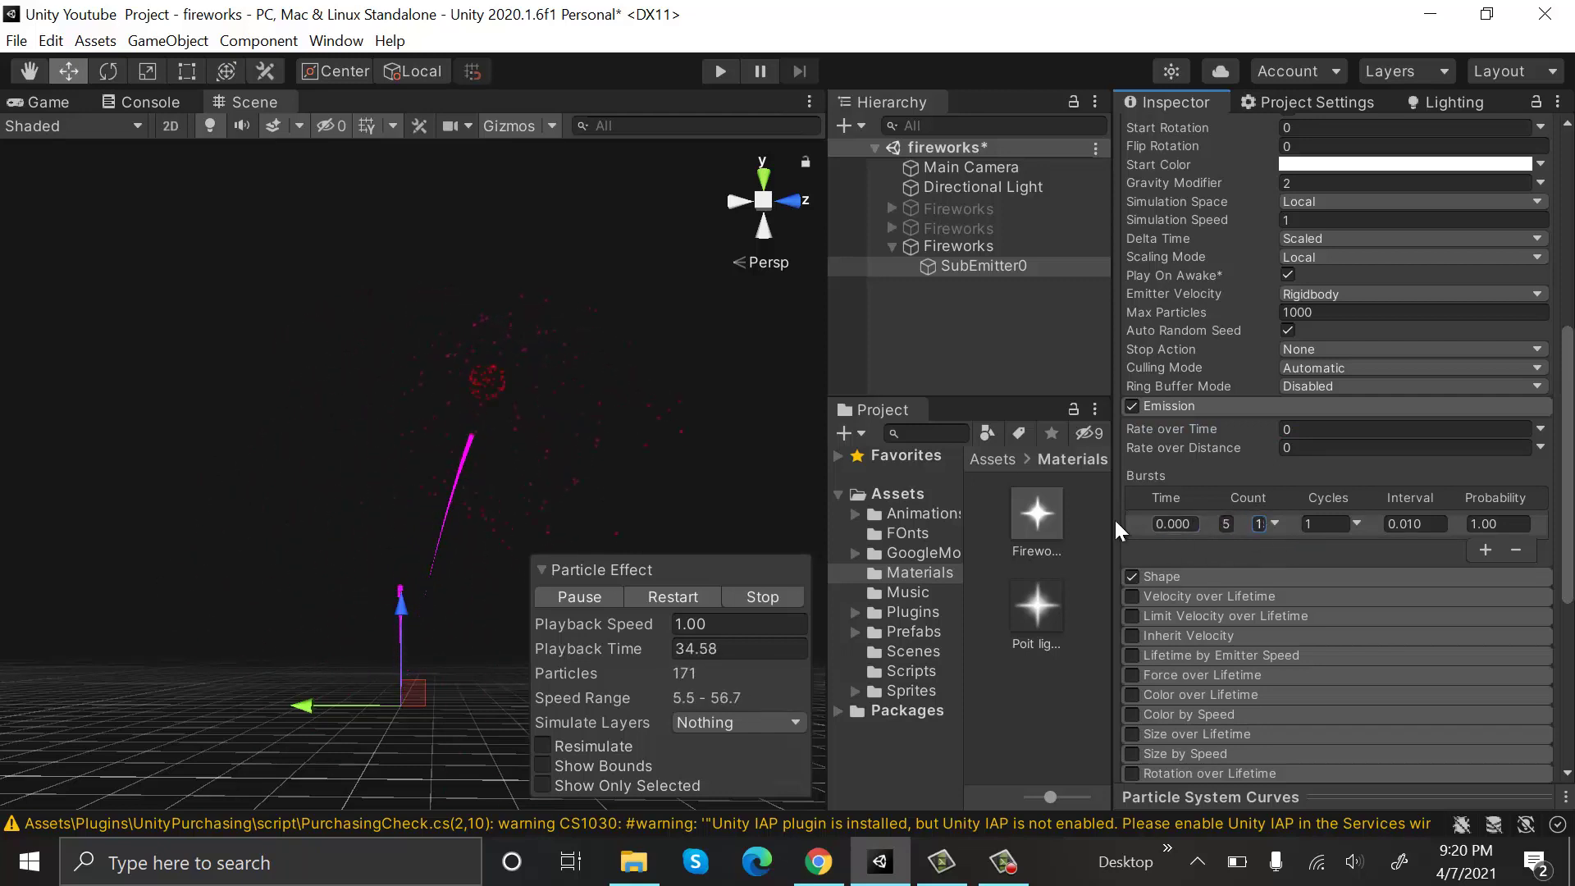
pyautogui.moveTo(1086, 518); pyautogui.dragTo(1135, 520)
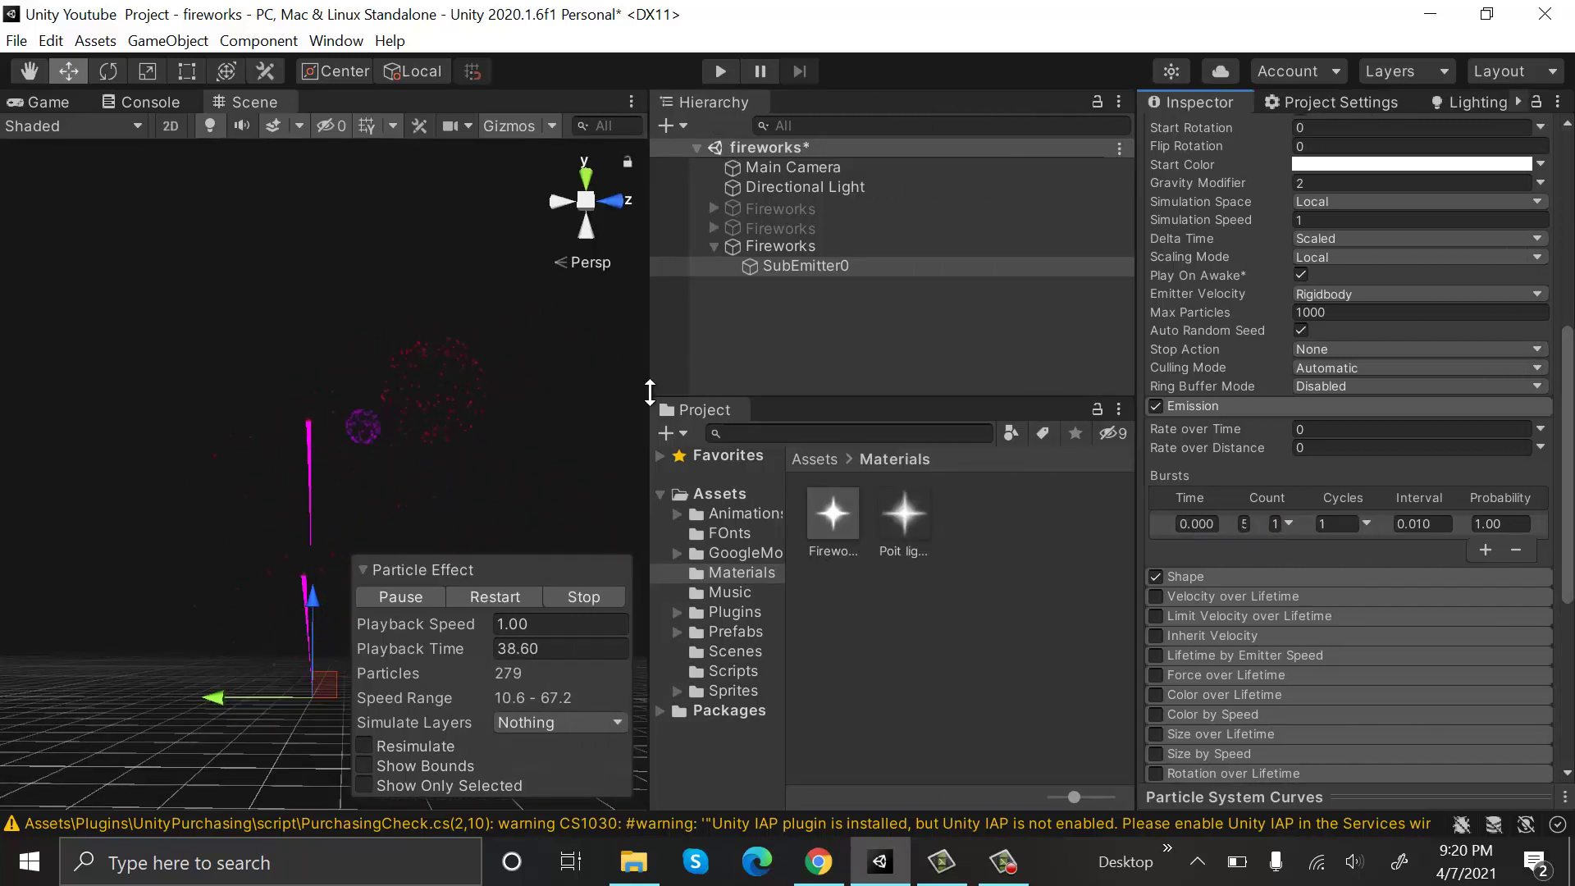
pyautogui.moveTo(647, 392); pyautogui.dragTo(809, 392)
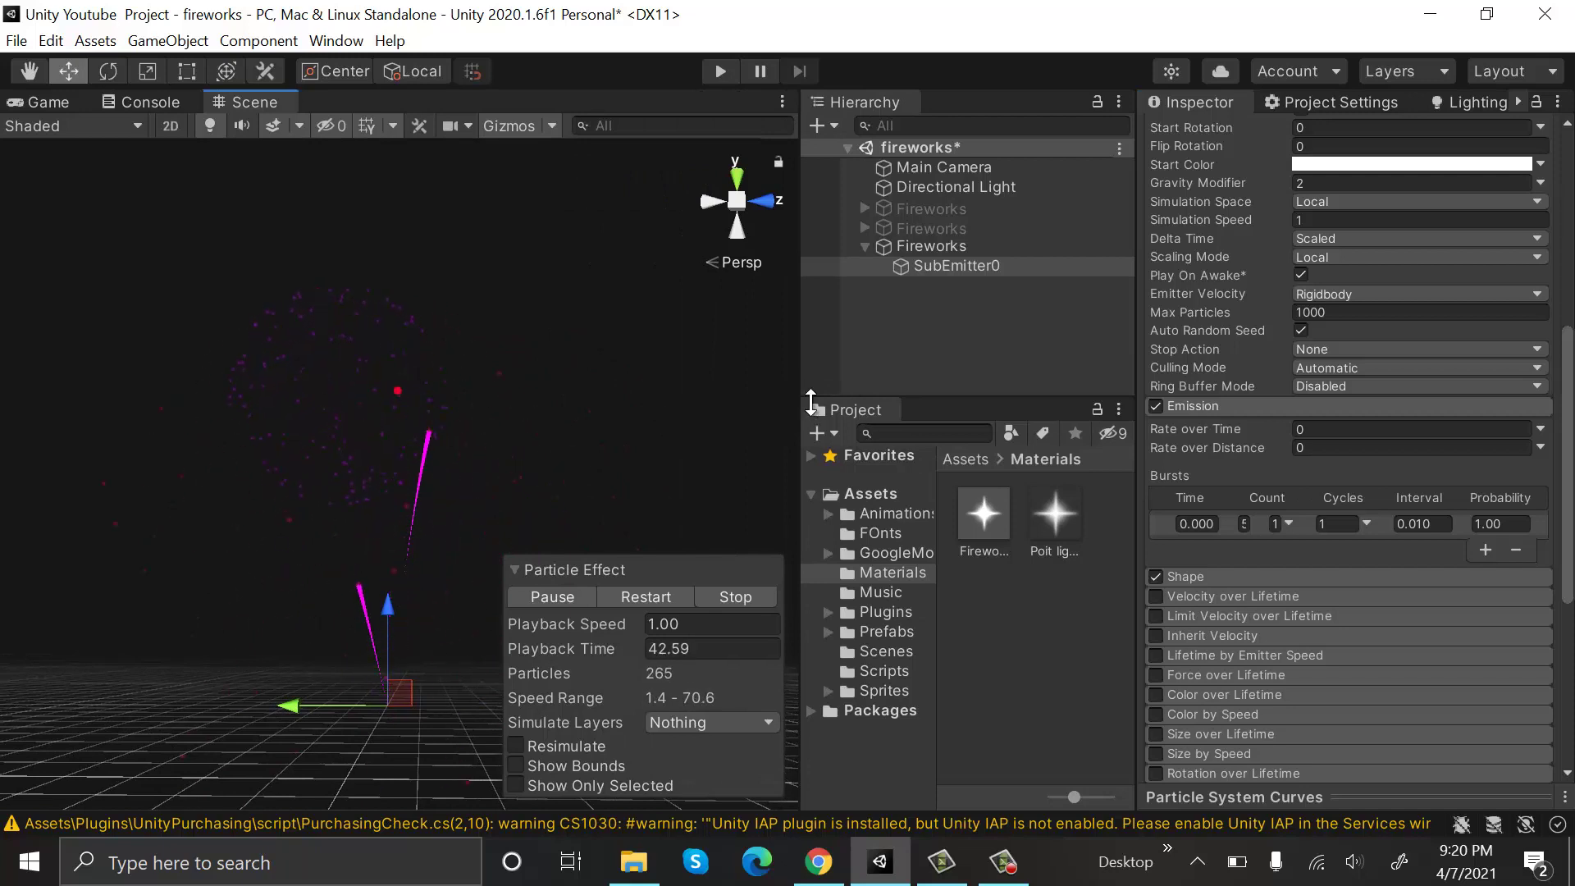
# Keep the Shape module on Sphere and change its Radius from 0.0001 to 1
pyautogui.click(1361, 403)
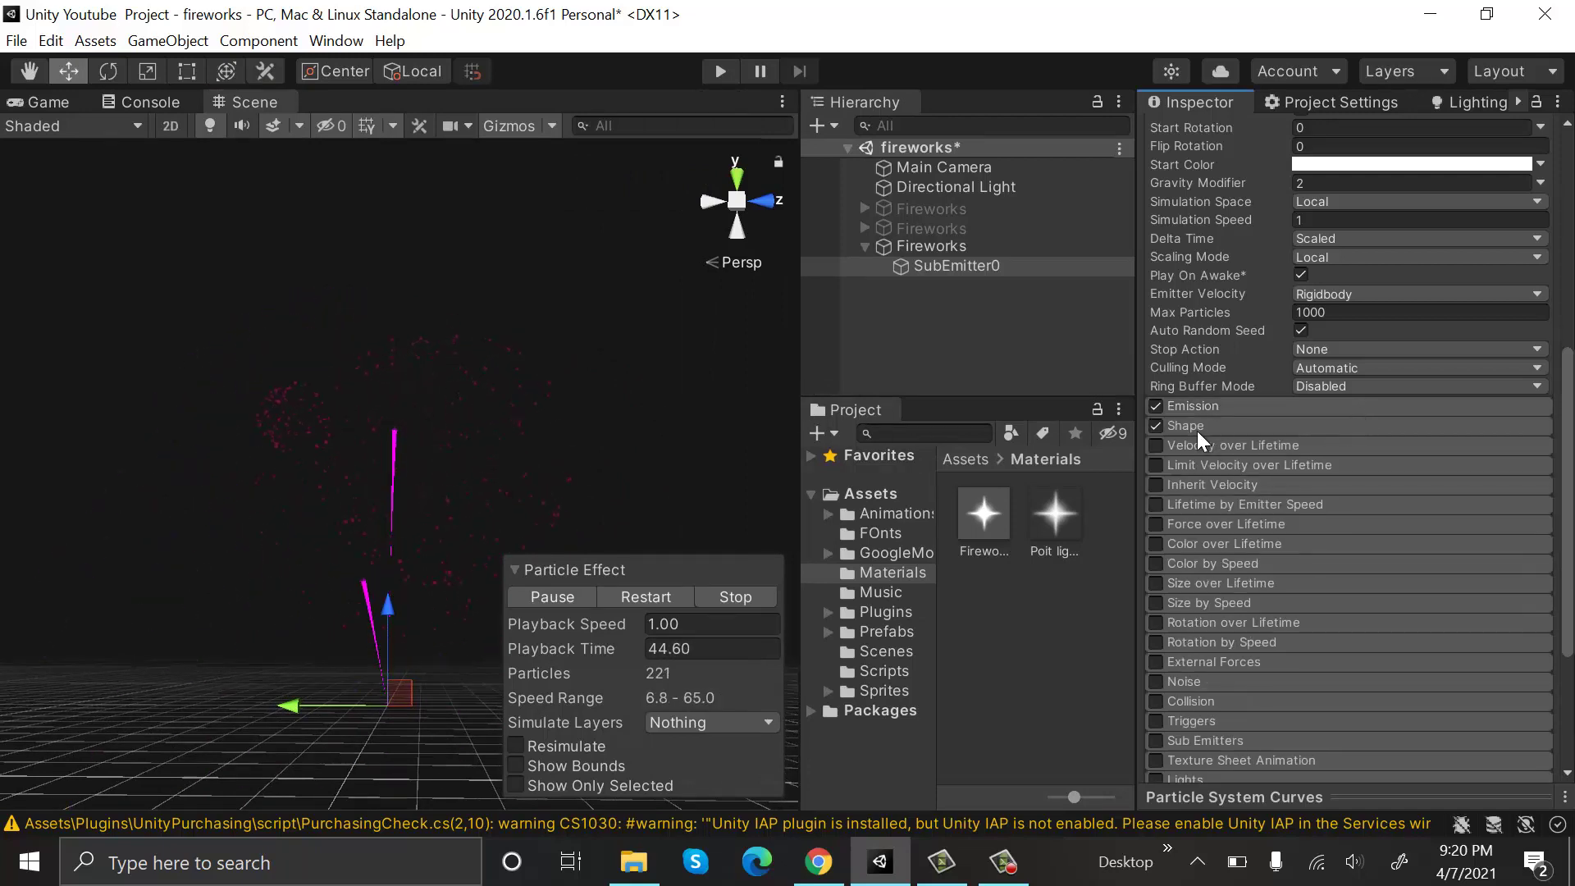
pyautogui.click(1229, 426)
pyautogui.click(1388, 449)
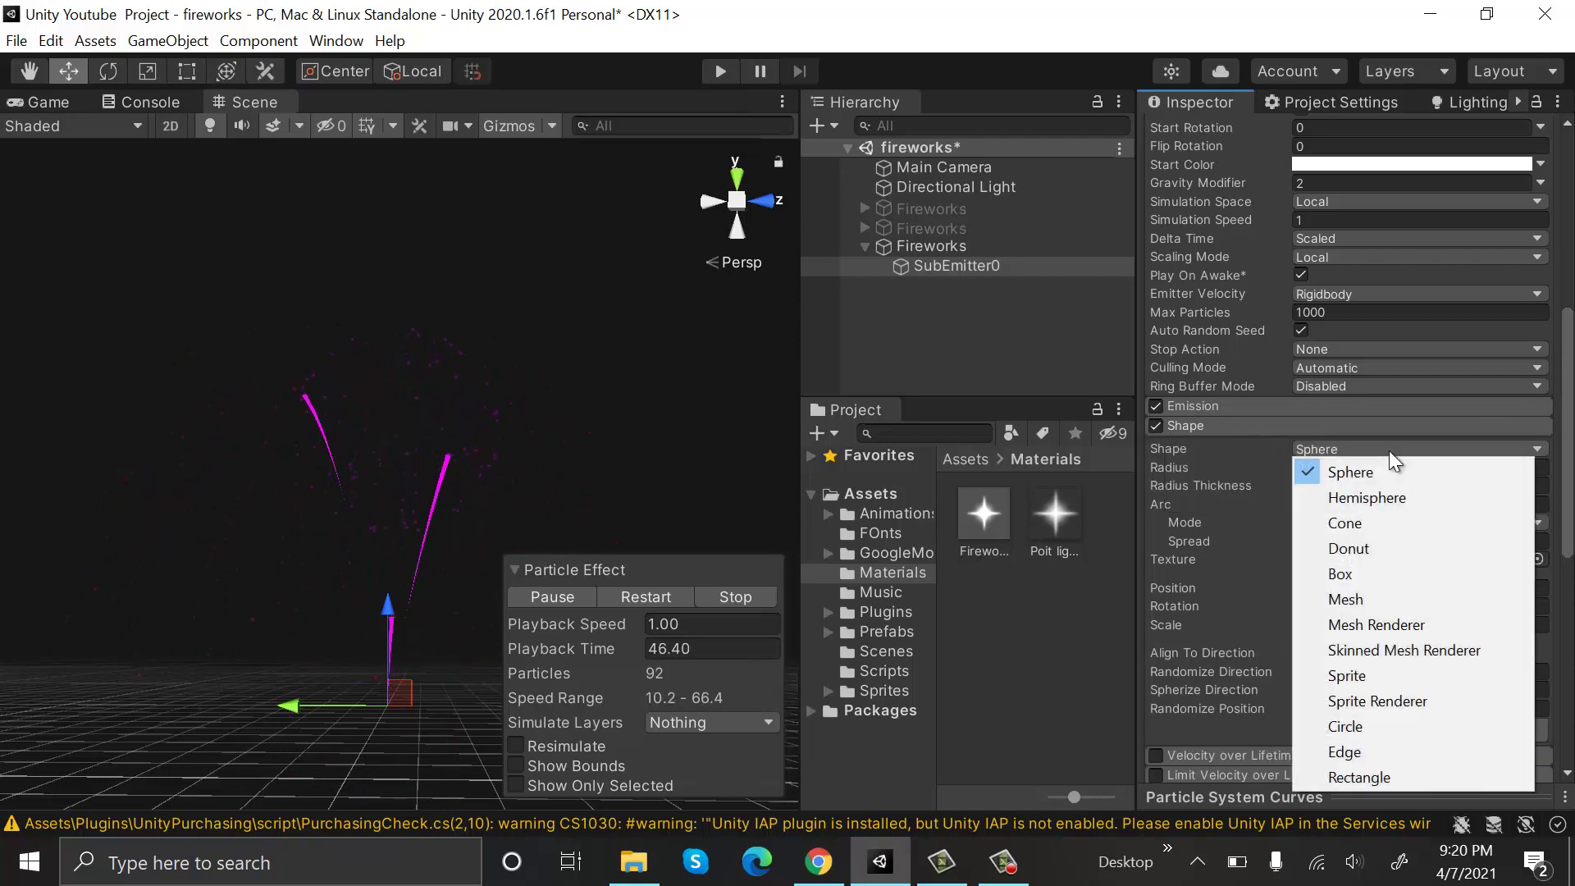
pyautogui.click(1437, 448)
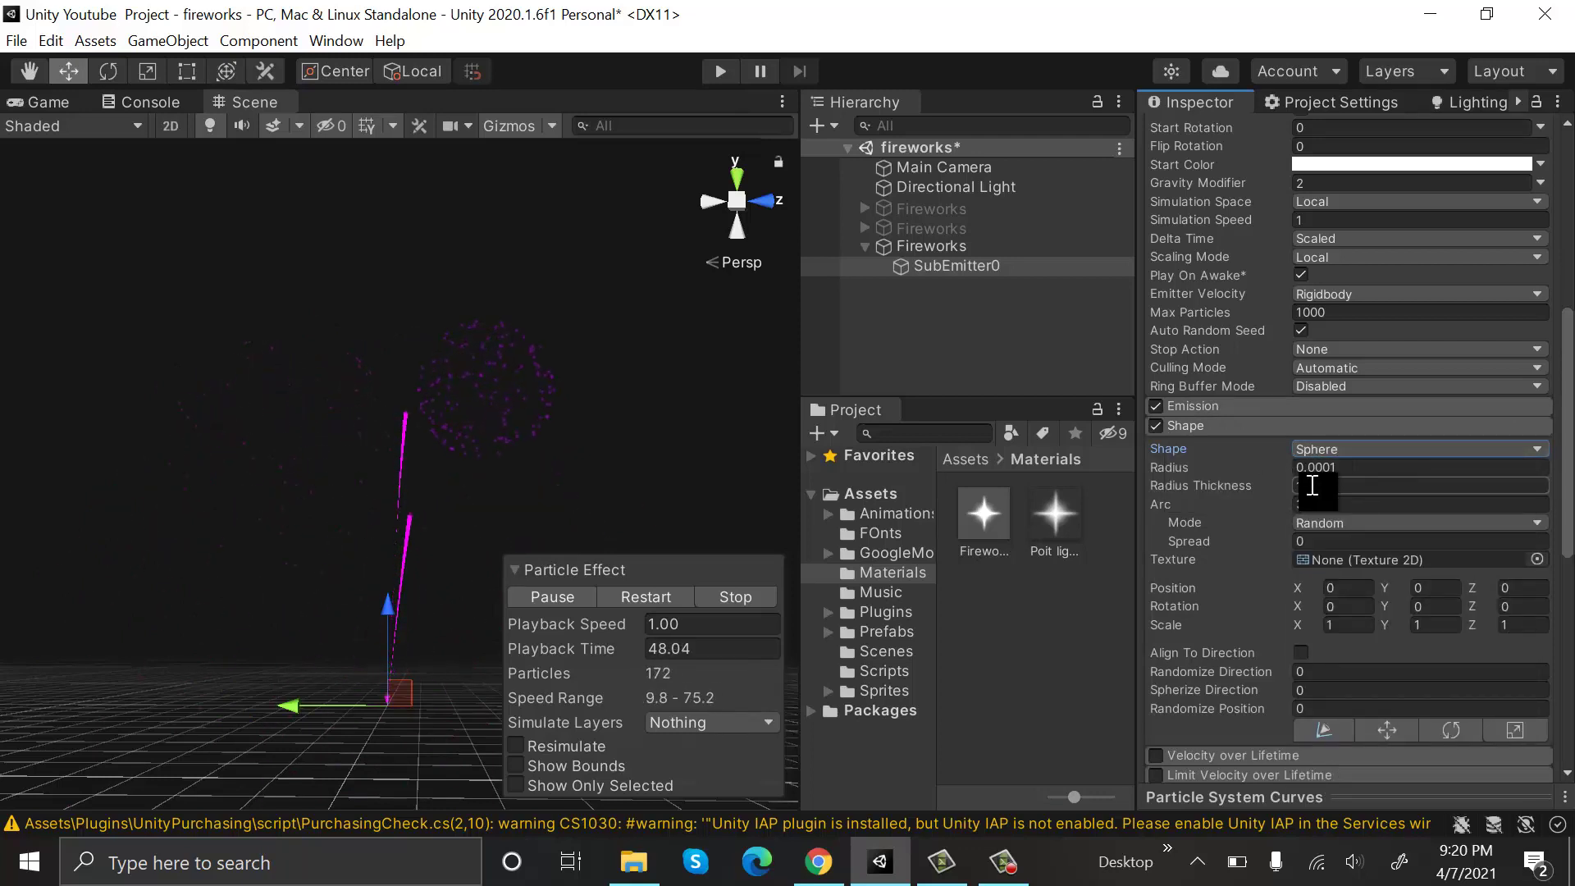
pyautogui.click(1390, 467)
pyautogui.write('1')
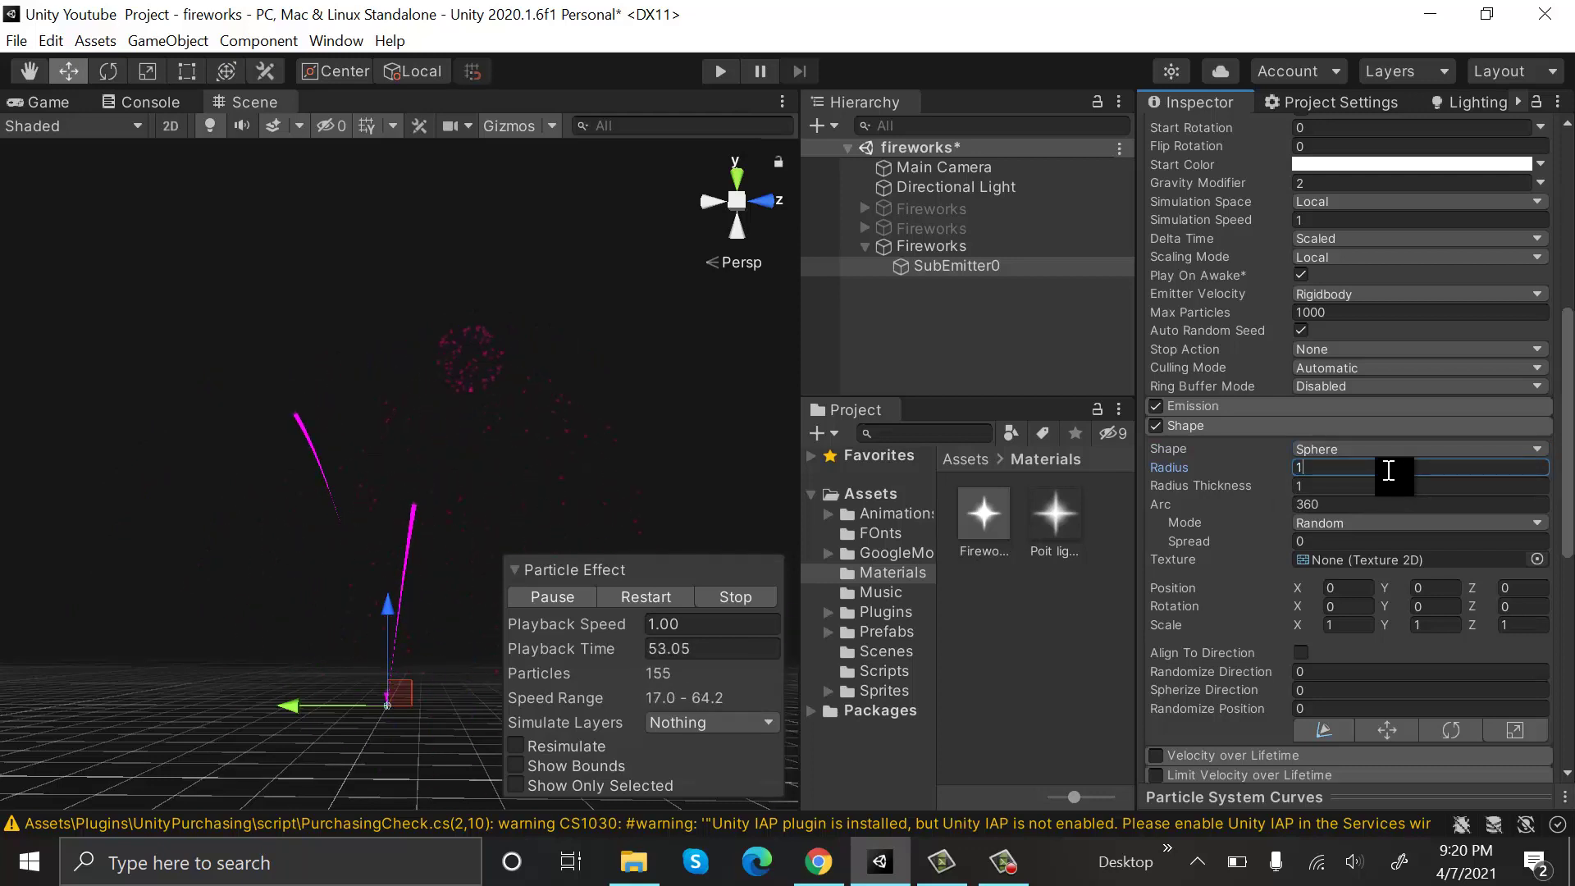
# Tick Limit Velocity over Lifetime and switch its Speed mode to Curve
pyautogui.click(1429, 423)
pyautogui.click(1156, 465)
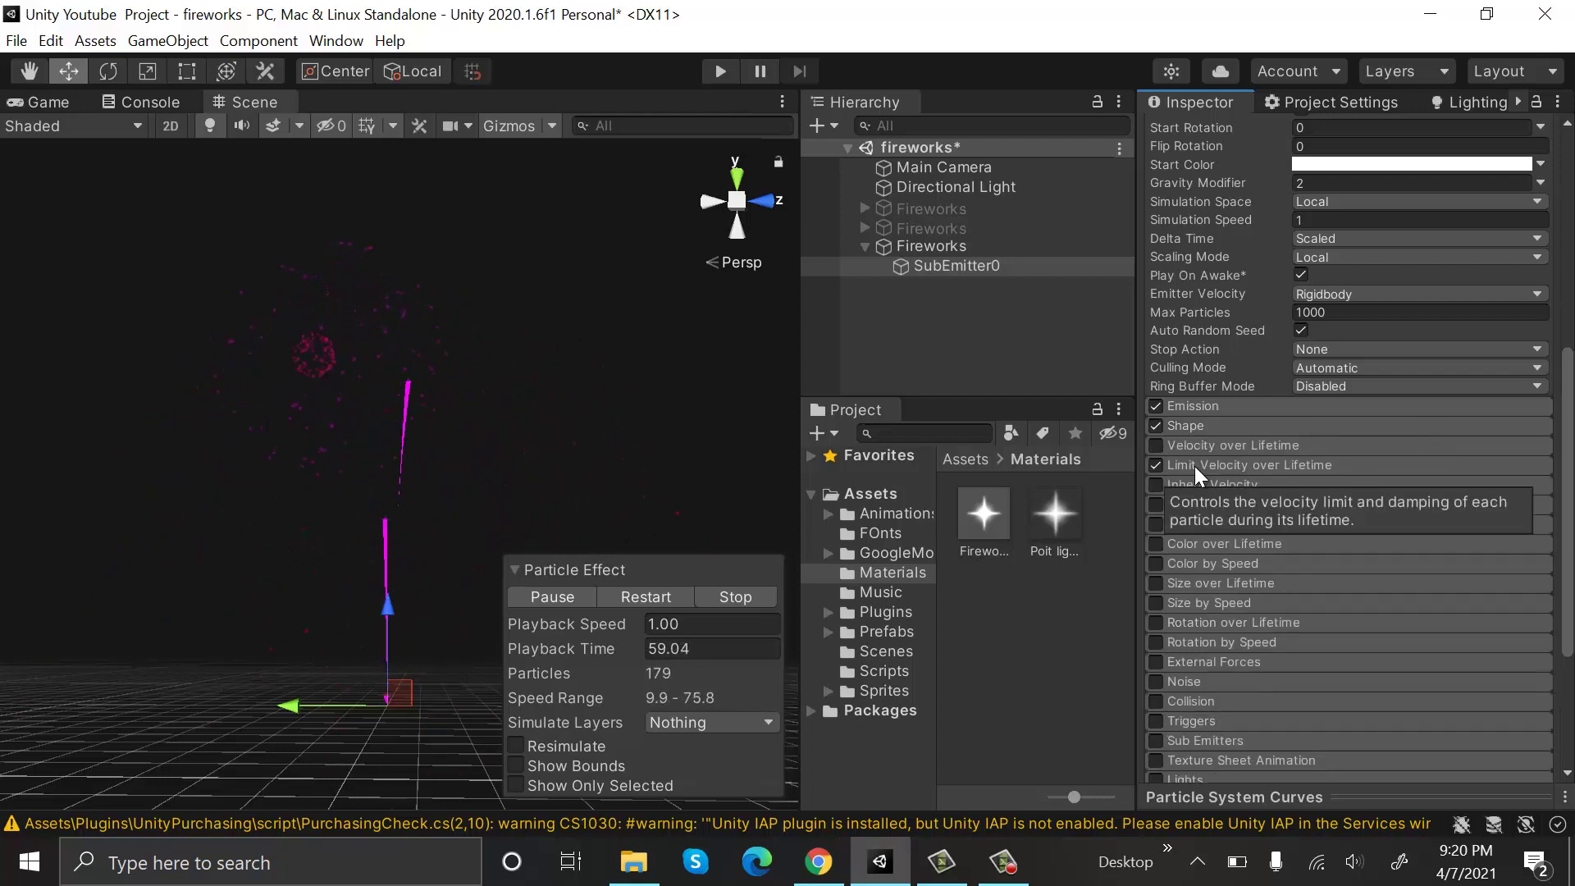
pyautogui.click(1195, 466)
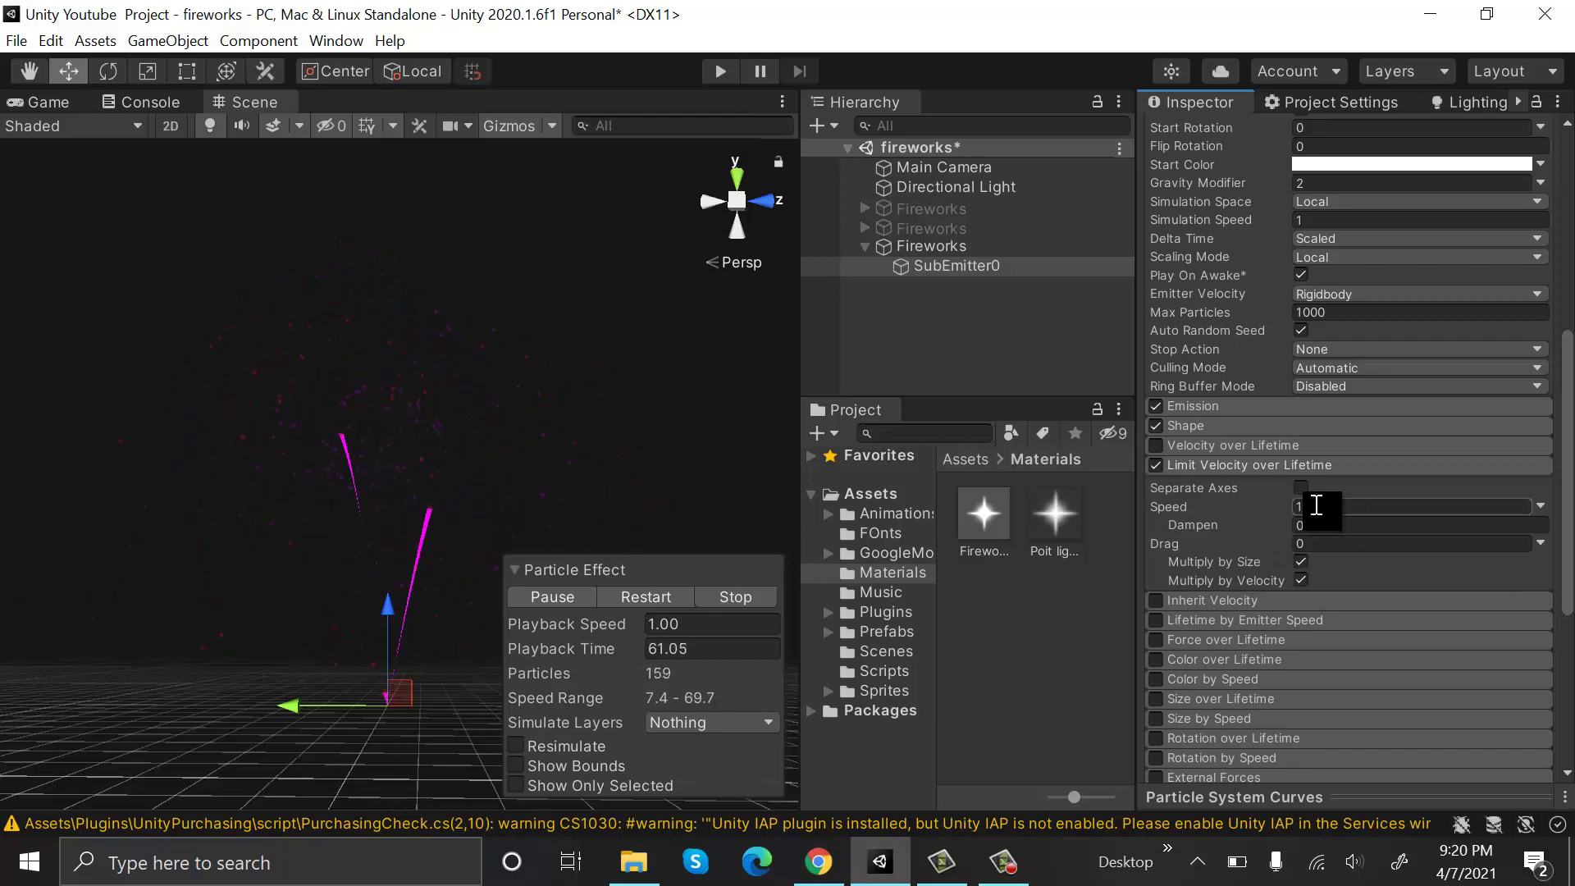
pyautogui.click(1316, 505)
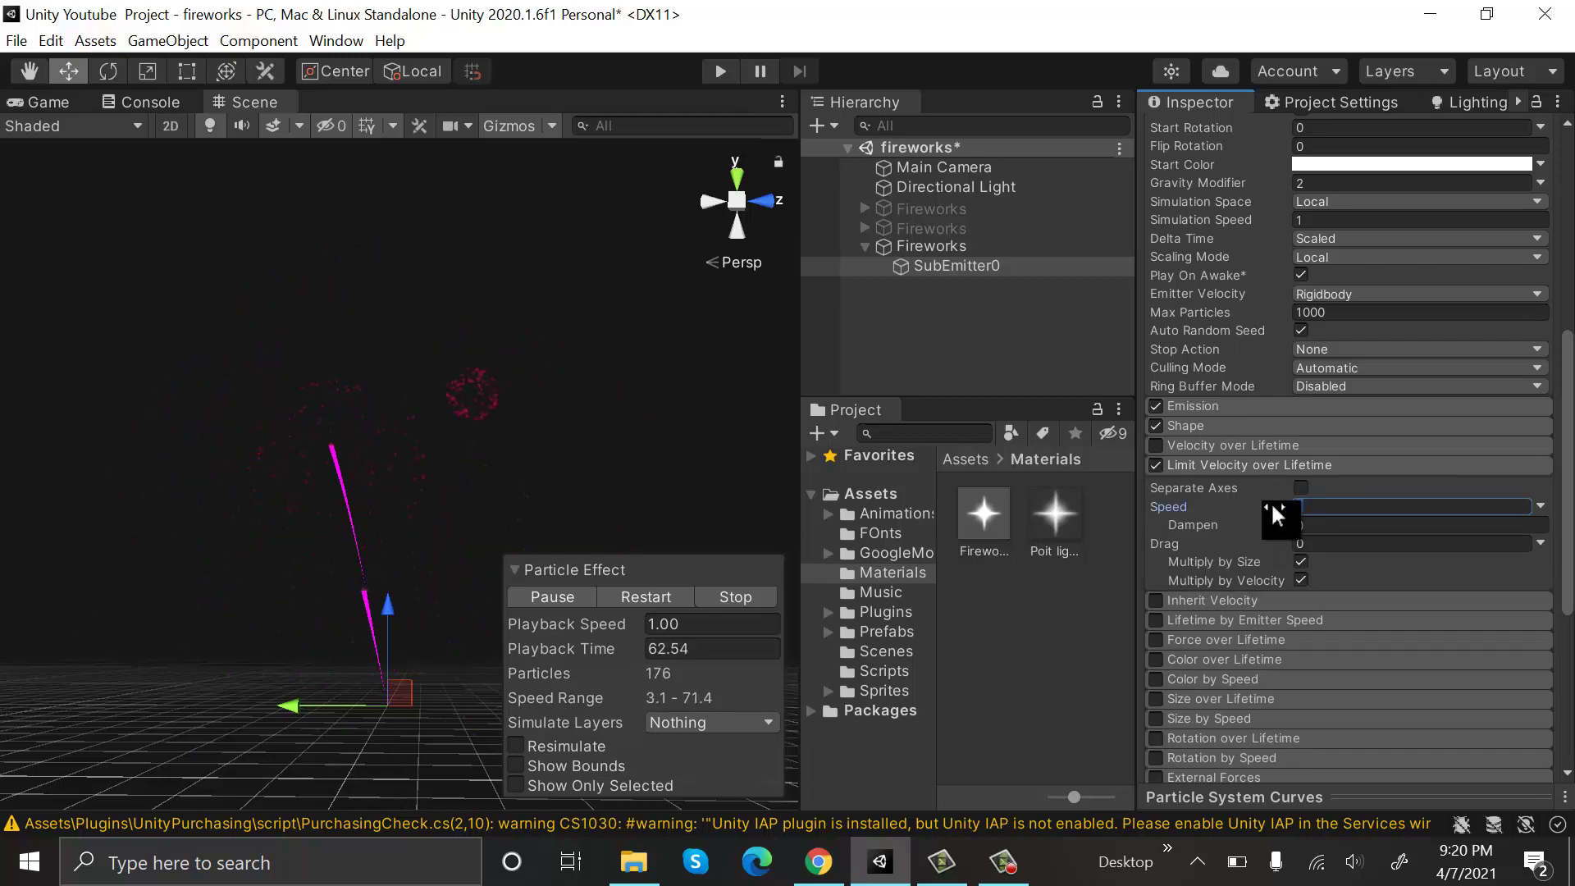
pyautogui.click(1540, 508)
pyautogui.click(1417, 552)
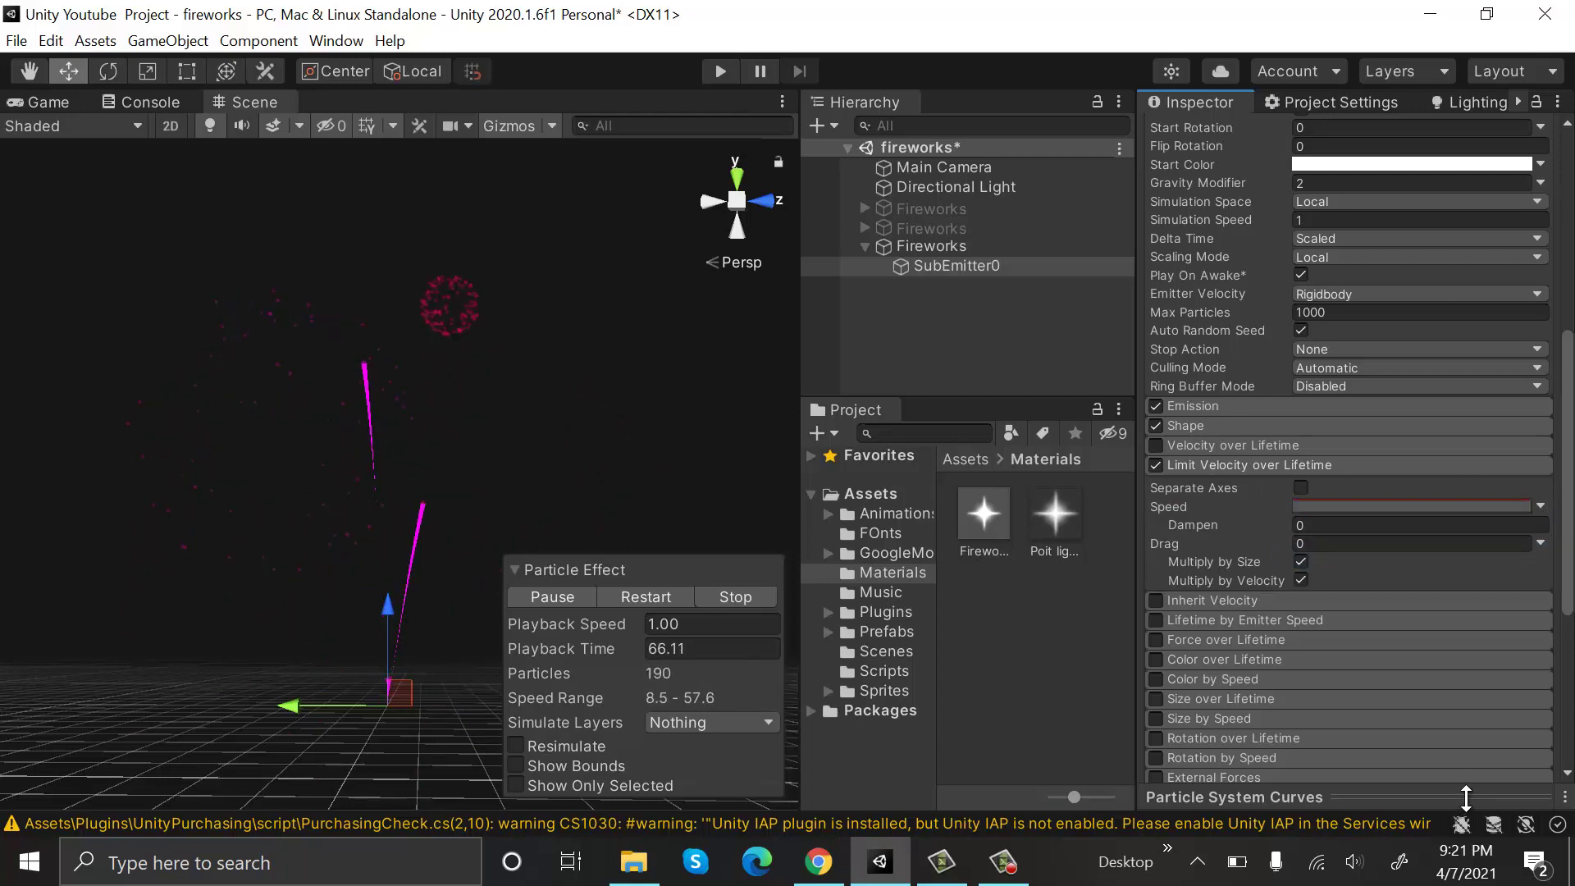
# Apply the ease preset to the Speed curve and flatten its first key so it eases from 0 to 1
pyautogui.moveTo(1461, 798); pyautogui.dragTo(1507, 455)
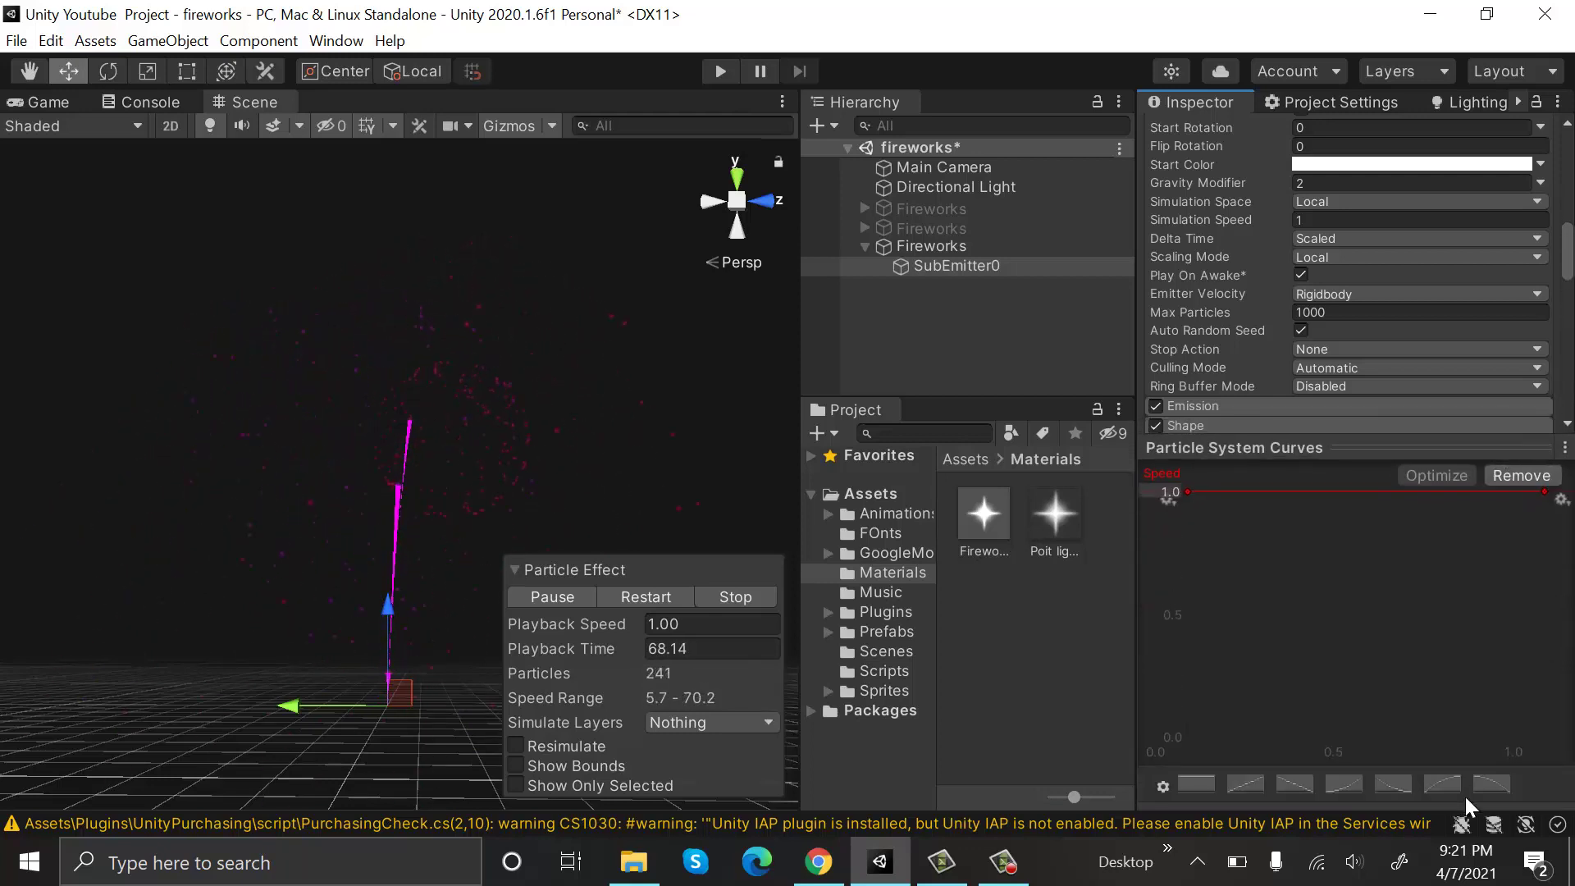
pyautogui.click(1448, 780)
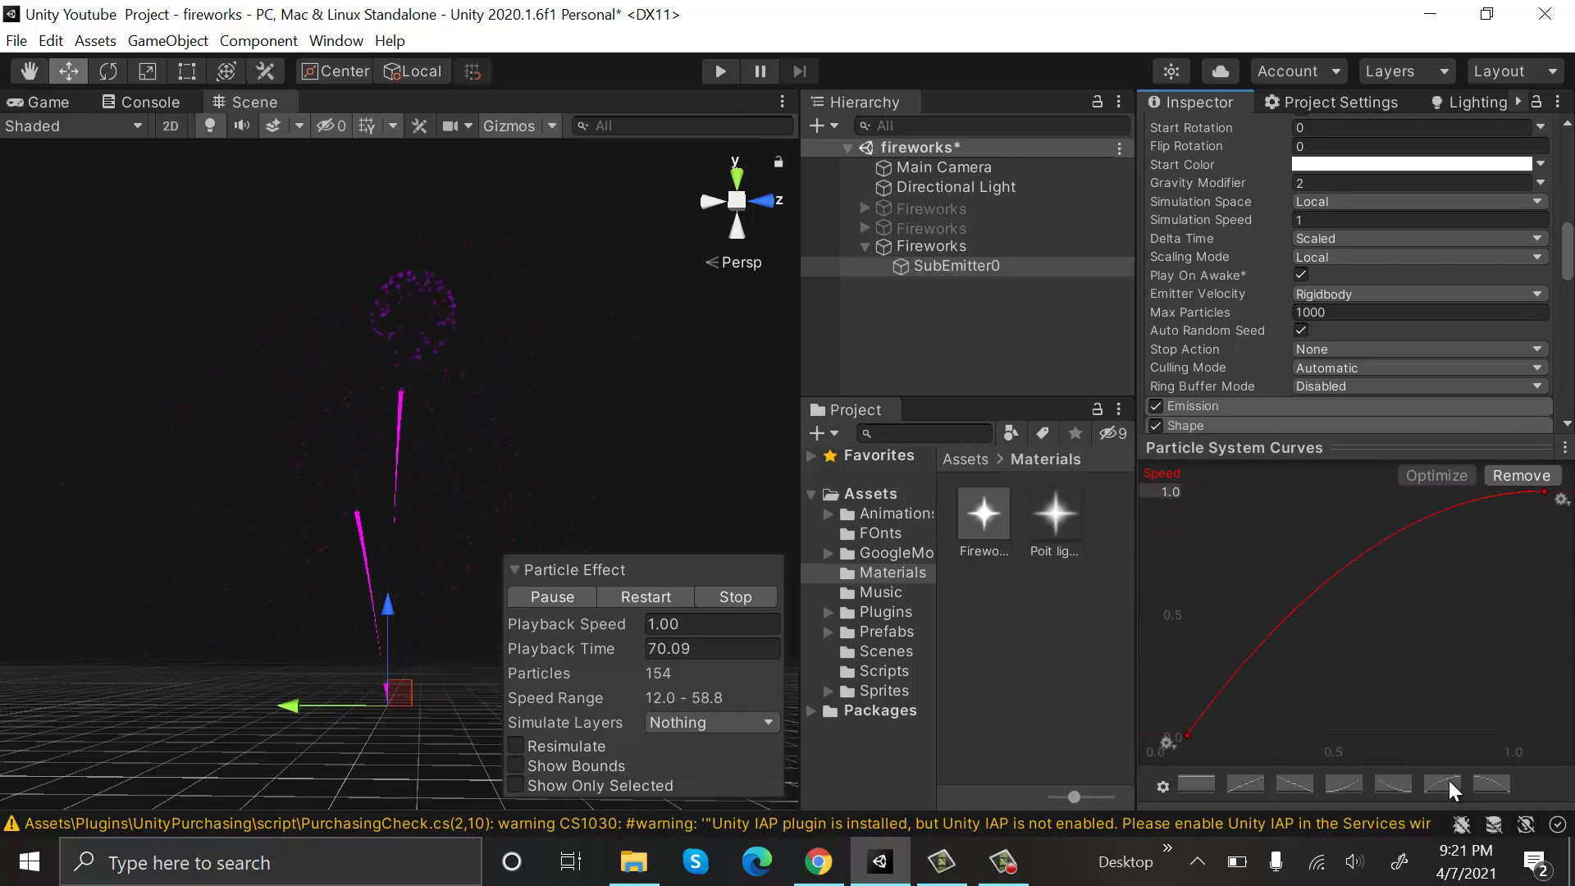
pyautogui.click(1186, 735)
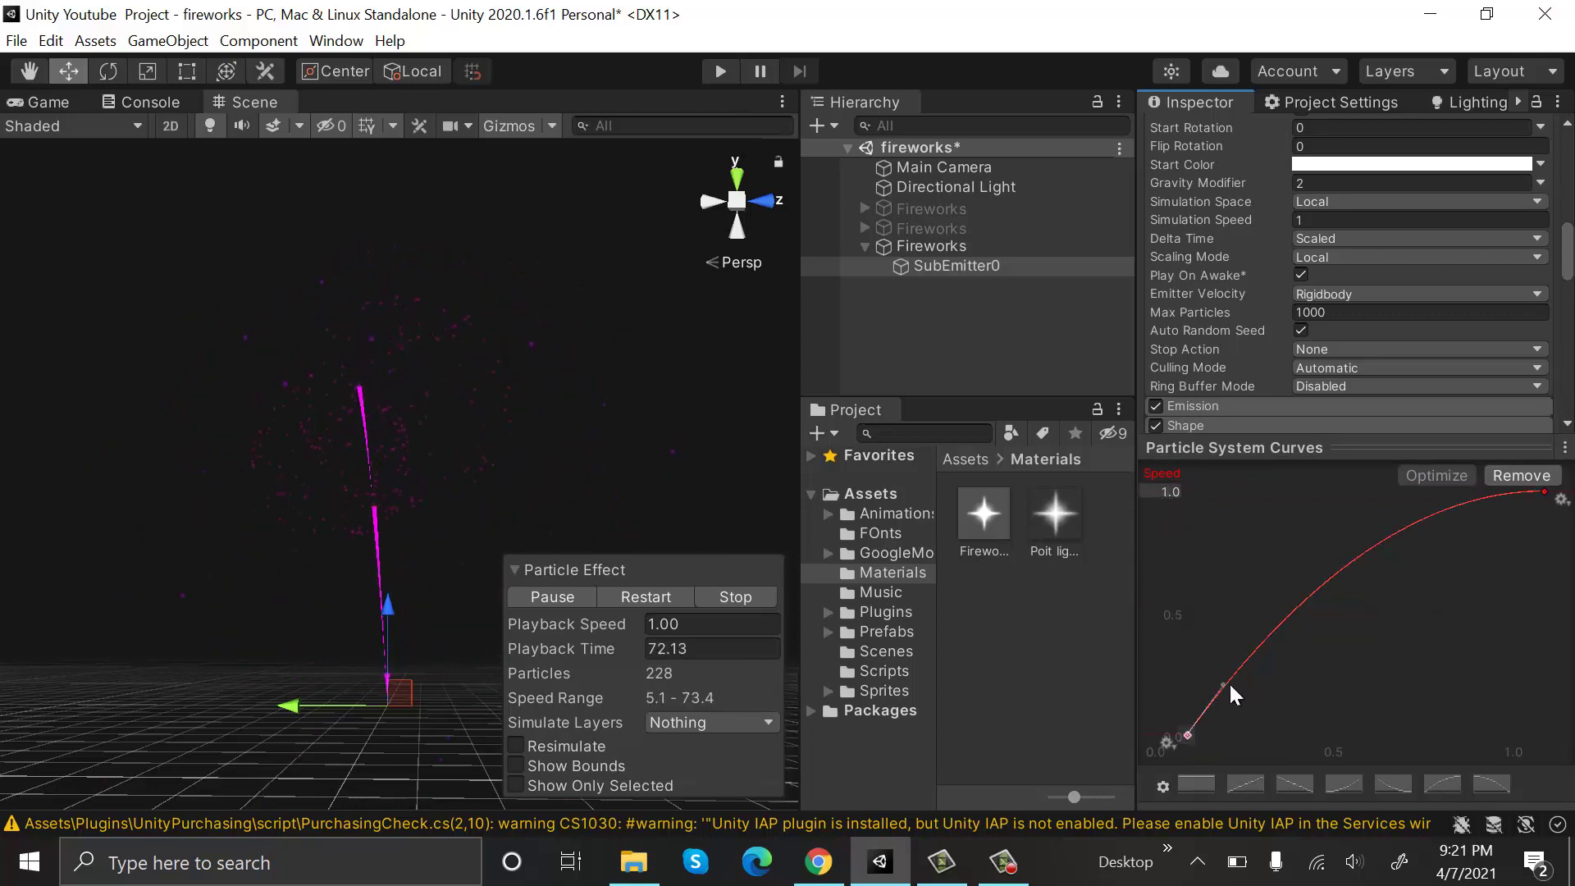
pyautogui.moveTo(1224, 684); pyautogui.dragTo(1263, 727)
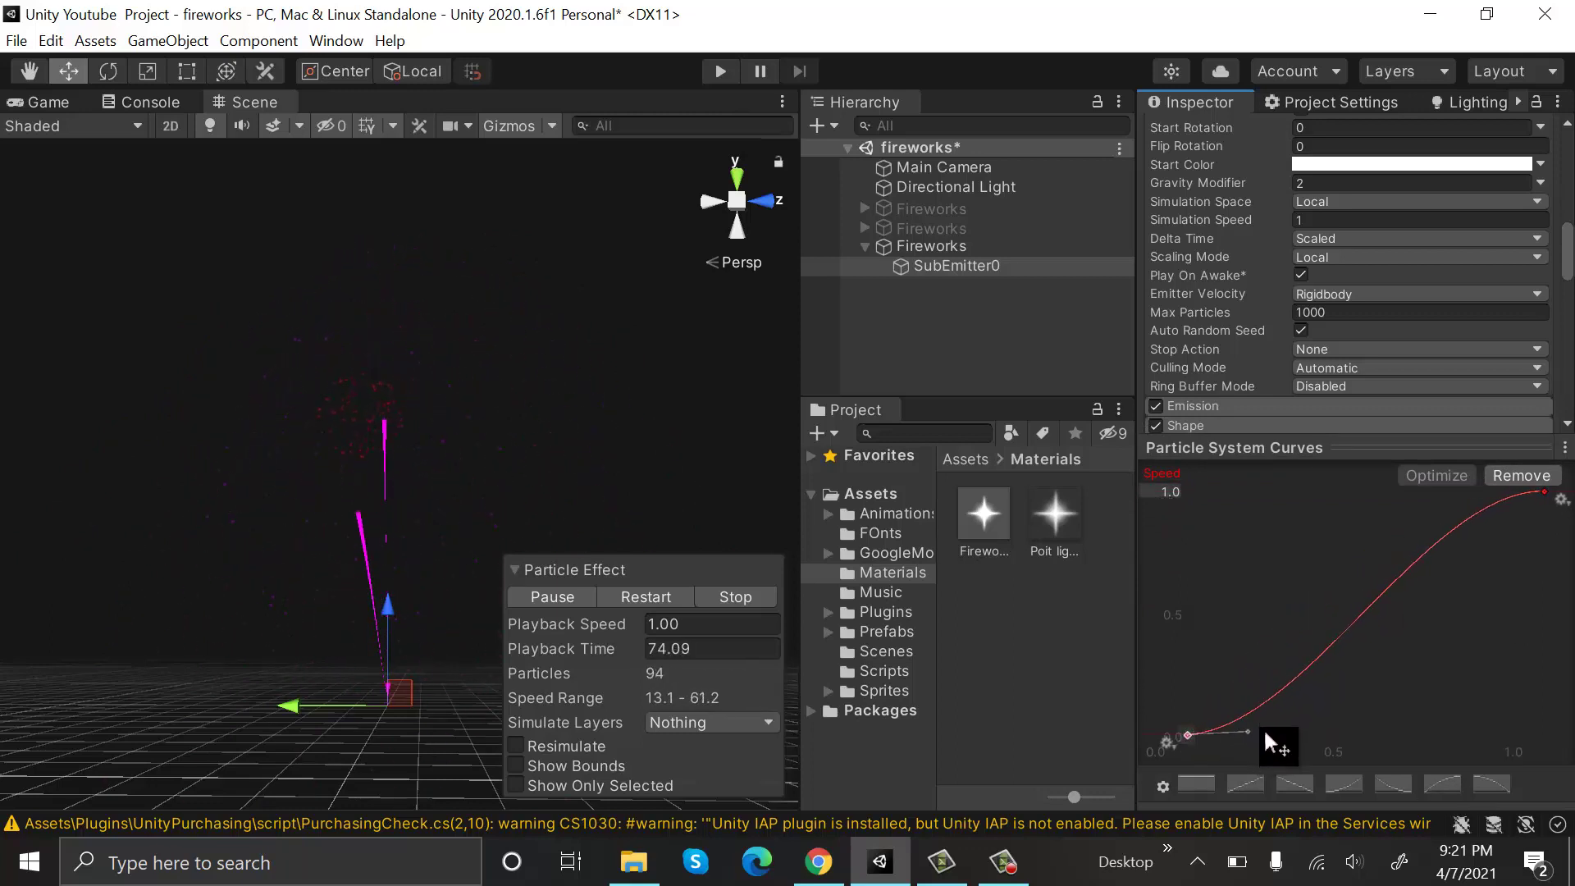
pyautogui.click(1543, 493)
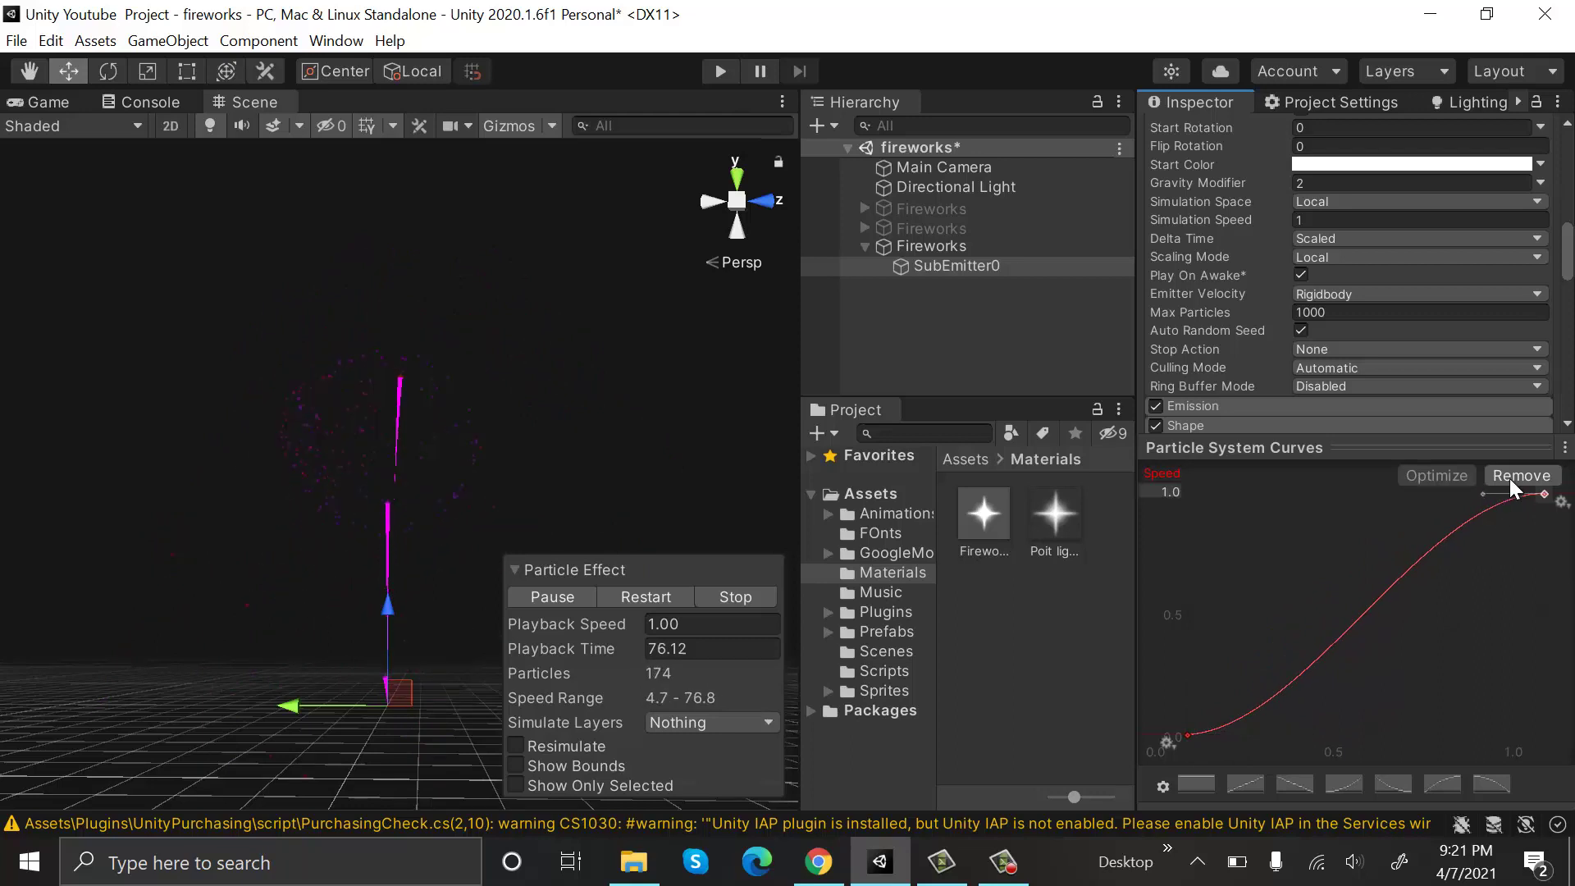
pyautogui.moveTo(1480, 450); pyautogui.dragTo(1489, 750)
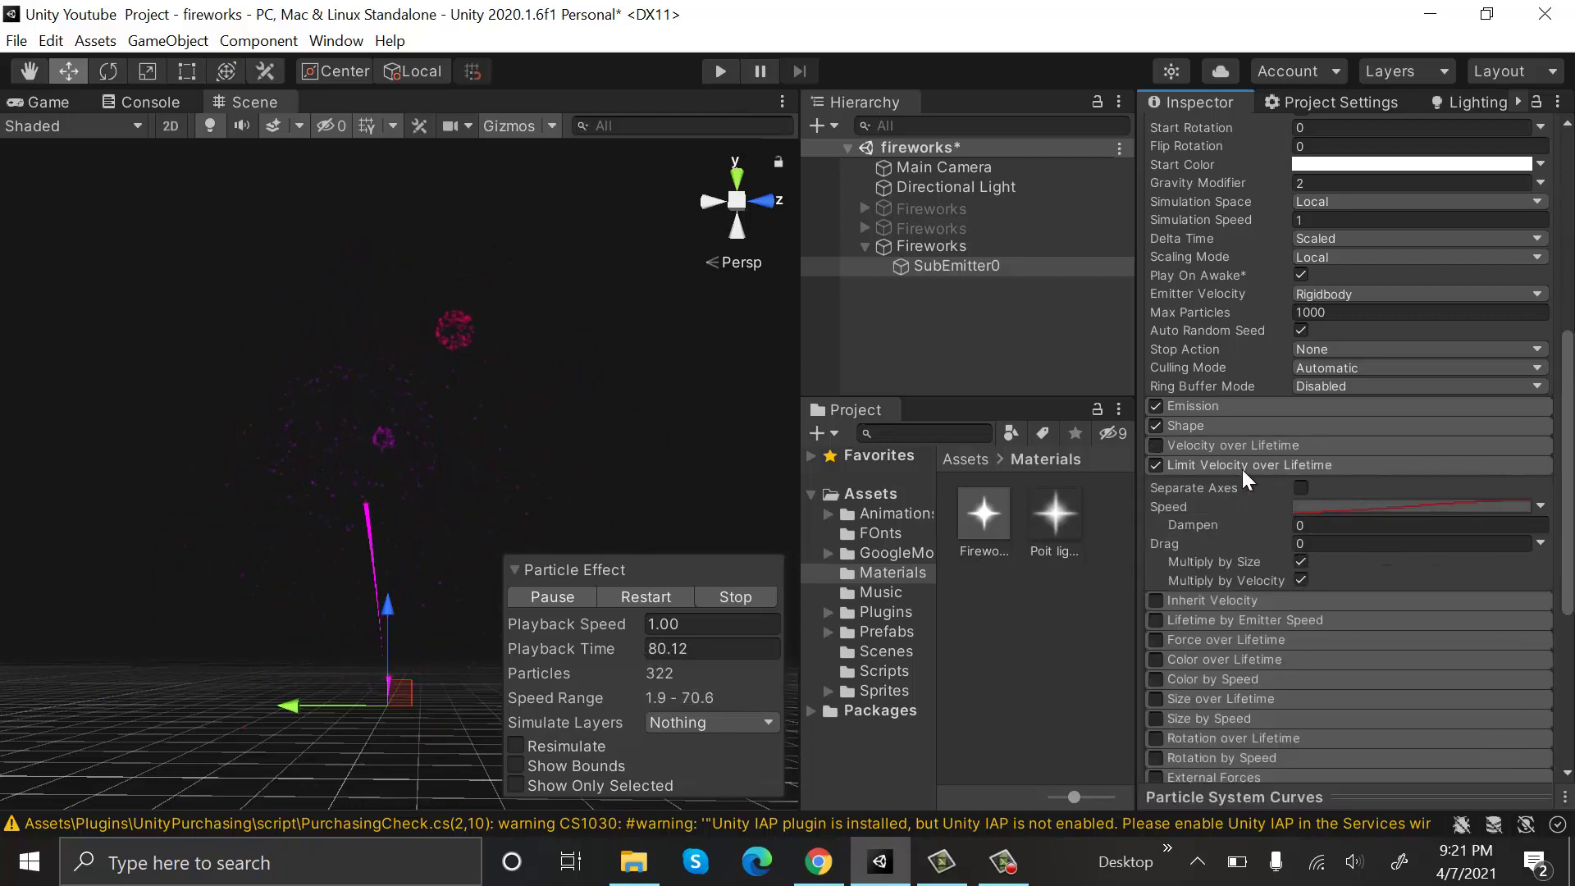
# Enable Color over Lifetime and set its gradient's end alpha to 0
pyautogui.click(1218, 462)
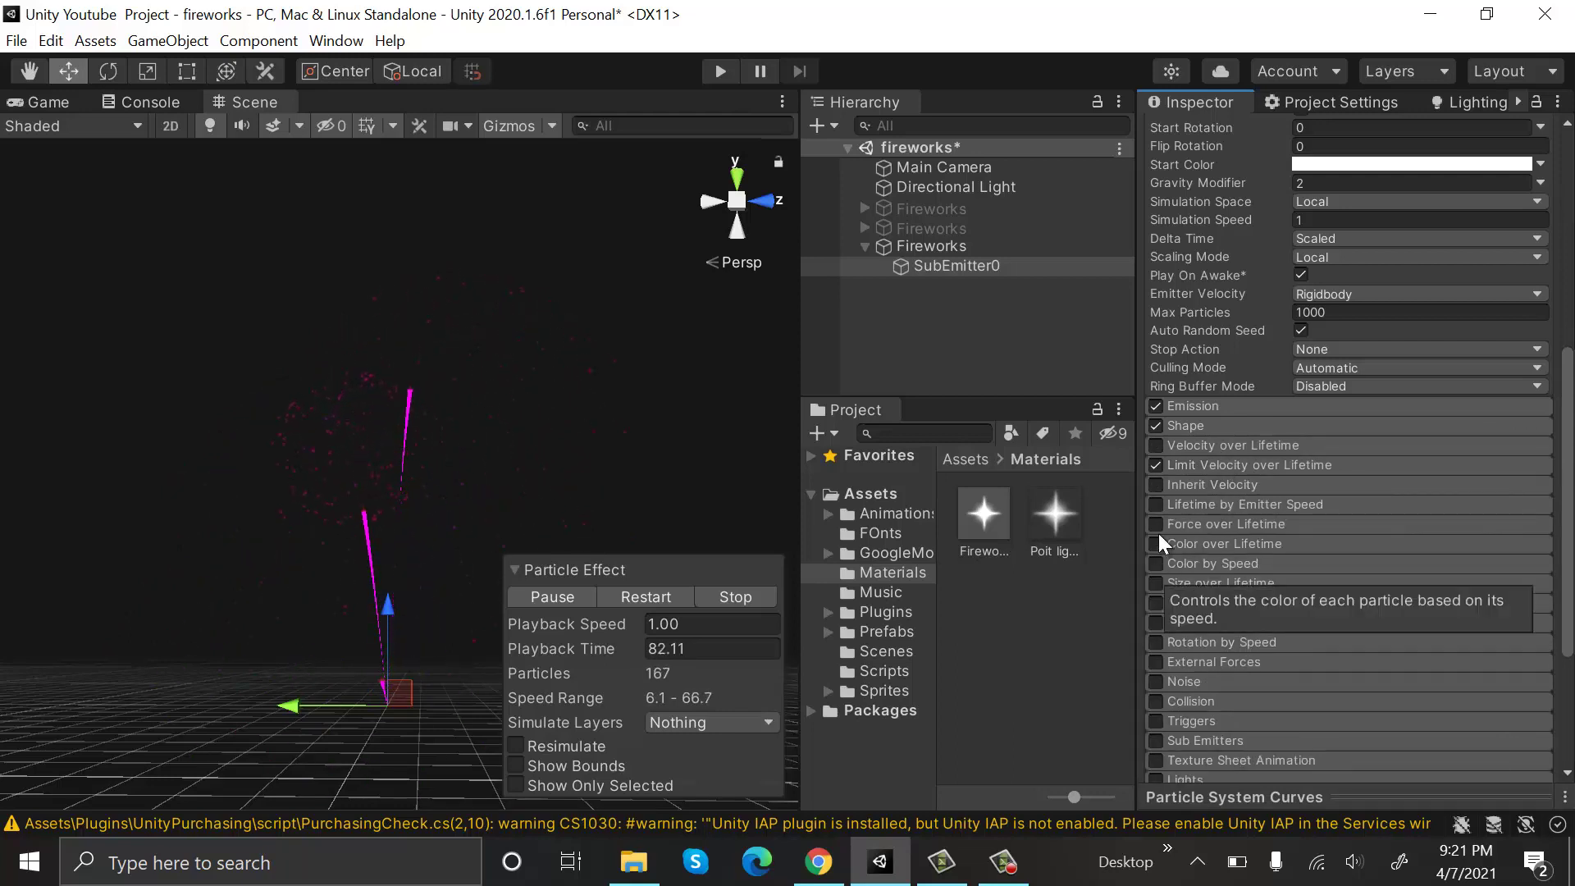
pyautogui.click(1212, 543)
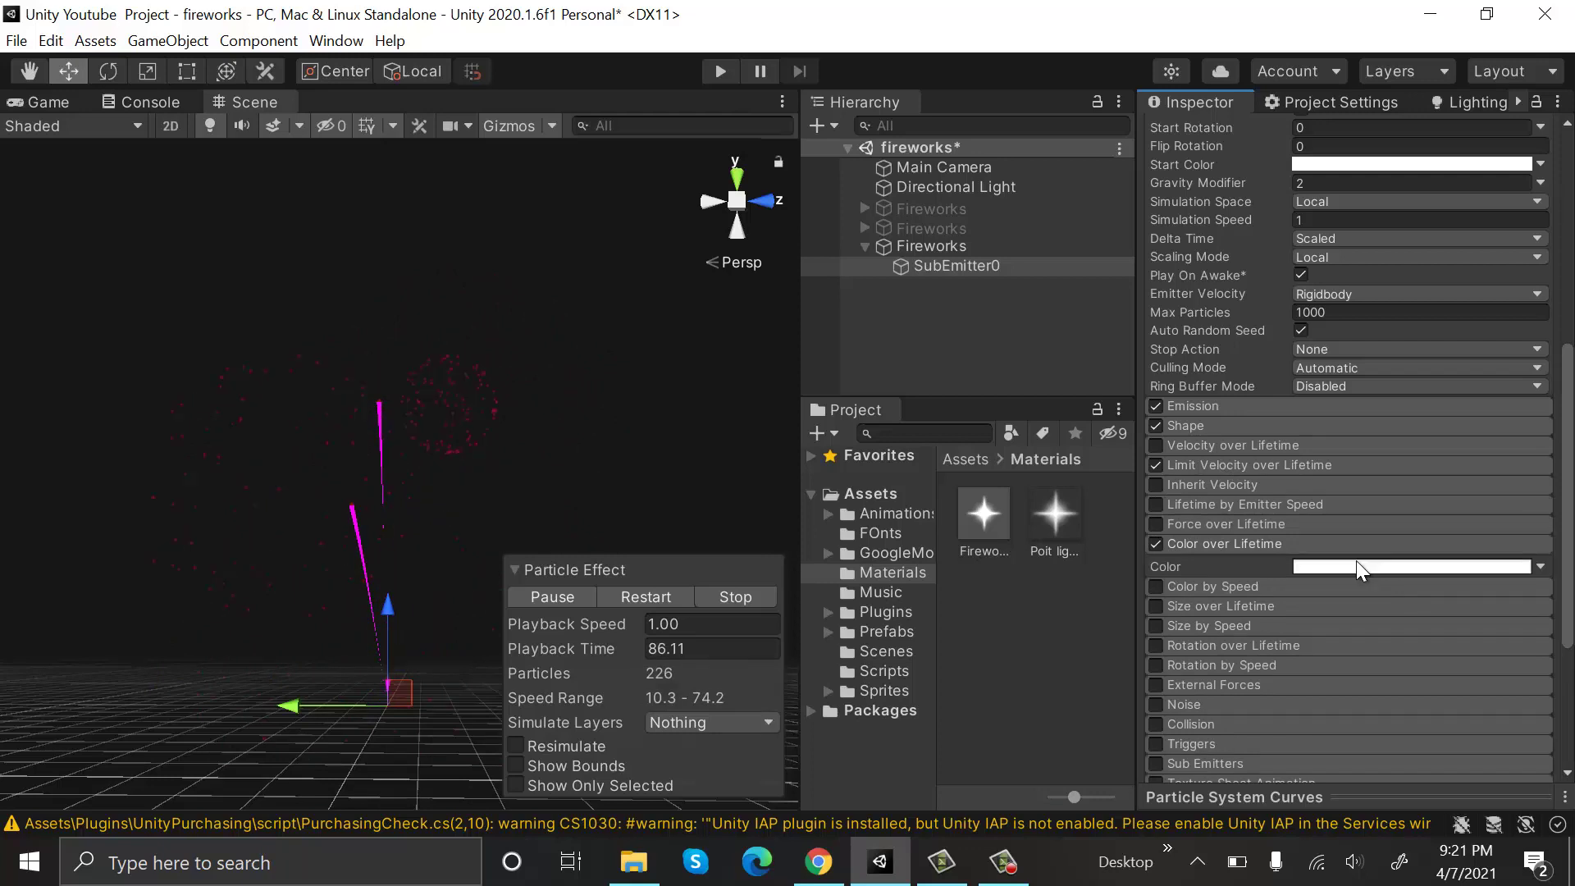
pyautogui.click(1523, 566)
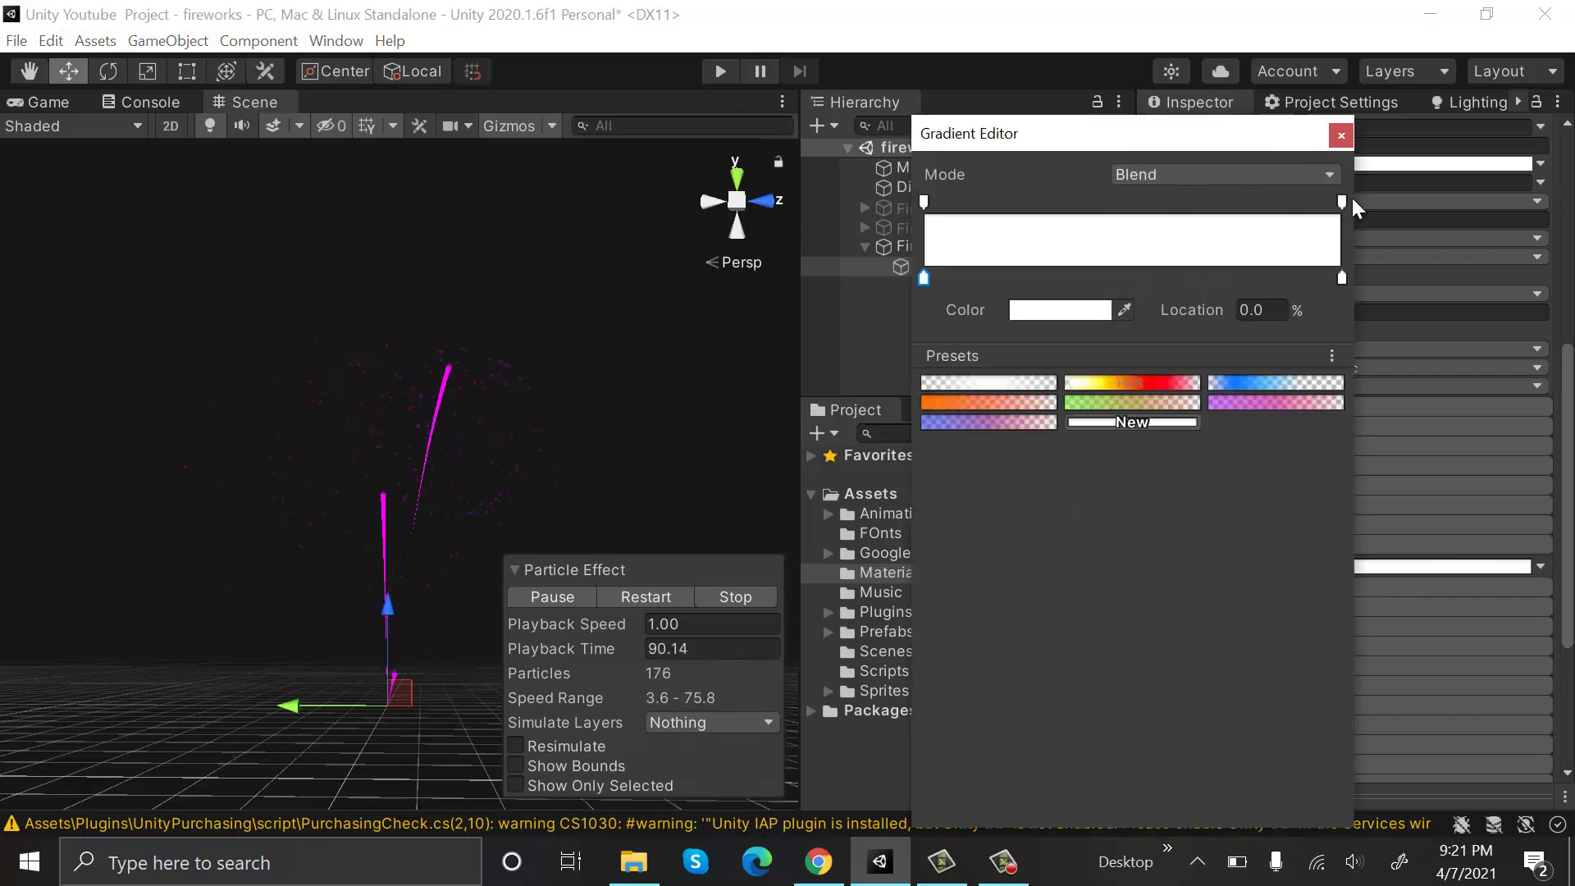
pyautogui.moveTo(1085, 310); pyautogui.dragTo(926, 306)
pyautogui.click(1340, 136)
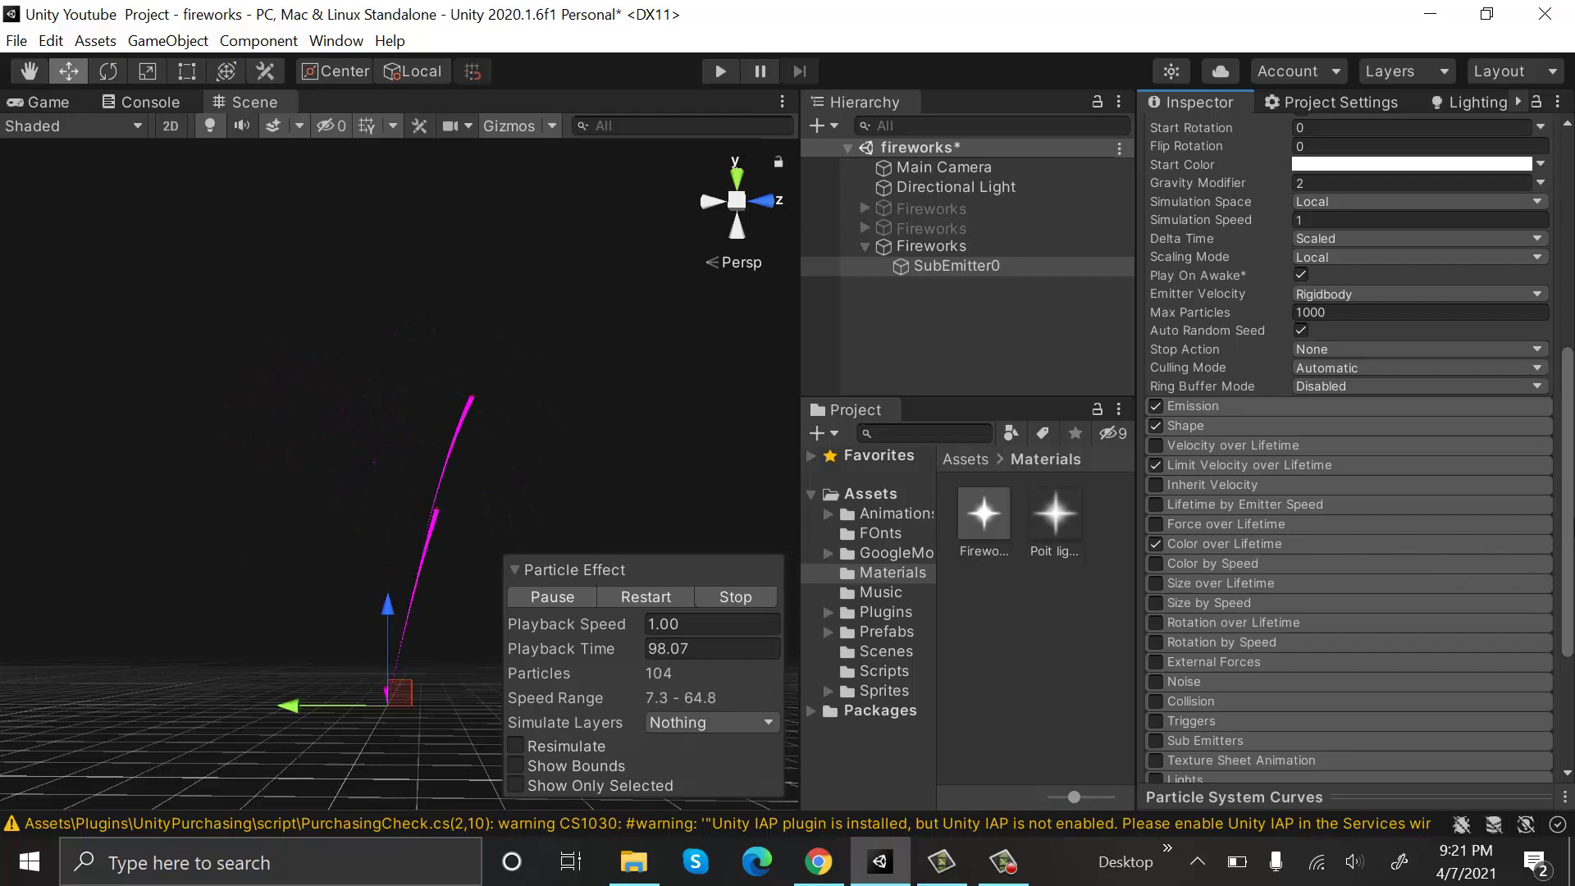
# Enable Trails and make Width over Trail a linear curve descending from 0.5 to 0
pyautogui.scroll(-3, 1183, 501)
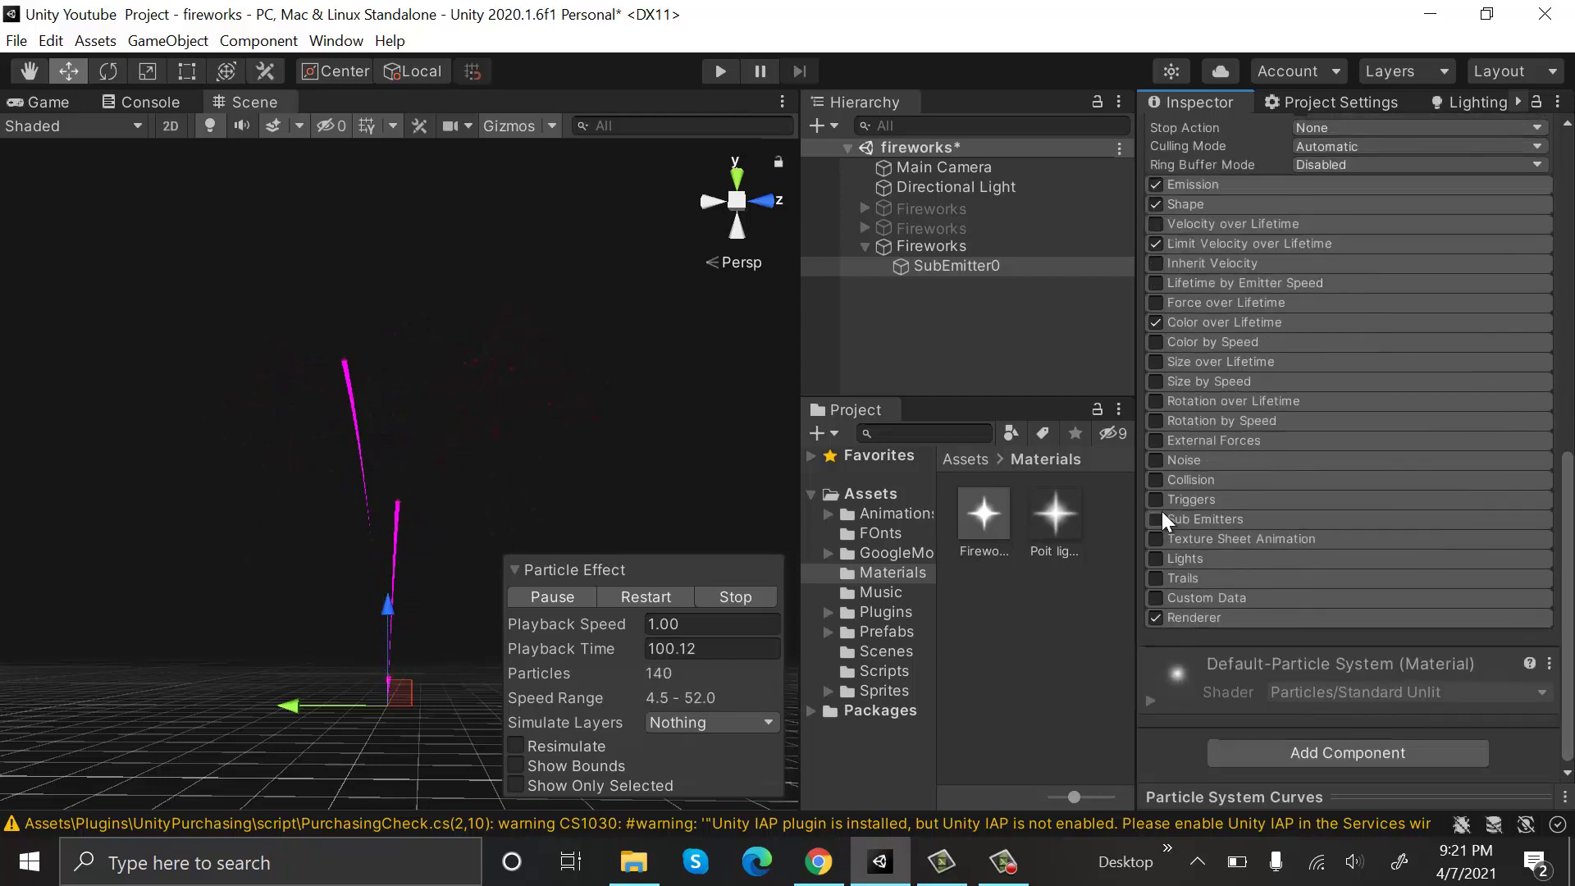
pyautogui.click(1157, 579)
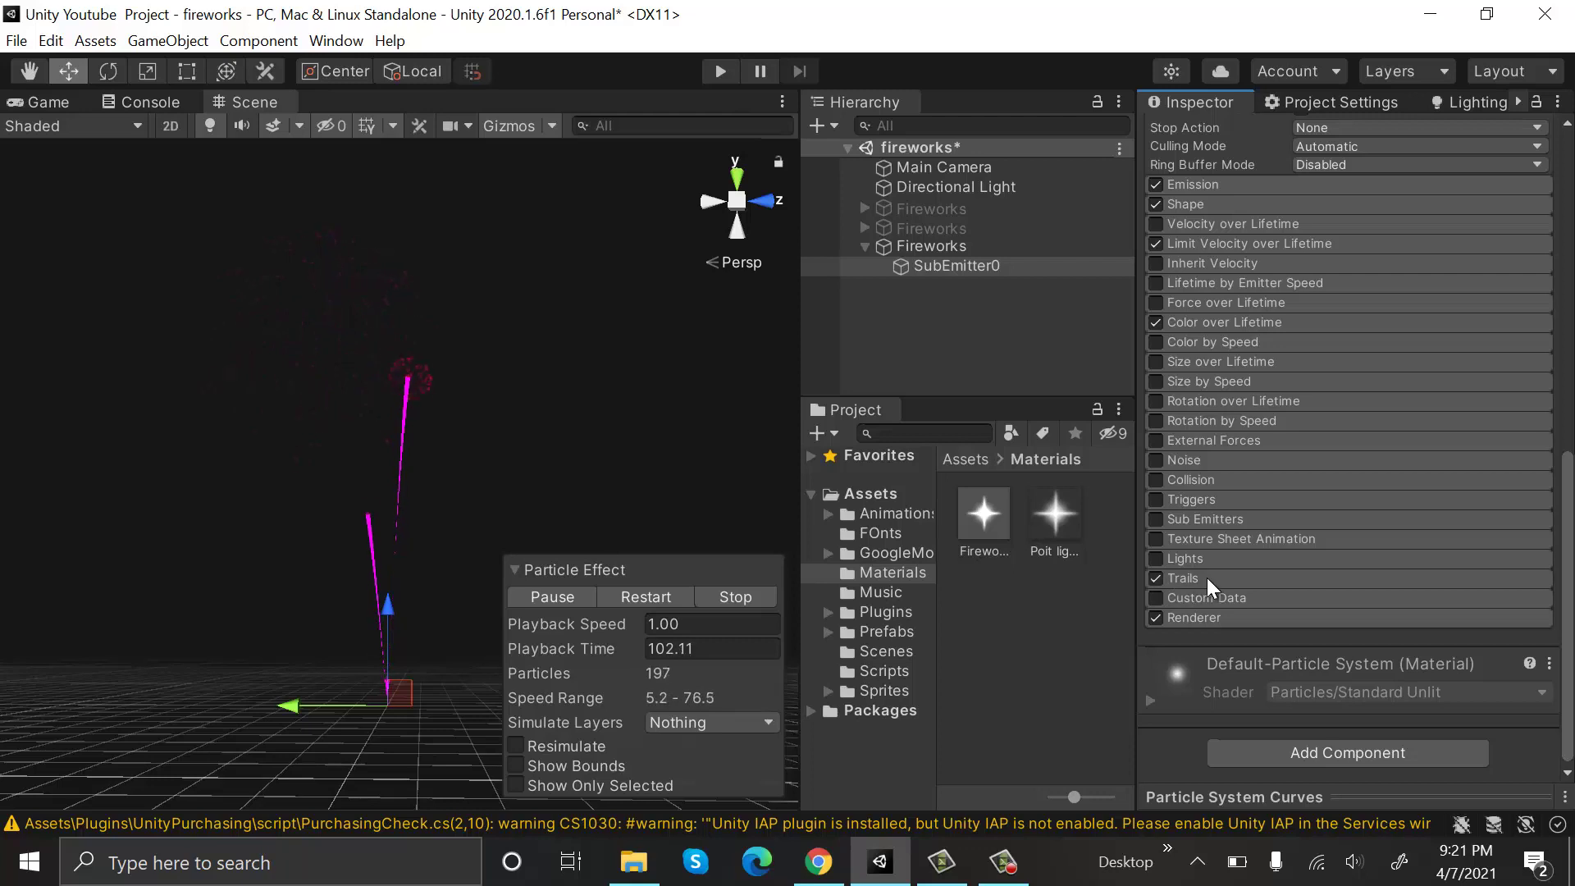
pyautogui.click(1208, 577)
pyautogui.scroll(-4, 1428, 488)
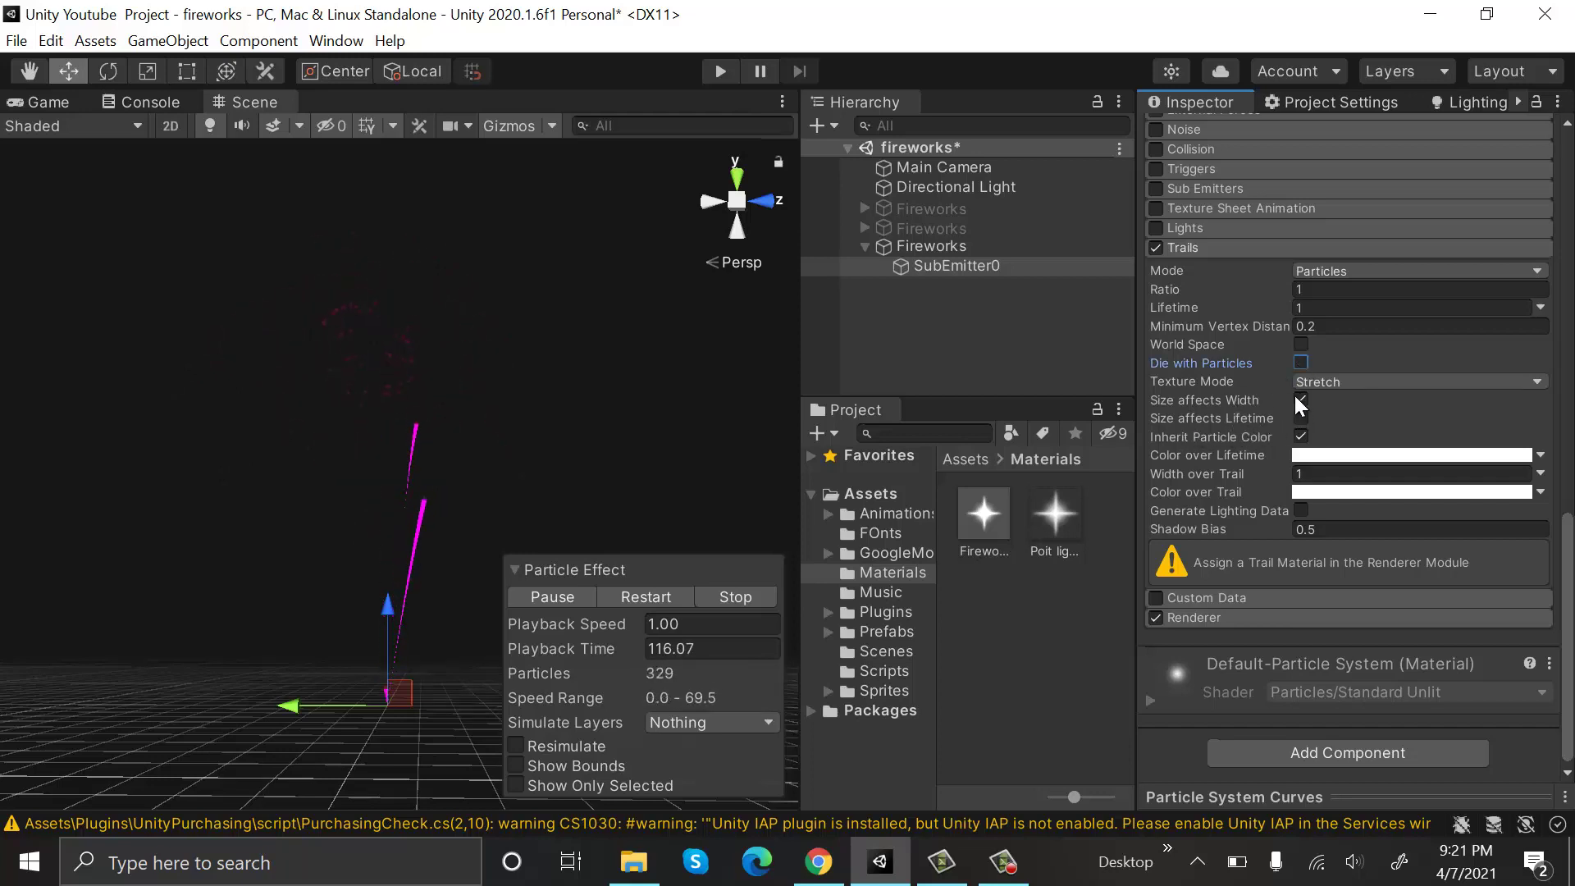
pyautogui.click(1315, 474)
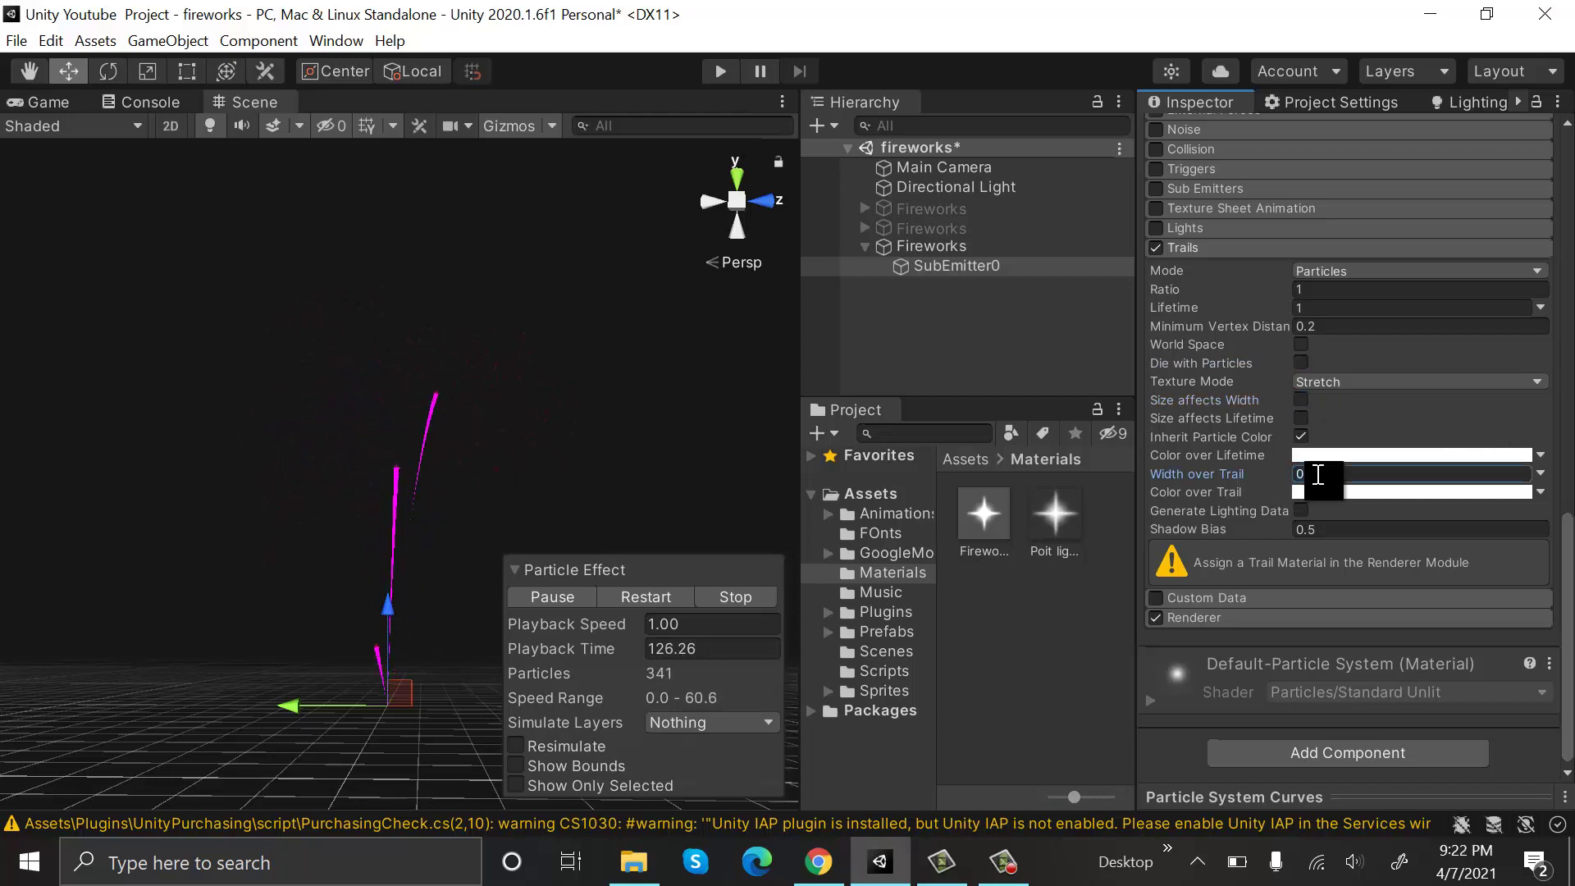
pyautogui.write('0.5')
pyautogui.click(1541, 474)
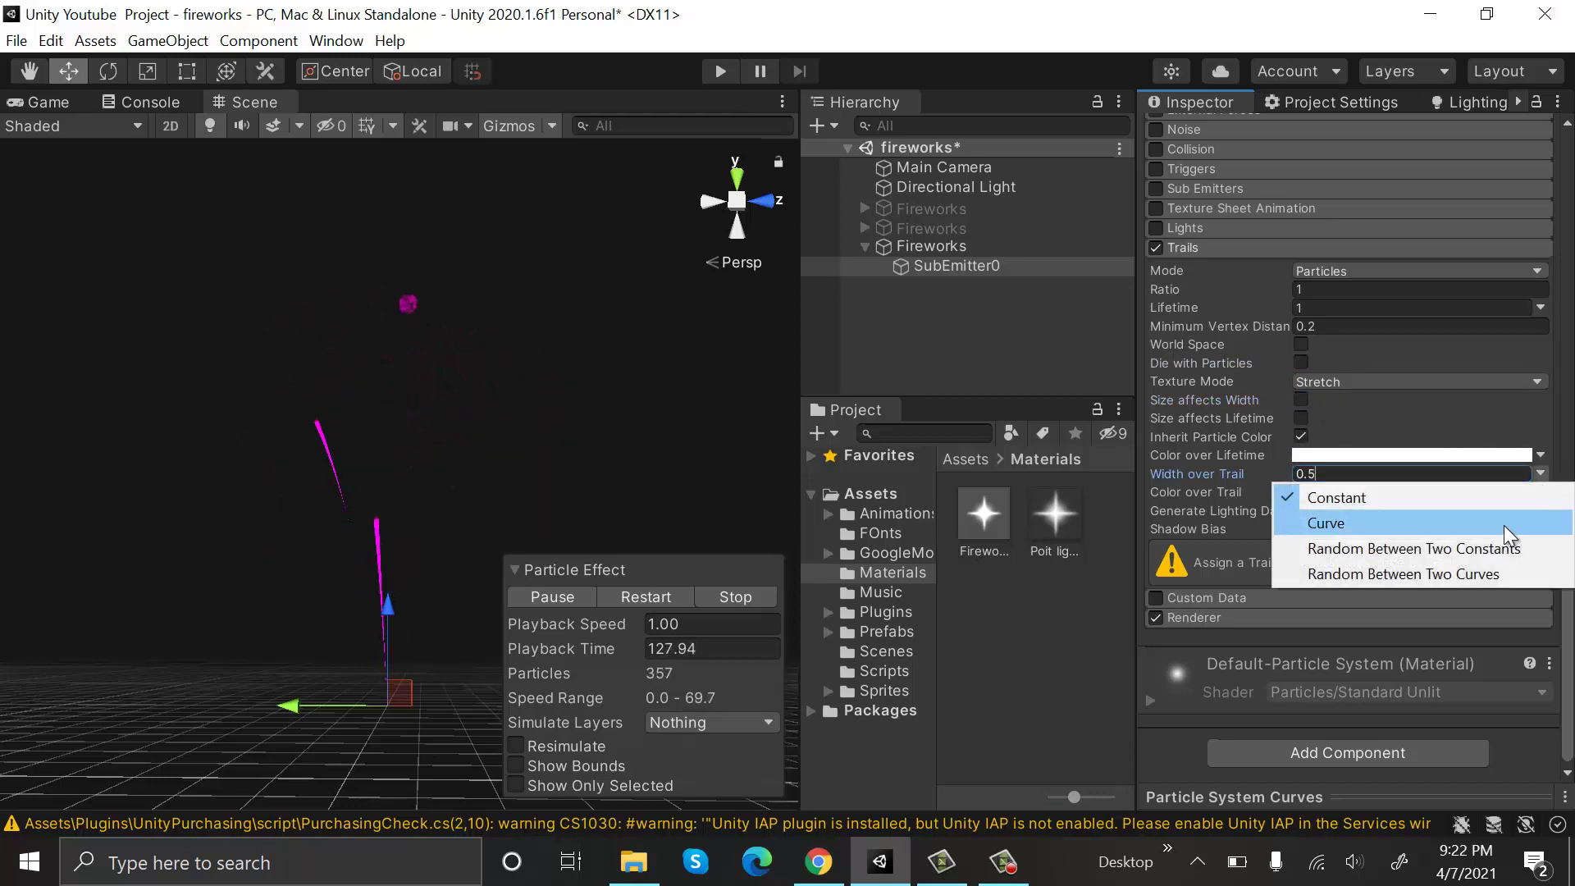
pyautogui.click(1502, 525)
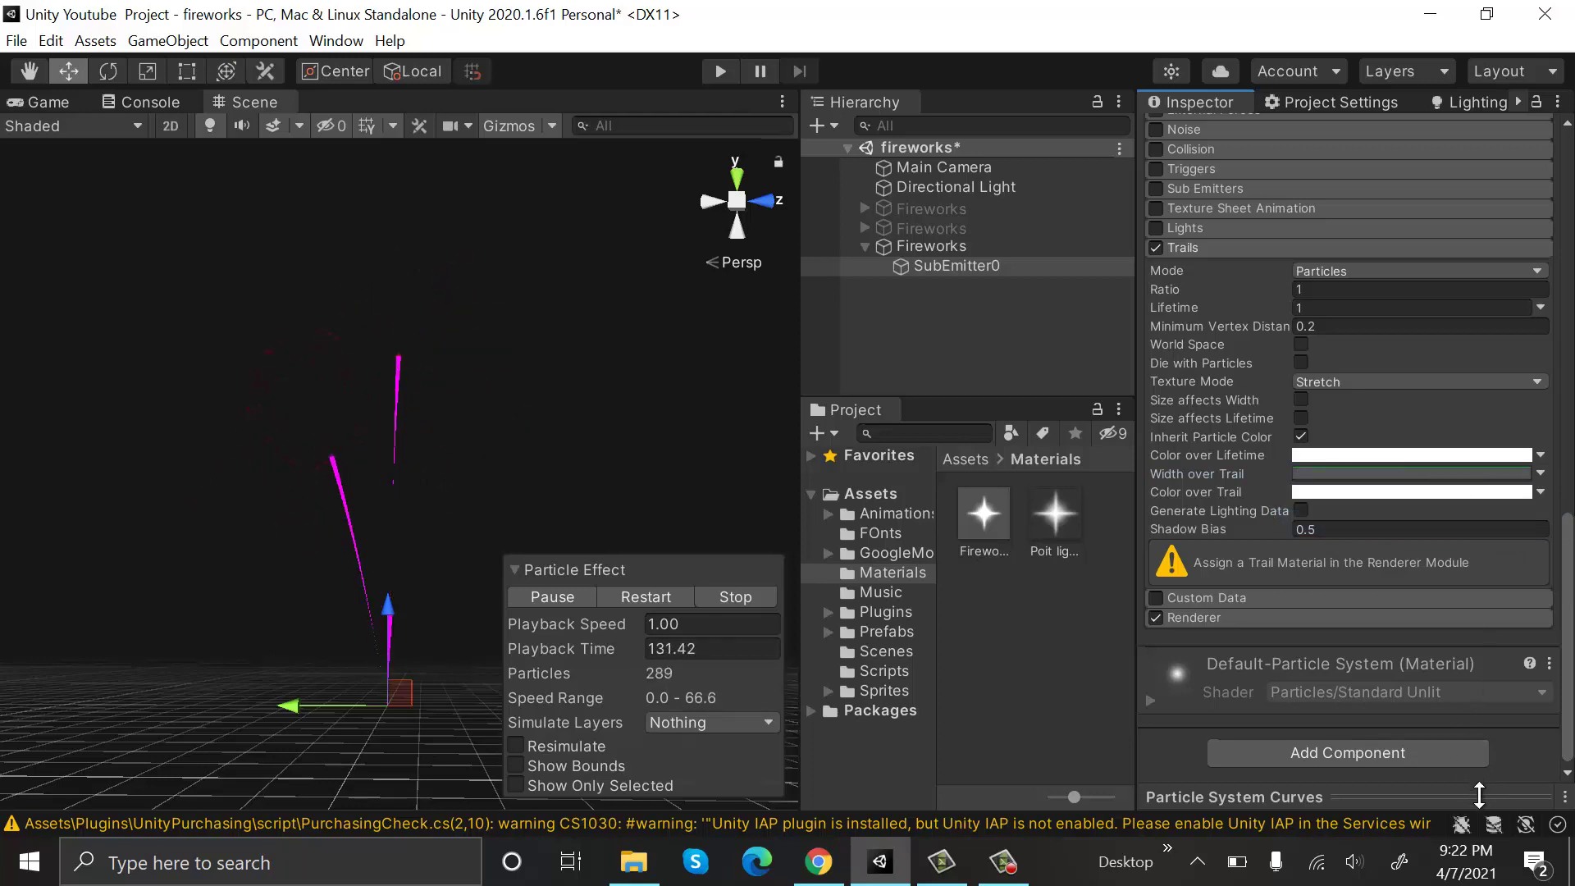
pyautogui.moveTo(1479, 795); pyautogui.dragTo(1490, 494)
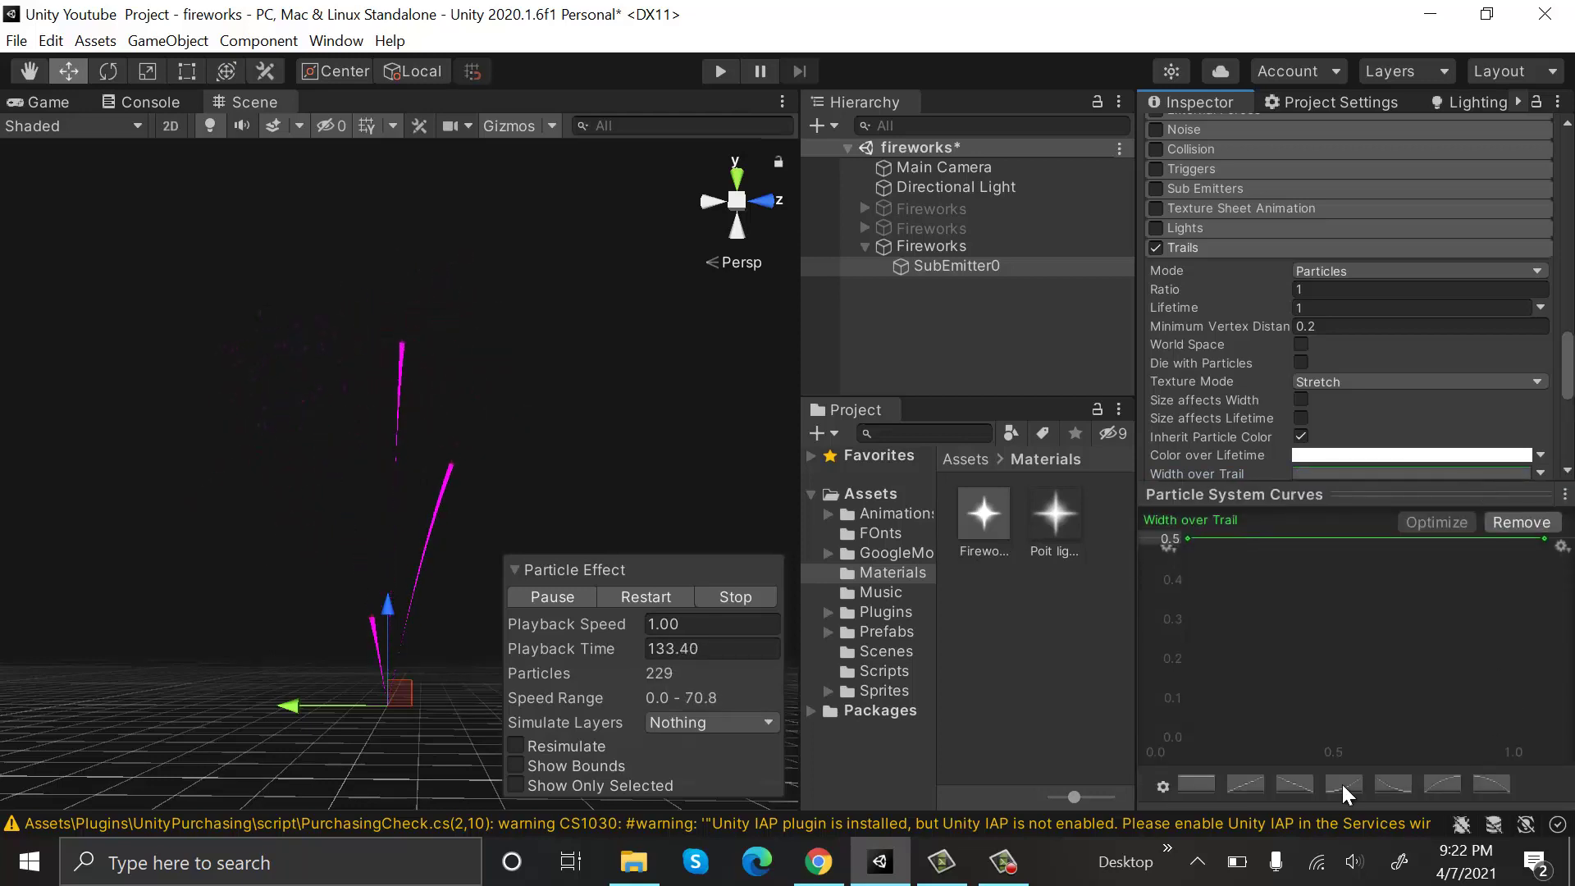
pyautogui.click(1294, 783)
pyautogui.moveTo(1465, 489); pyautogui.dragTo(1449, 805)
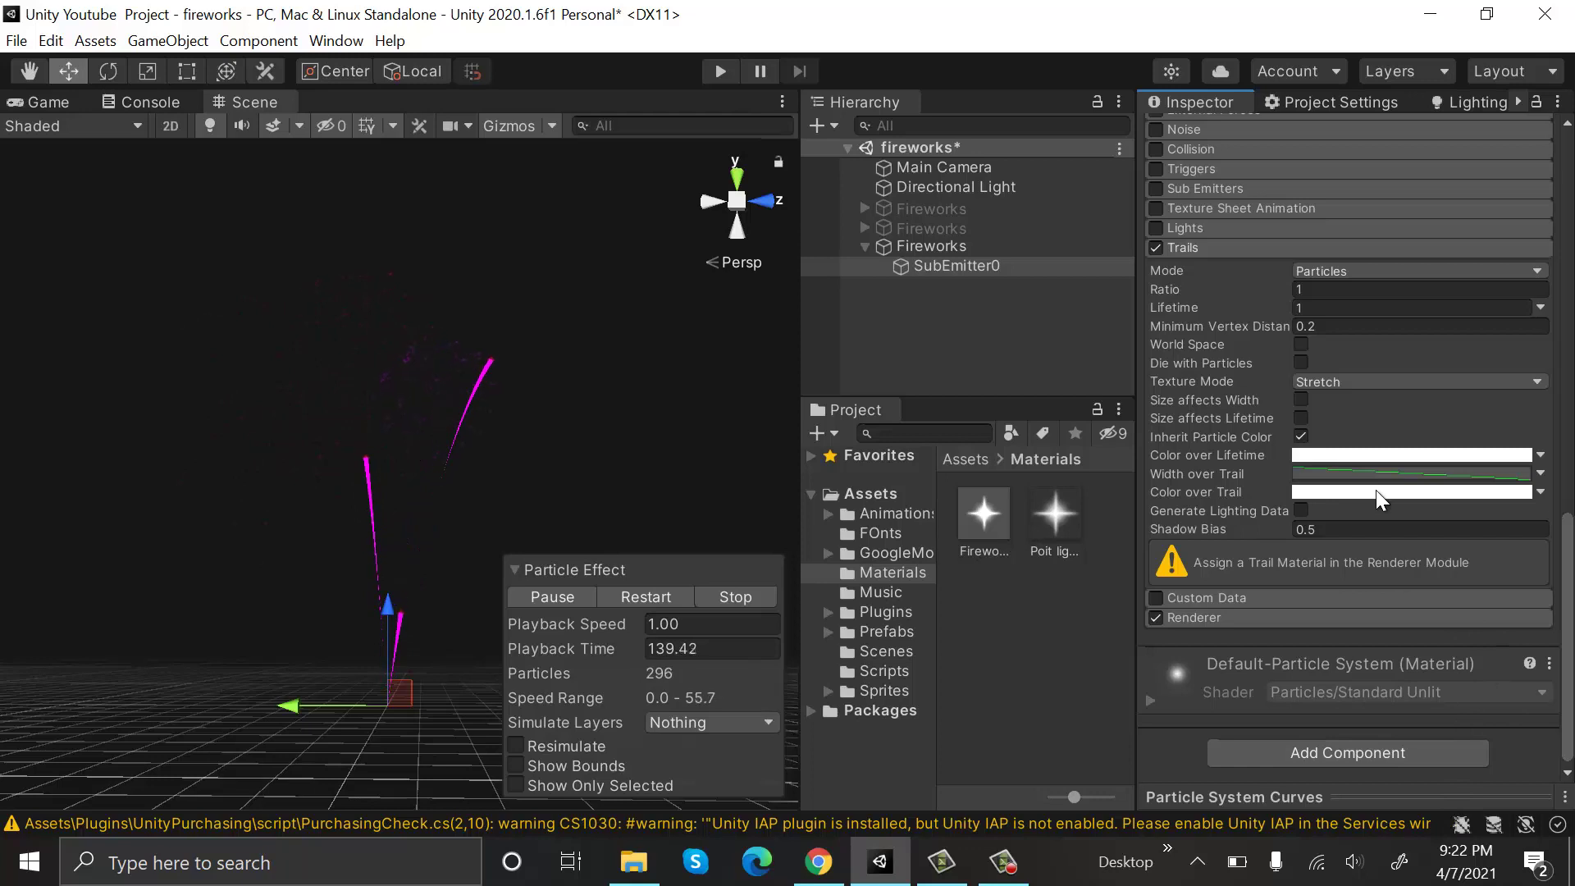
# Set Color over Trail to a white gradient fading to alpha 0 at the end
pyautogui.click(1465, 490)
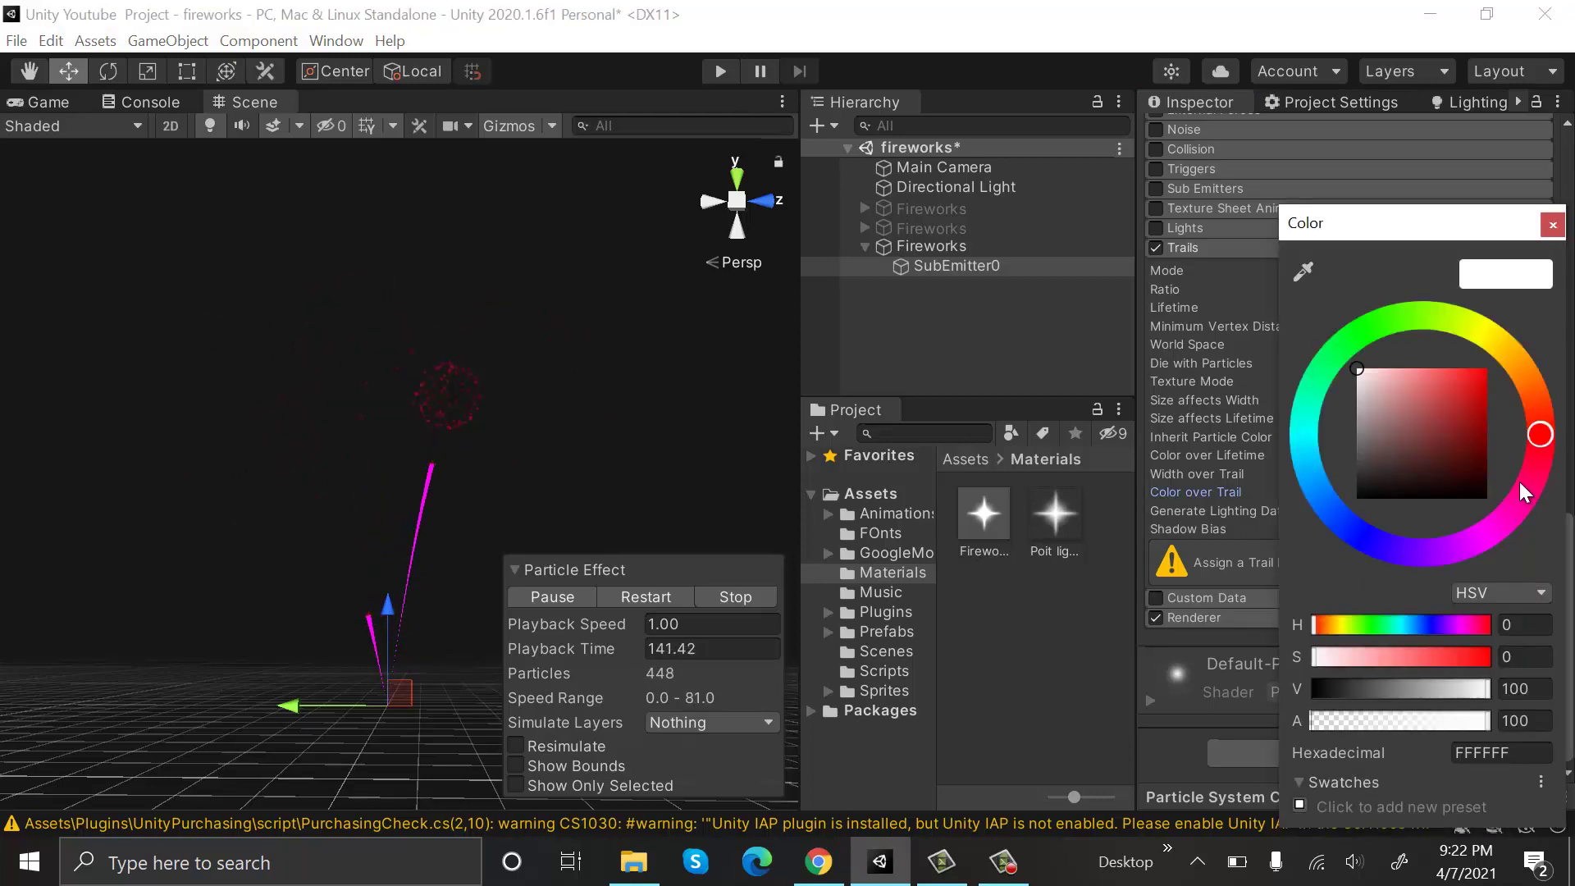
pyautogui.click(1552, 223)
pyautogui.click(1540, 492)
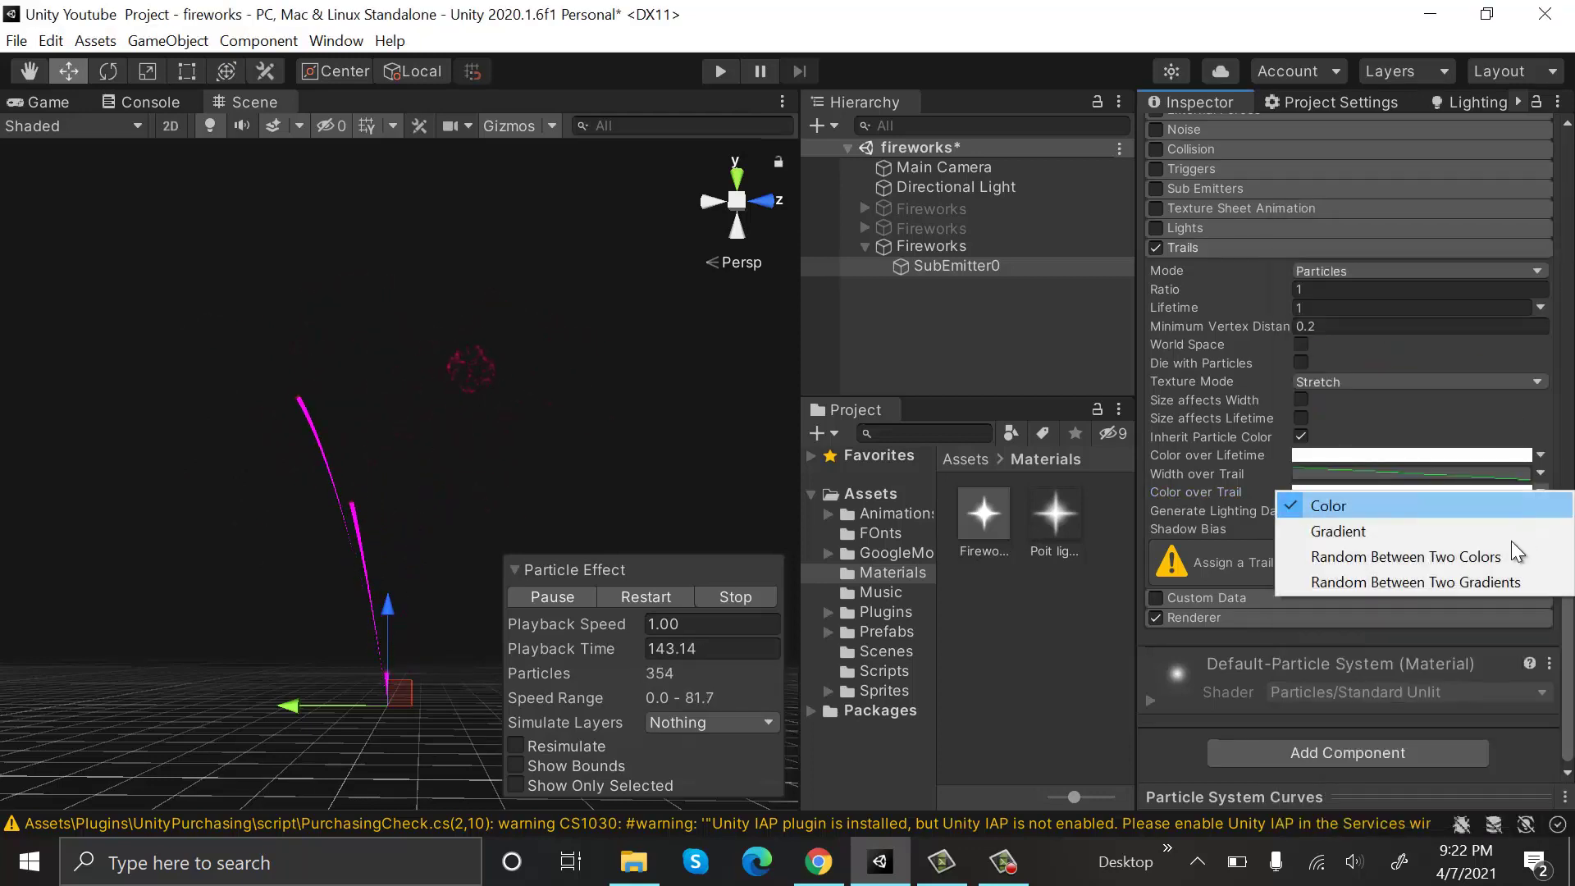
pyautogui.click(1512, 533)
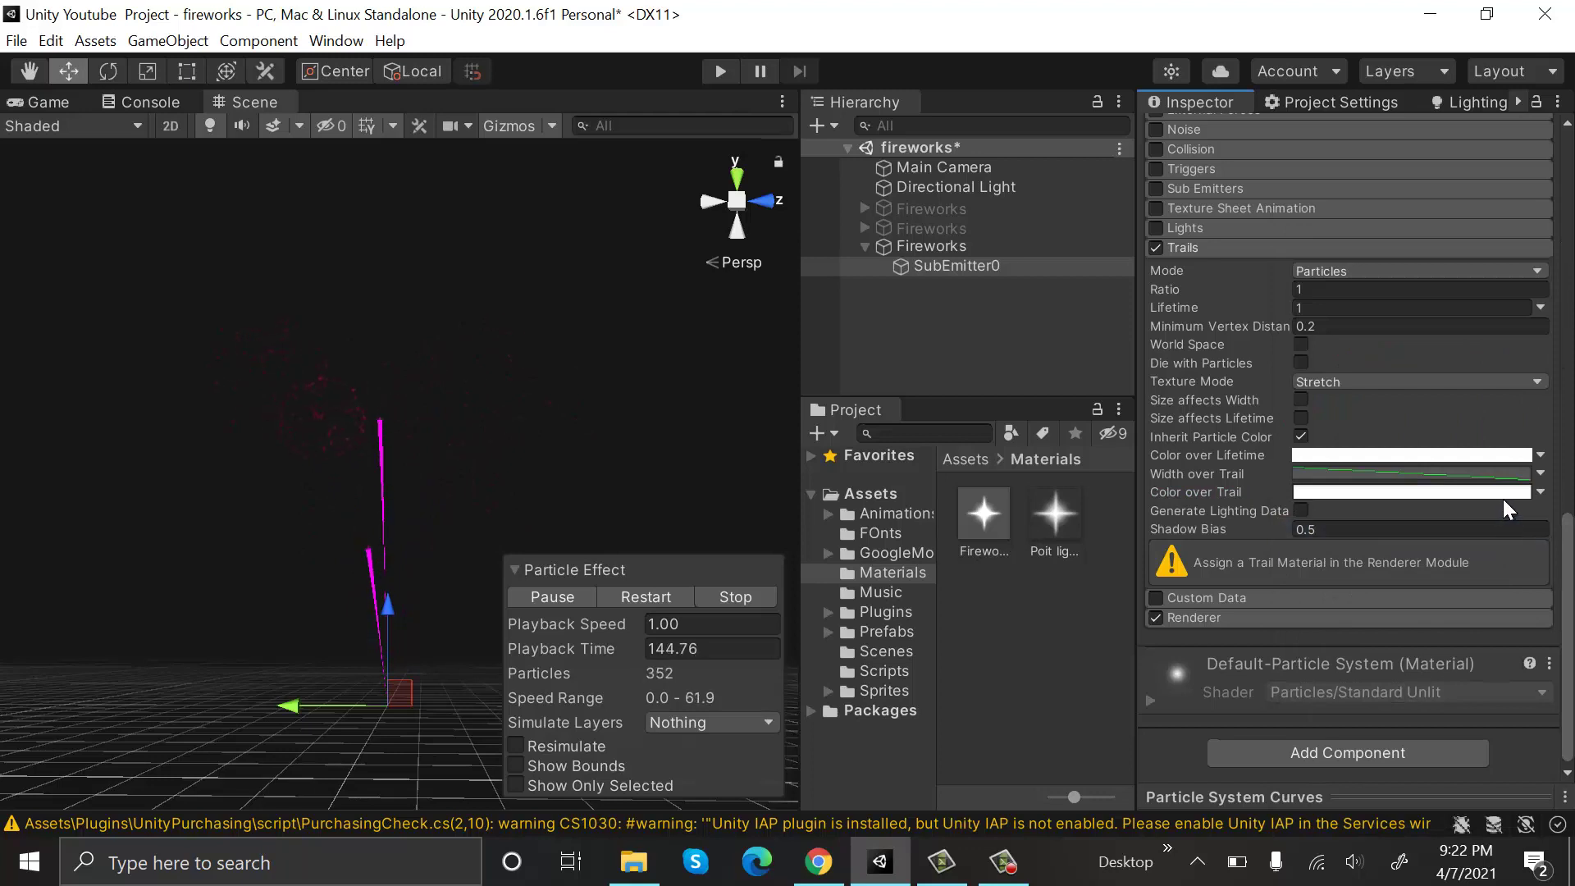
pyautogui.click(1504, 490)
pyautogui.click(1343, 201)
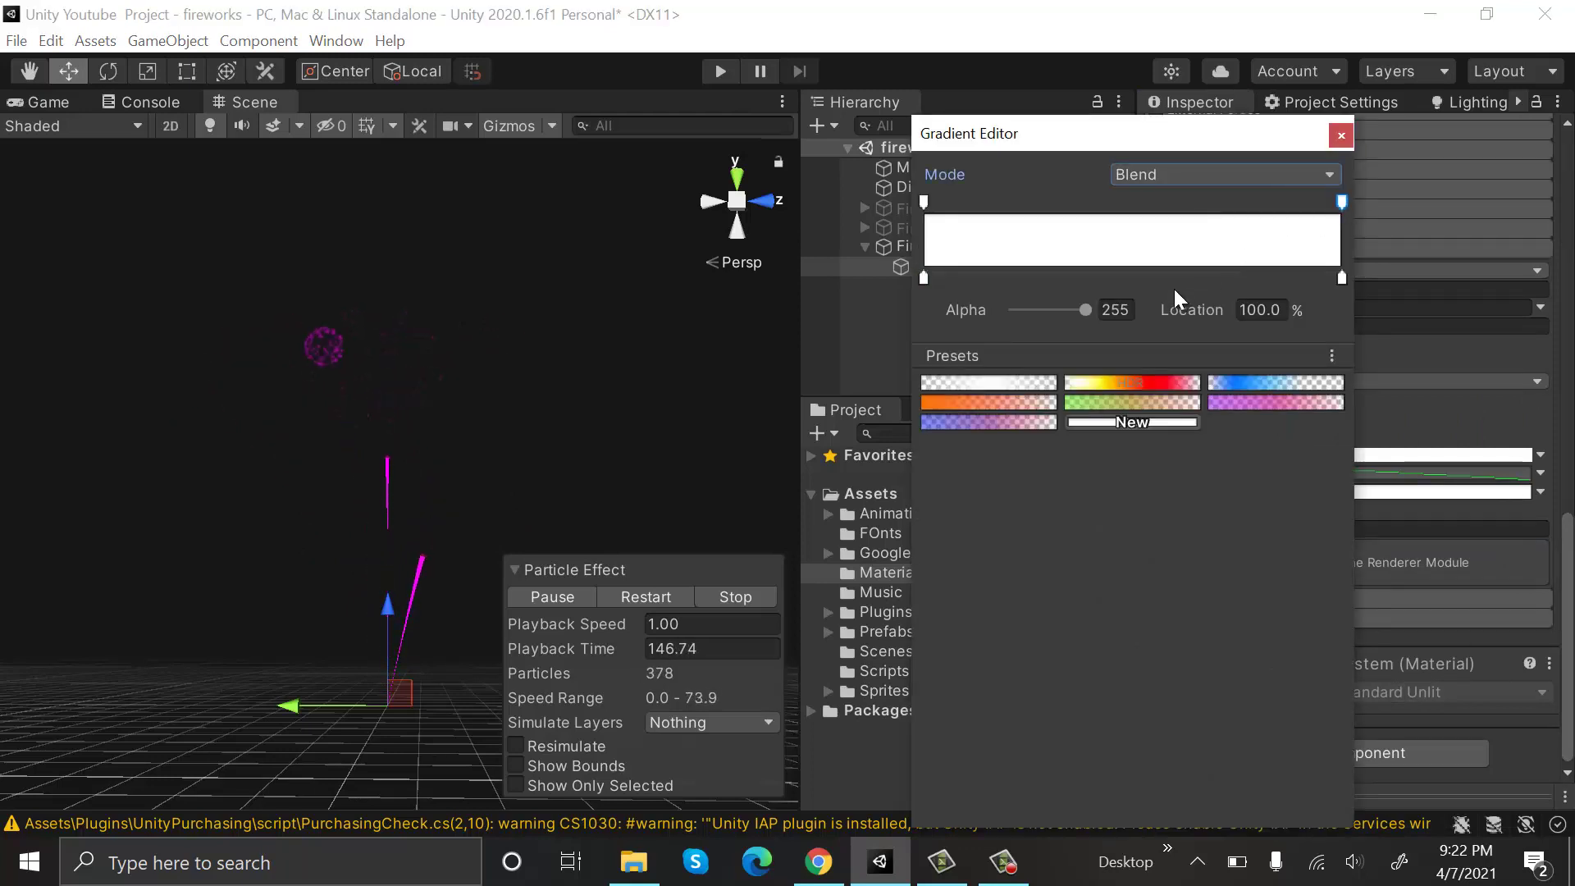
pyautogui.moveTo(1088, 309); pyautogui.dragTo(844, 326)
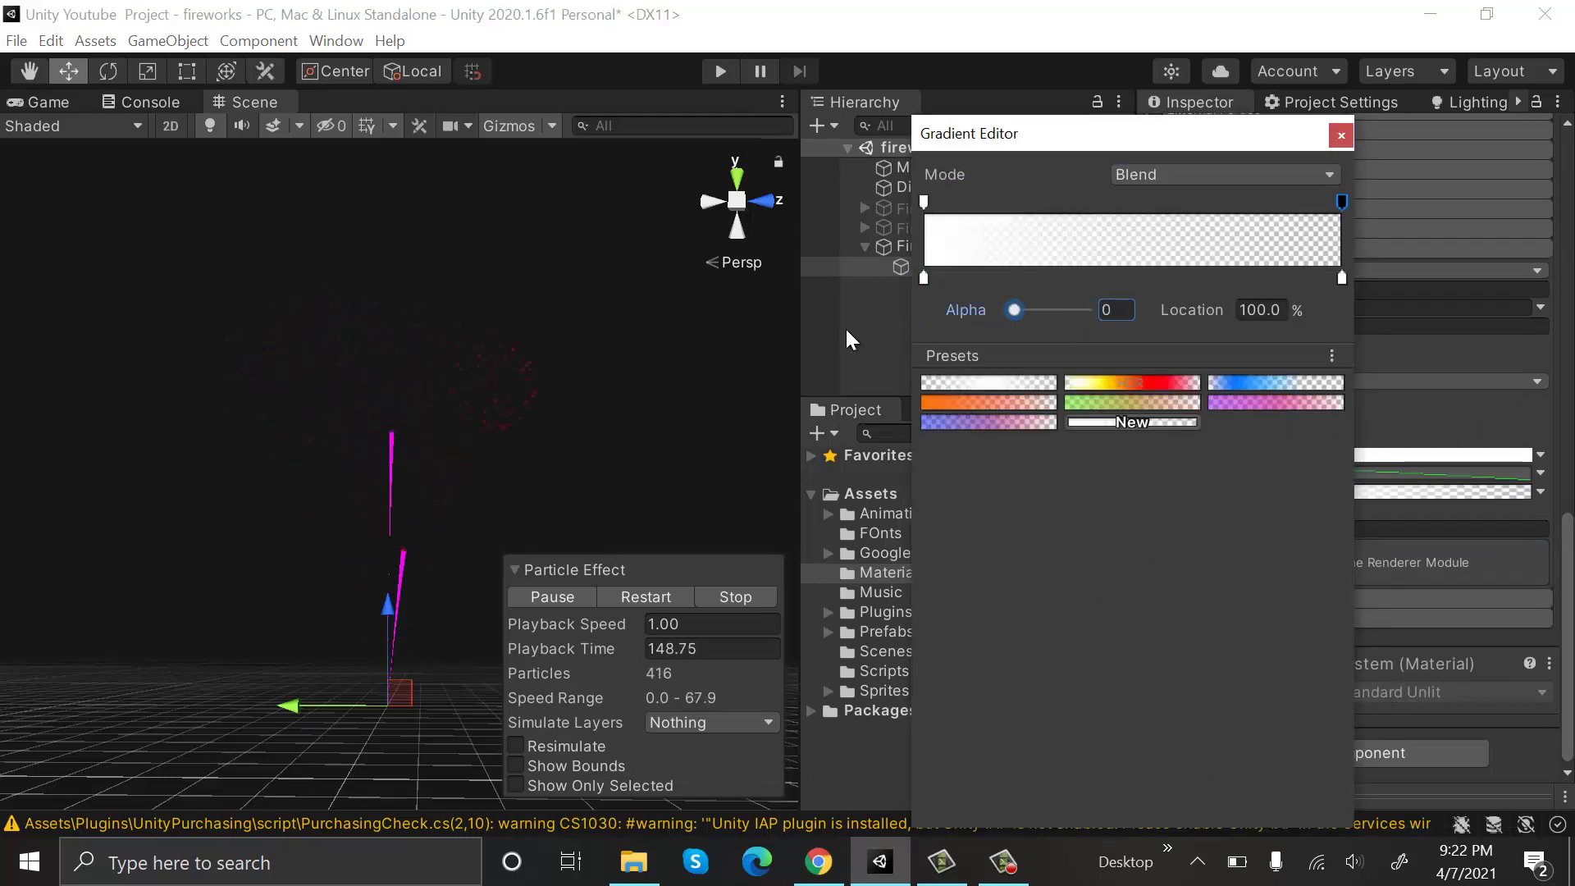
pyautogui.click(1341, 136)
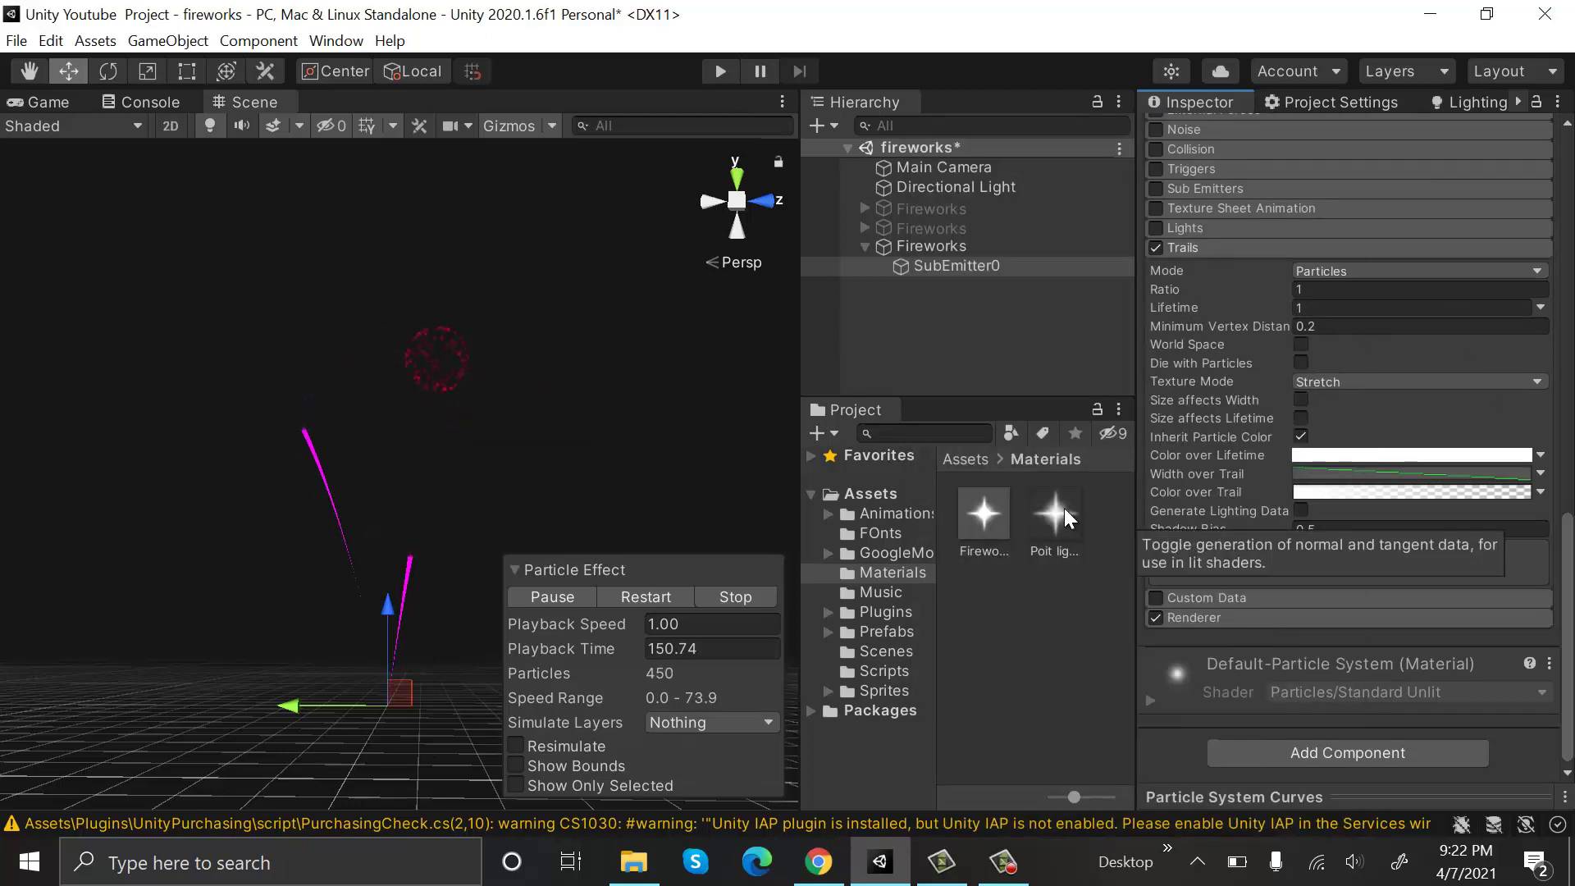
# Assign Fireworks_Mat to SubEmitter0 as both its particle Material and Trail Material
pyautogui.moveTo(1065, 515); pyautogui.dragTo(984, 264)
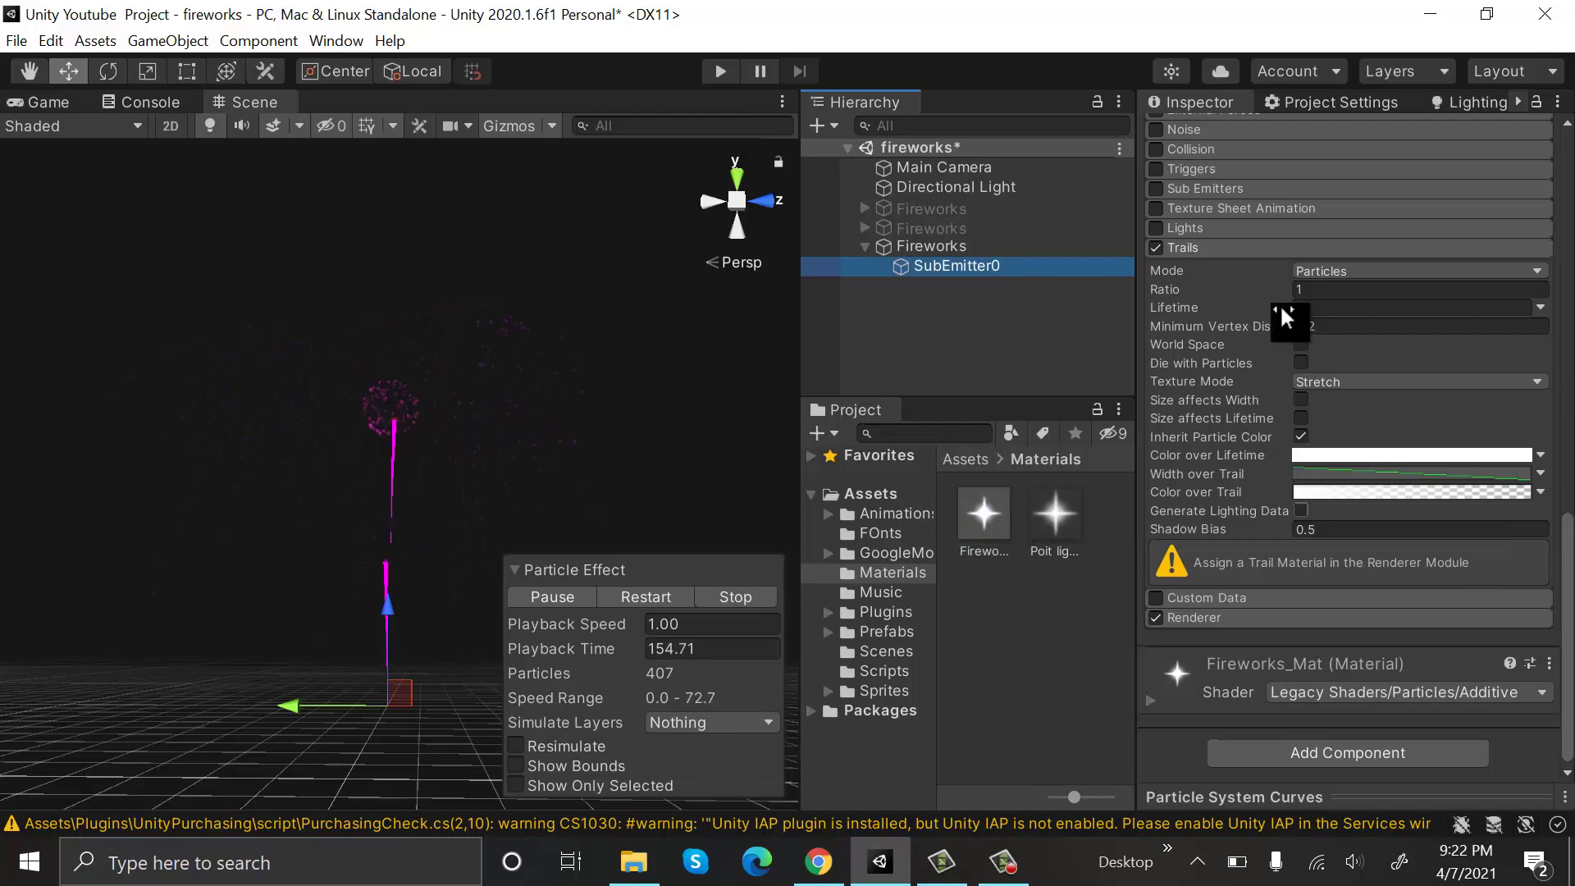
pyautogui.click(1258, 248)
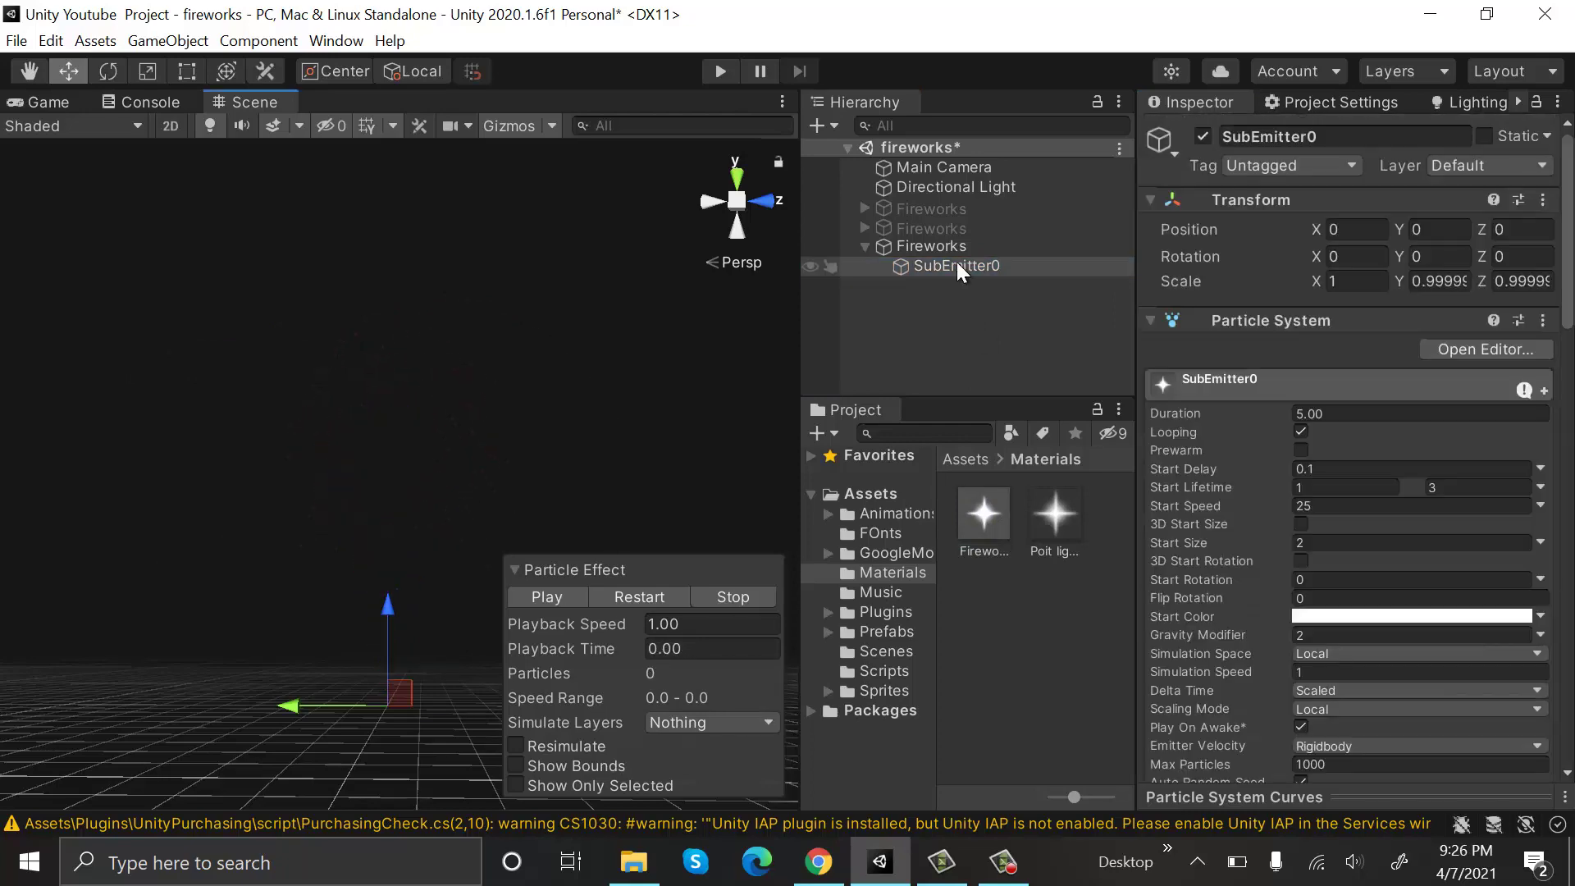
pyautogui.click(957, 263)
pyautogui.scroll(-15, 1345, 451)
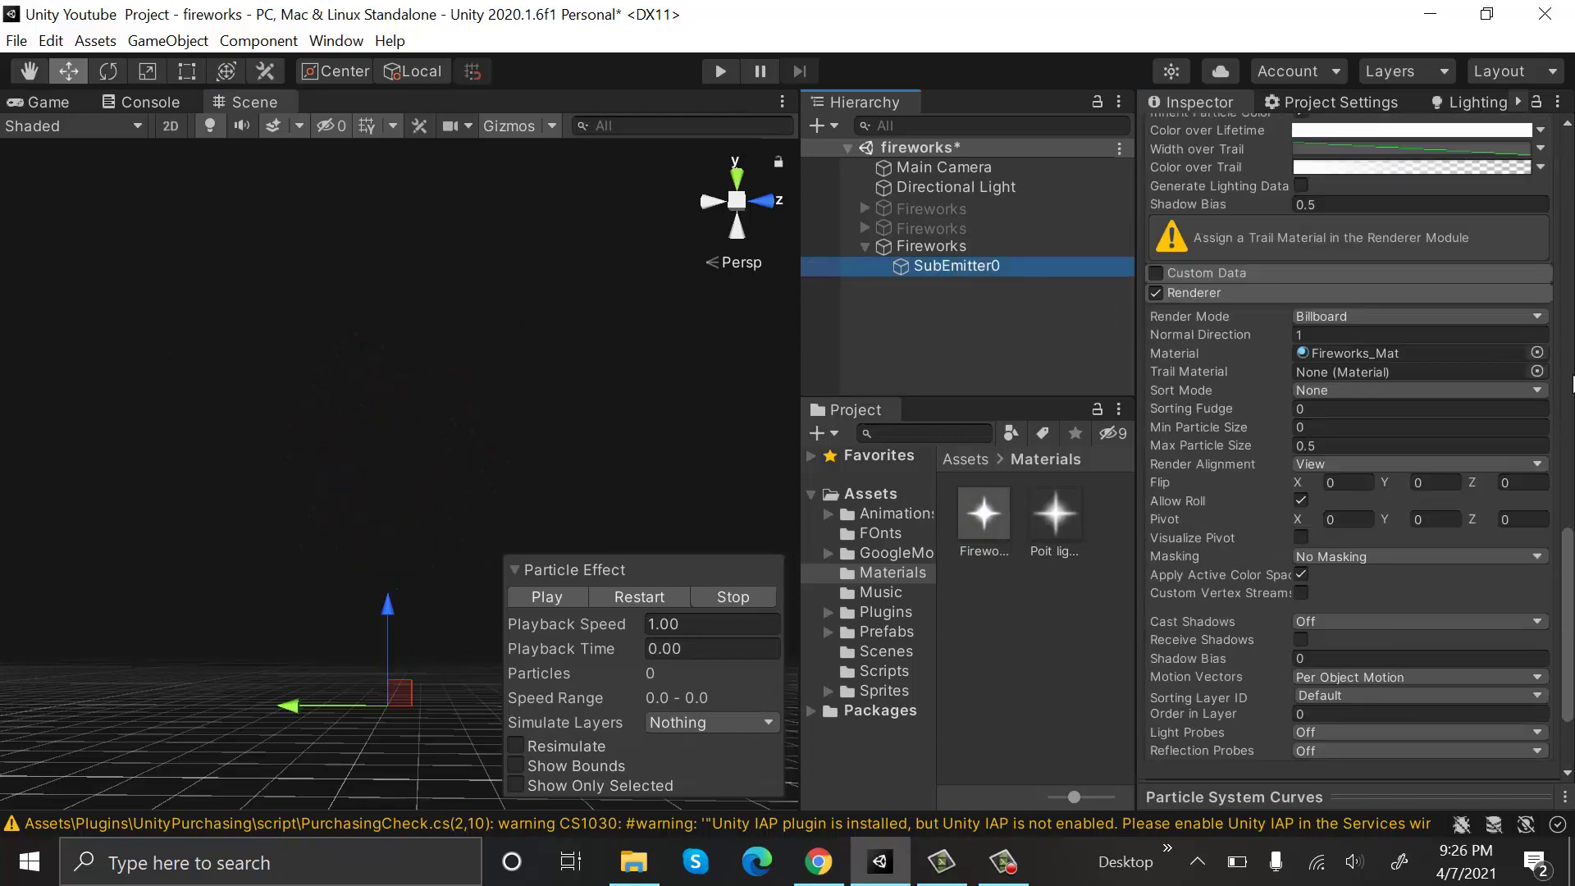
pyautogui.scroll(-3, 1572, 383)
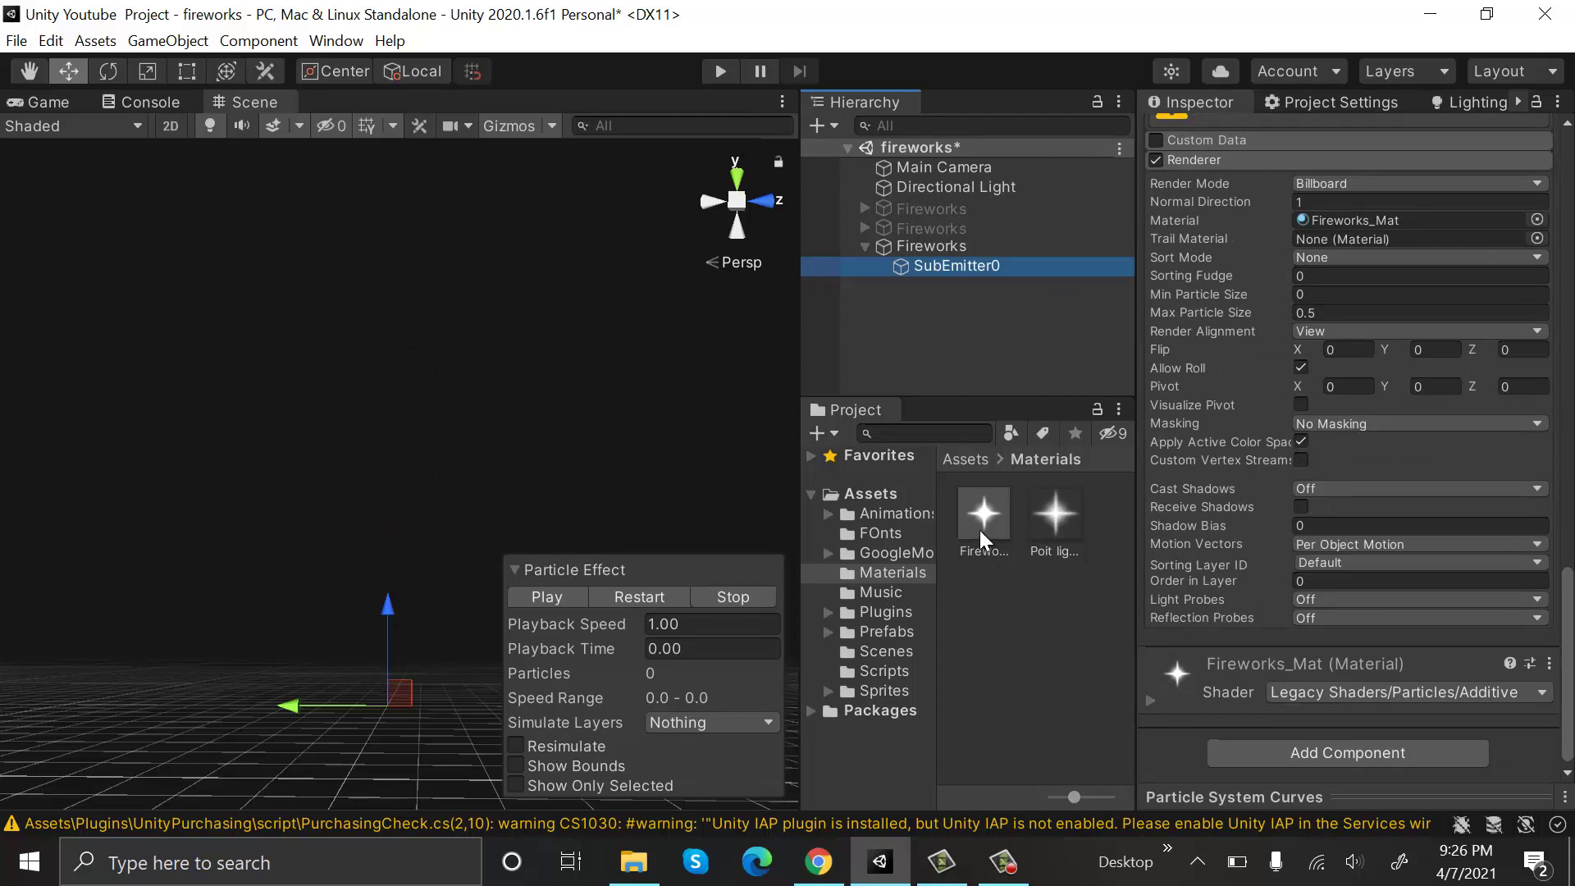
pyautogui.moveTo(979, 530); pyautogui.dragTo(1361, 231)
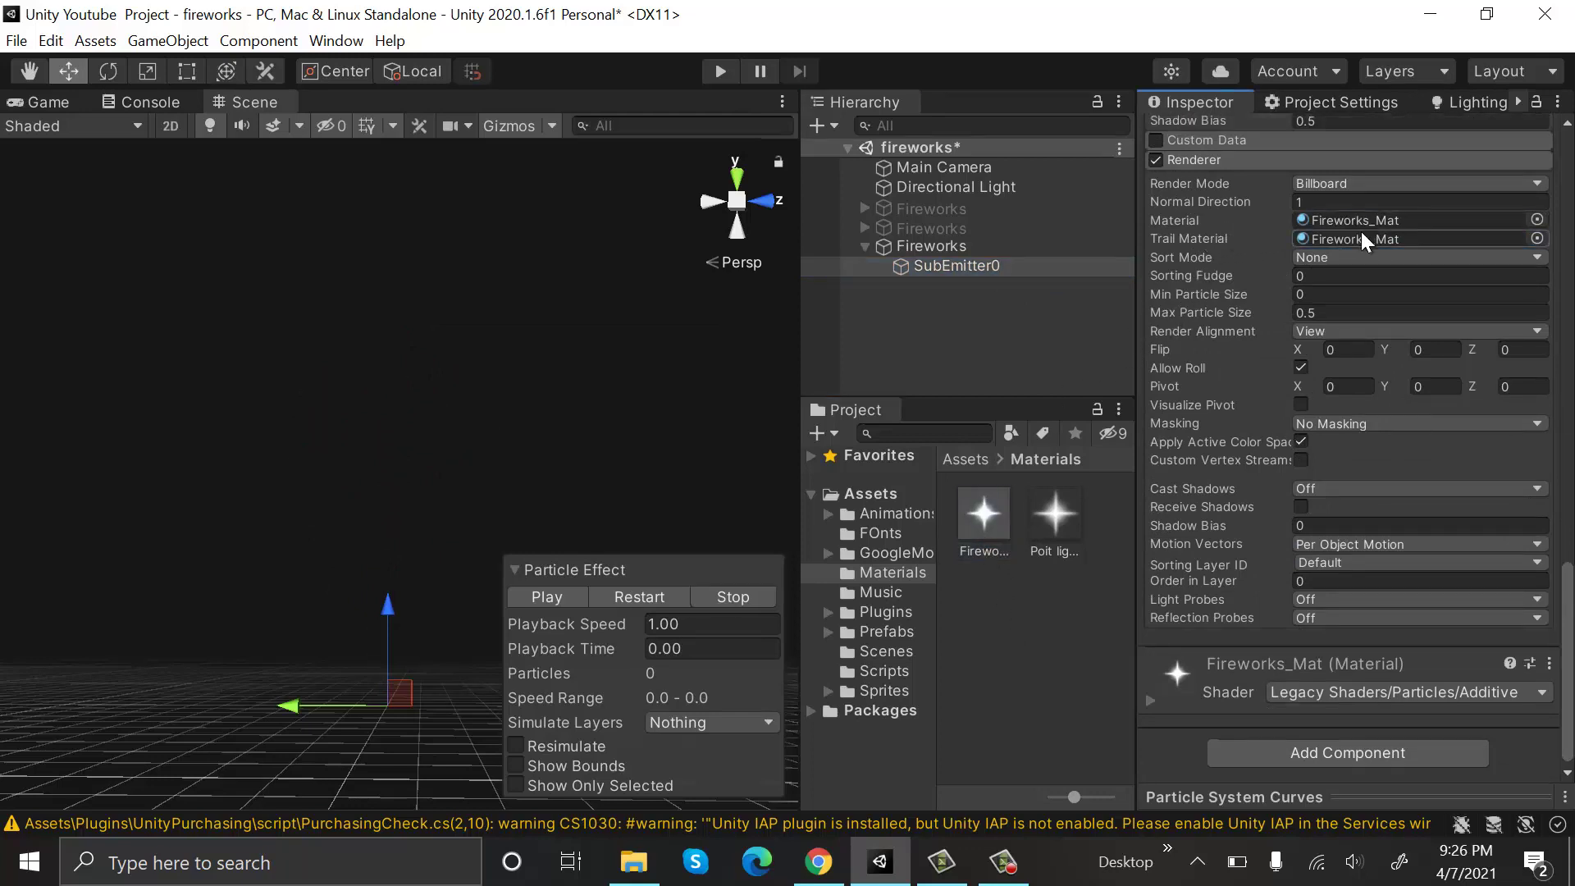
# Restart the firework preview in the Game view and set the explosion's Start Size to 3
pyautogui.click(667, 598)
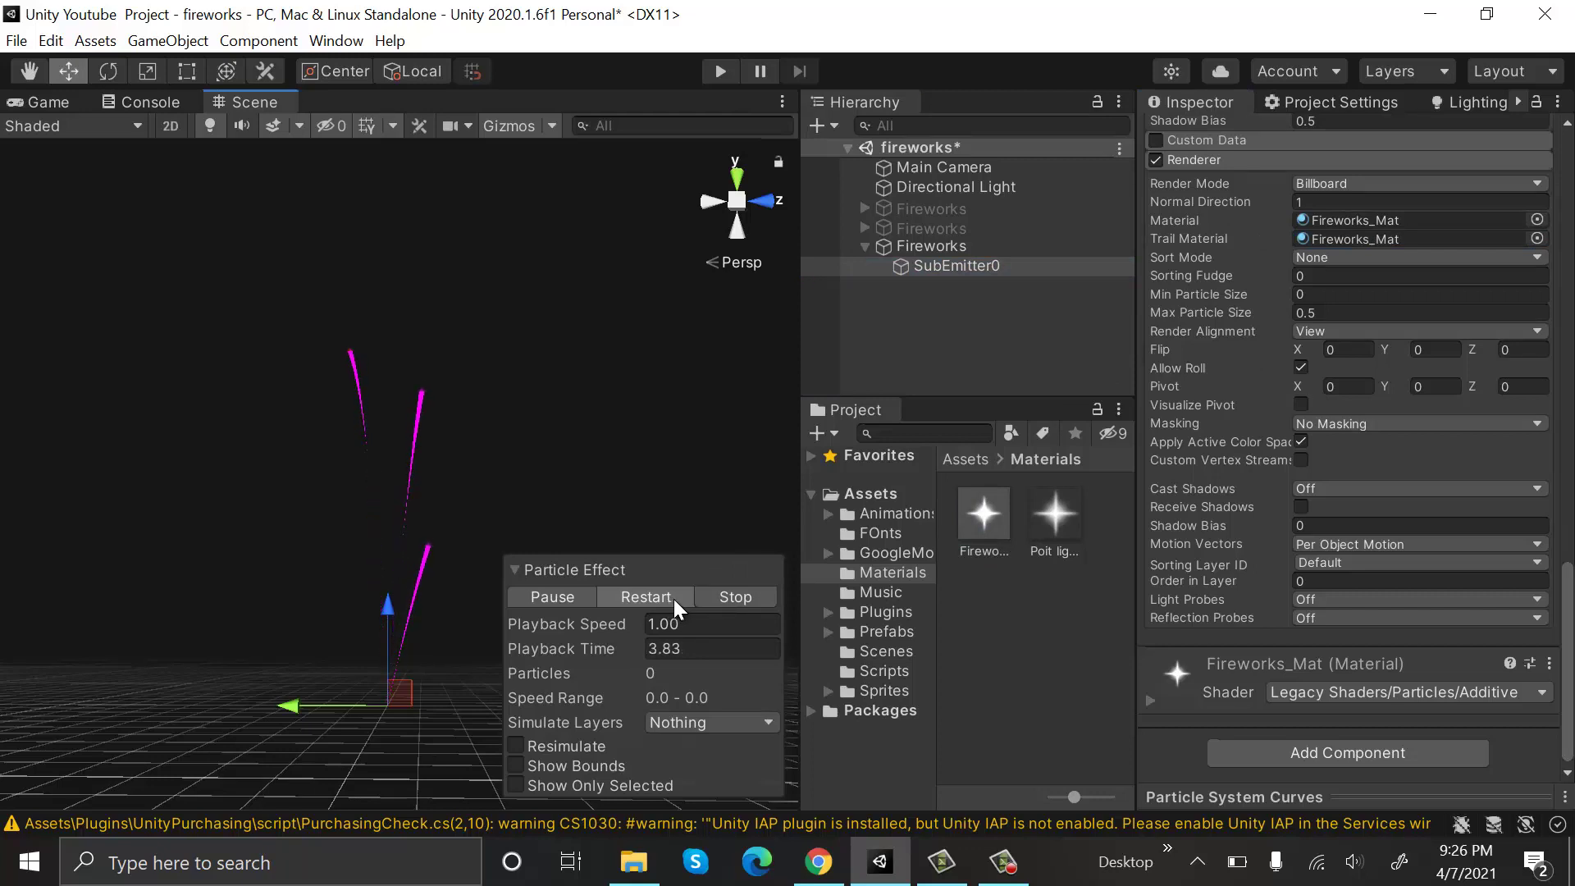
pyautogui.hotkey('ctrl', '2')
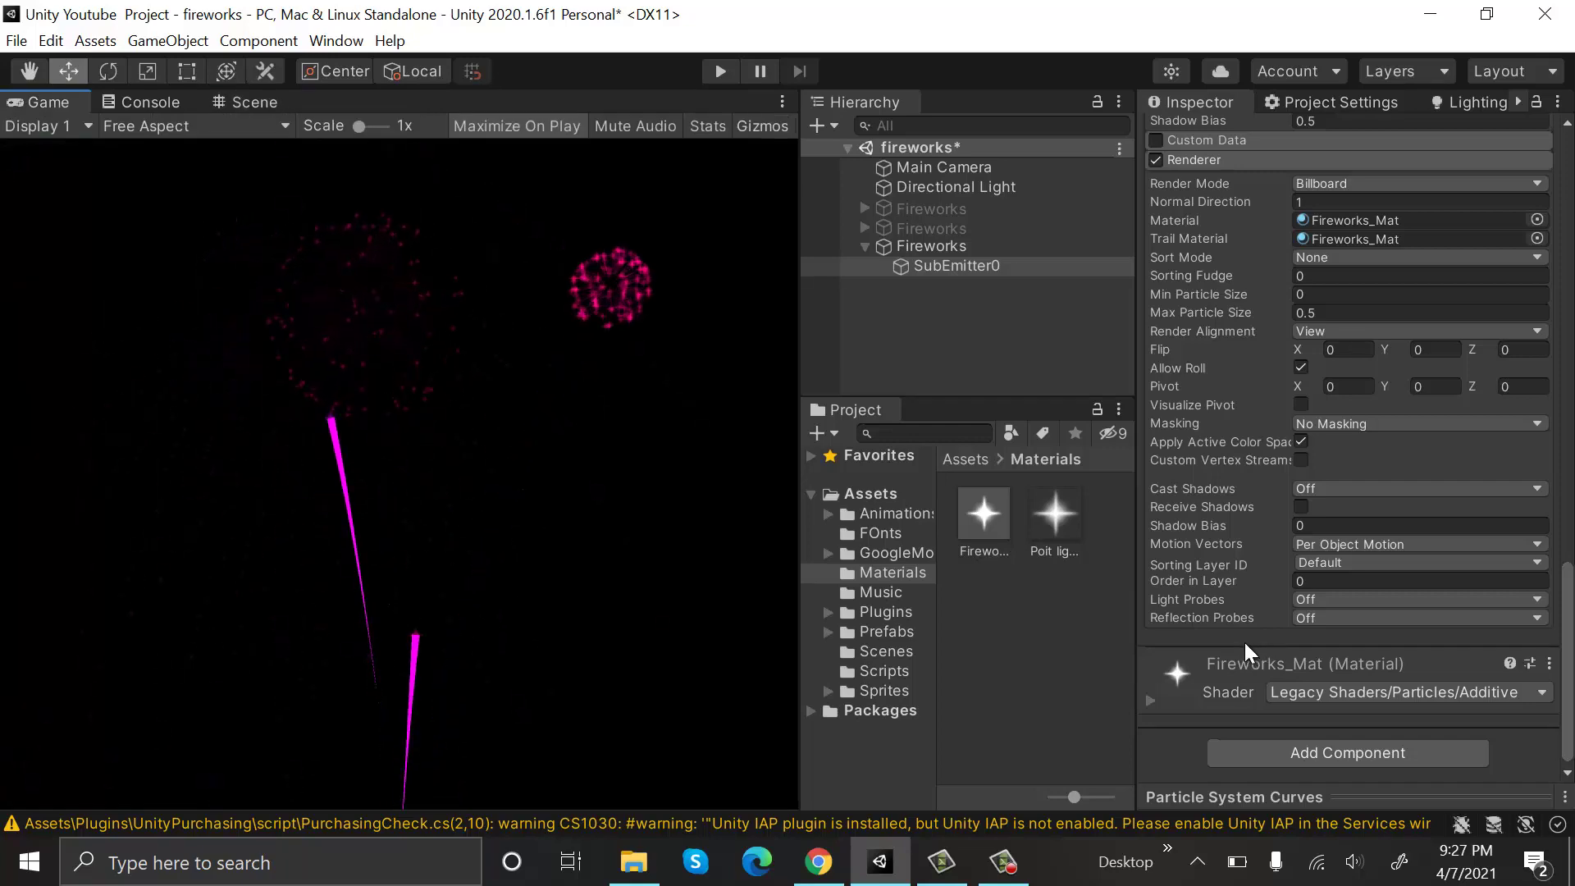
pyautogui.scroll(10, 1391, 620)
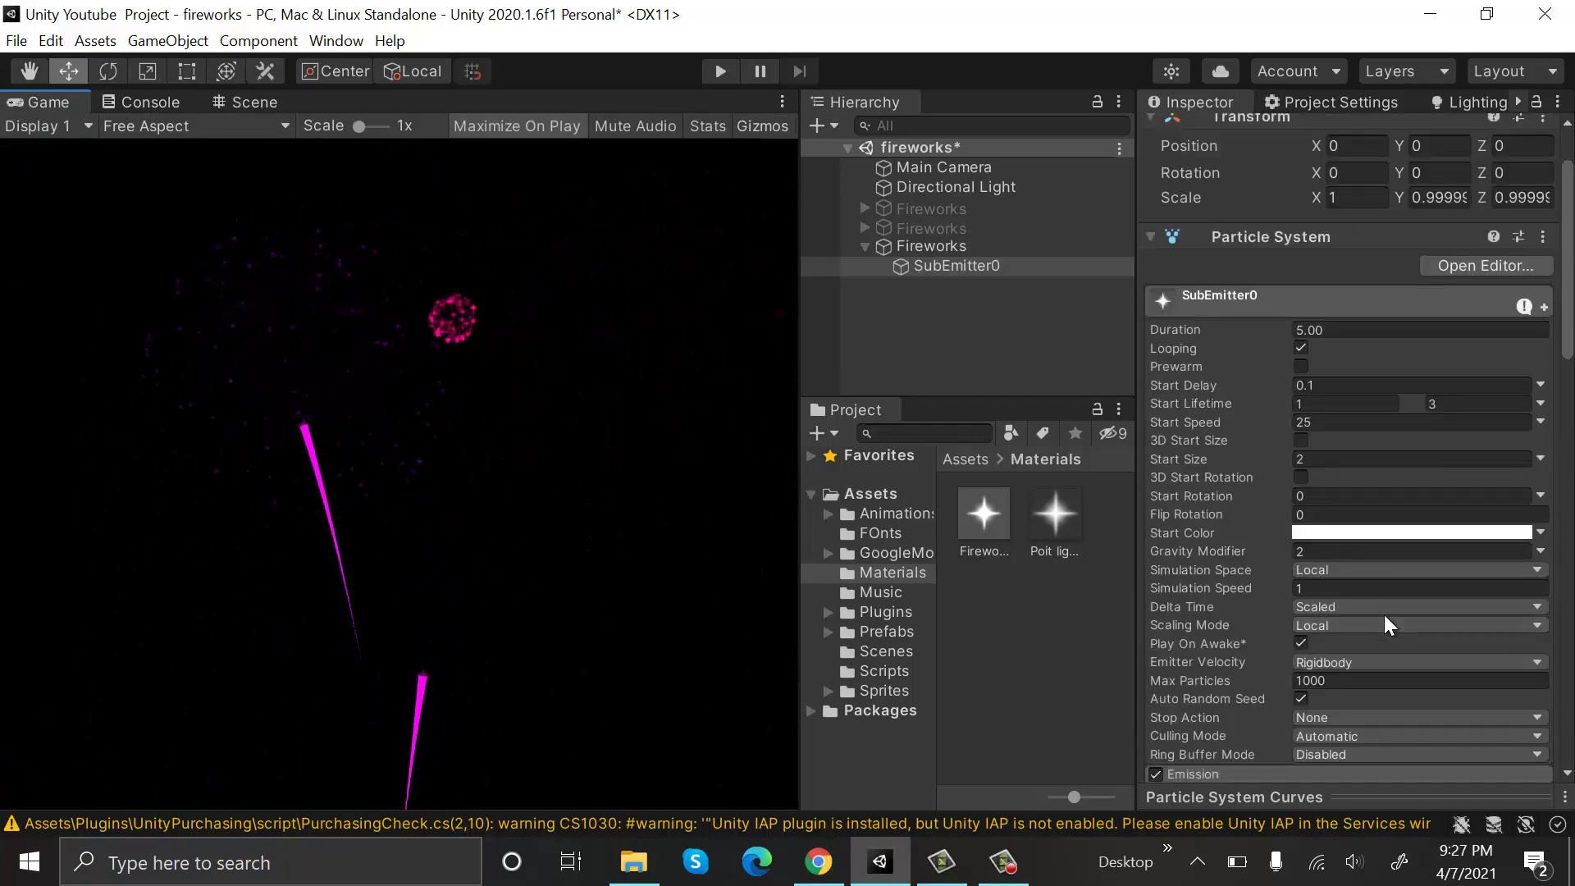
pyautogui.click(1308, 460)
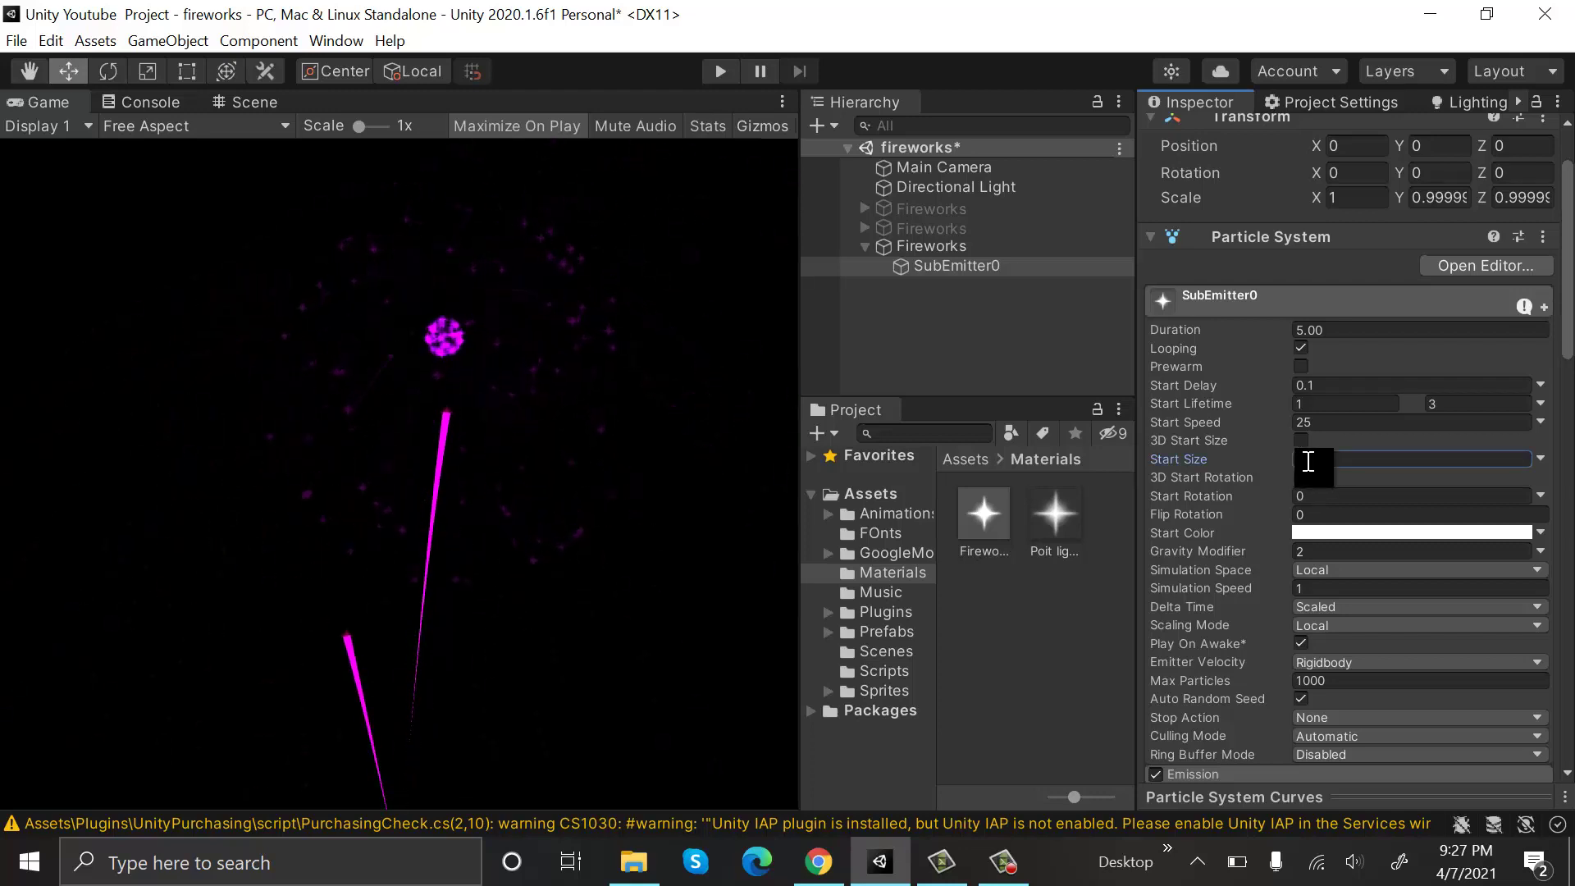
pyautogui.write('3')
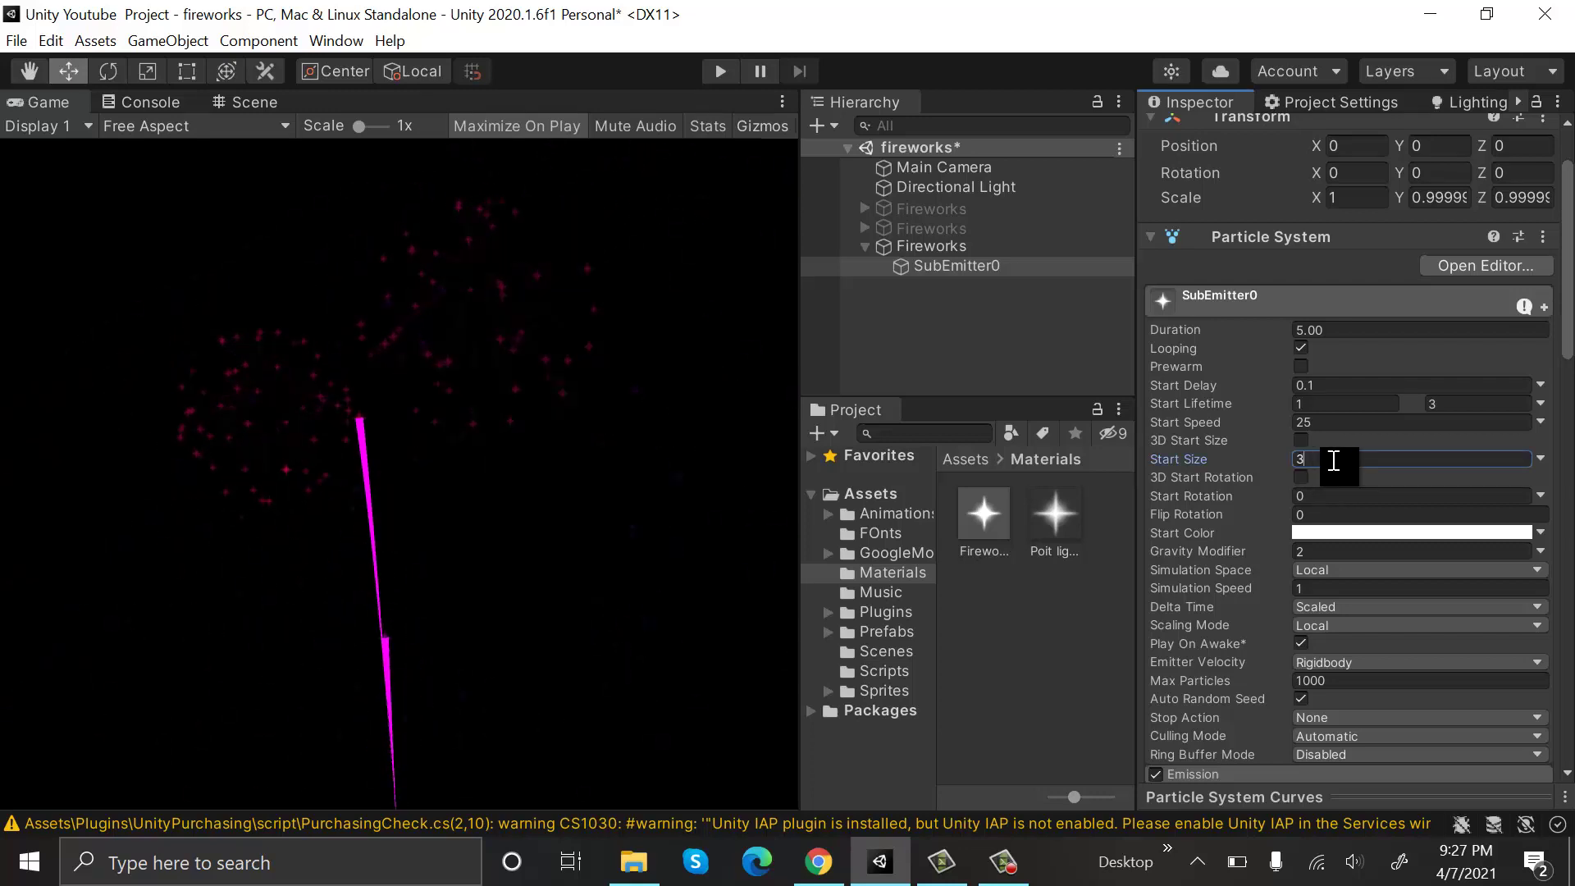
pyautogui.scroll(-15, 1362, 462)
pyautogui.scroll(3, 1399, 469)
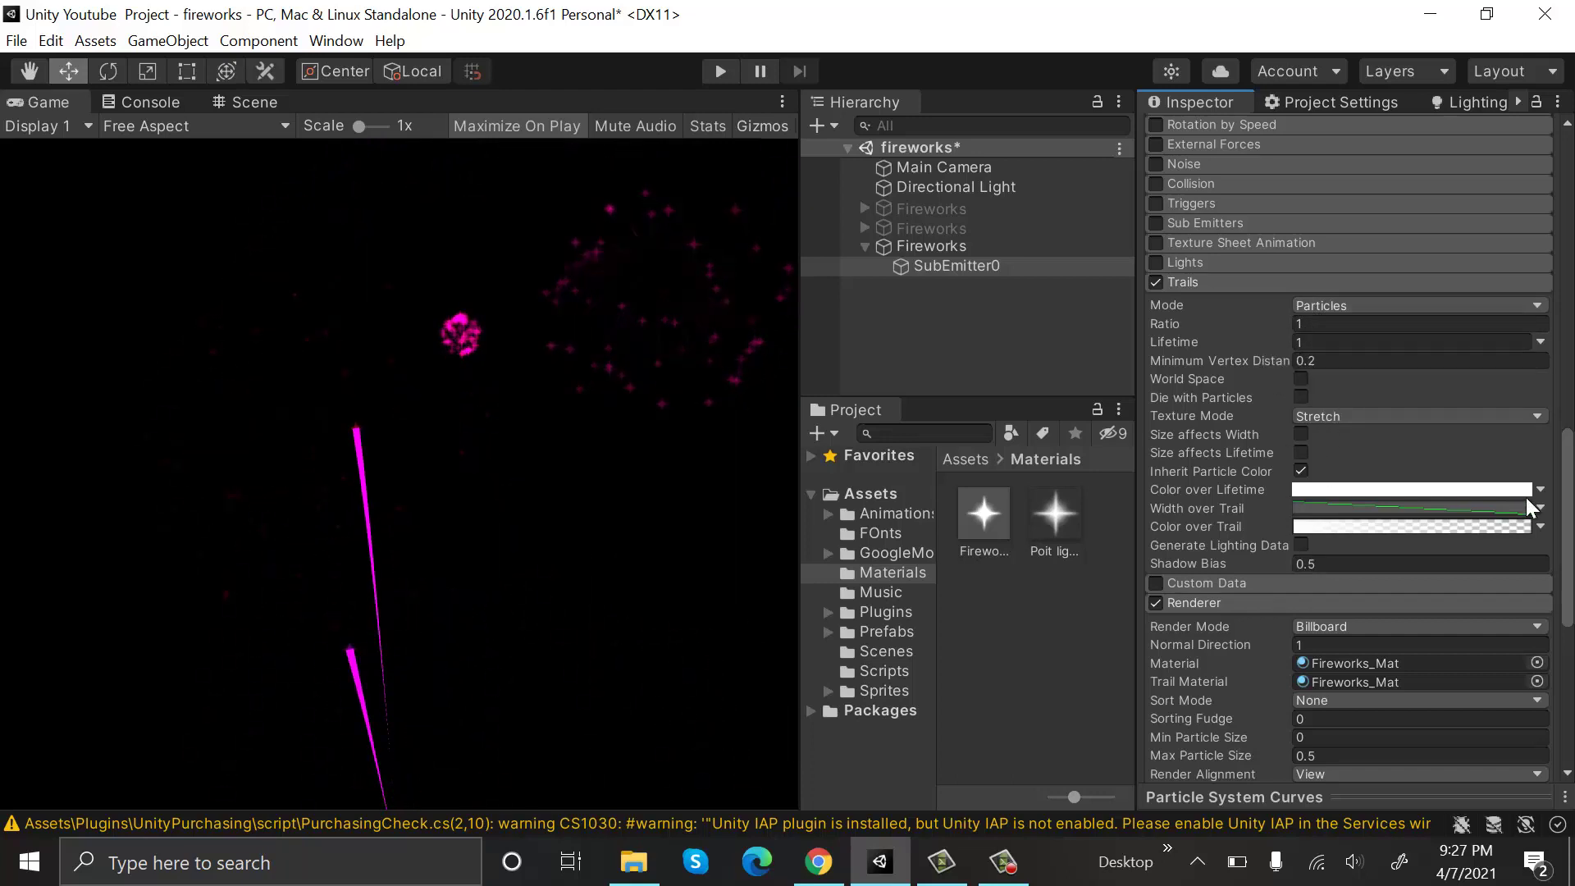
# Inspect the Width over Trail curve and enable Size affects Width for SubEmitter0's trails
pyautogui.click(1479, 509)
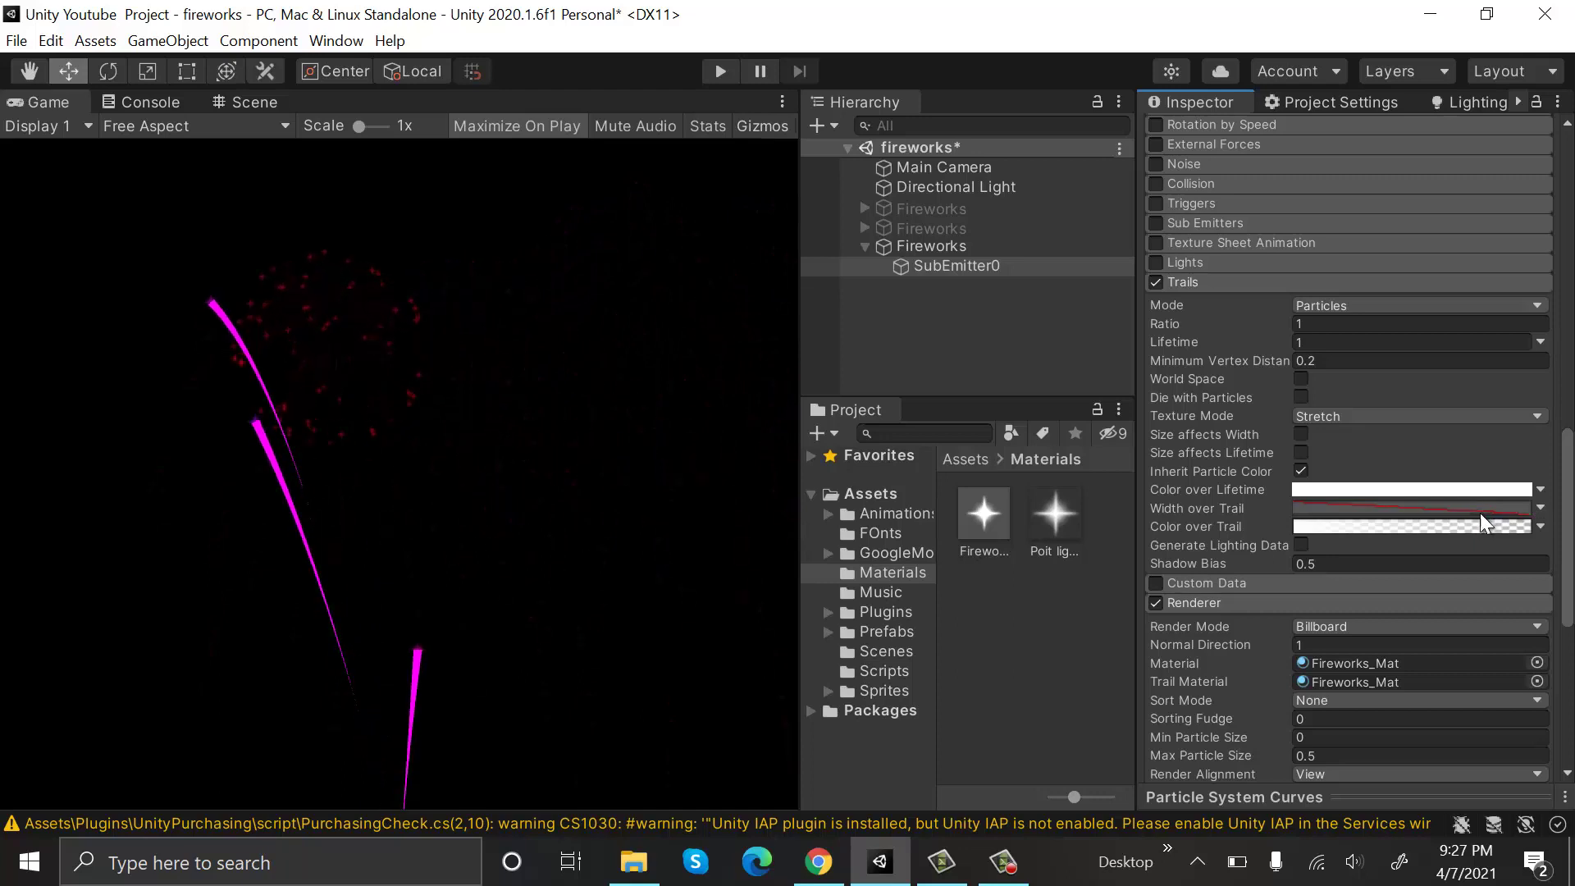
pyautogui.moveTo(1462, 794)
pyautogui.mouseDown()
pyautogui.moveTo(1461, 659)
pyautogui.moveTo(1468, 794)
pyautogui.mouseUp()
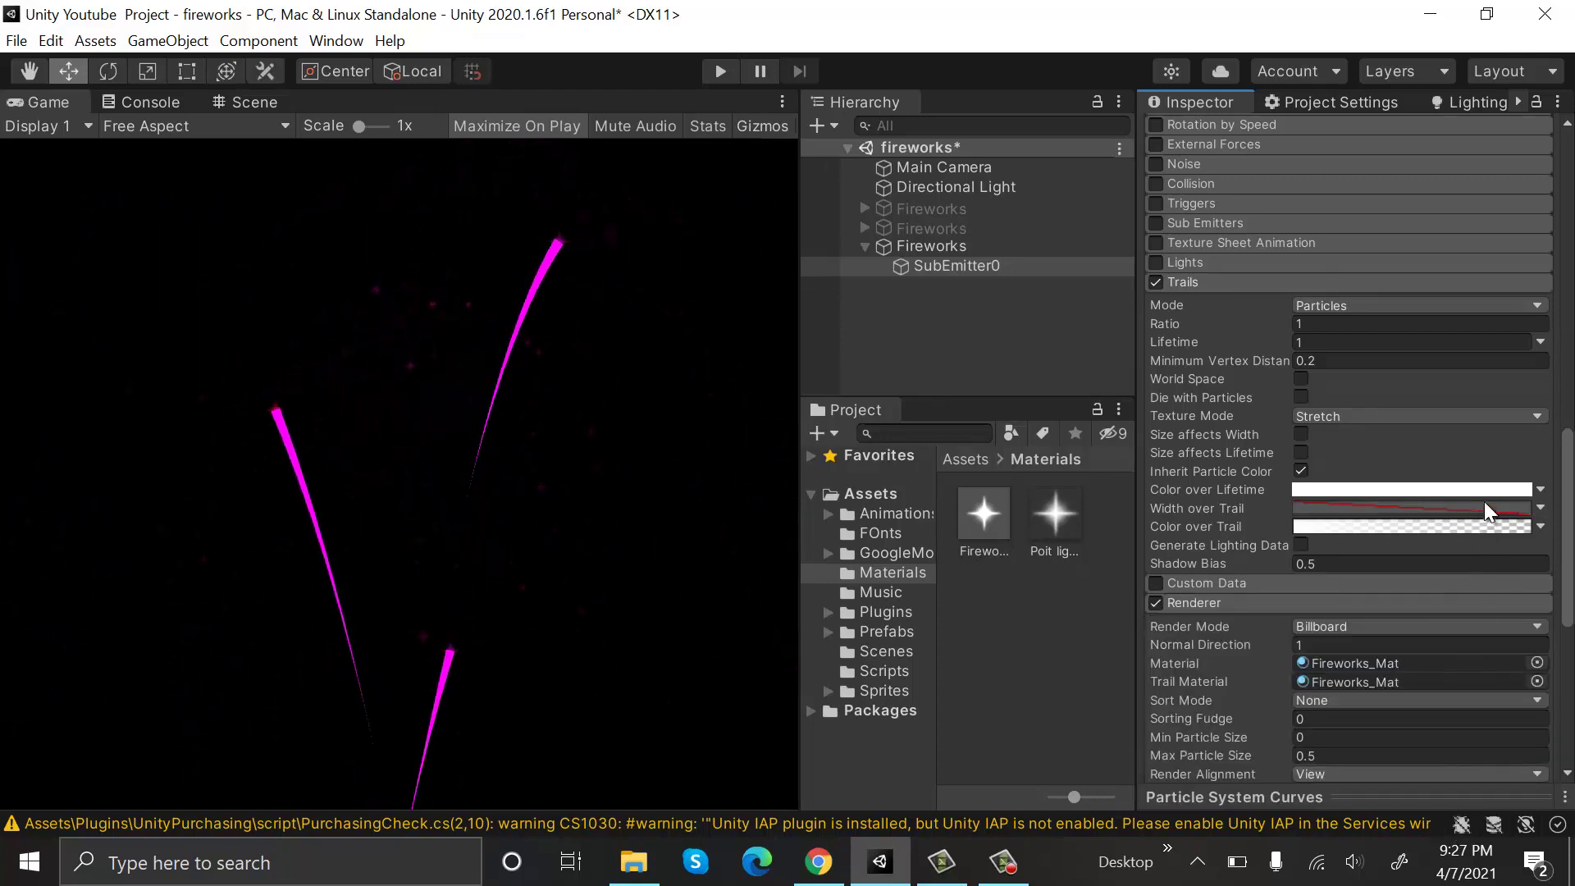
pyautogui.scroll(3, 1484, 500)
pyautogui.scroll(-3, 1484, 500)
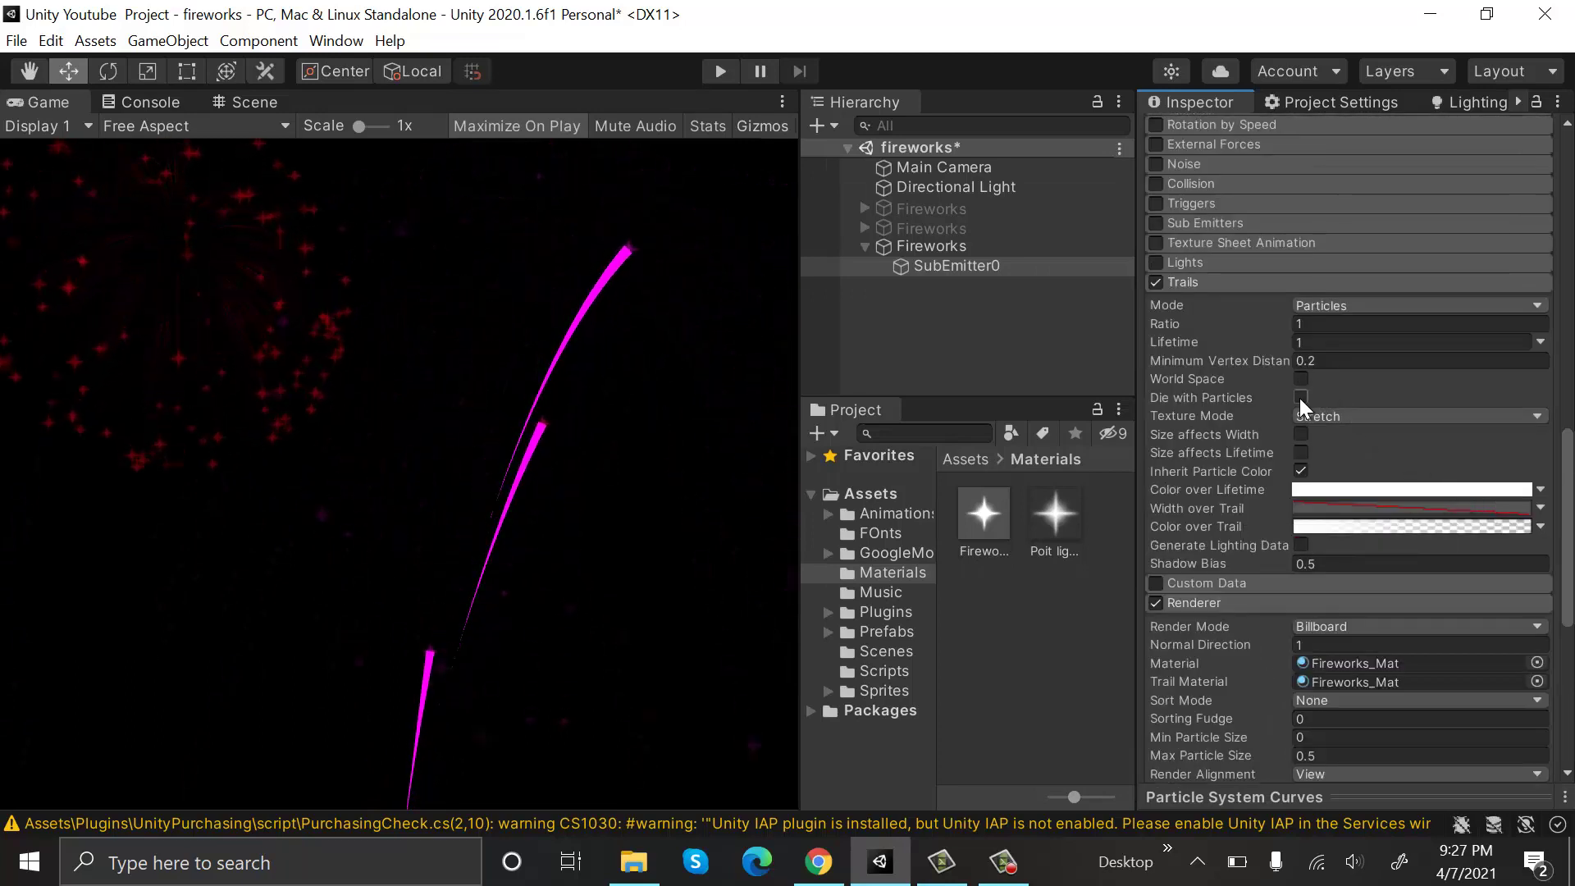
pyautogui.click(1301, 433)
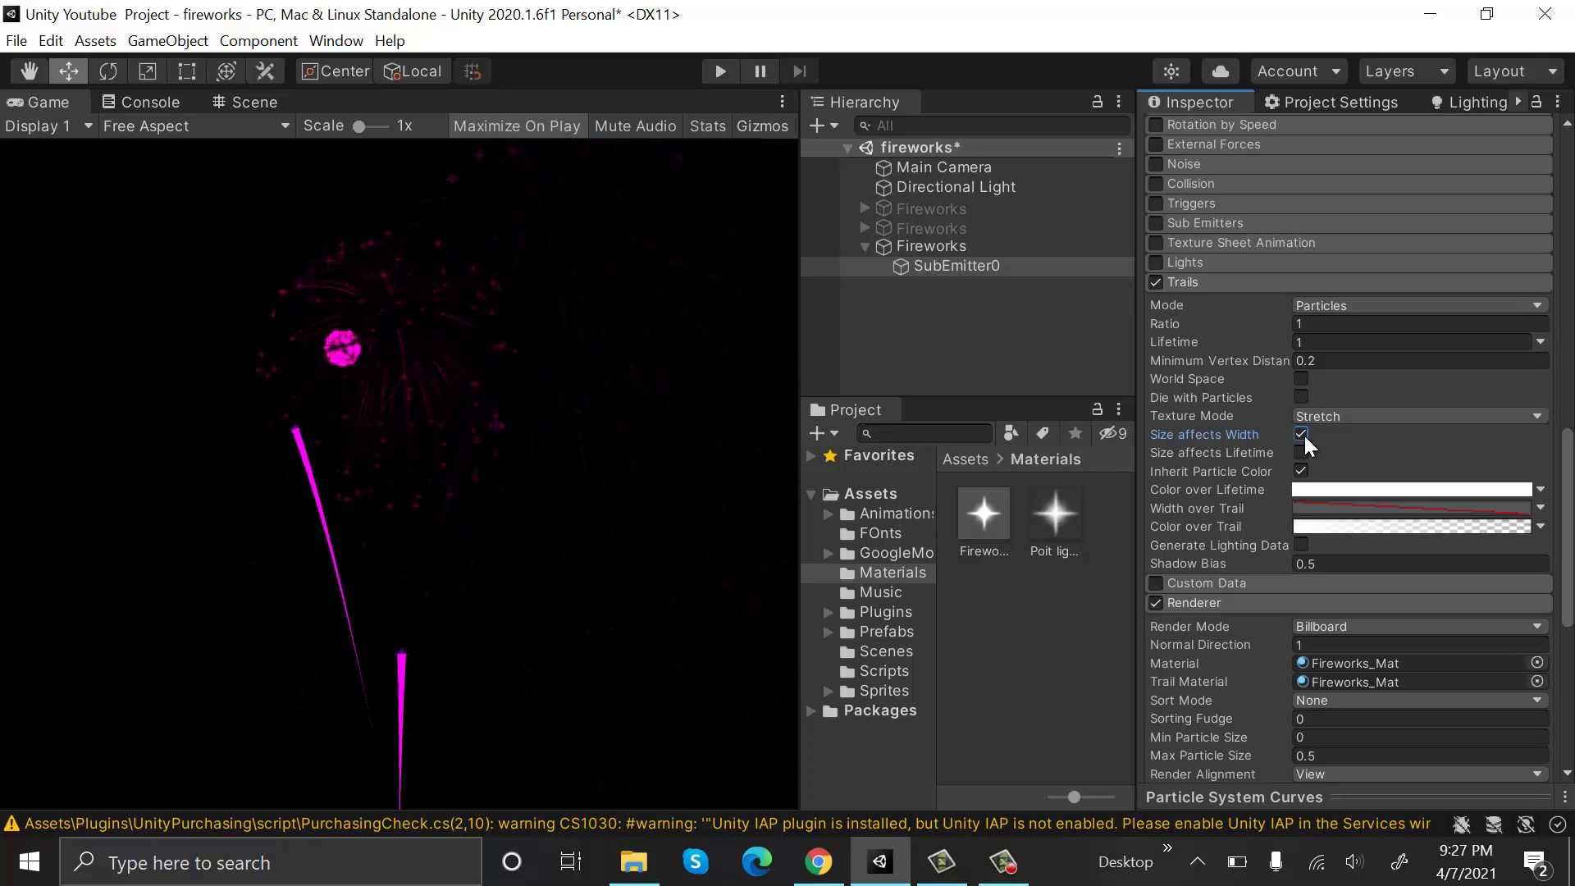
pyautogui.scroll(15, 1426, 415)
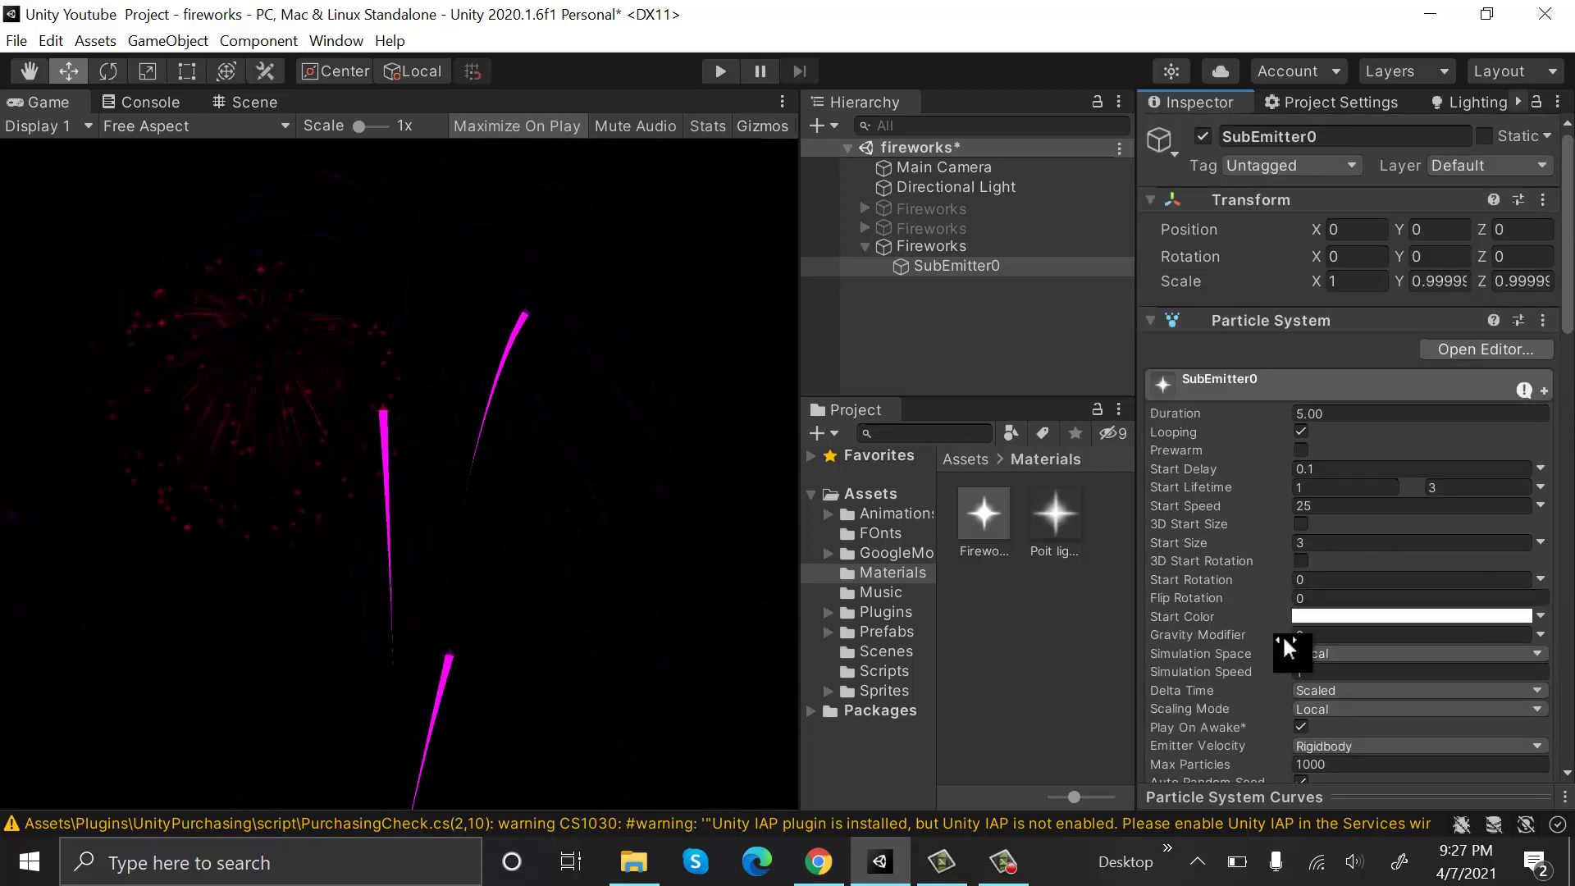
# Raise SubEmitter0's Start Size to 4.33 and return to the Scene view
pyautogui.moveTo(1283, 543); pyautogui.dragTo(1342, 541)
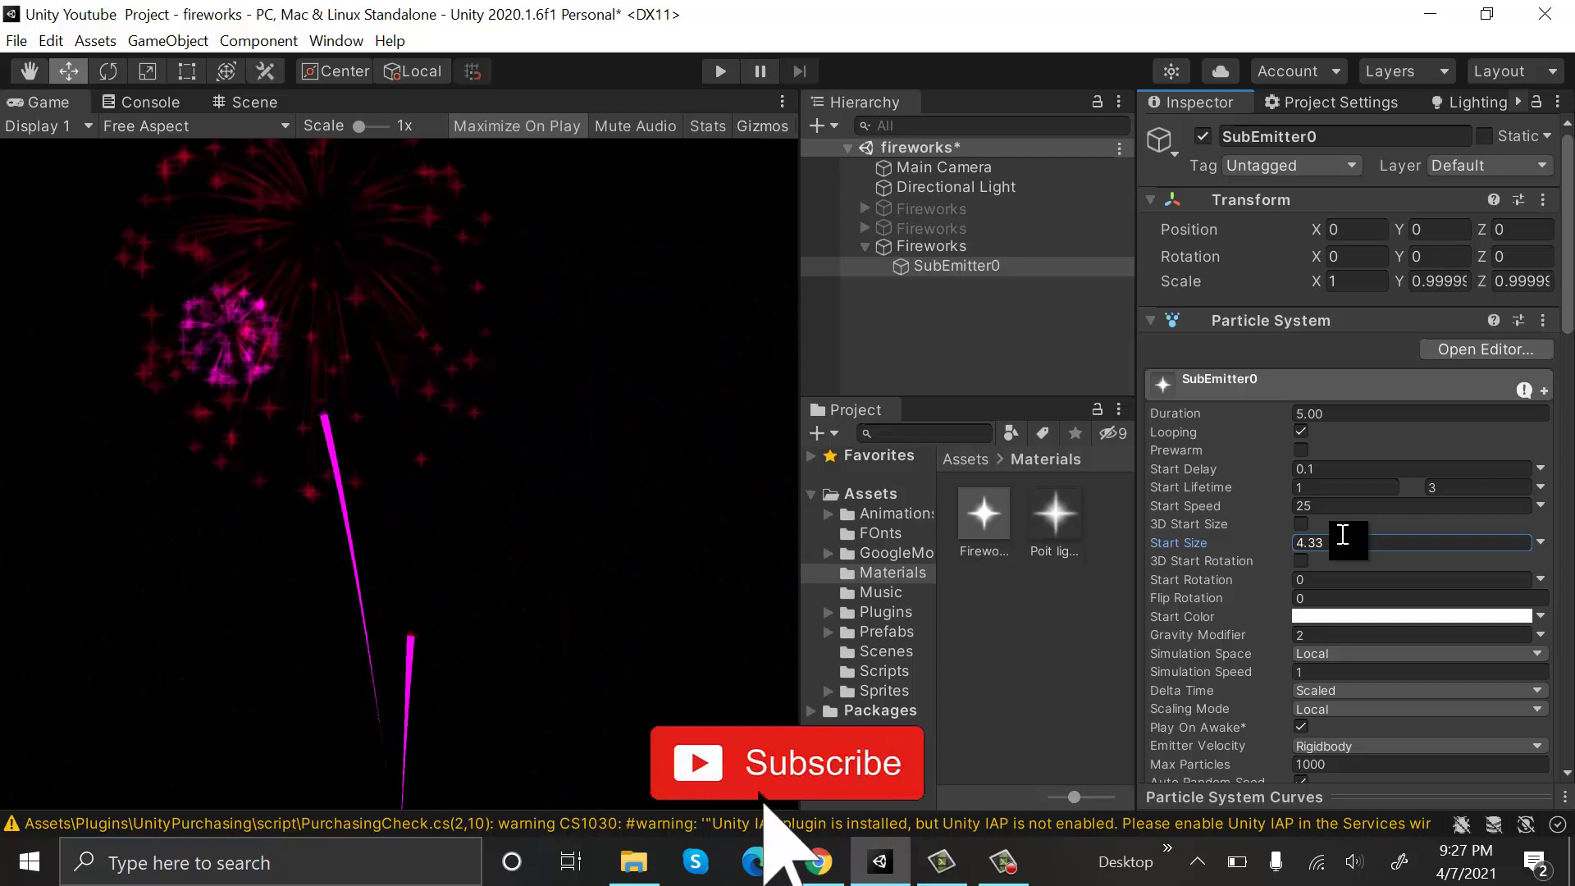
pyautogui.click(274, 107)
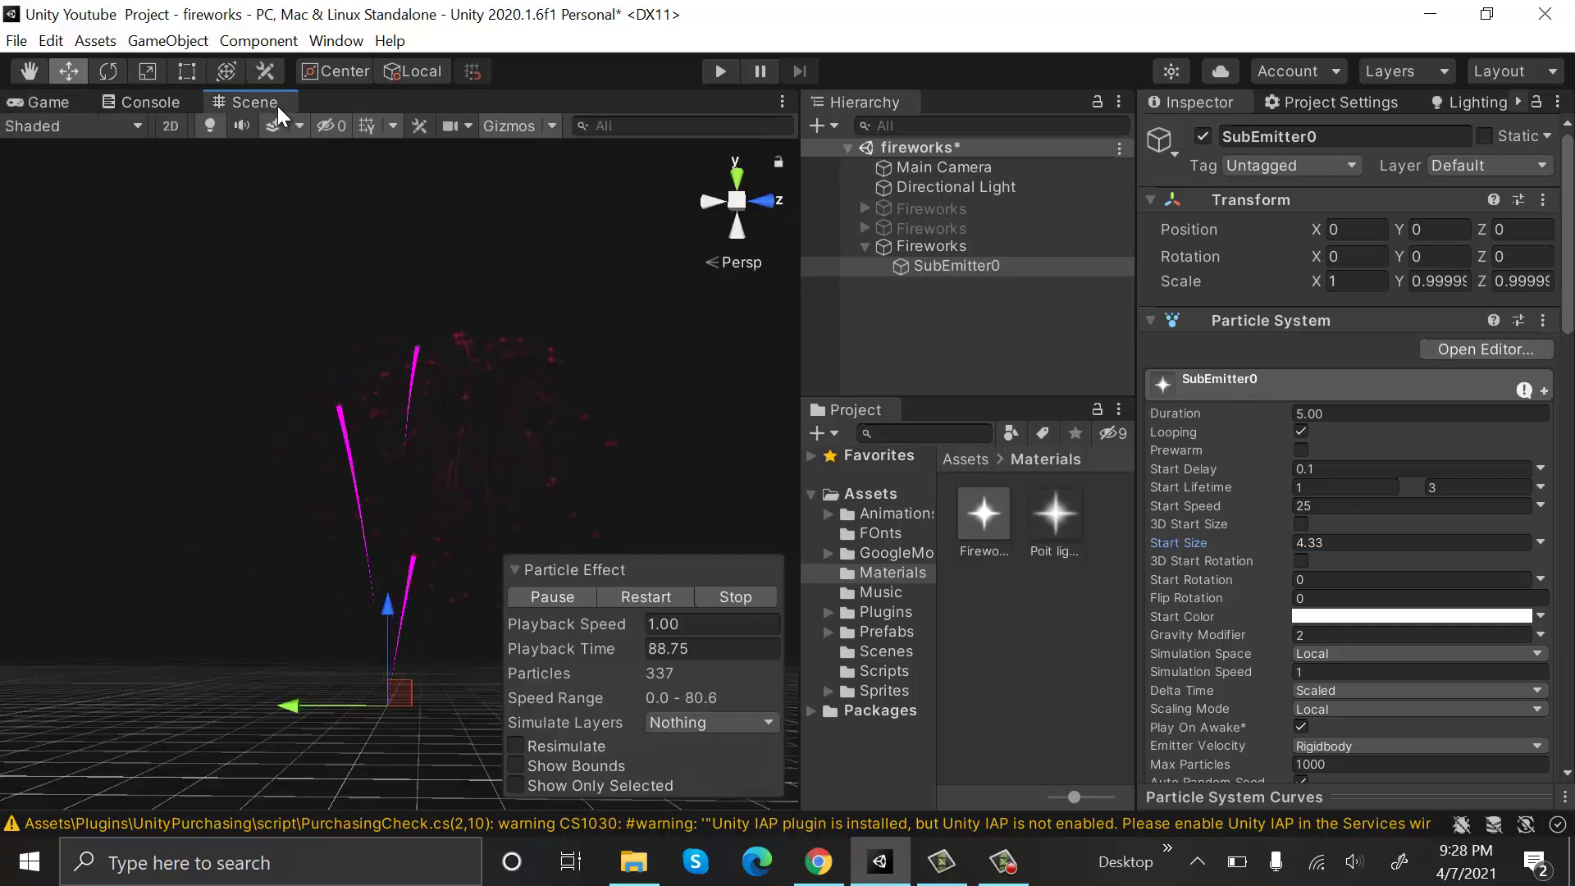